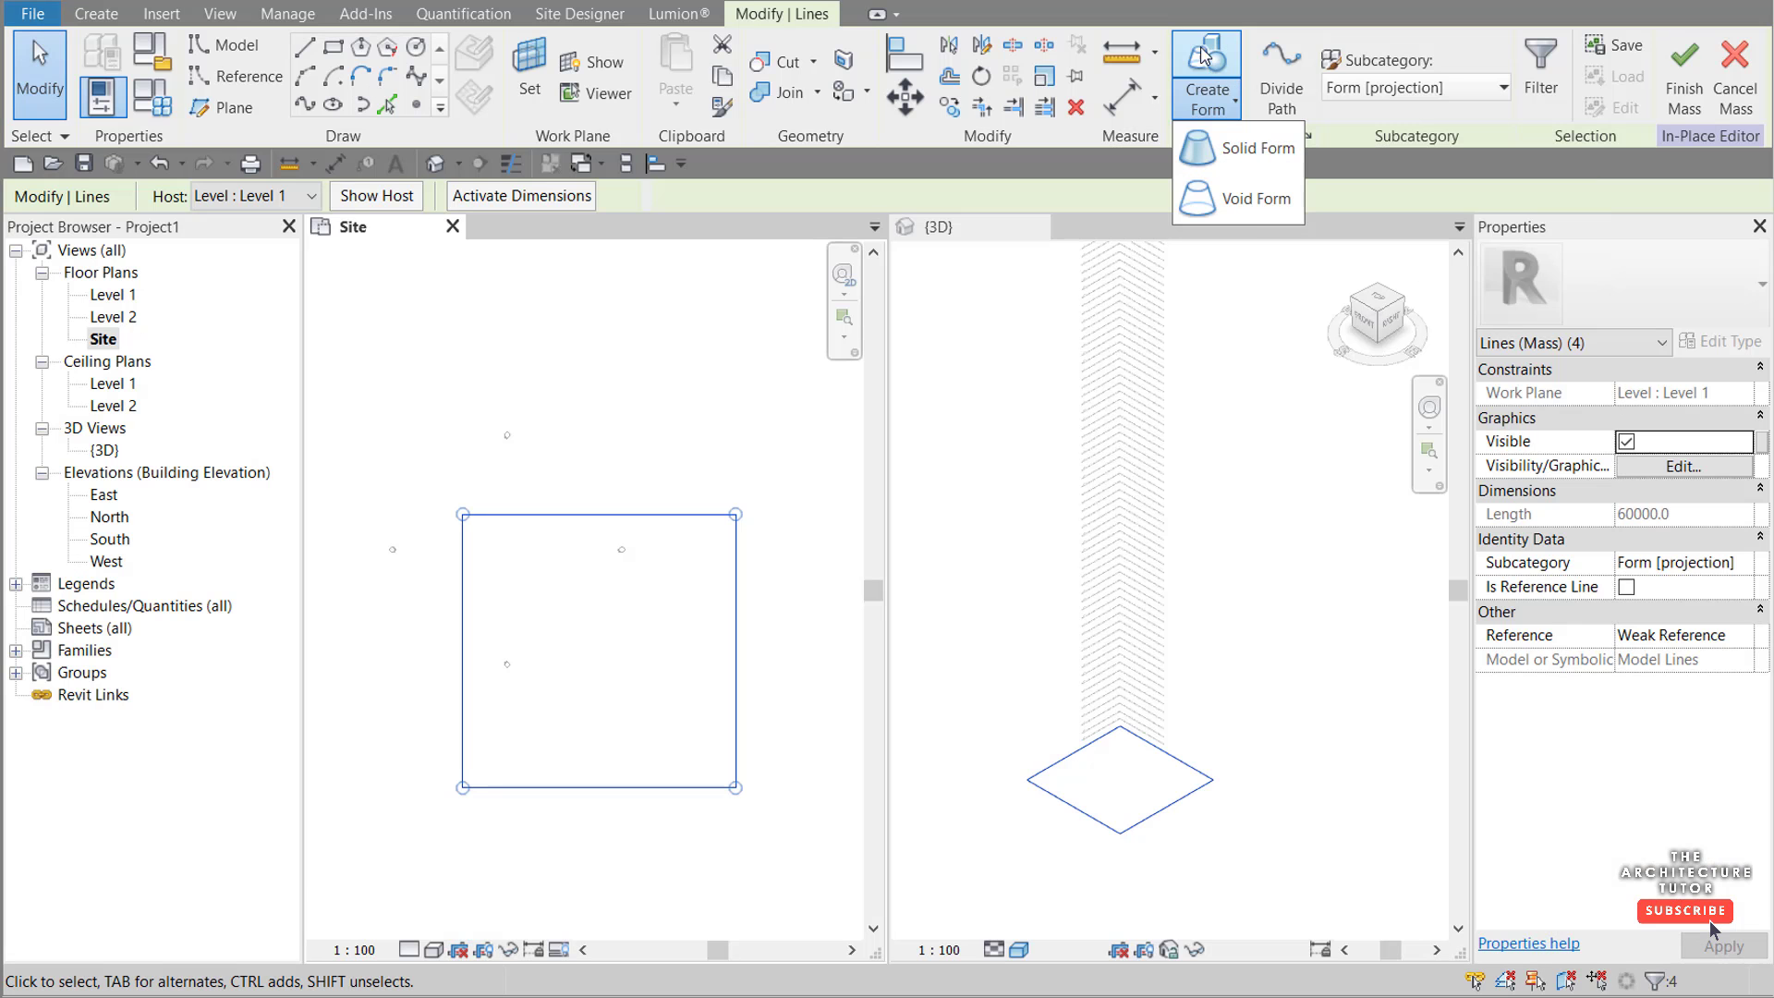
# Step: Create a solid form, stretch it into a tall box and twist its top face 45°
pyautogui.click(1220, 188)
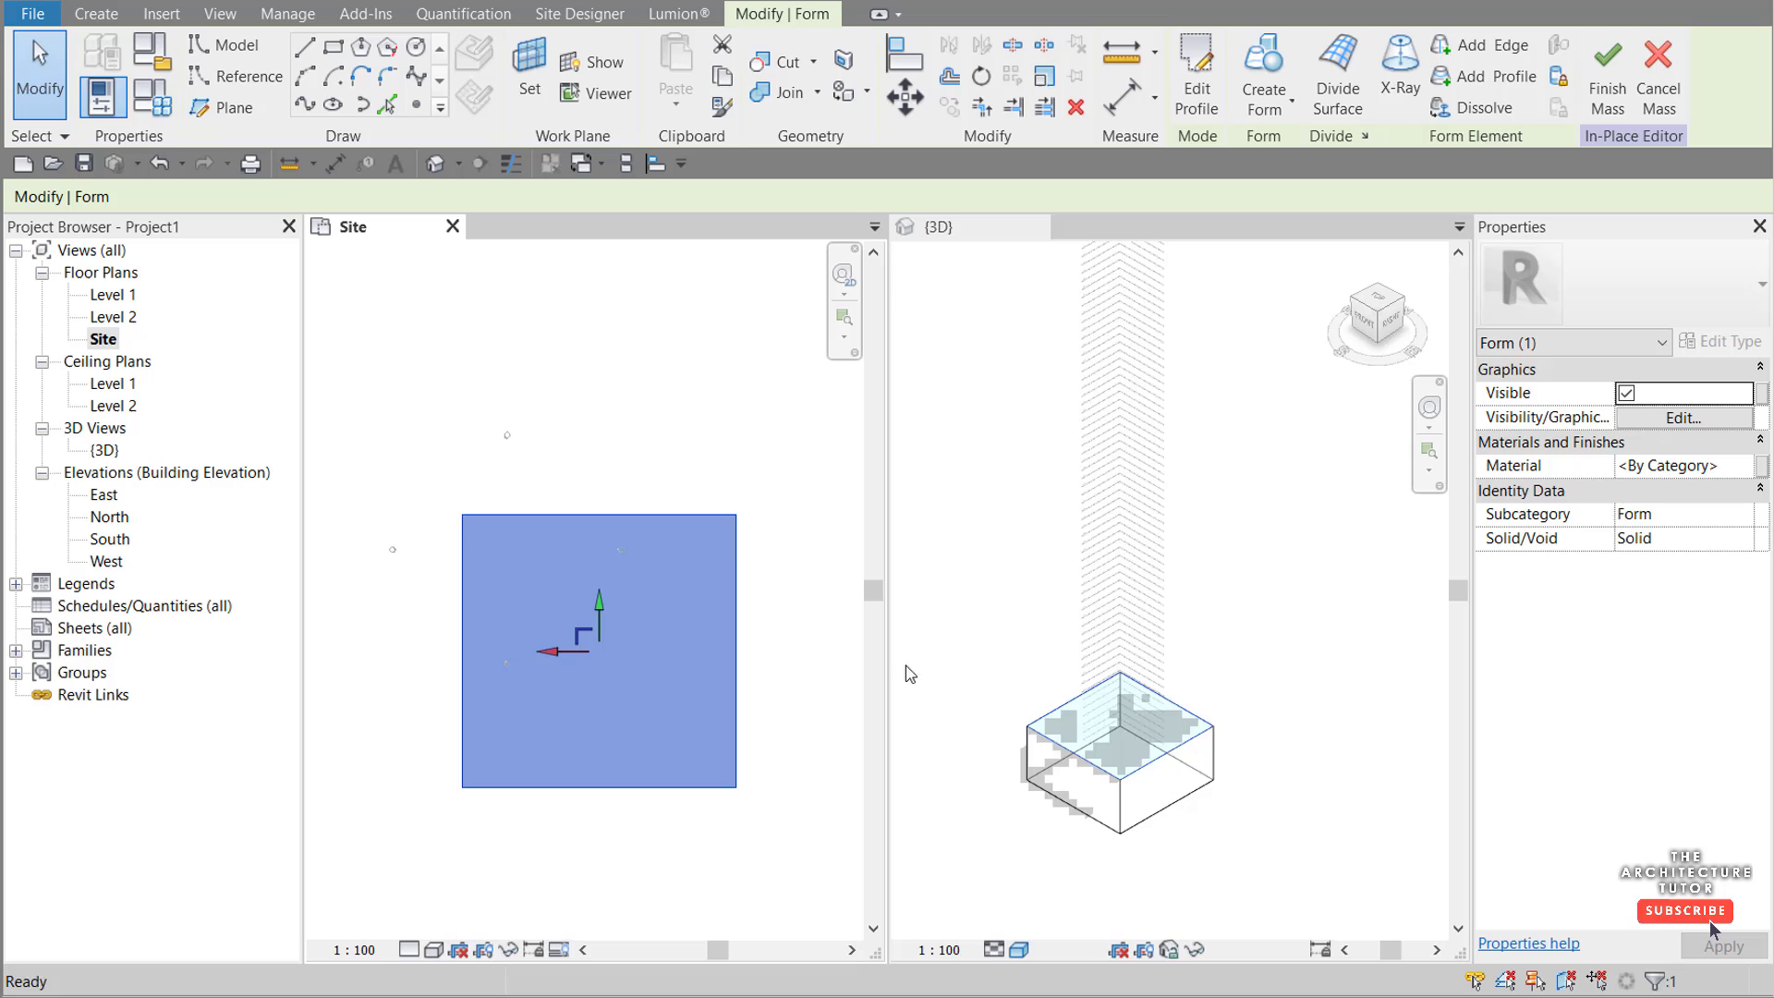
pyautogui.scroll(2, 1109, 721)
pyautogui.click(1116, 741)
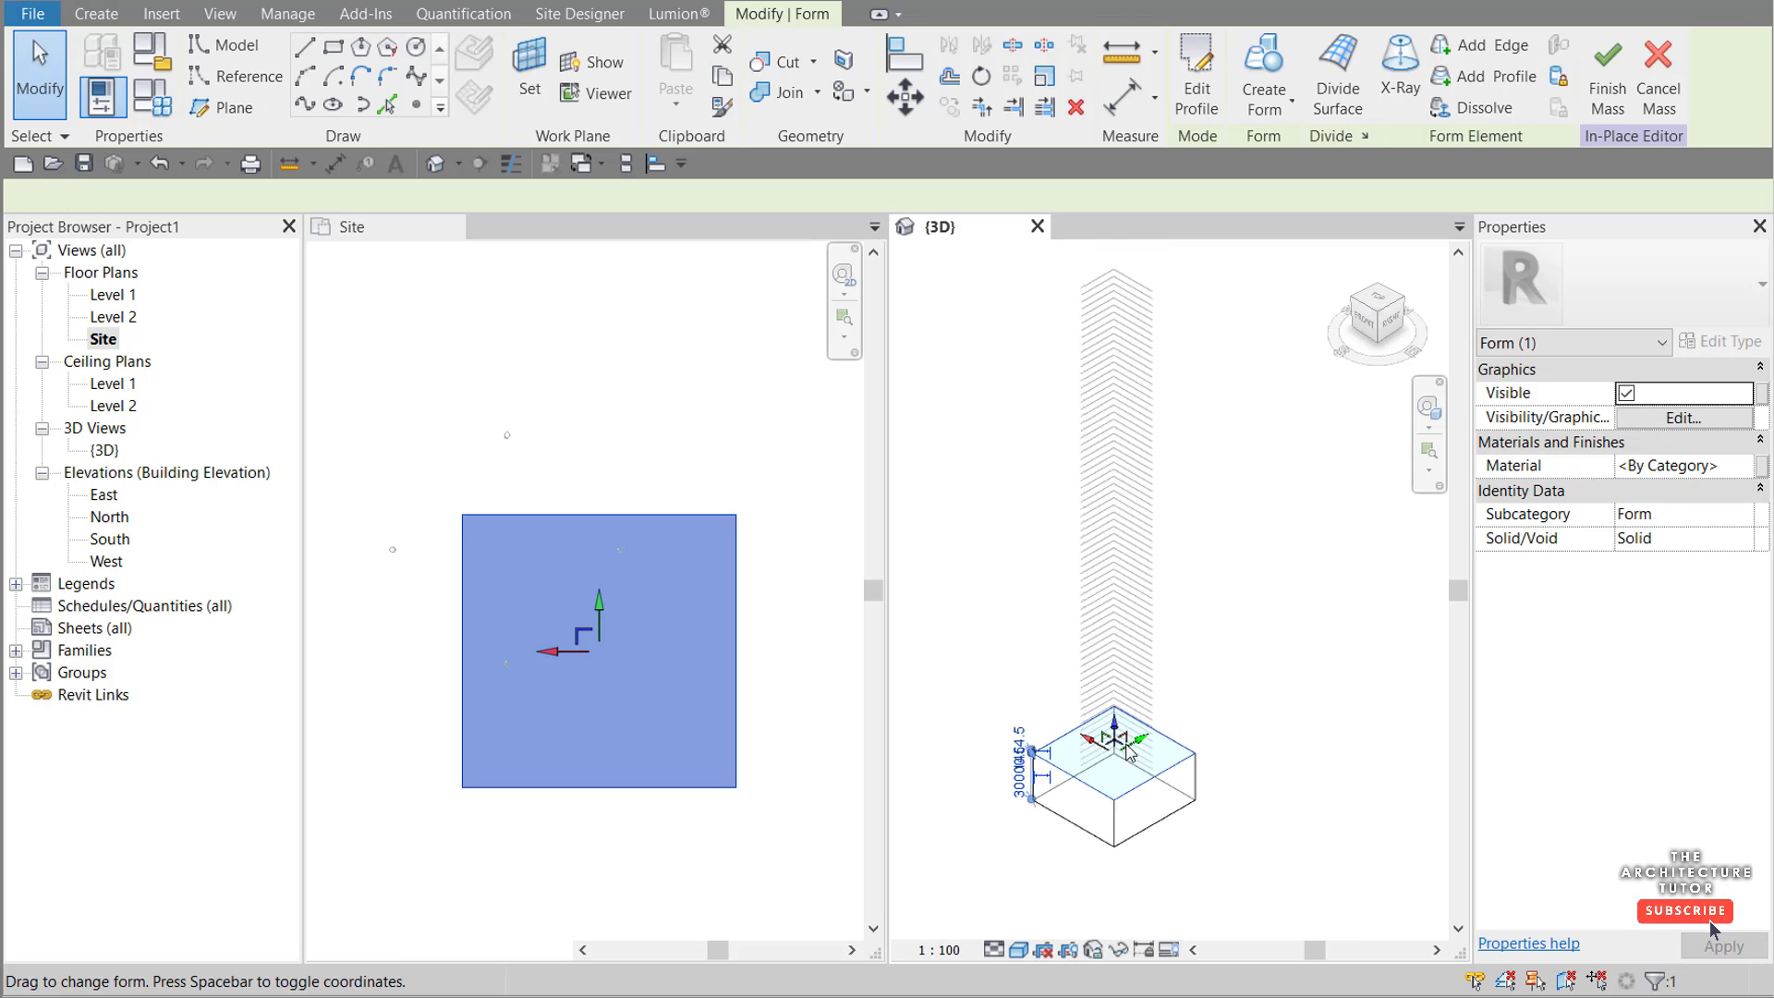
pyautogui.moveTo(1133, 753); pyautogui.dragTo(1136, 288)
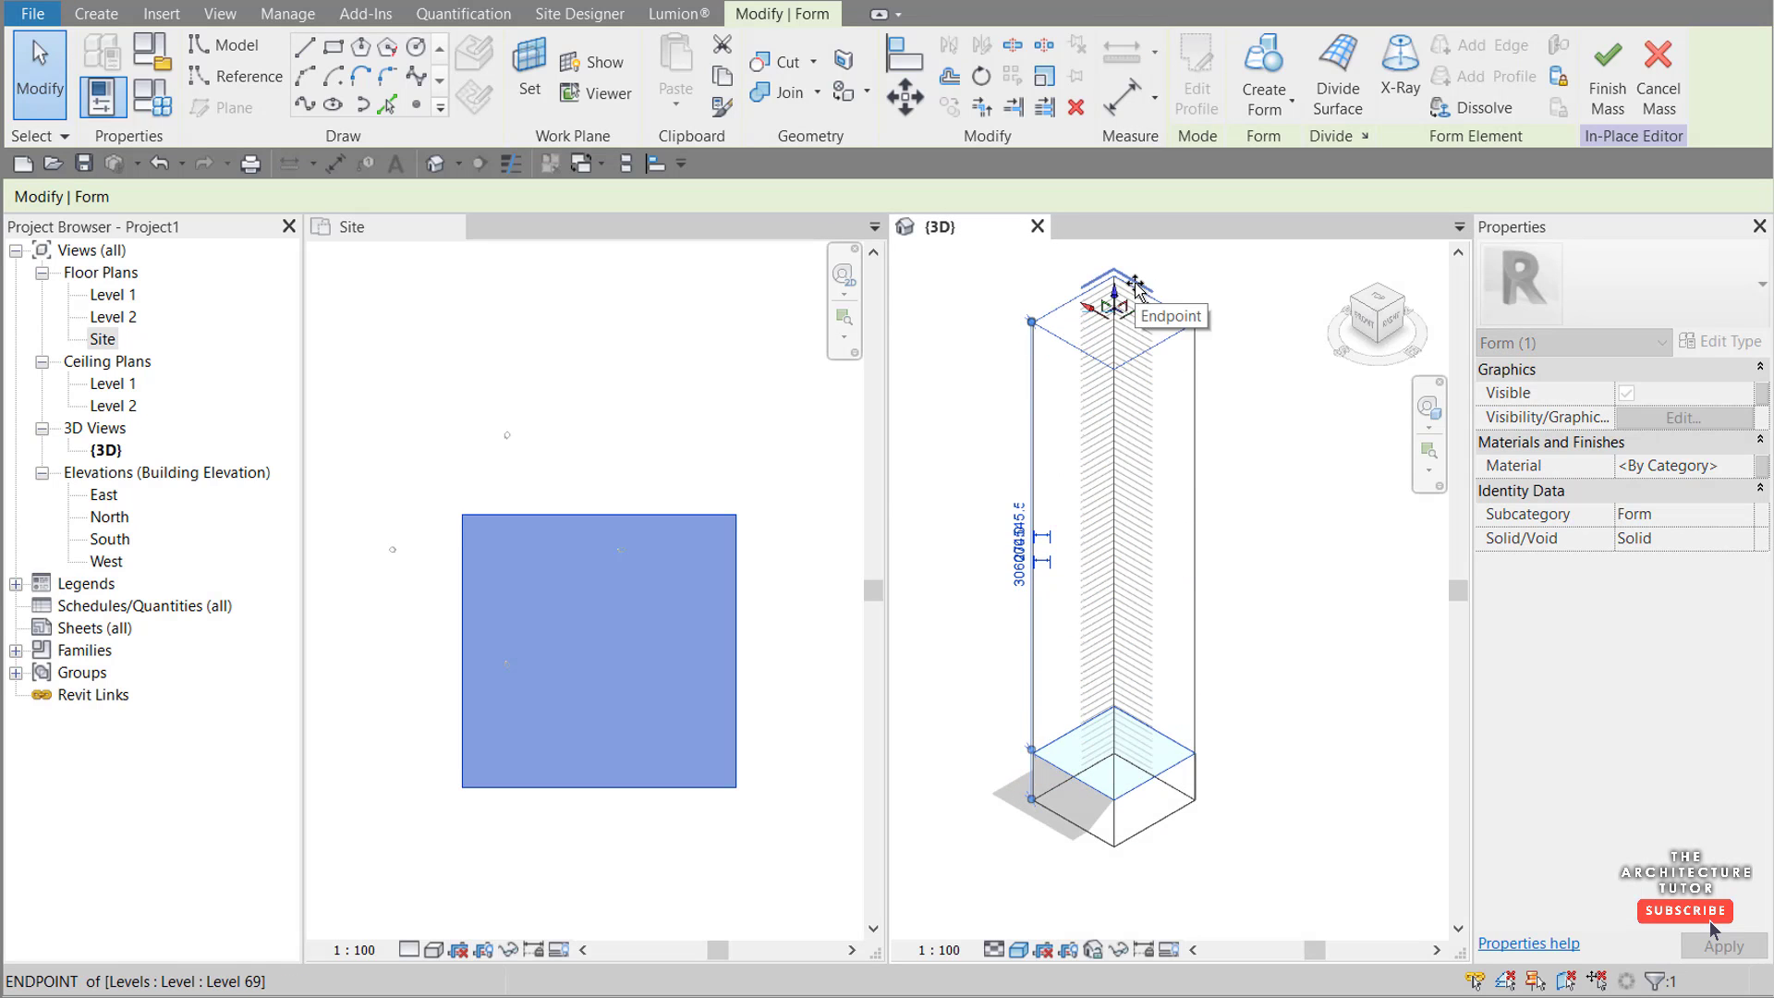
pyautogui.click(1122, 312)
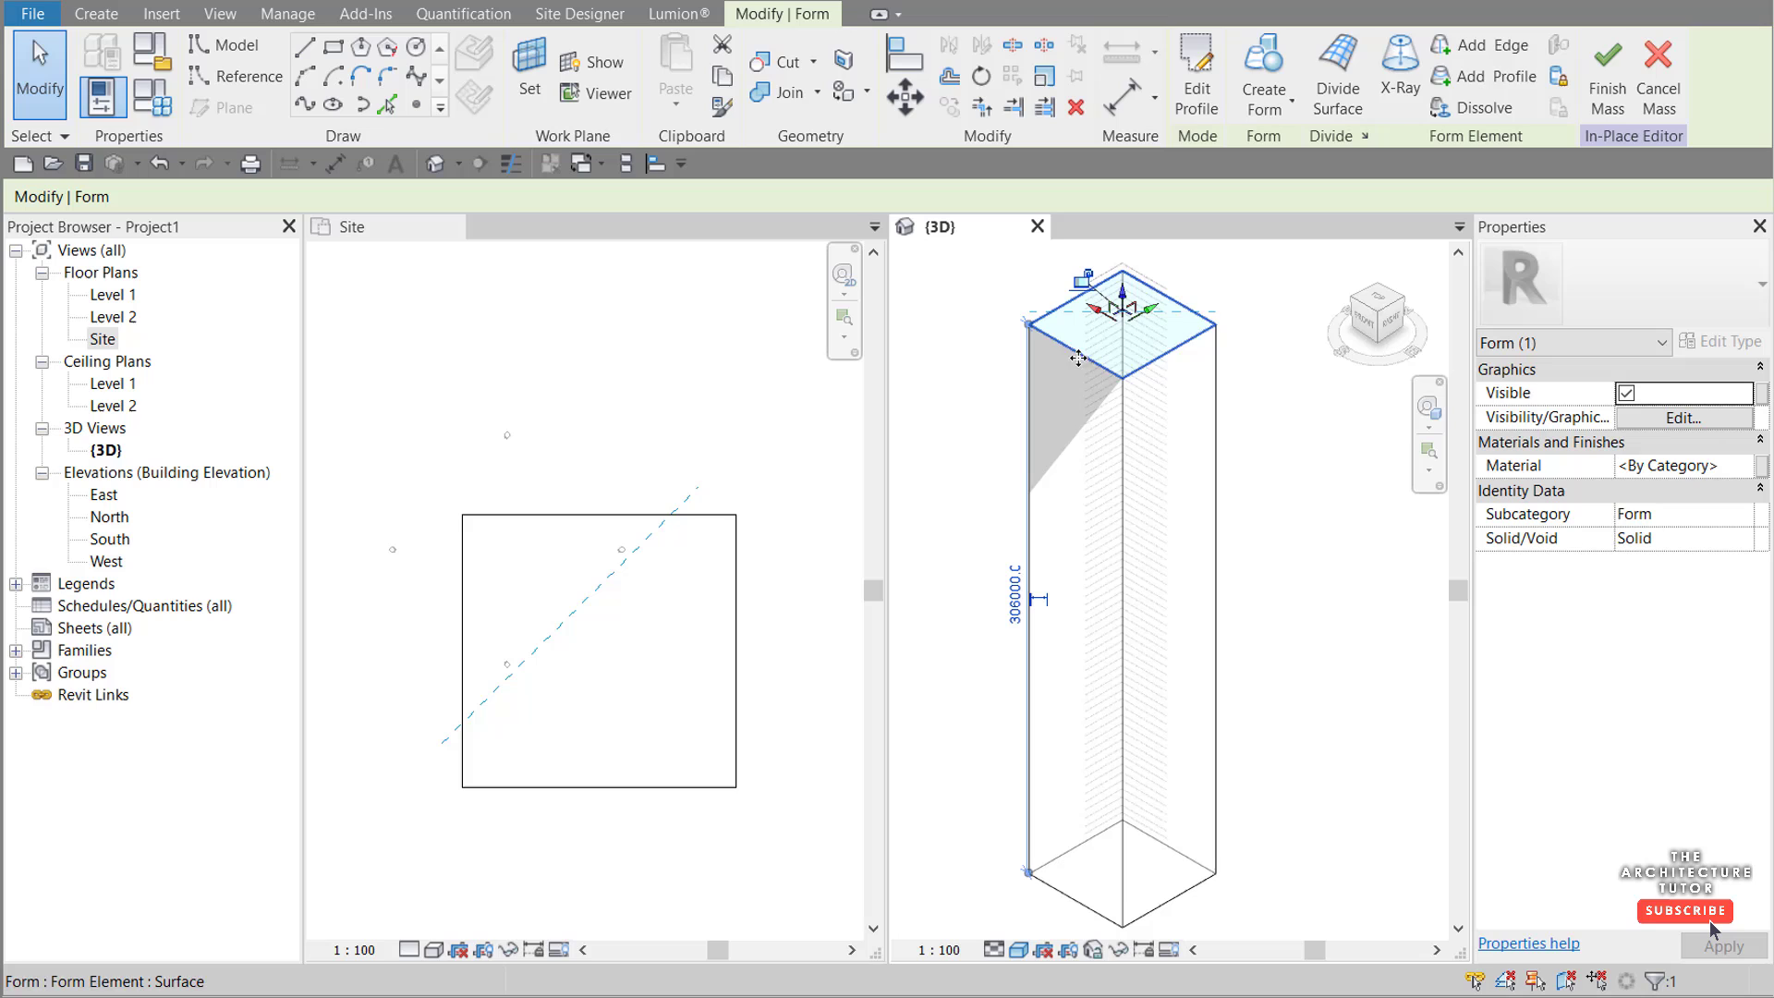
pyautogui.click(979, 77)
pyautogui.click(1061, 467)
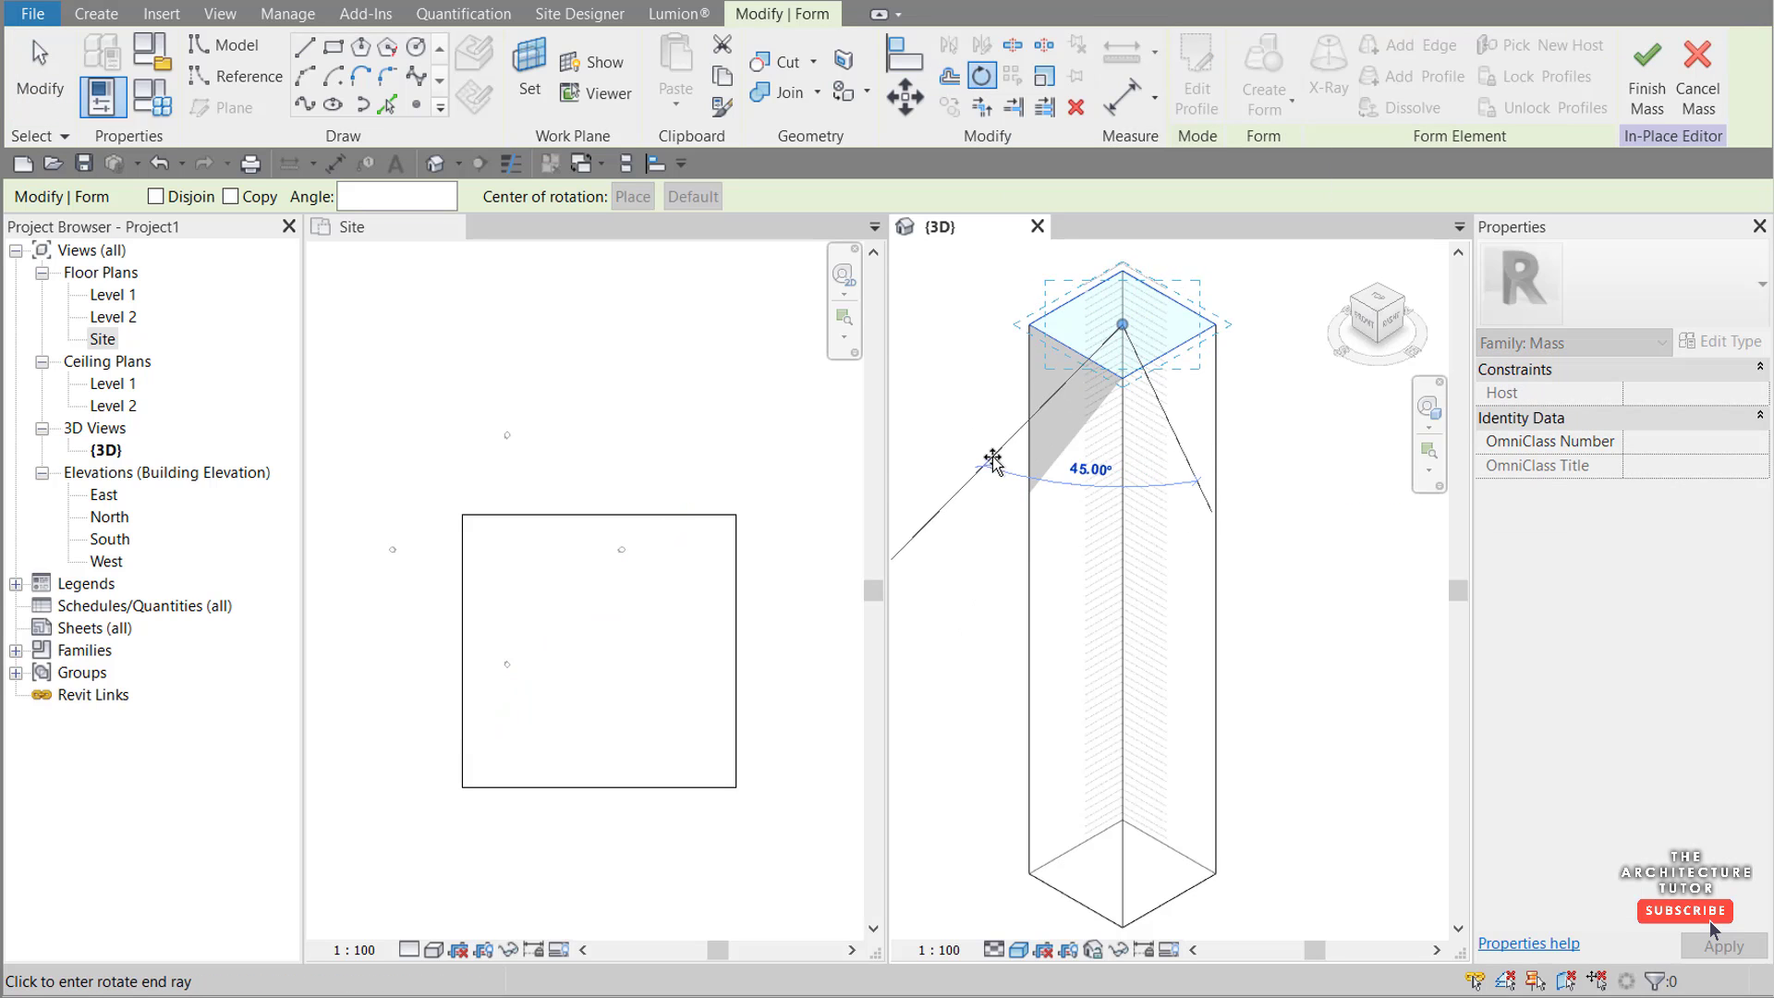
pyautogui.click(993, 460)
pyautogui.keyDown('shift'); pyautogui.moveTo(1247, 499); pyautogui.dragTo(1375, 637, button='middle'); pyautogui.keyUp('shift')
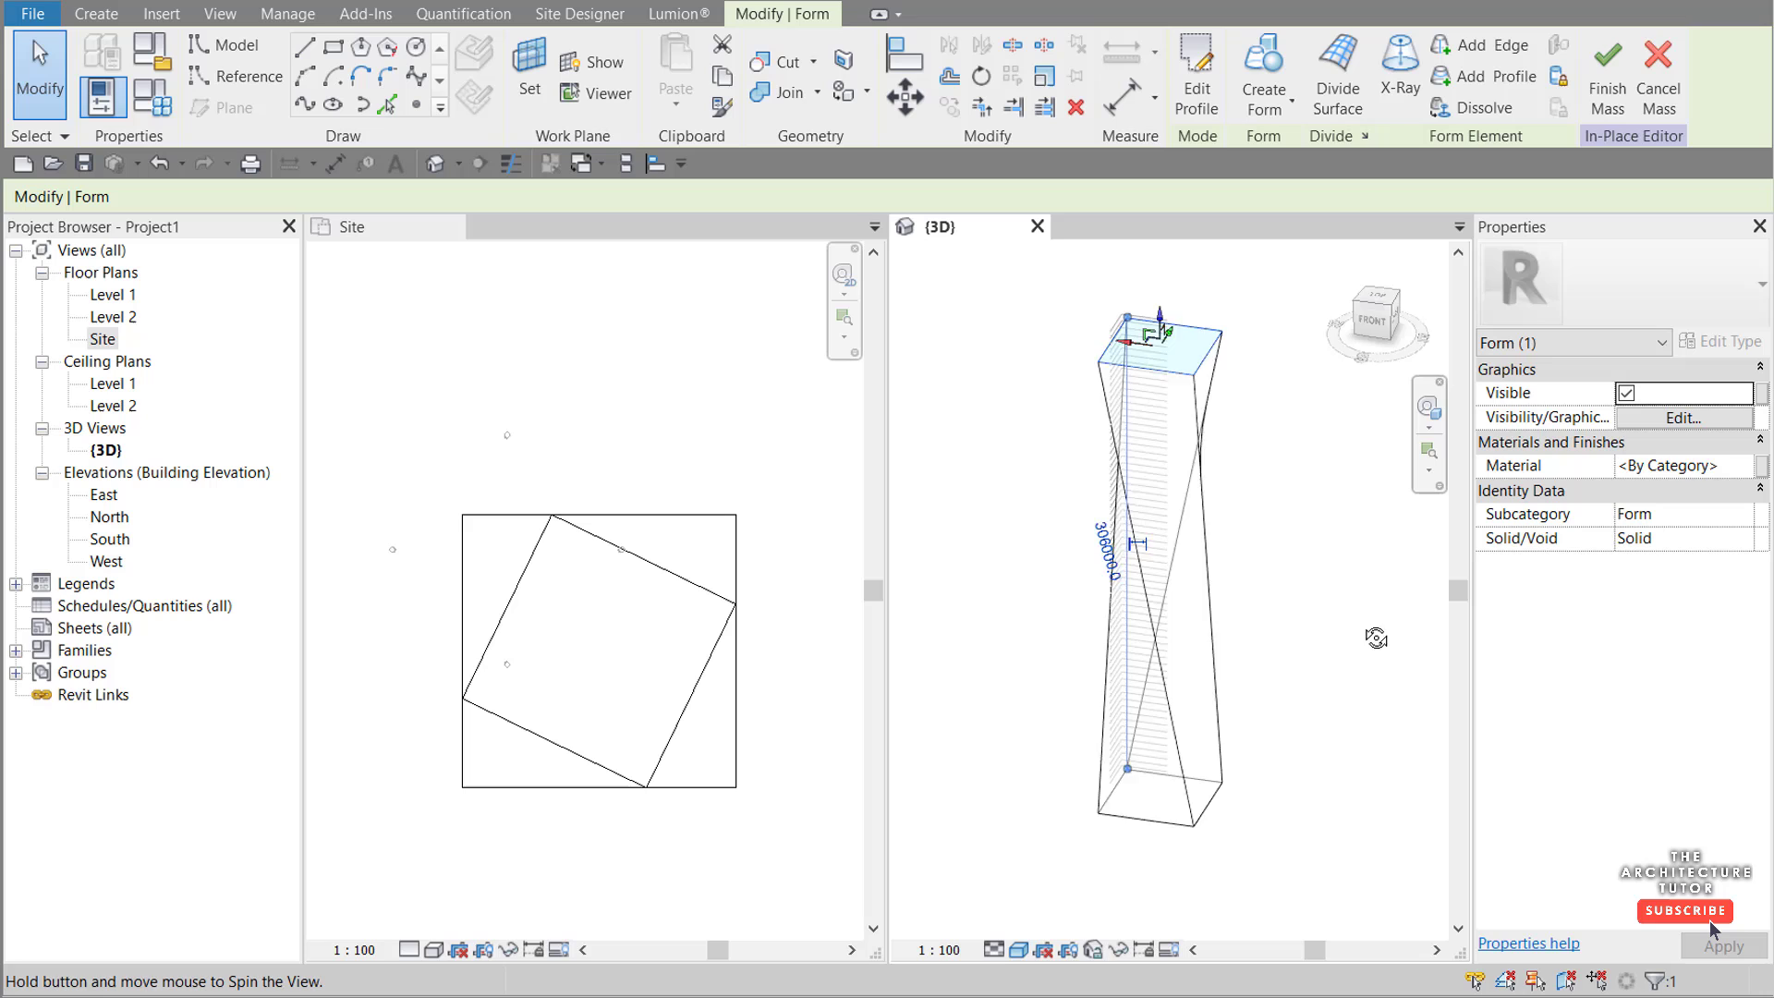
pyautogui.click(1248, 478)
pyautogui.scroll(2, 1219, 478)
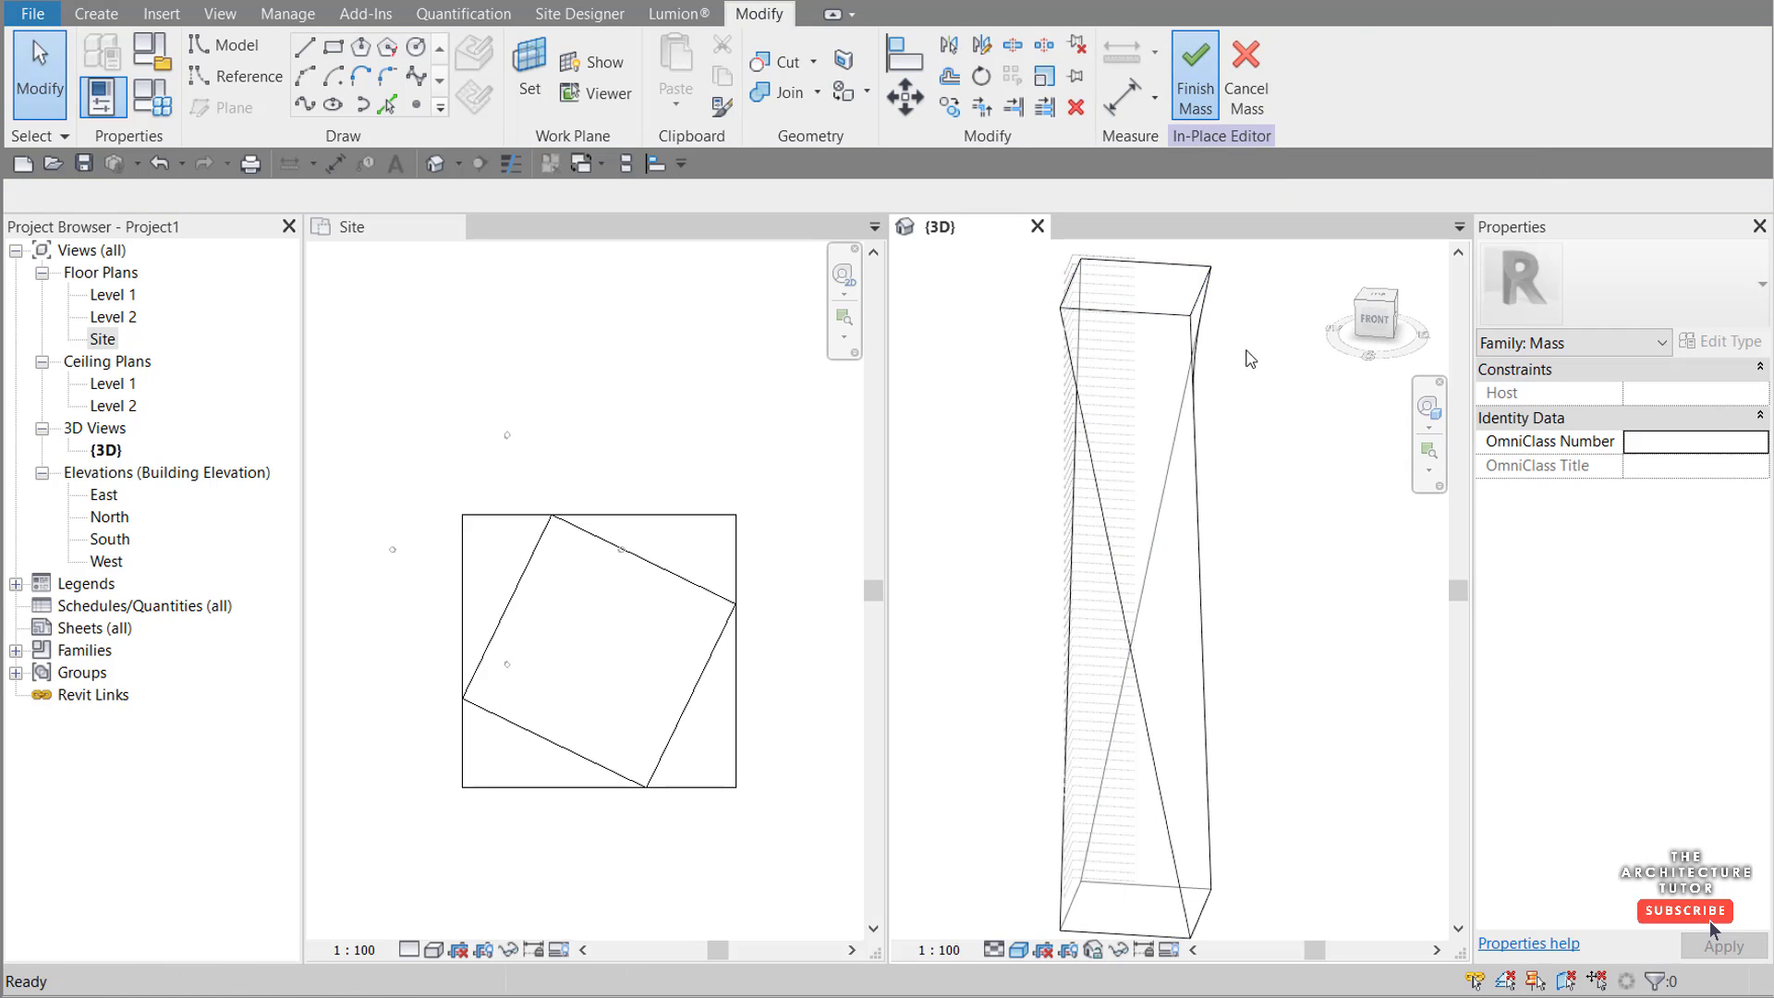
# Step: Finish the mass and assign mass floors at Level 55 through Level 69
pyautogui.click(1192, 340)
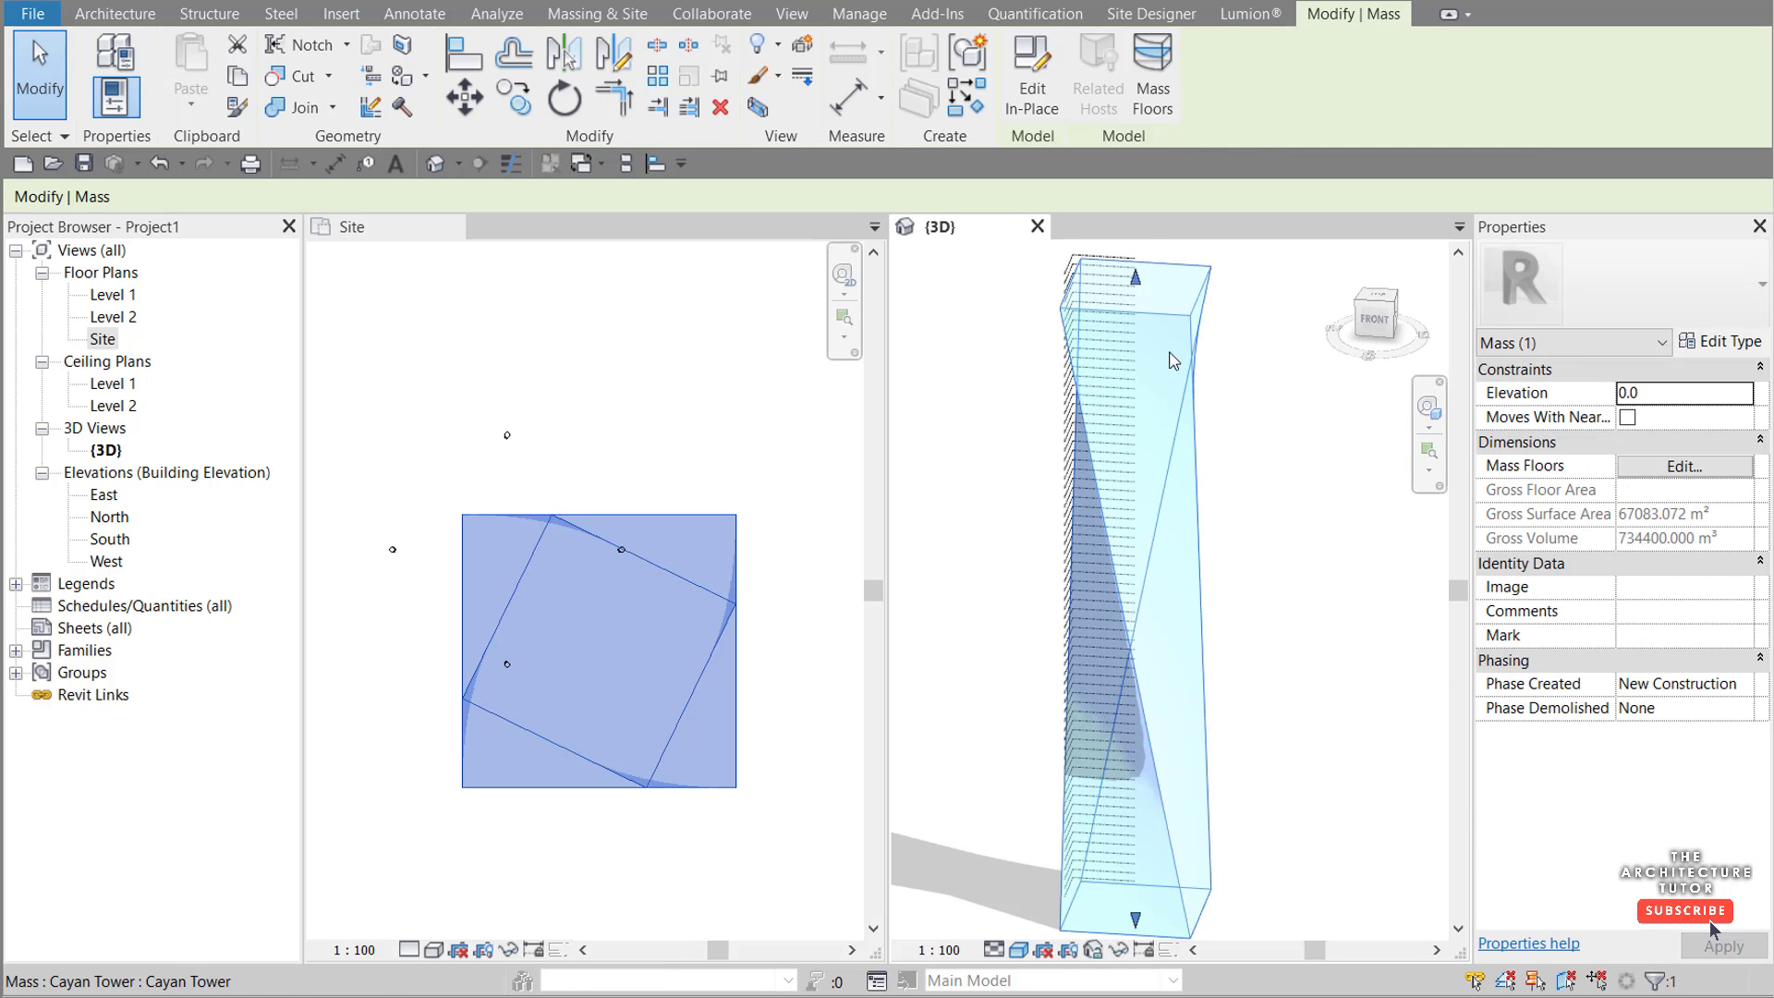
pyautogui.click(1153, 76)
pyautogui.moveTo(1043, 347); pyautogui.dragTo(1043, 574)
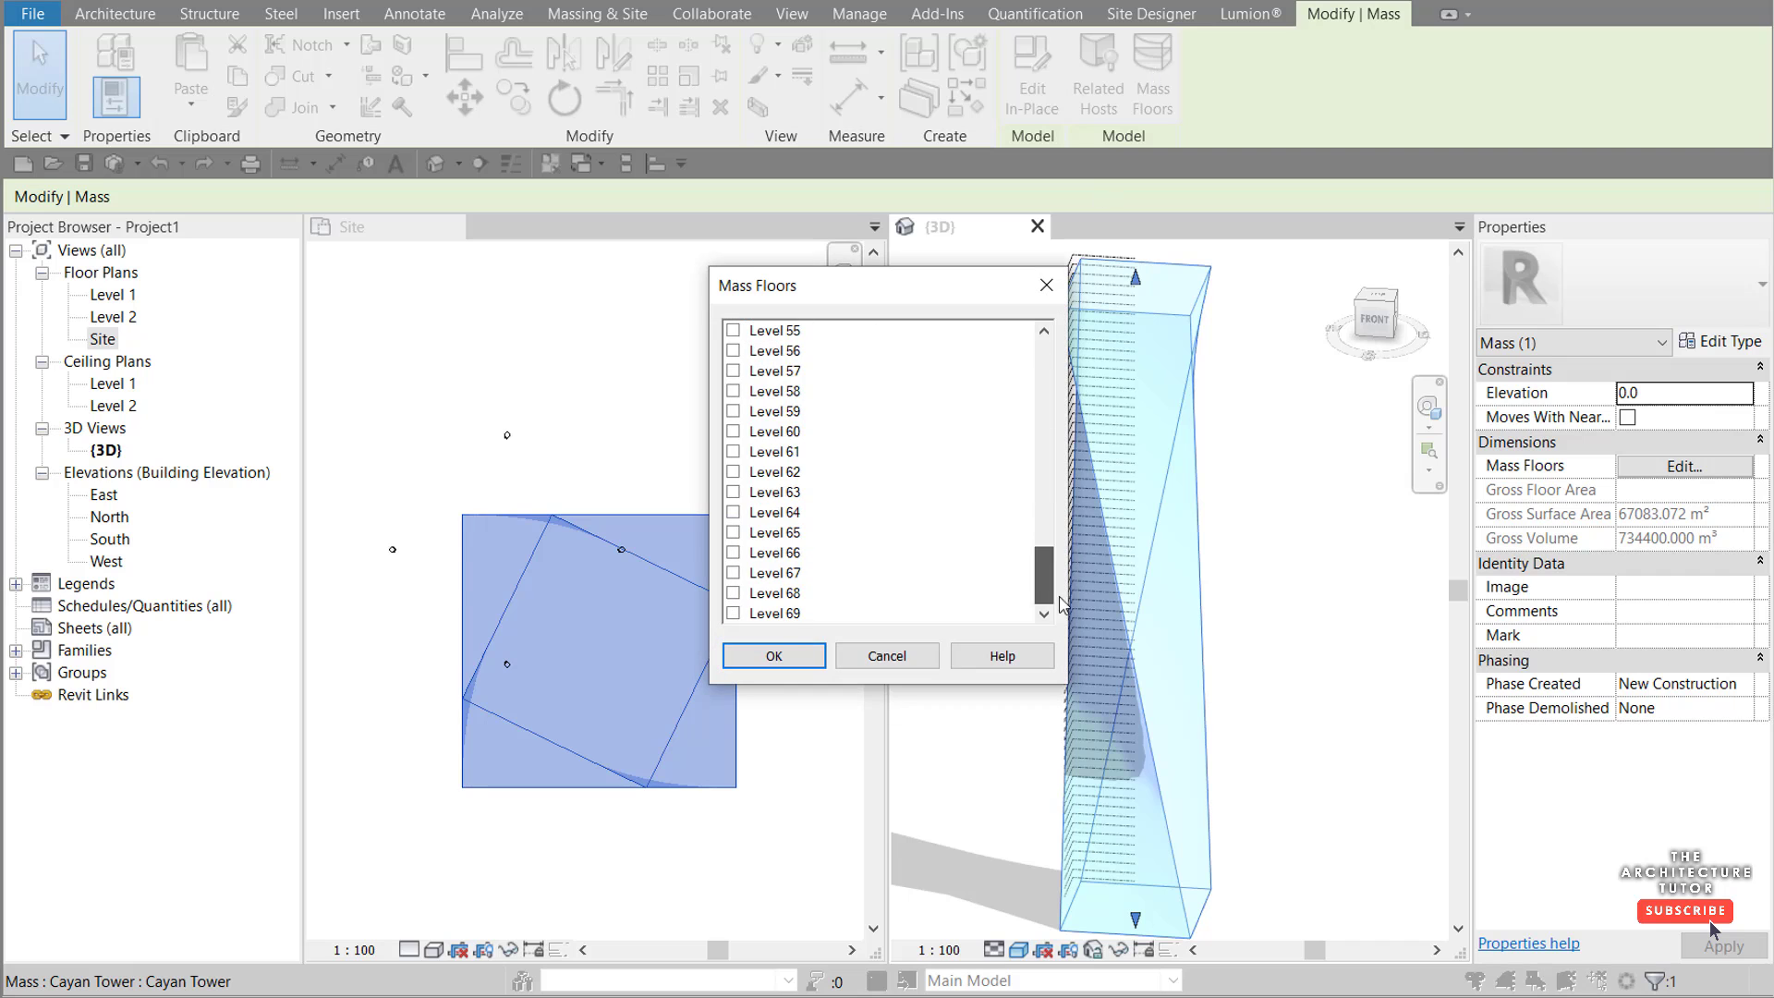
pyautogui.keyDown('shift'); pyautogui.click(777, 614); pyautogui.keyUp('shift')
pyautogui.click(733, 613)
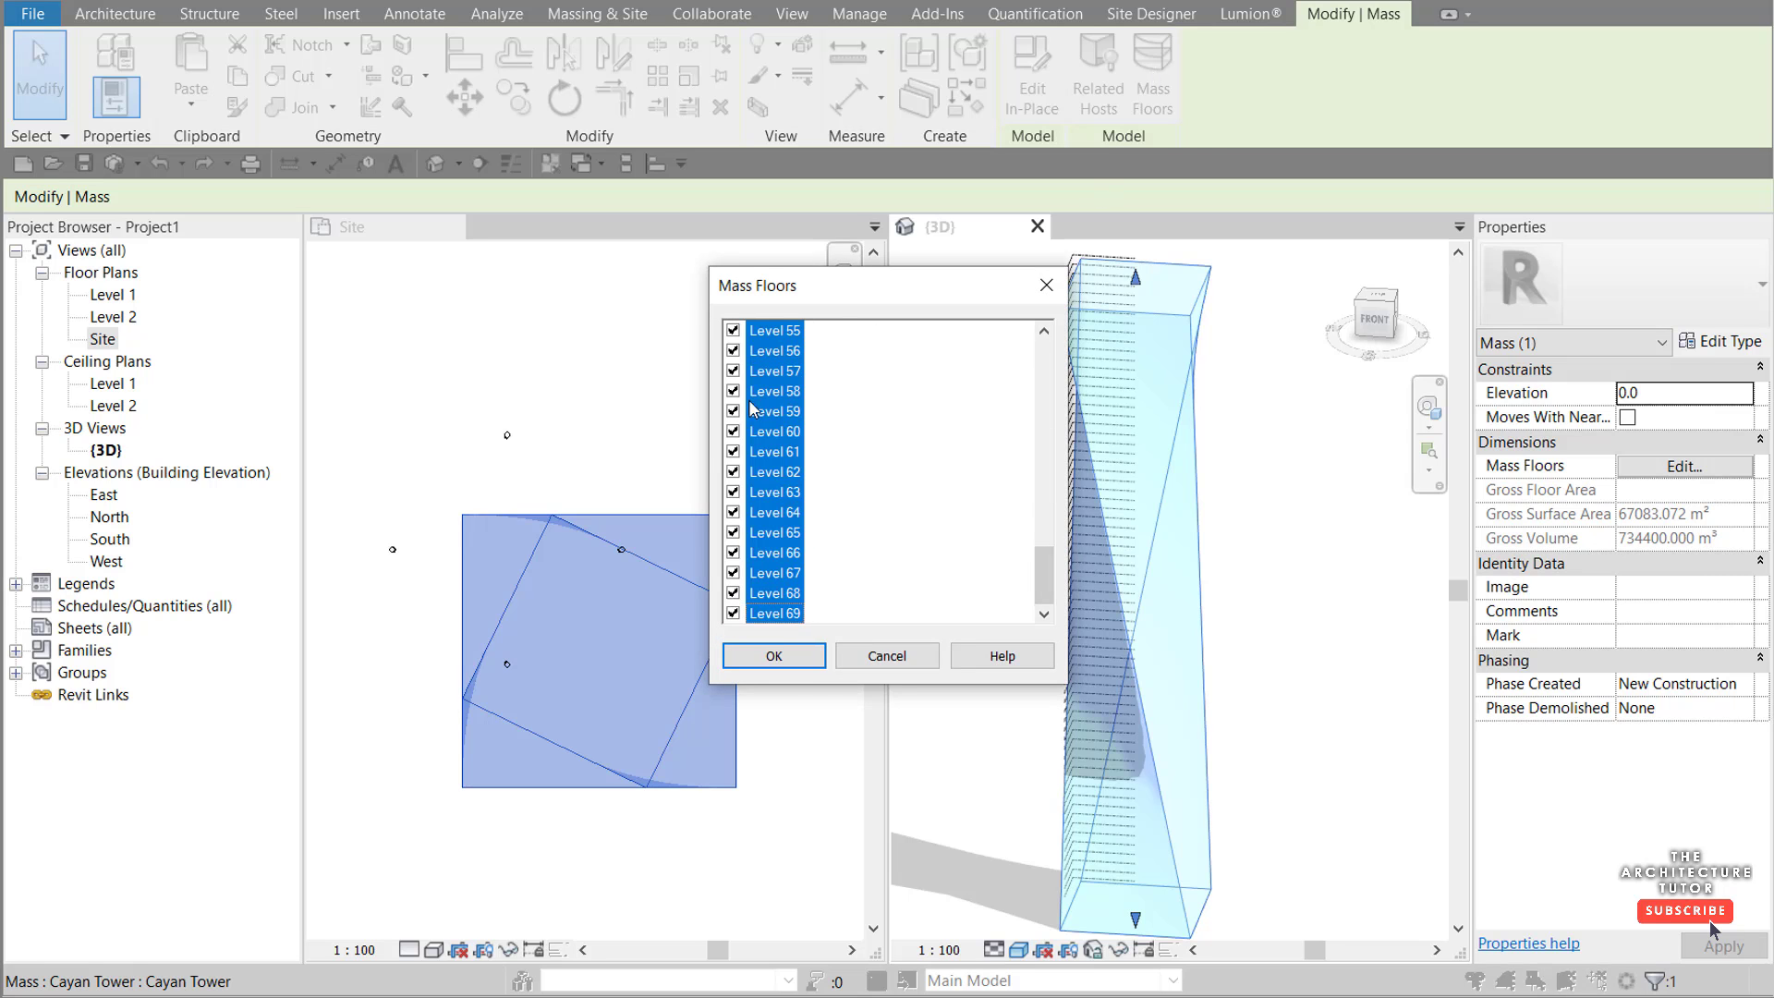
pyautogui.click(773, 656)
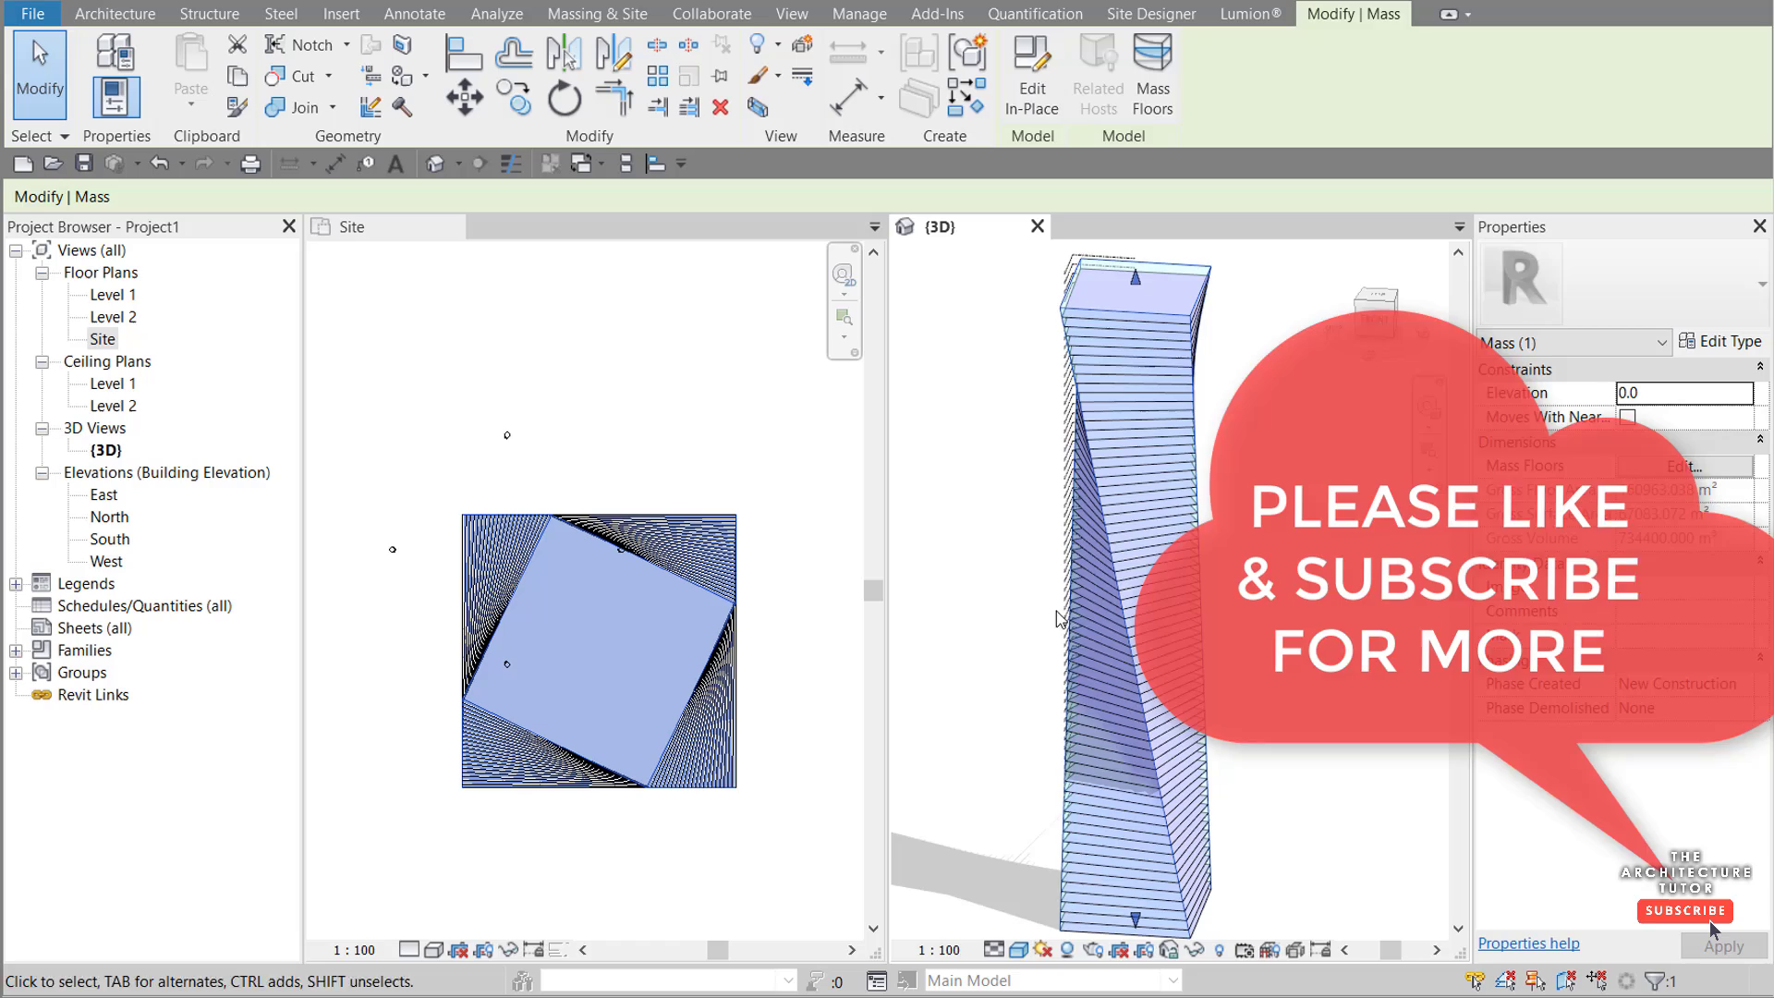
pyautogui.click(1011, 617)
# Step: Create floors on all the tower's mass floors using Floor by Face
pyautogui.click(452, 227)
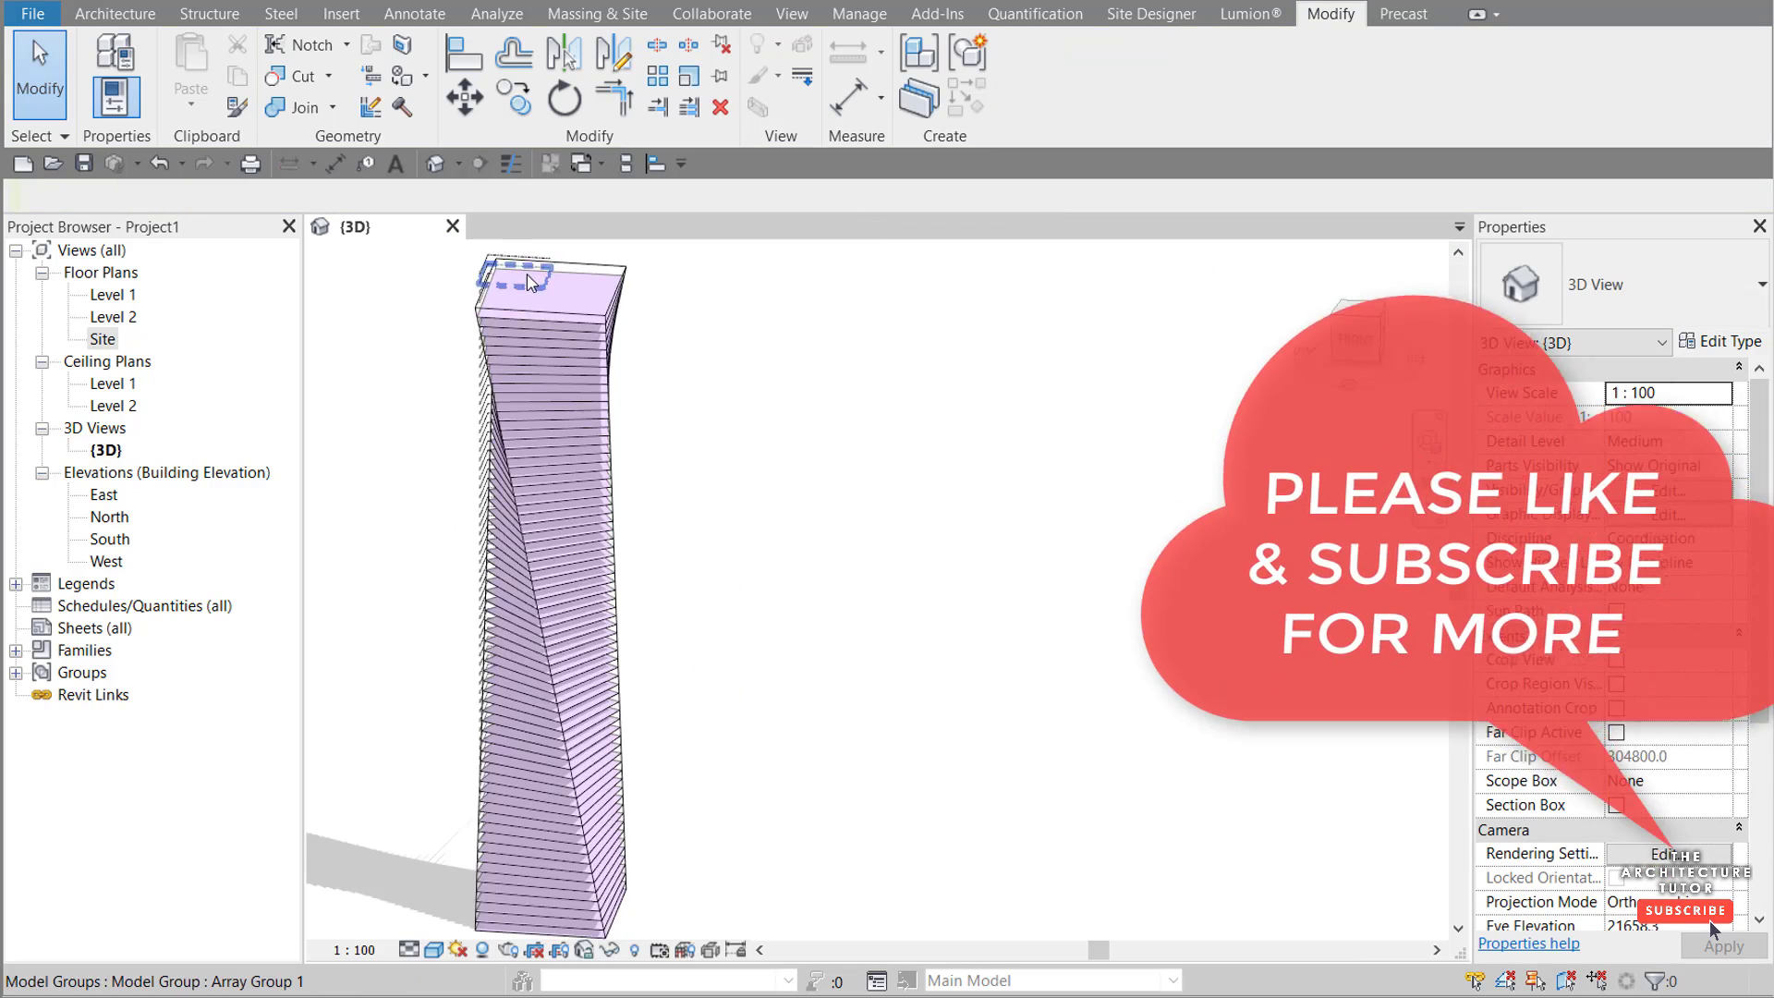
pyautogui.moveTo(527, 282); pyautogui.dragTo(717, 278, button='middle')
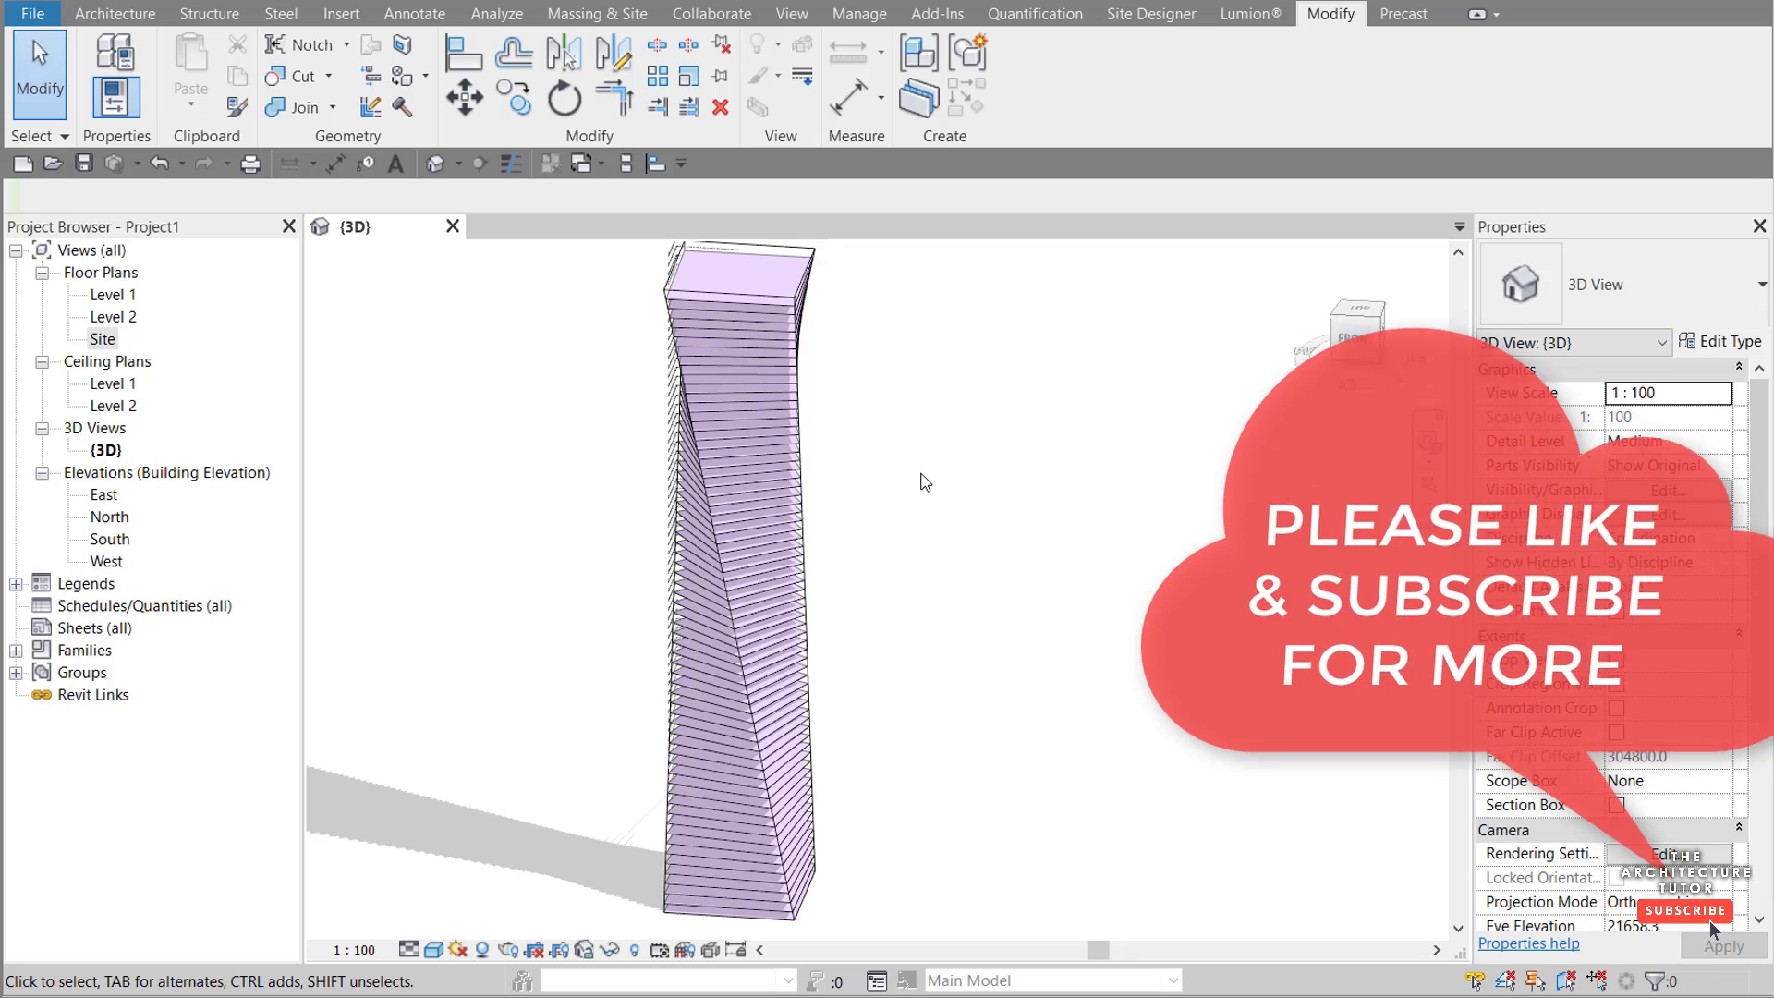
pyautogui.click(115, 14)
pyautogui.click(580, 98)
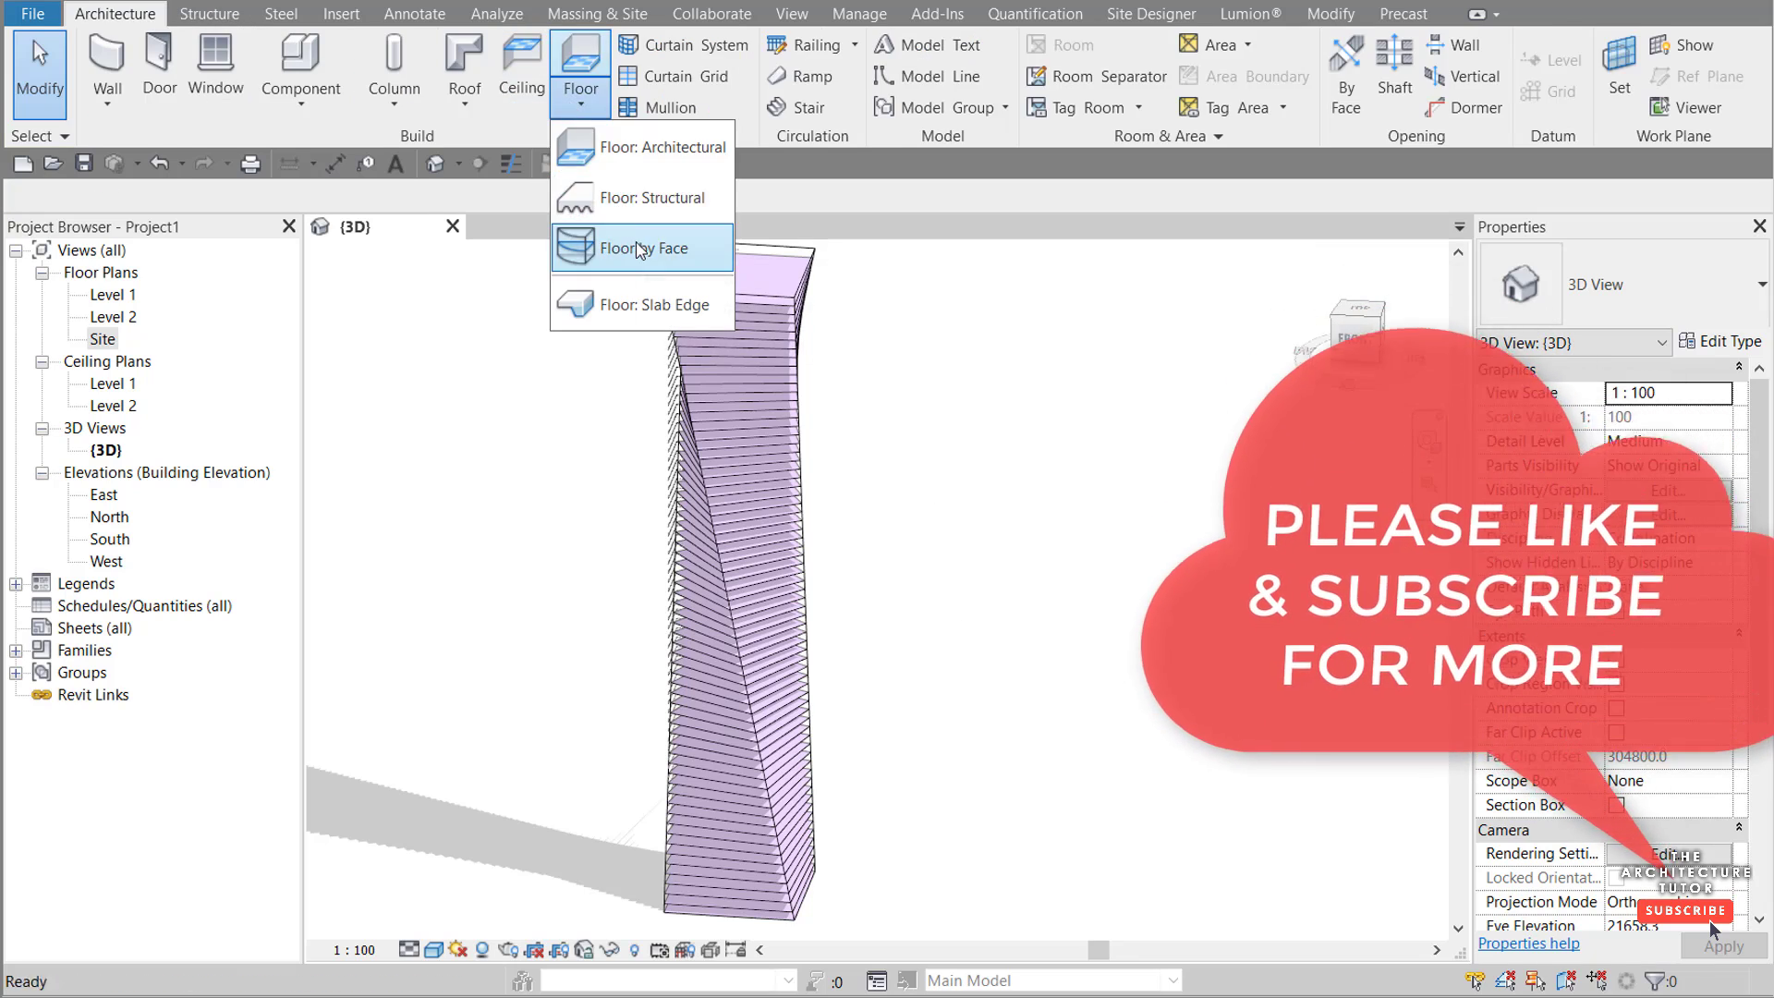
pyautogui.click(640, 250)
pyautogui.click(776, 416)
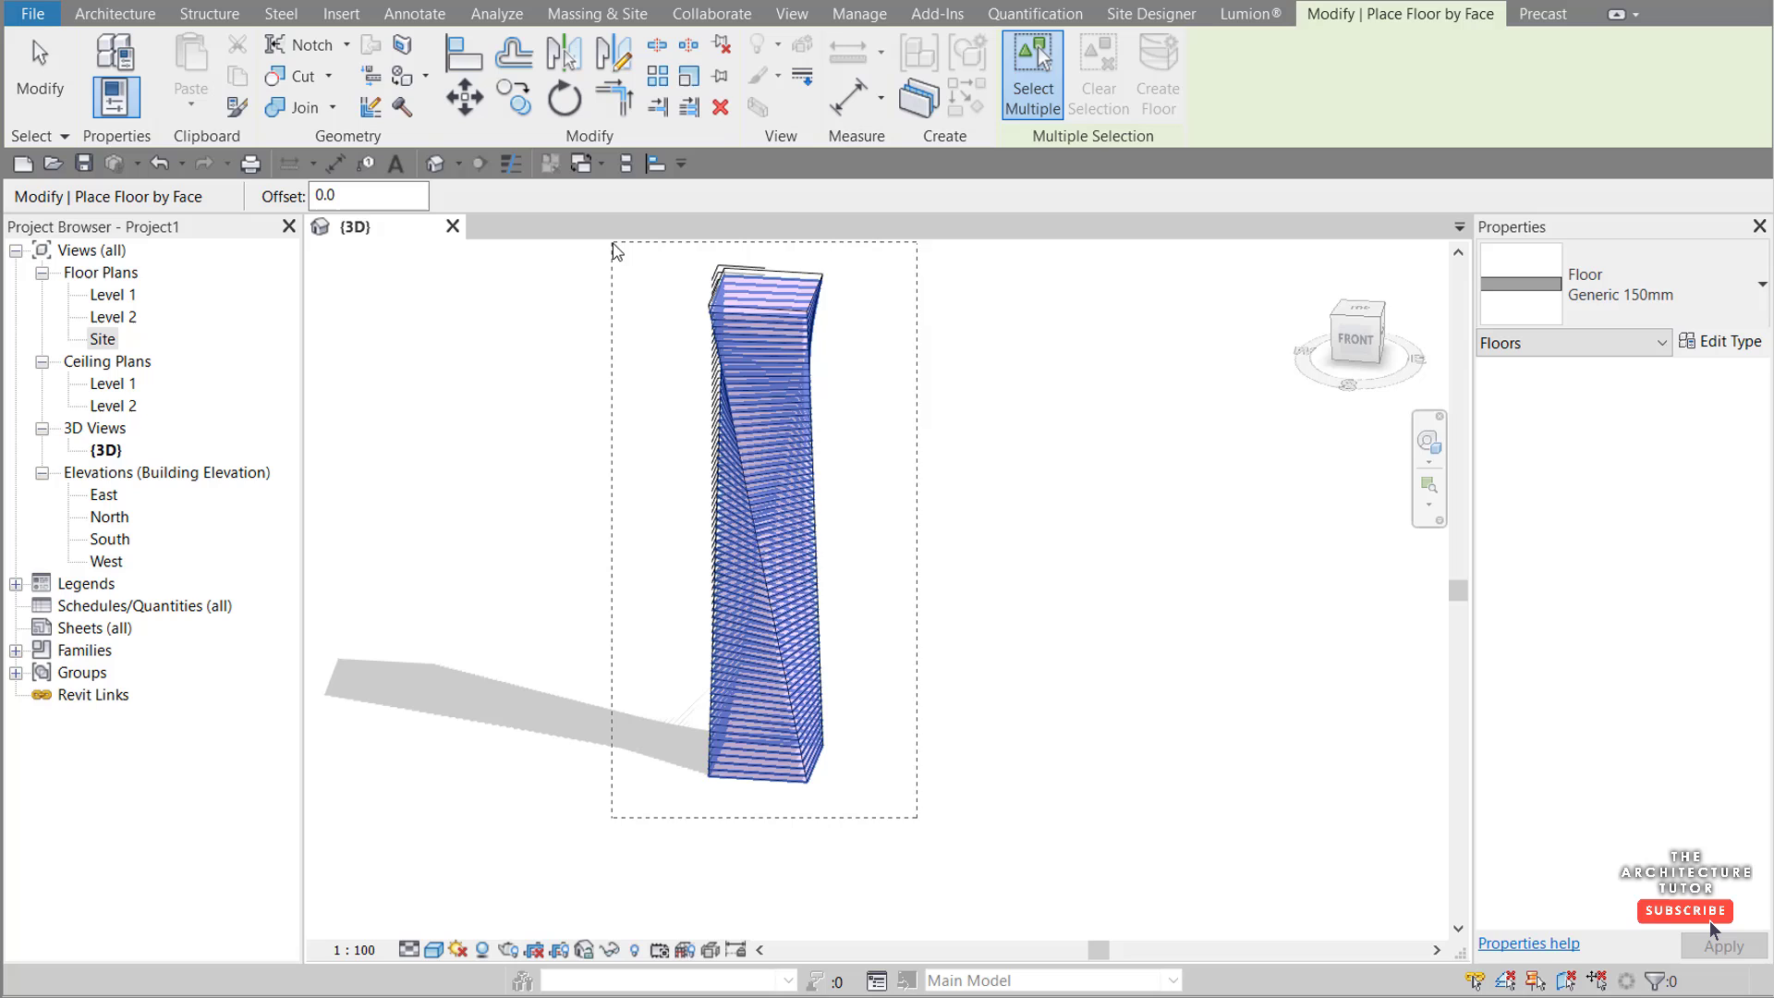
pyautogui.moveTo(916, 818); pyautogui.dragTo(612, 249)
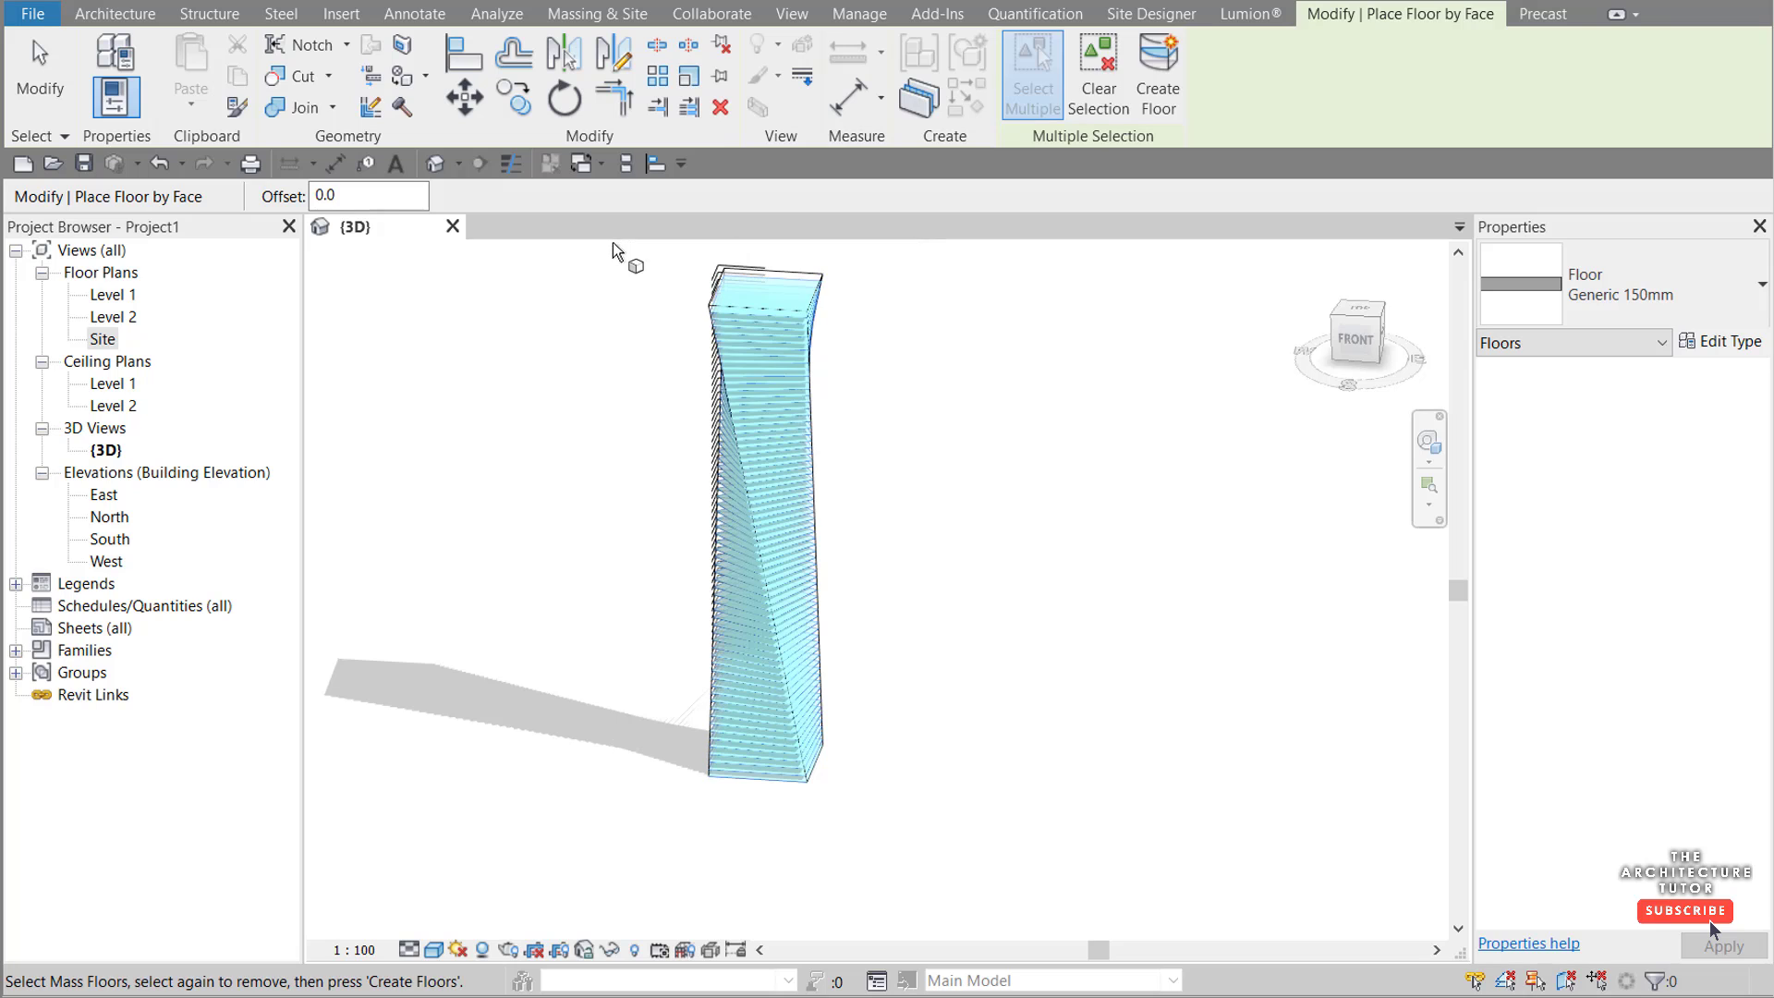
pyautogui.click(1162, 78)
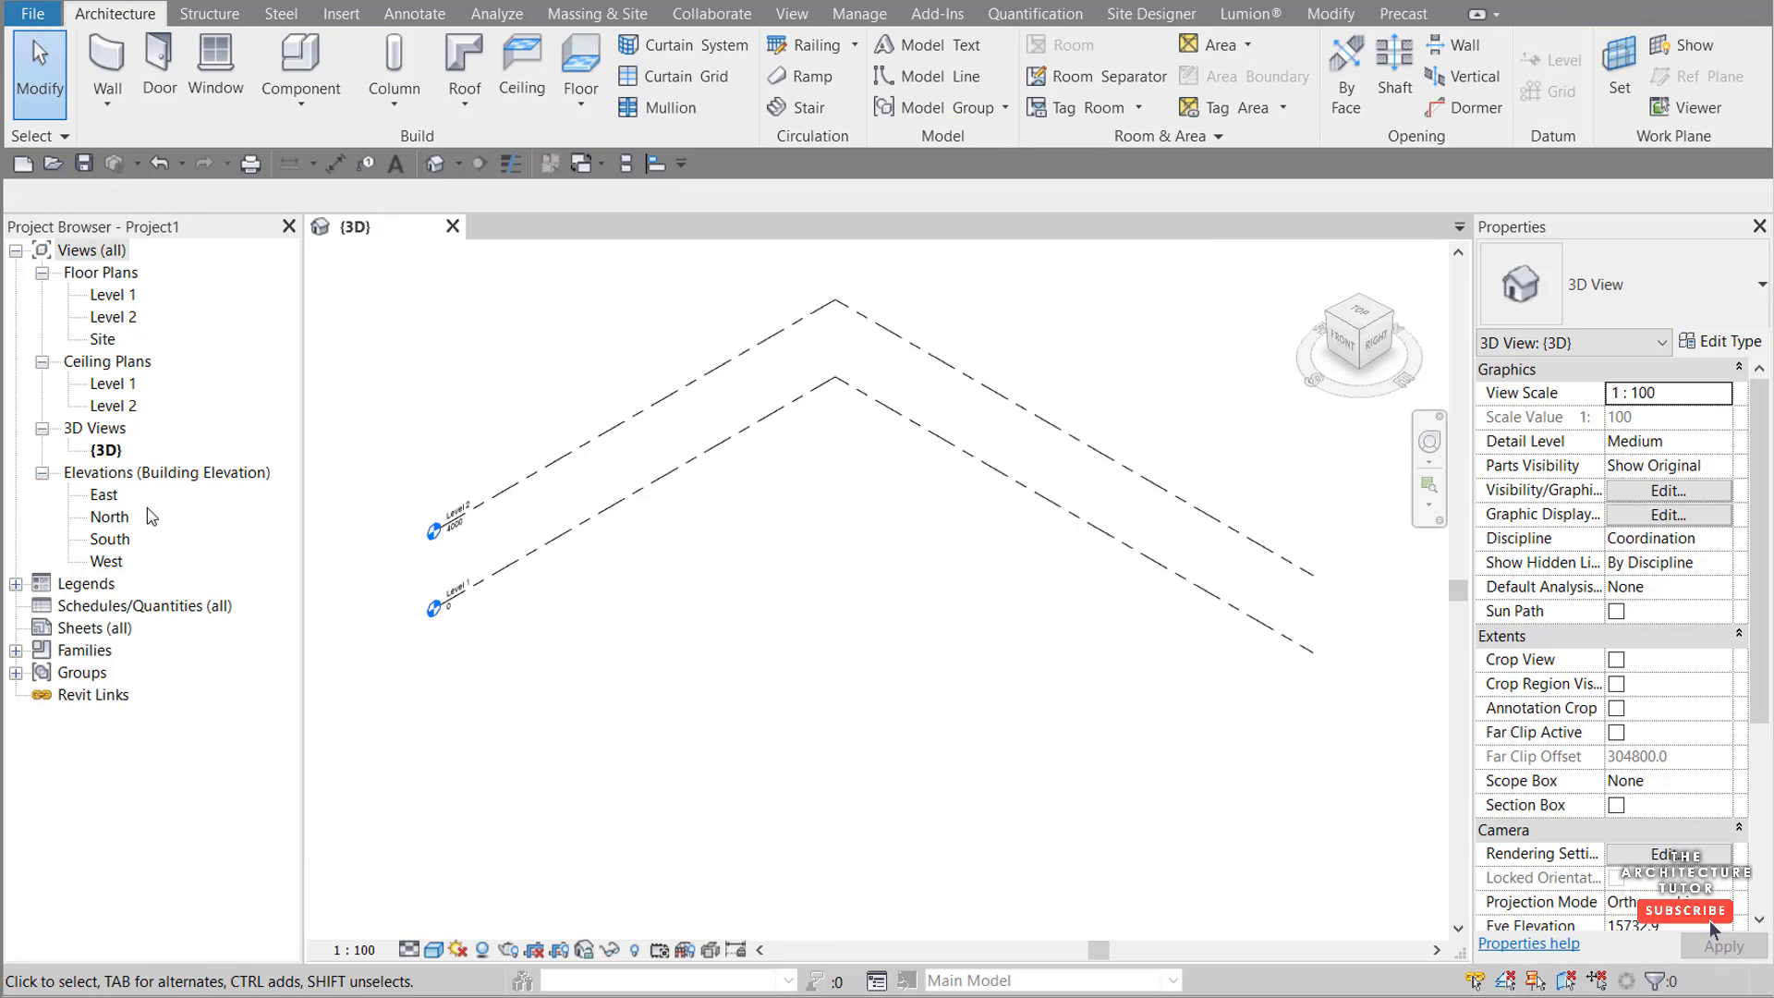
# Step: Open the East elevation and select the Level 2 line, abandoning a trial array
pyautogui.click(105, 495)
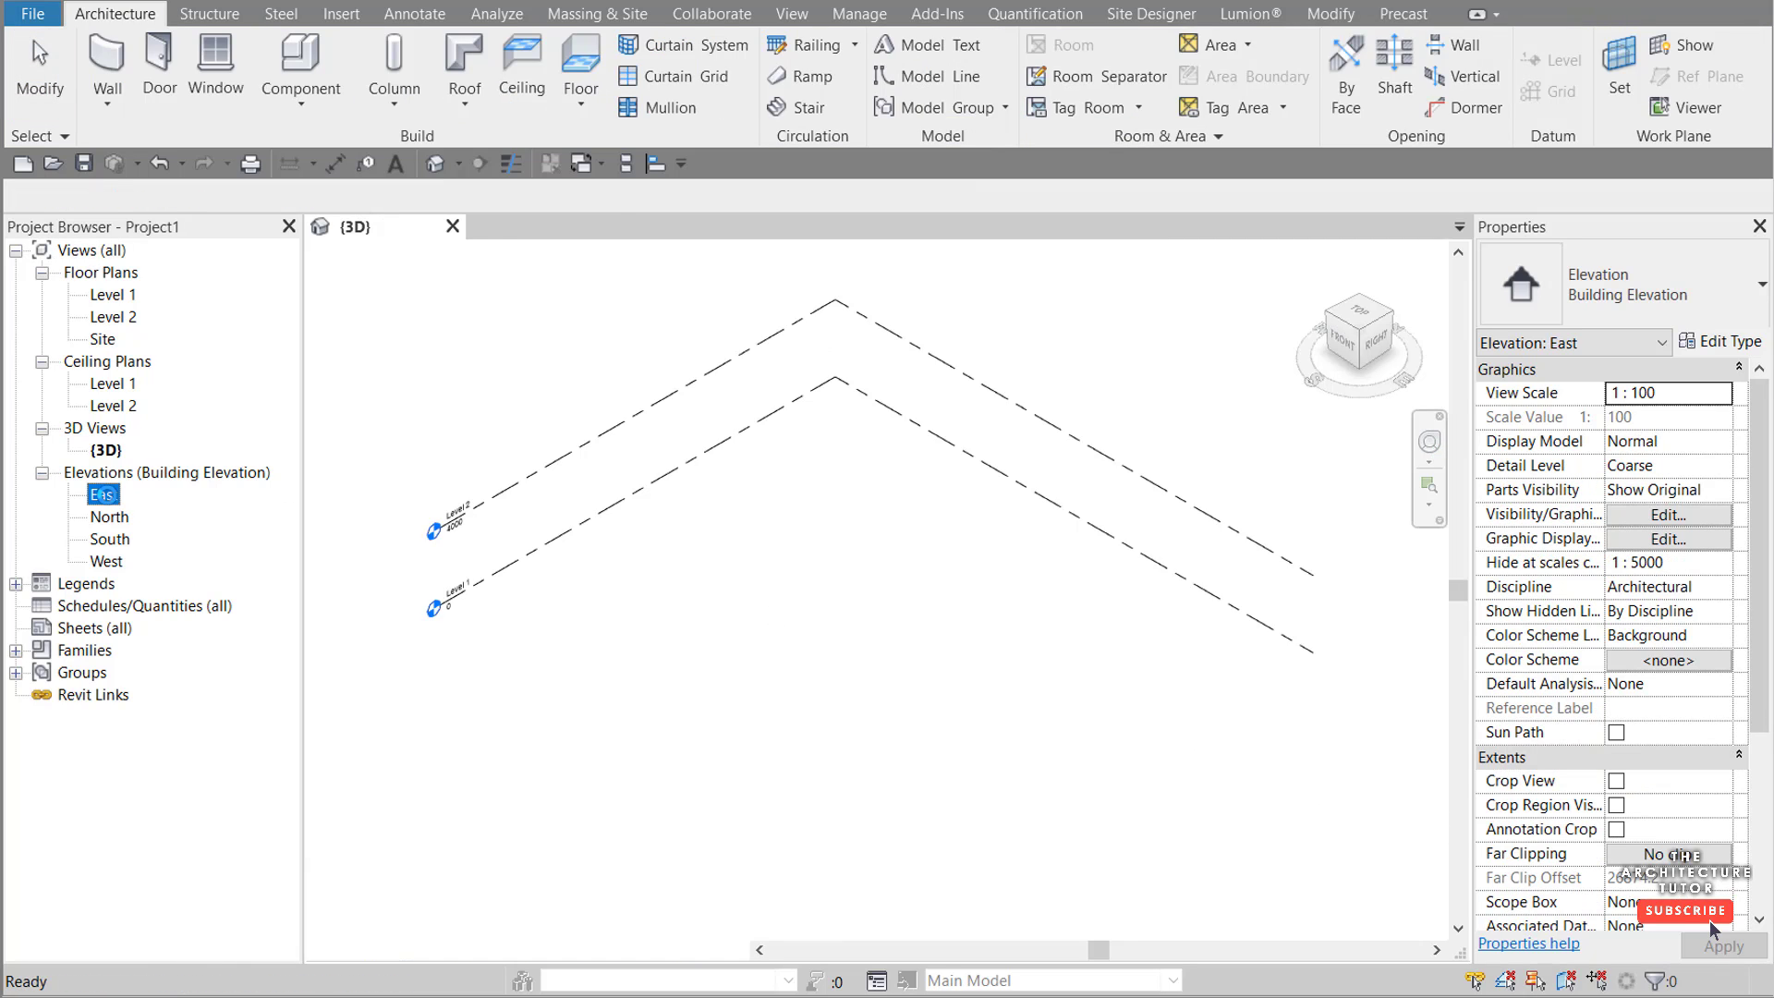
pyautogui.doubleClick(105, 494)
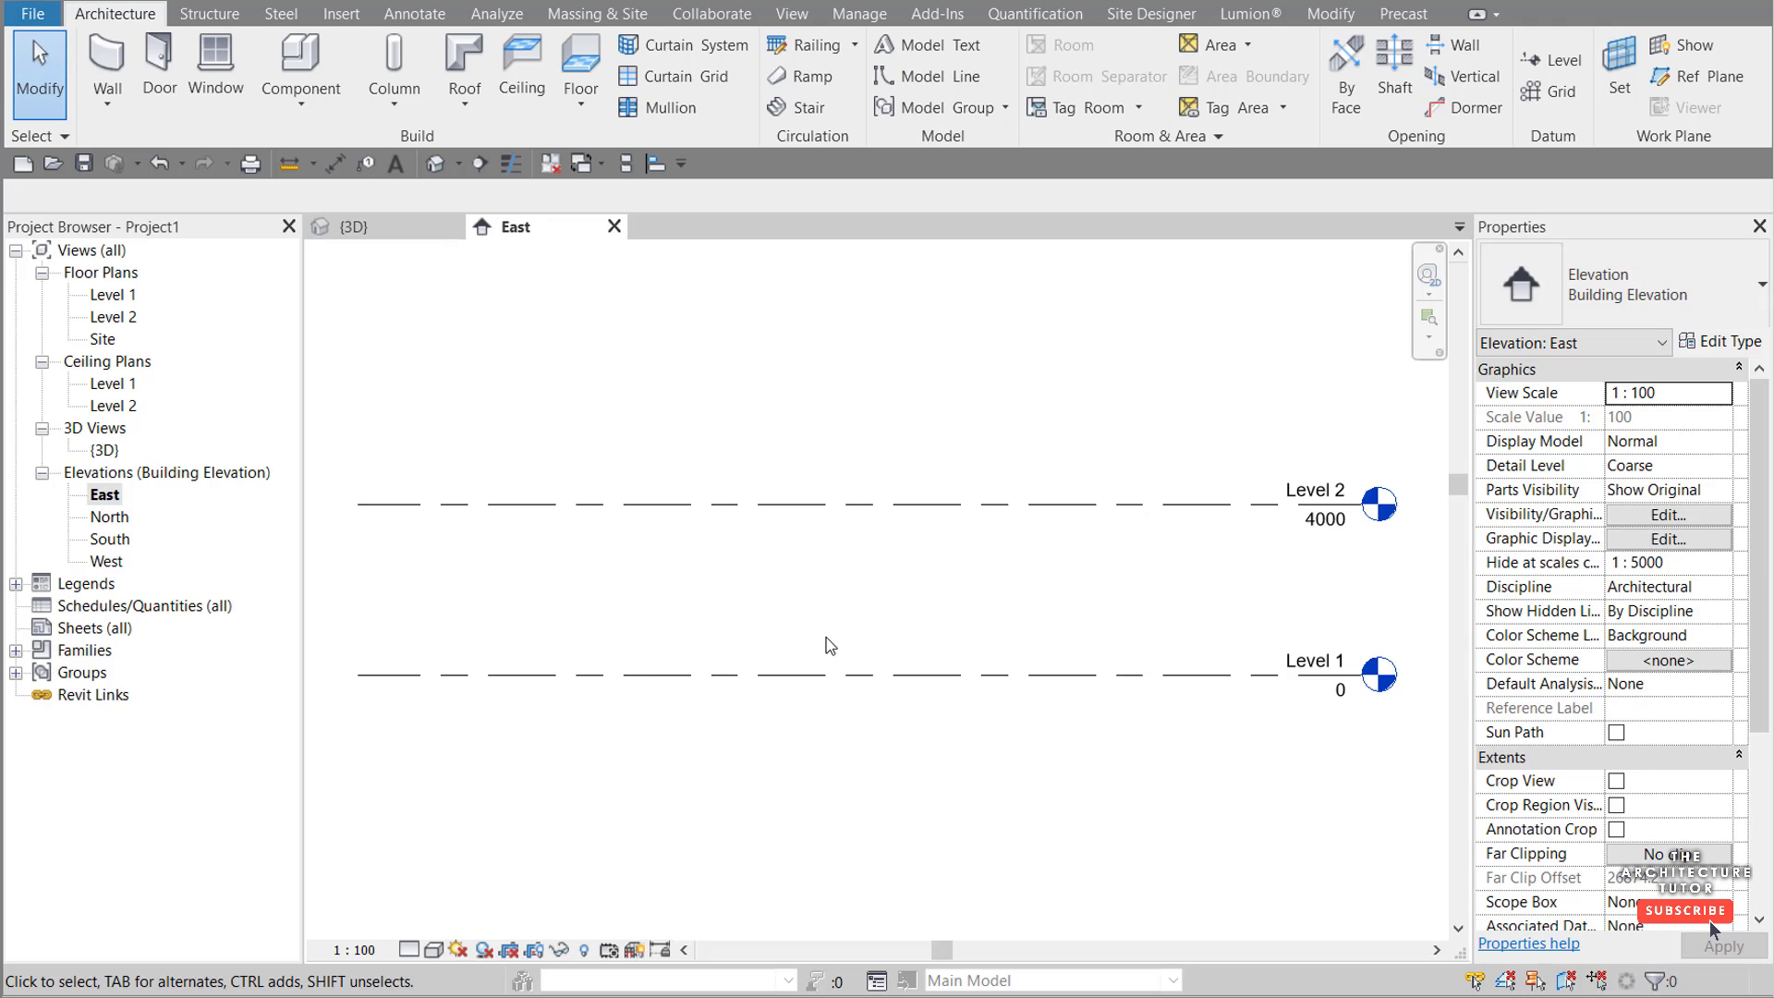
pyautogui.scroll(-2, 950, 550)
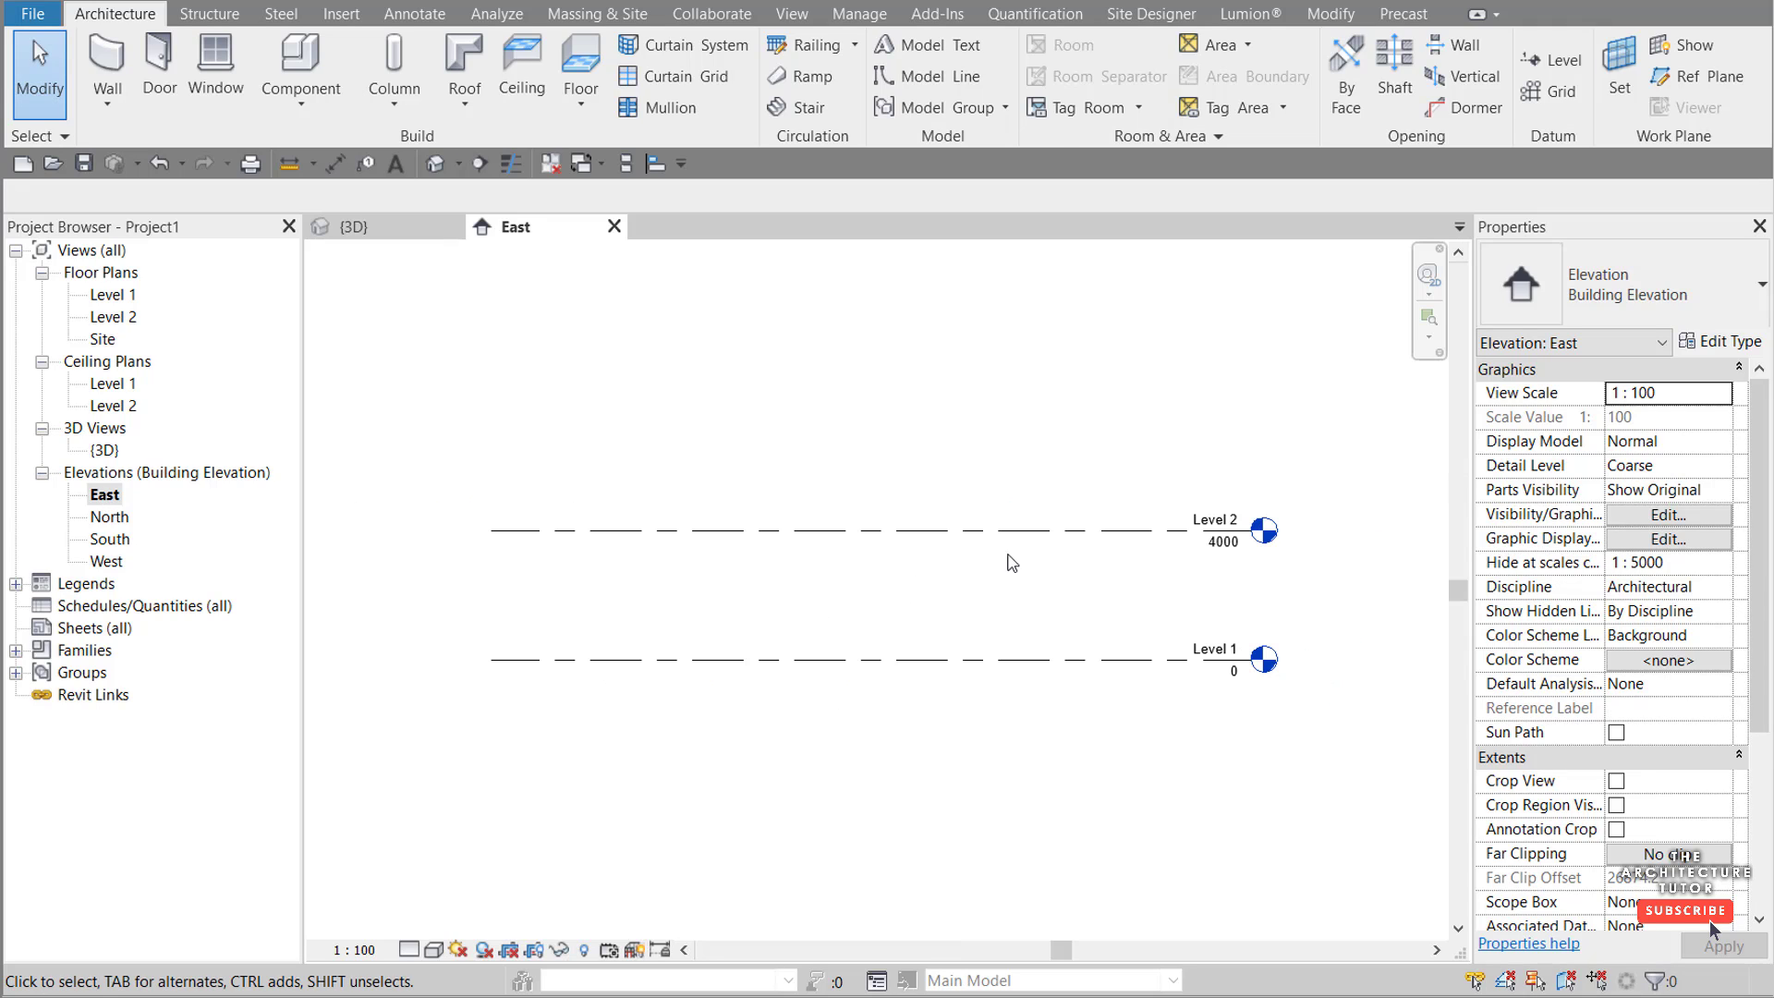
pyautogui.click(1081, 535)
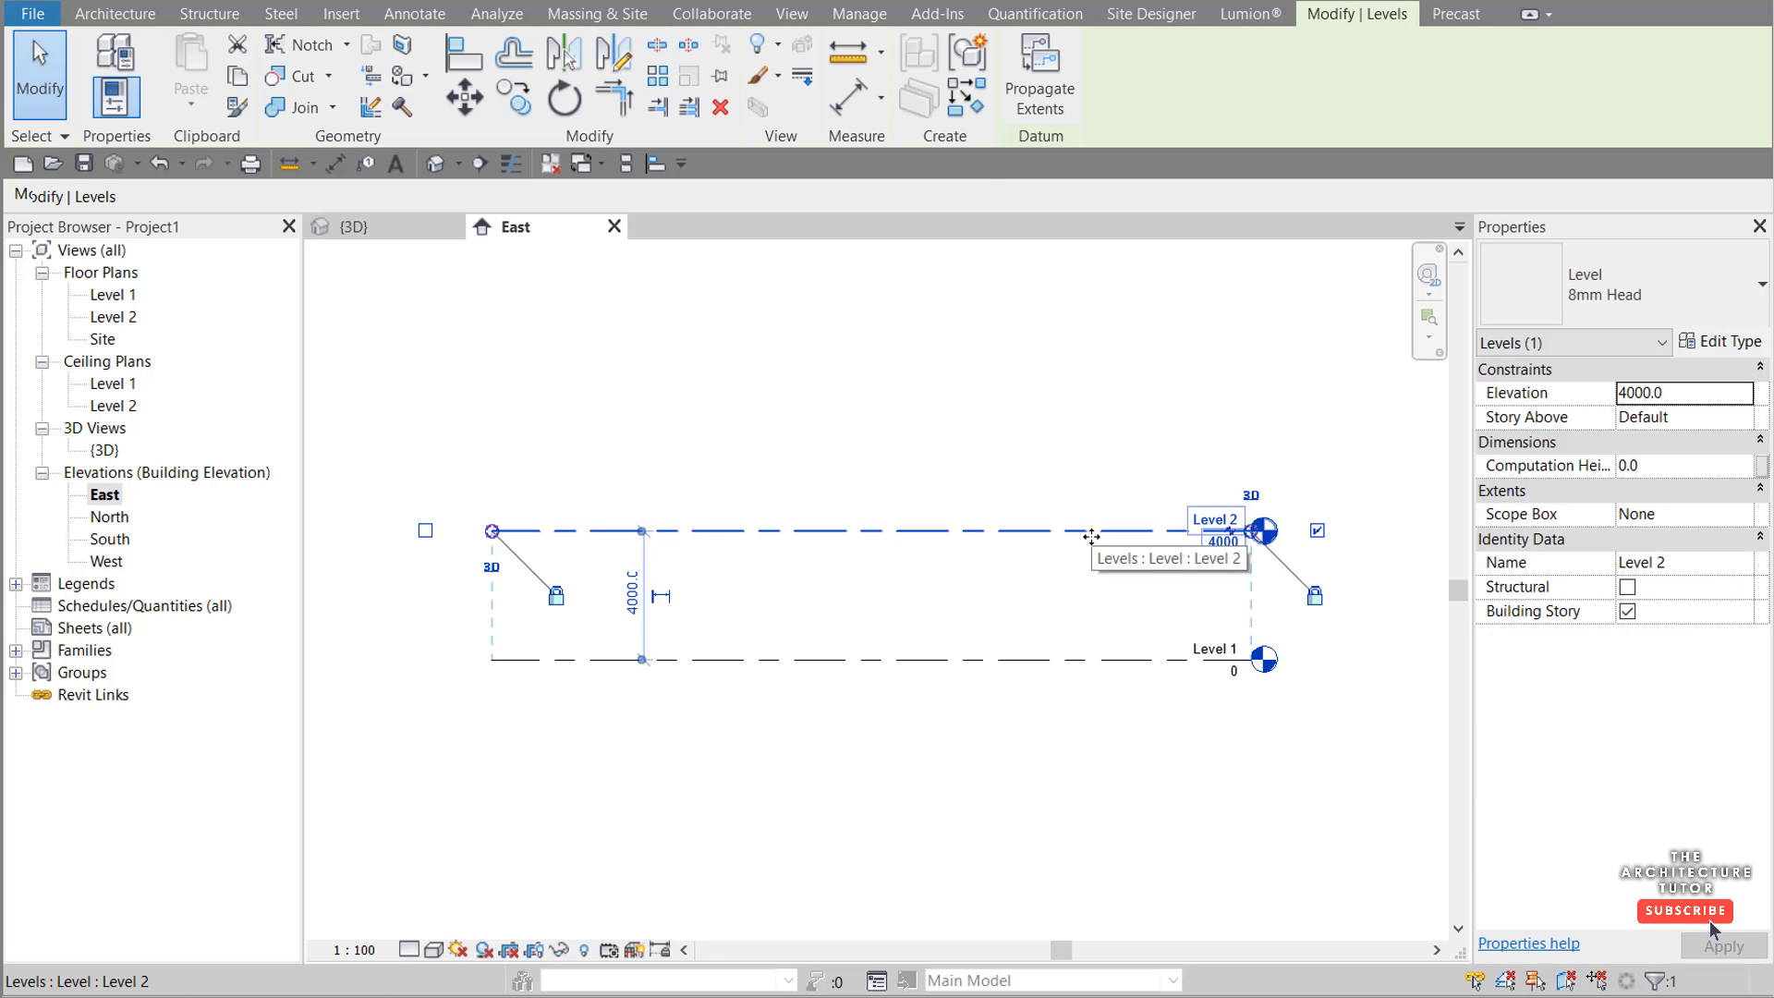
pyautogui.click(660, 77)
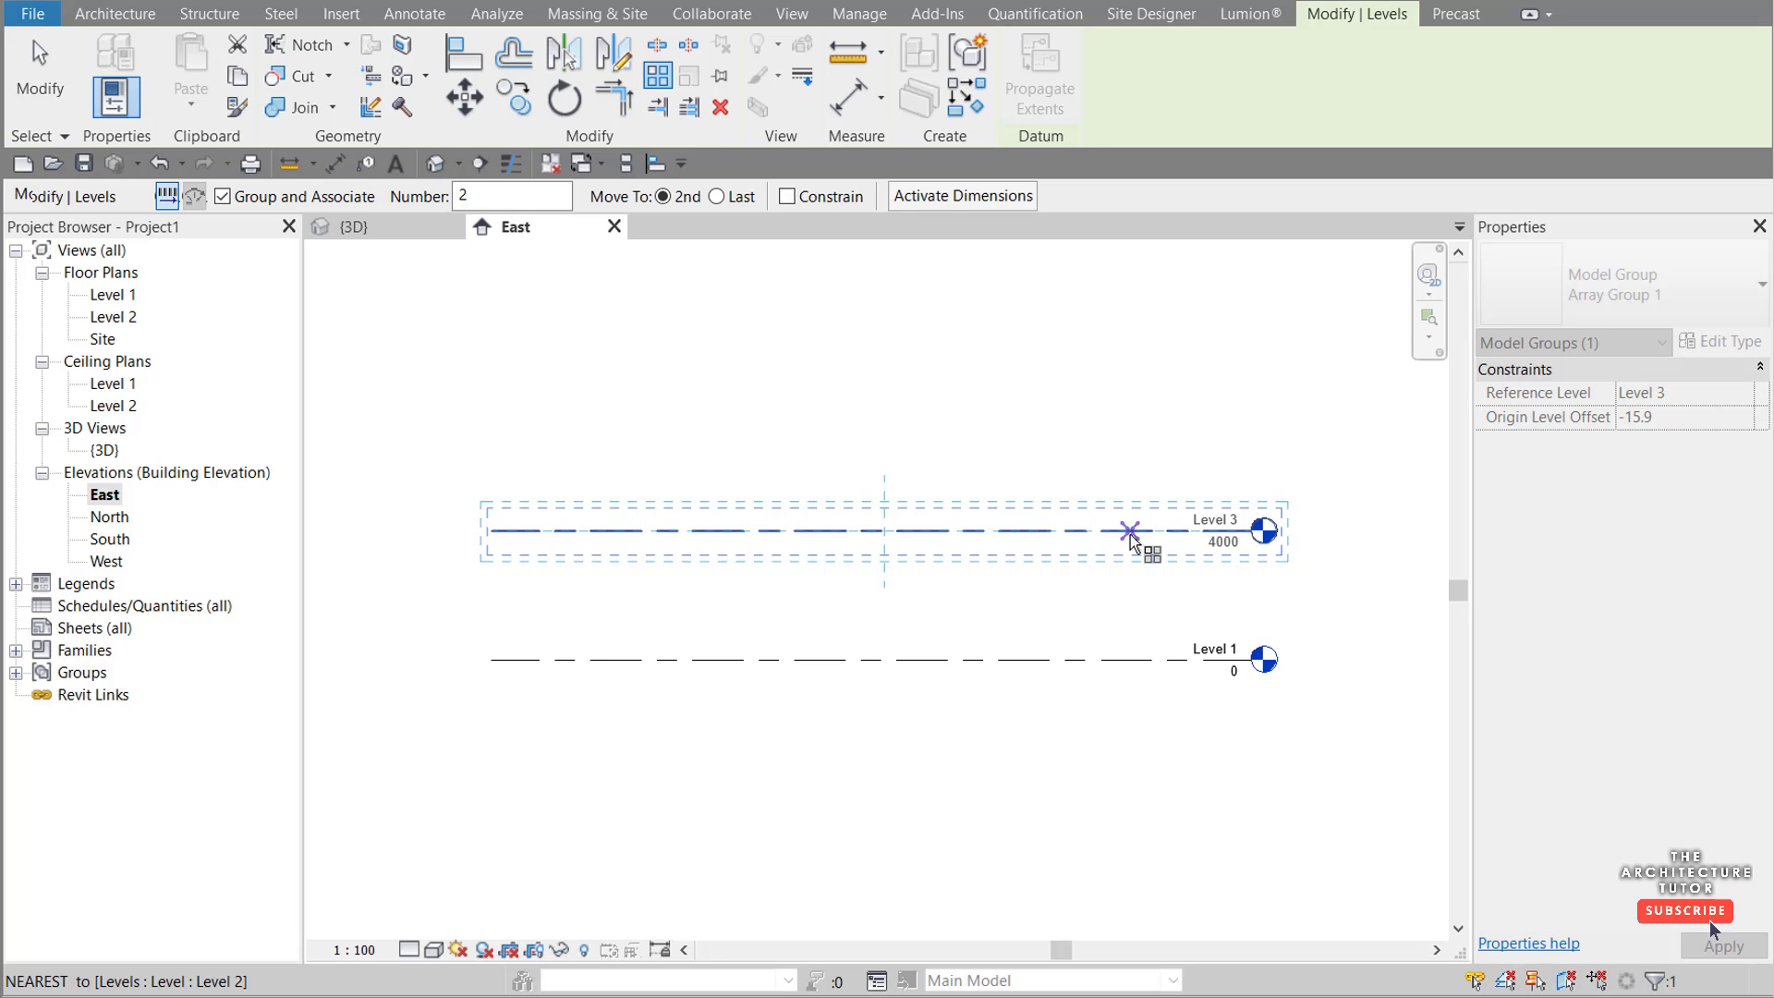
pyautogui.click(1129, 534)
pyautogui.click(1190, 538)
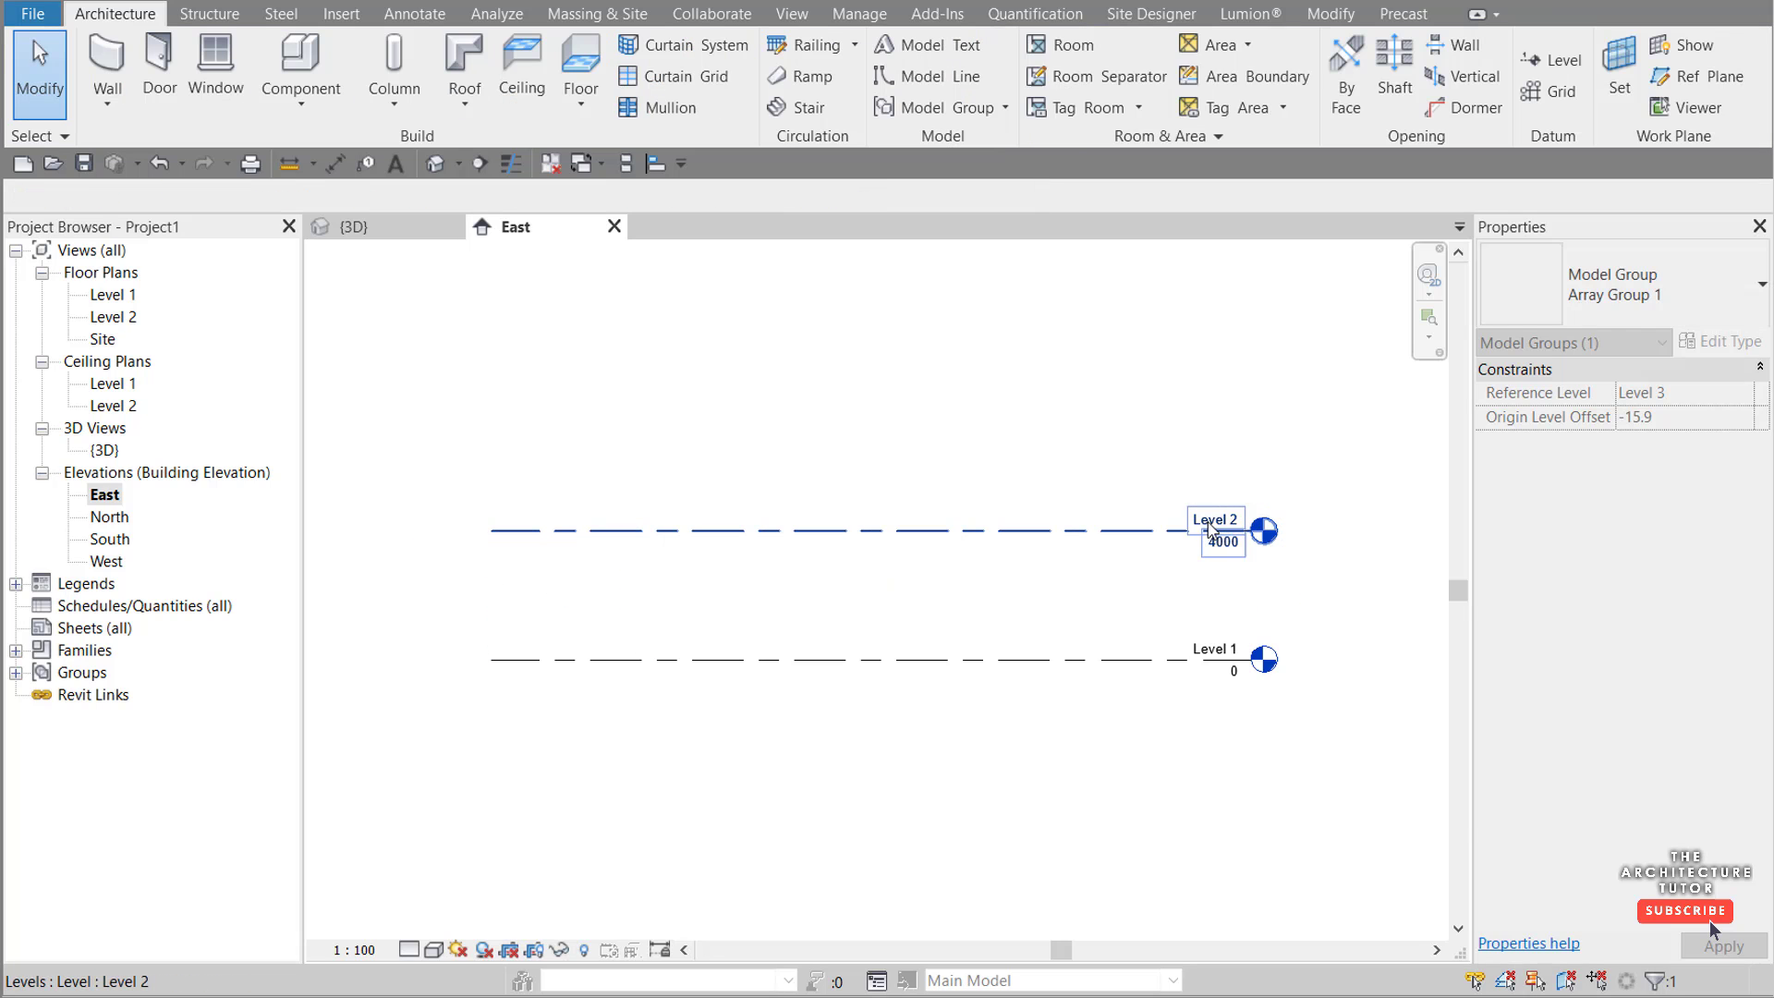
pyautogui.press('Escape')
pyautogui.click(1150, 532)
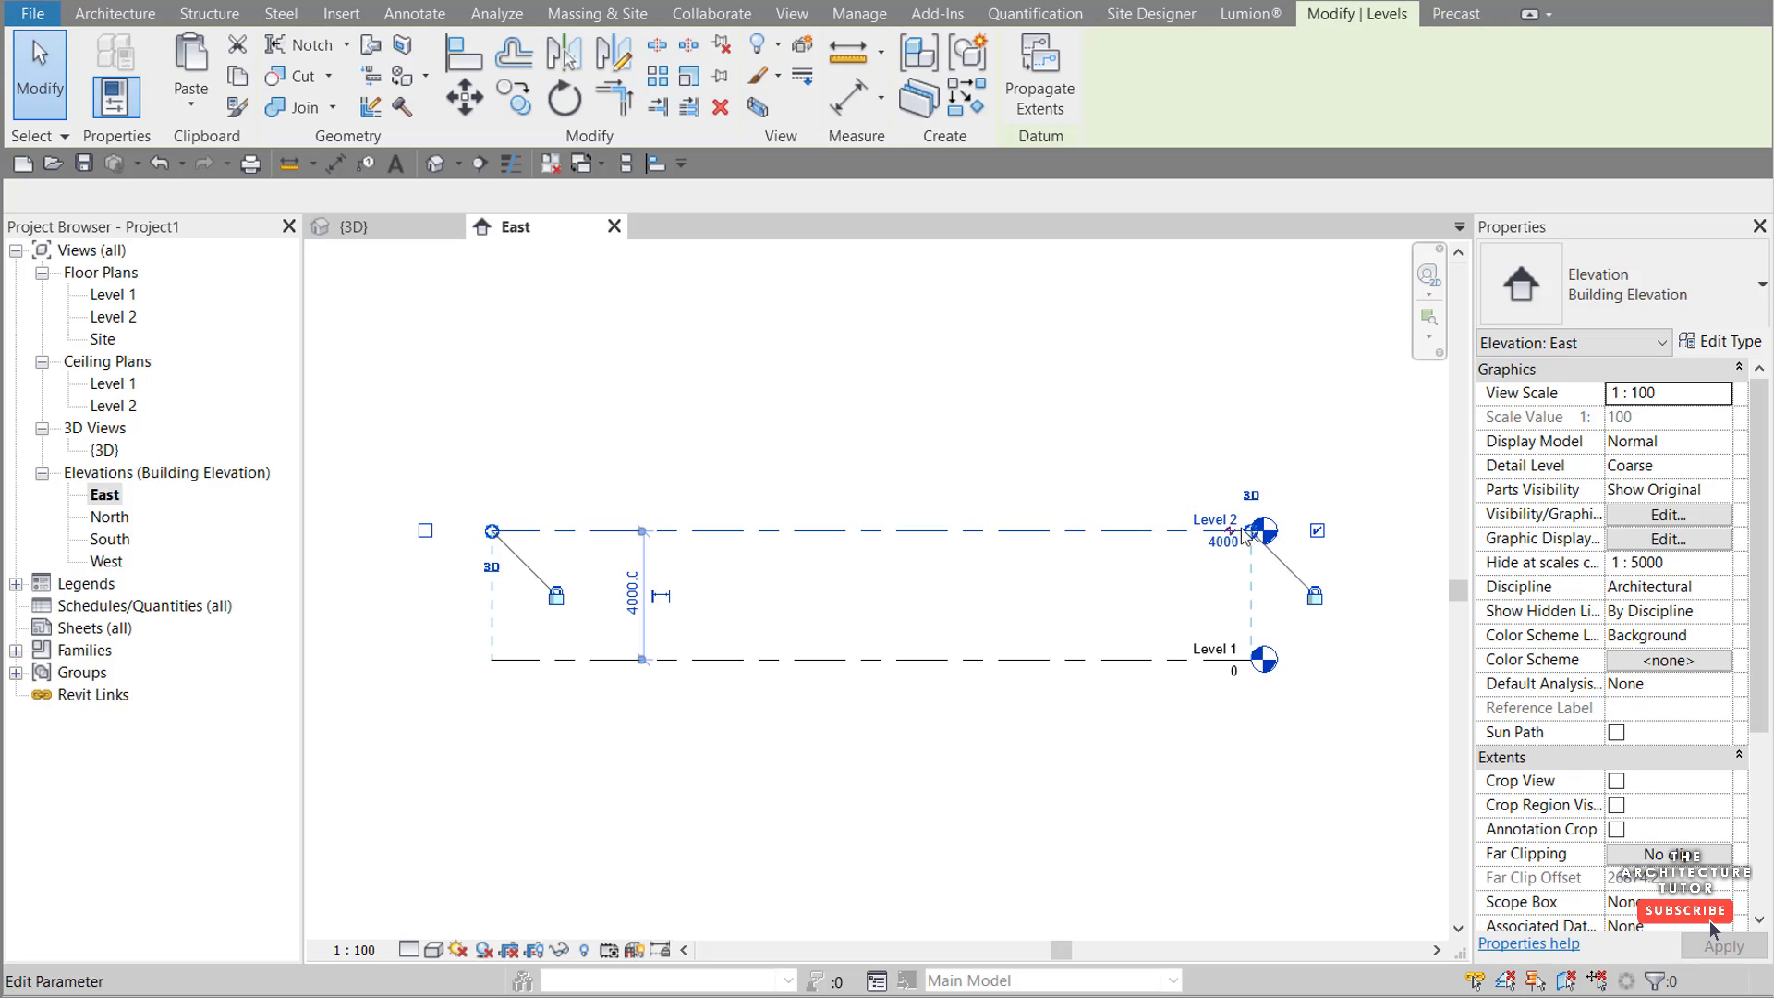
pyautogui.click(1226, 533)
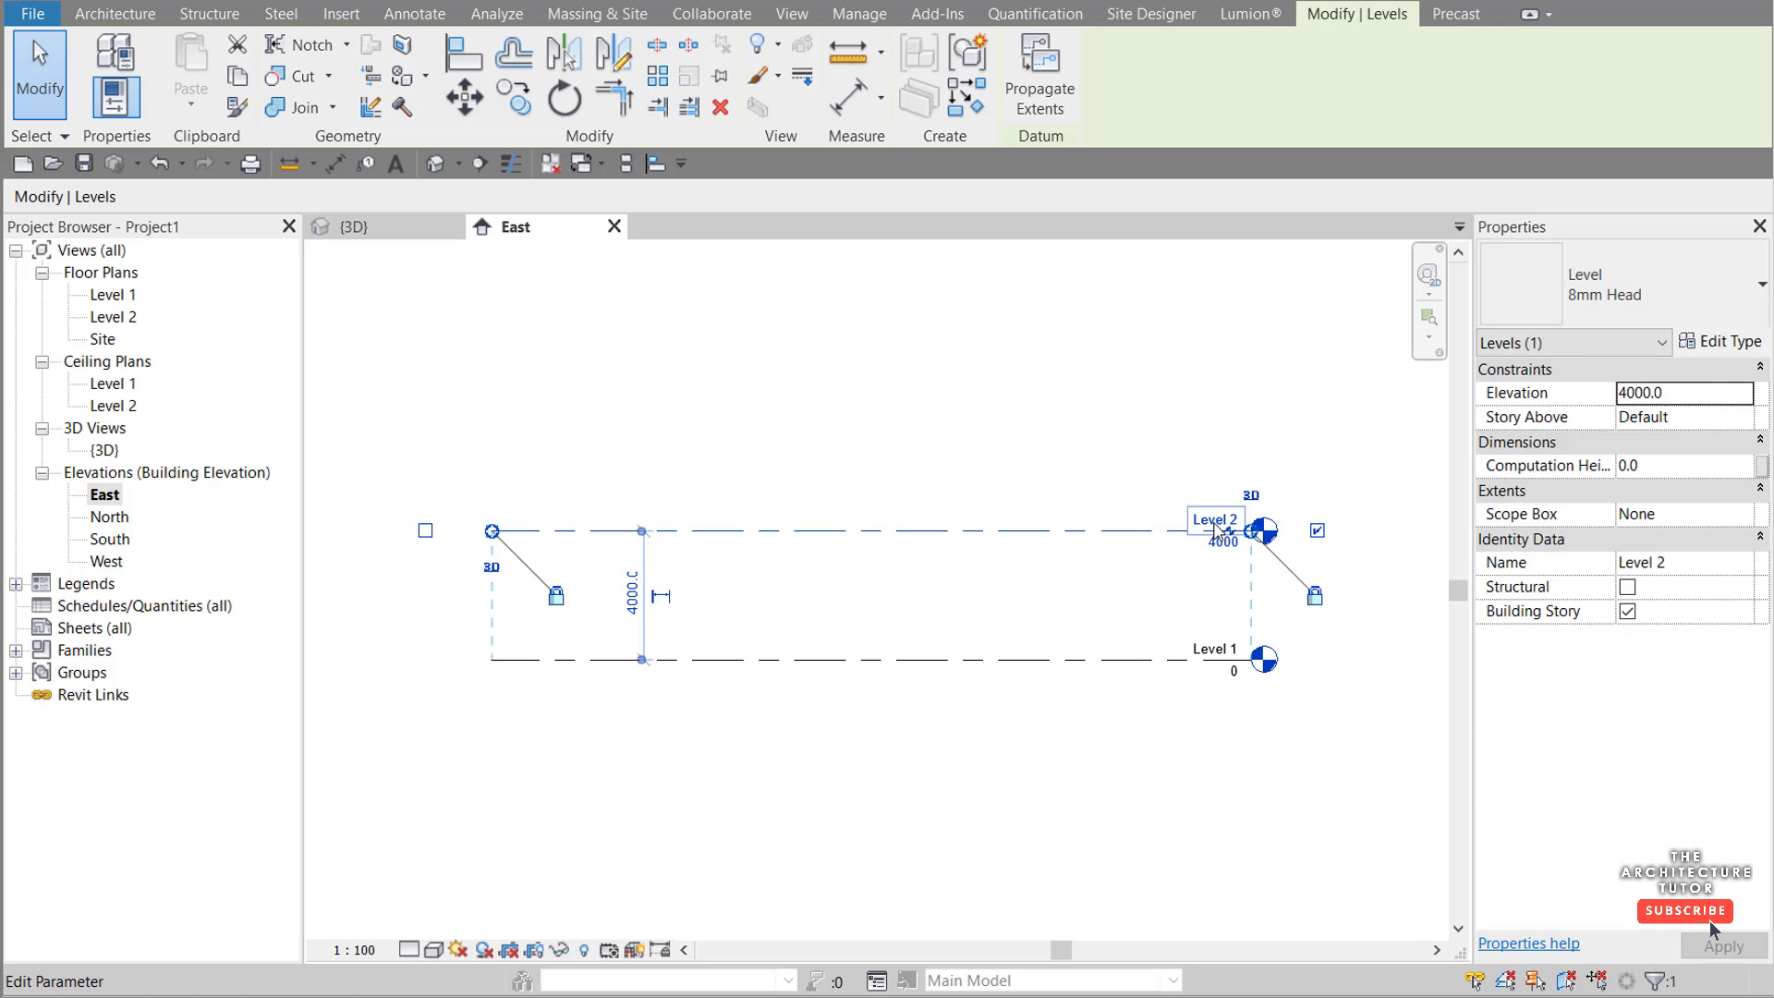
# Step: Array Level 2 into 67 copies, with the last one placed 302 m above
pyautogui.click(657, 80)
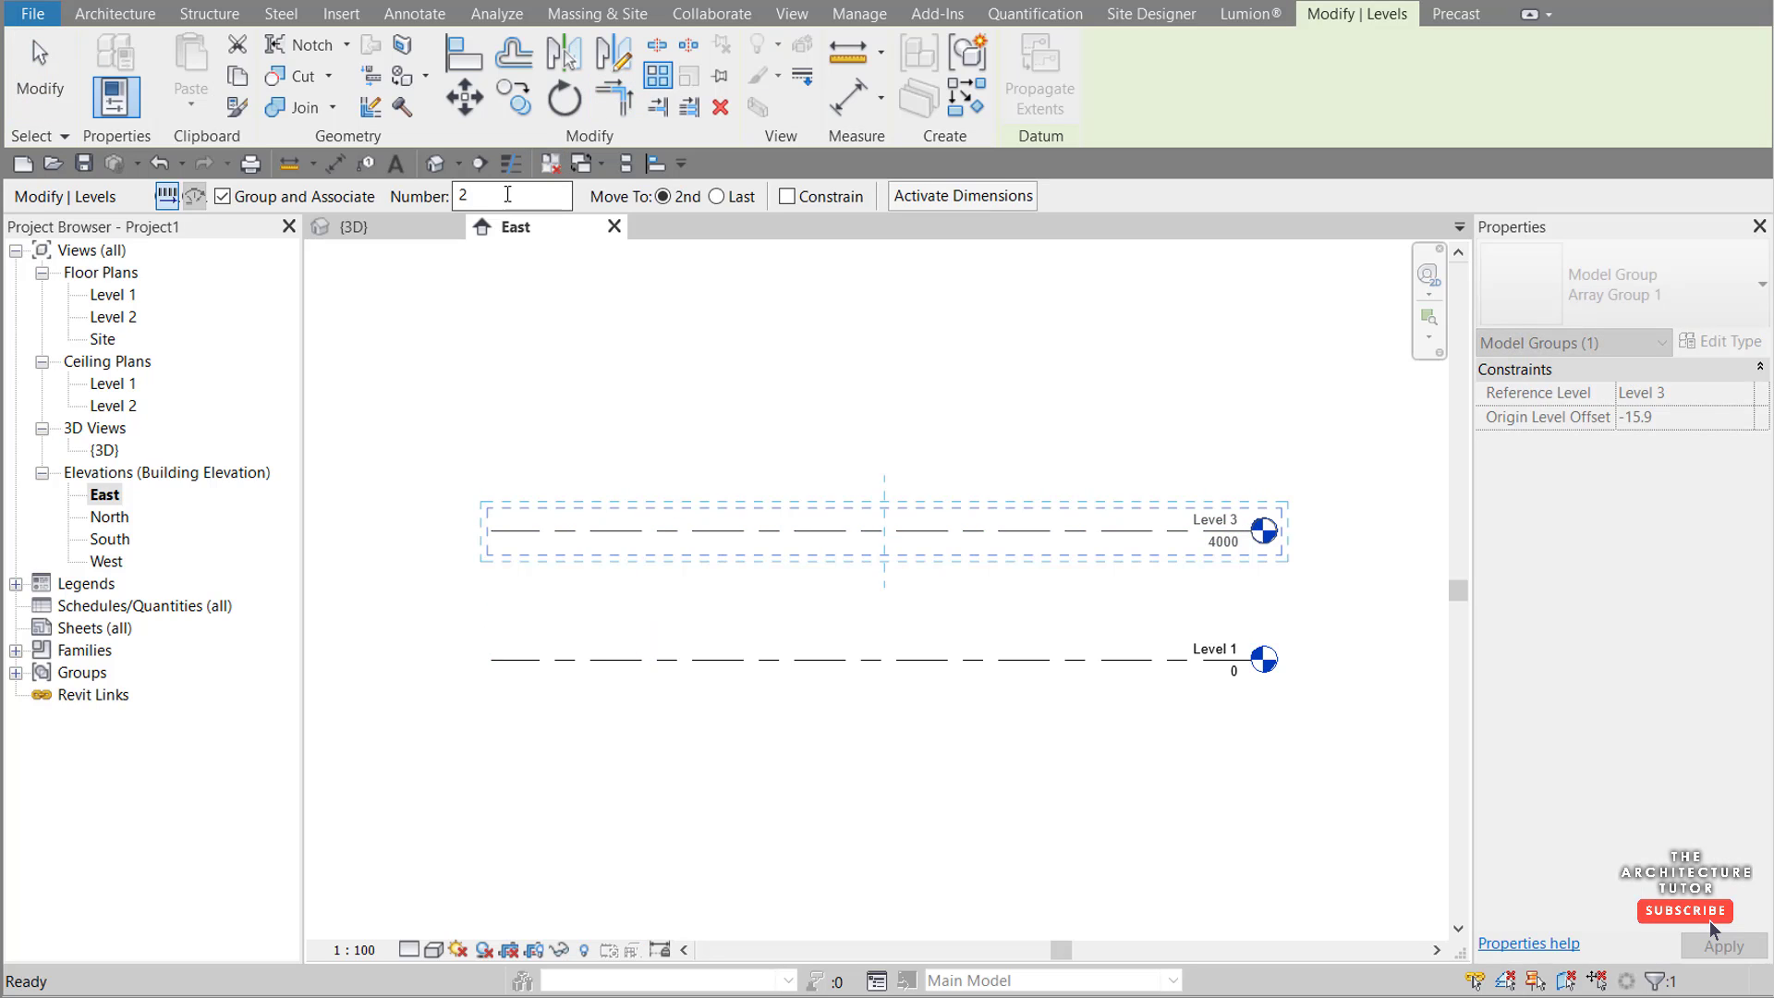
pyautogui.moveTo(485, 195); pyautogui.dragTo(426, 195)
pyautogui.write('67')
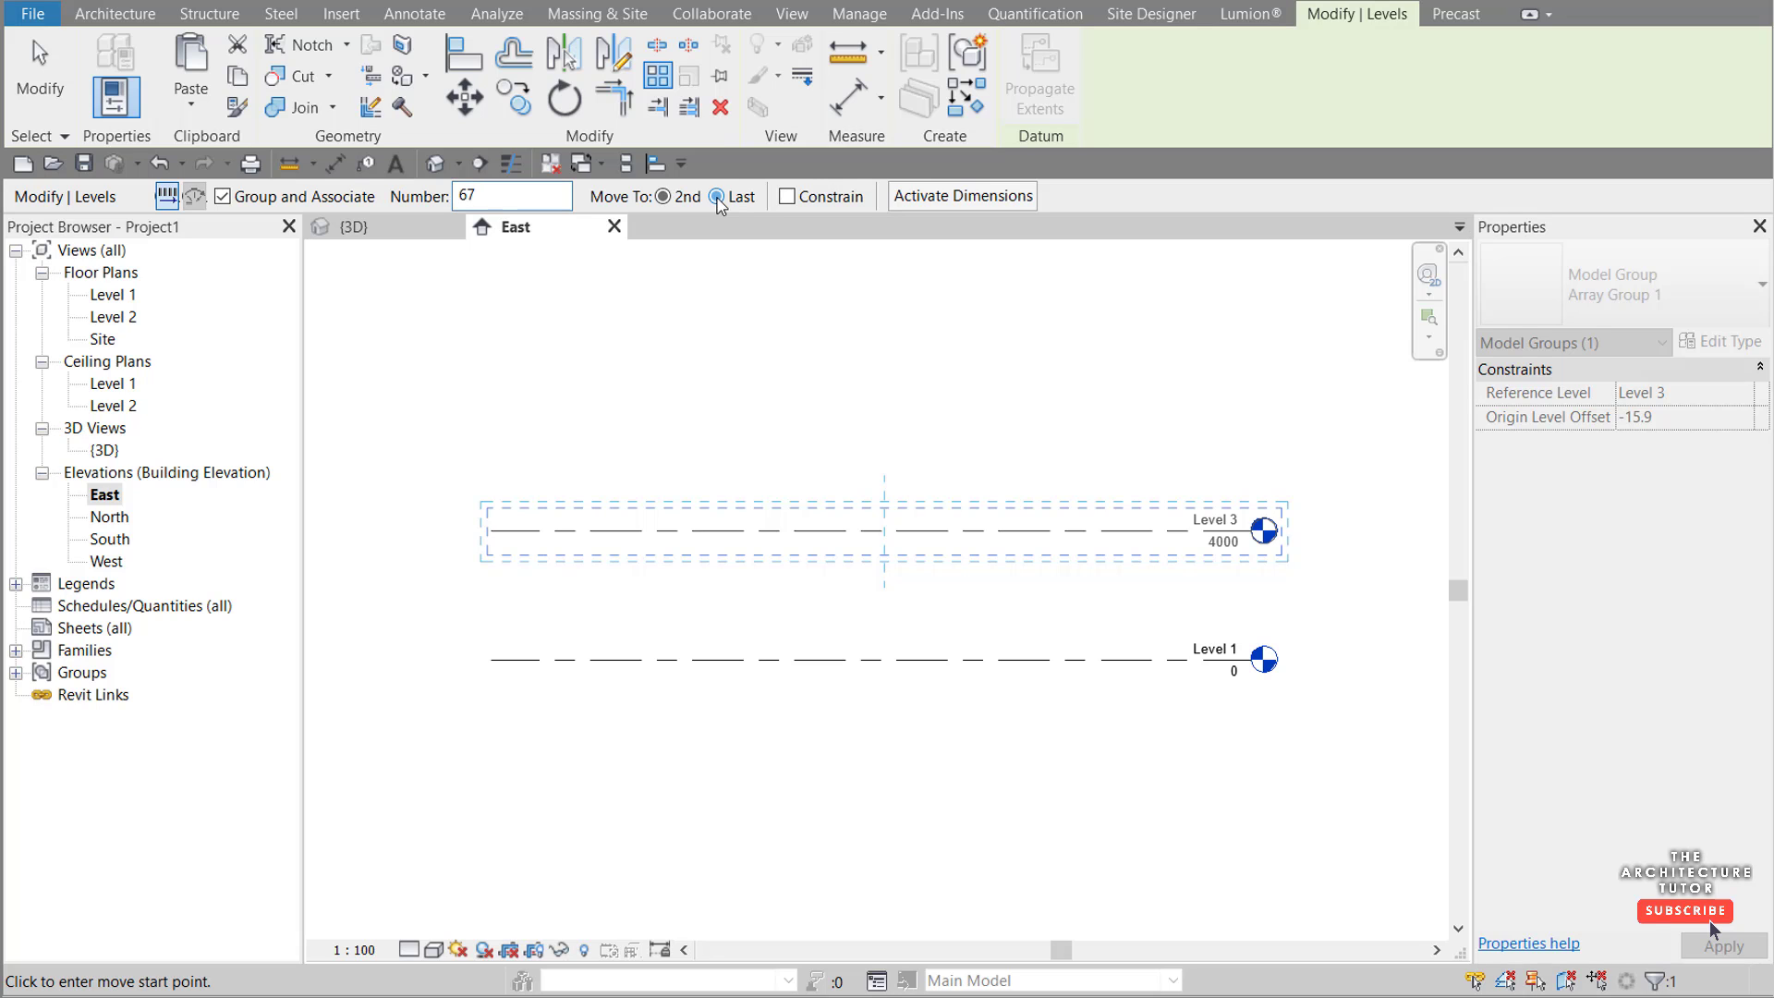
pyautogui.click(1182, 529)
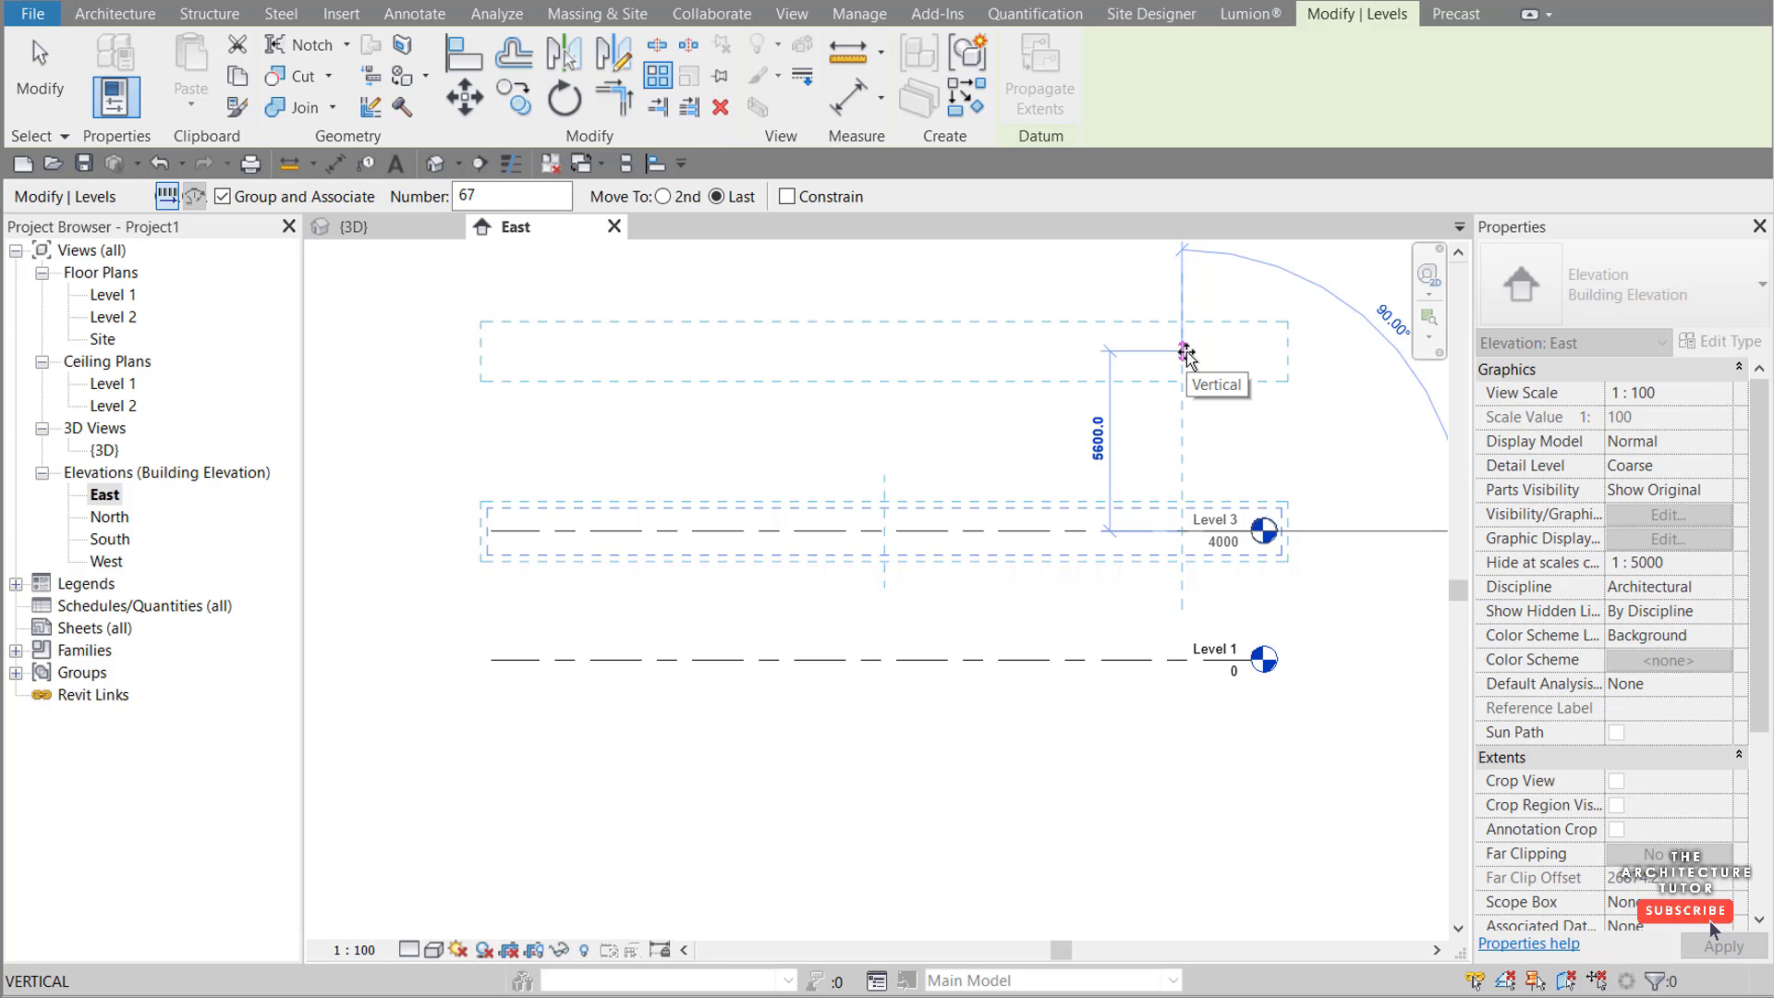
pyautogui.write('302m')
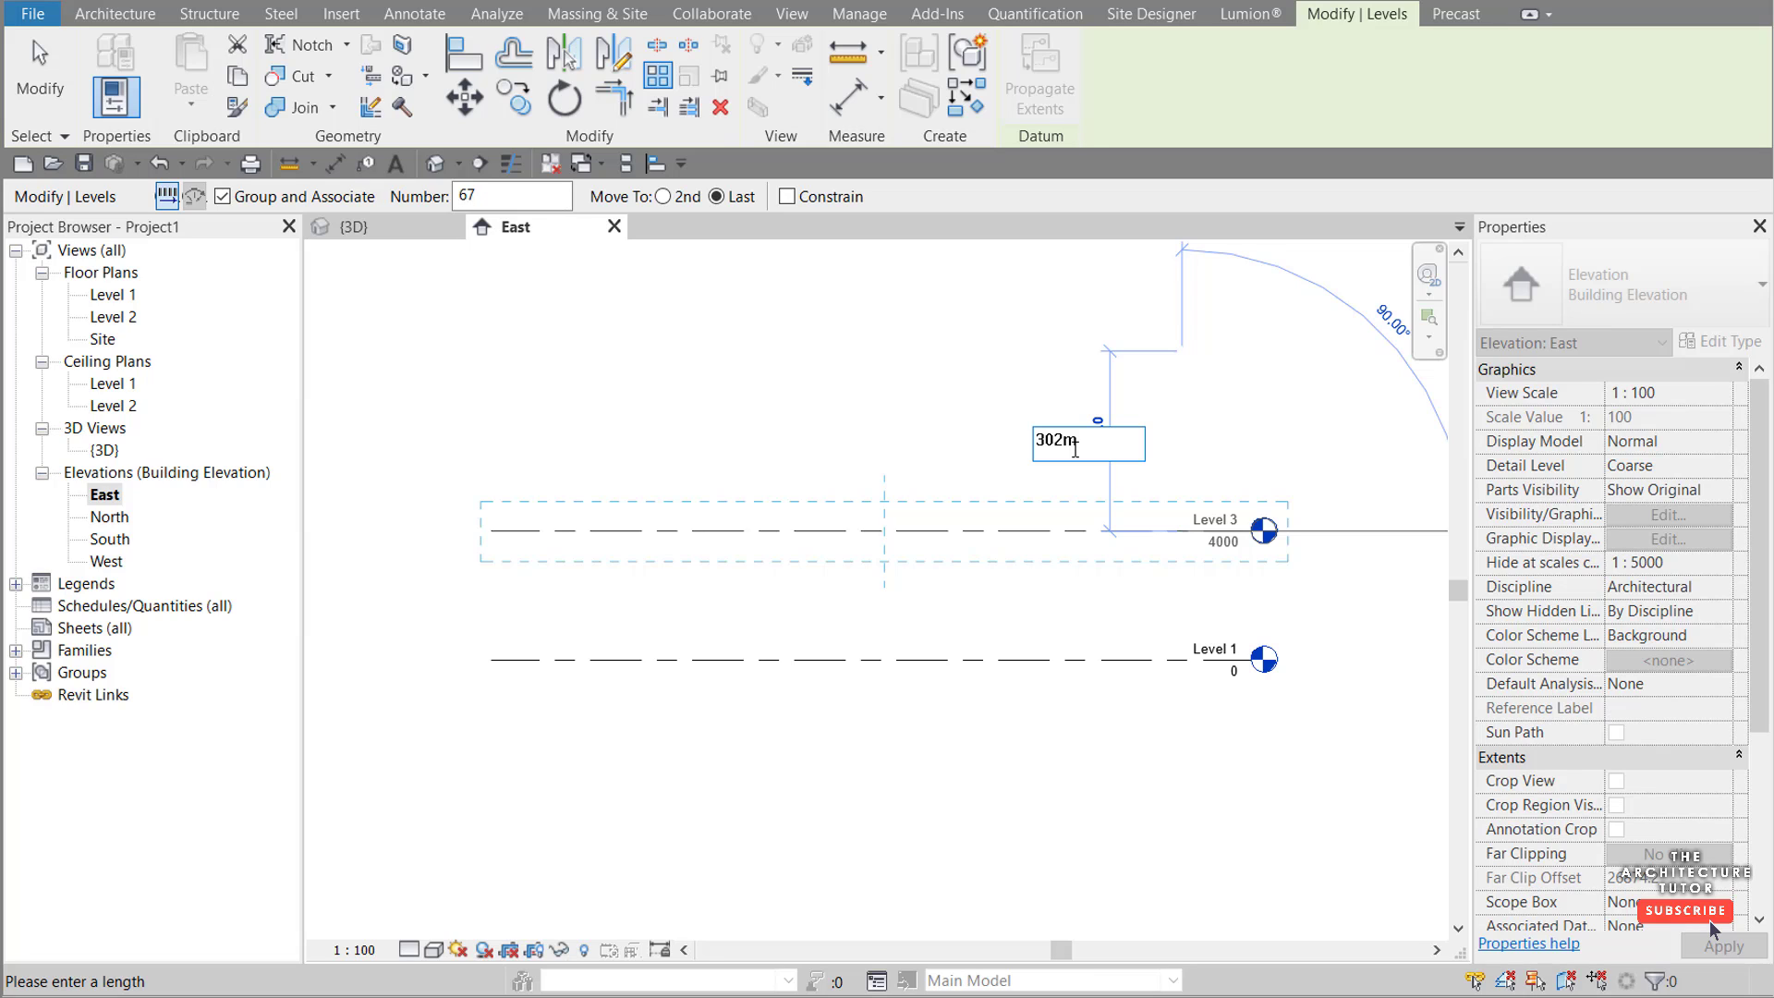
pyautogui.press('Return')
pyautogui.scroll(-3, 766, 697)
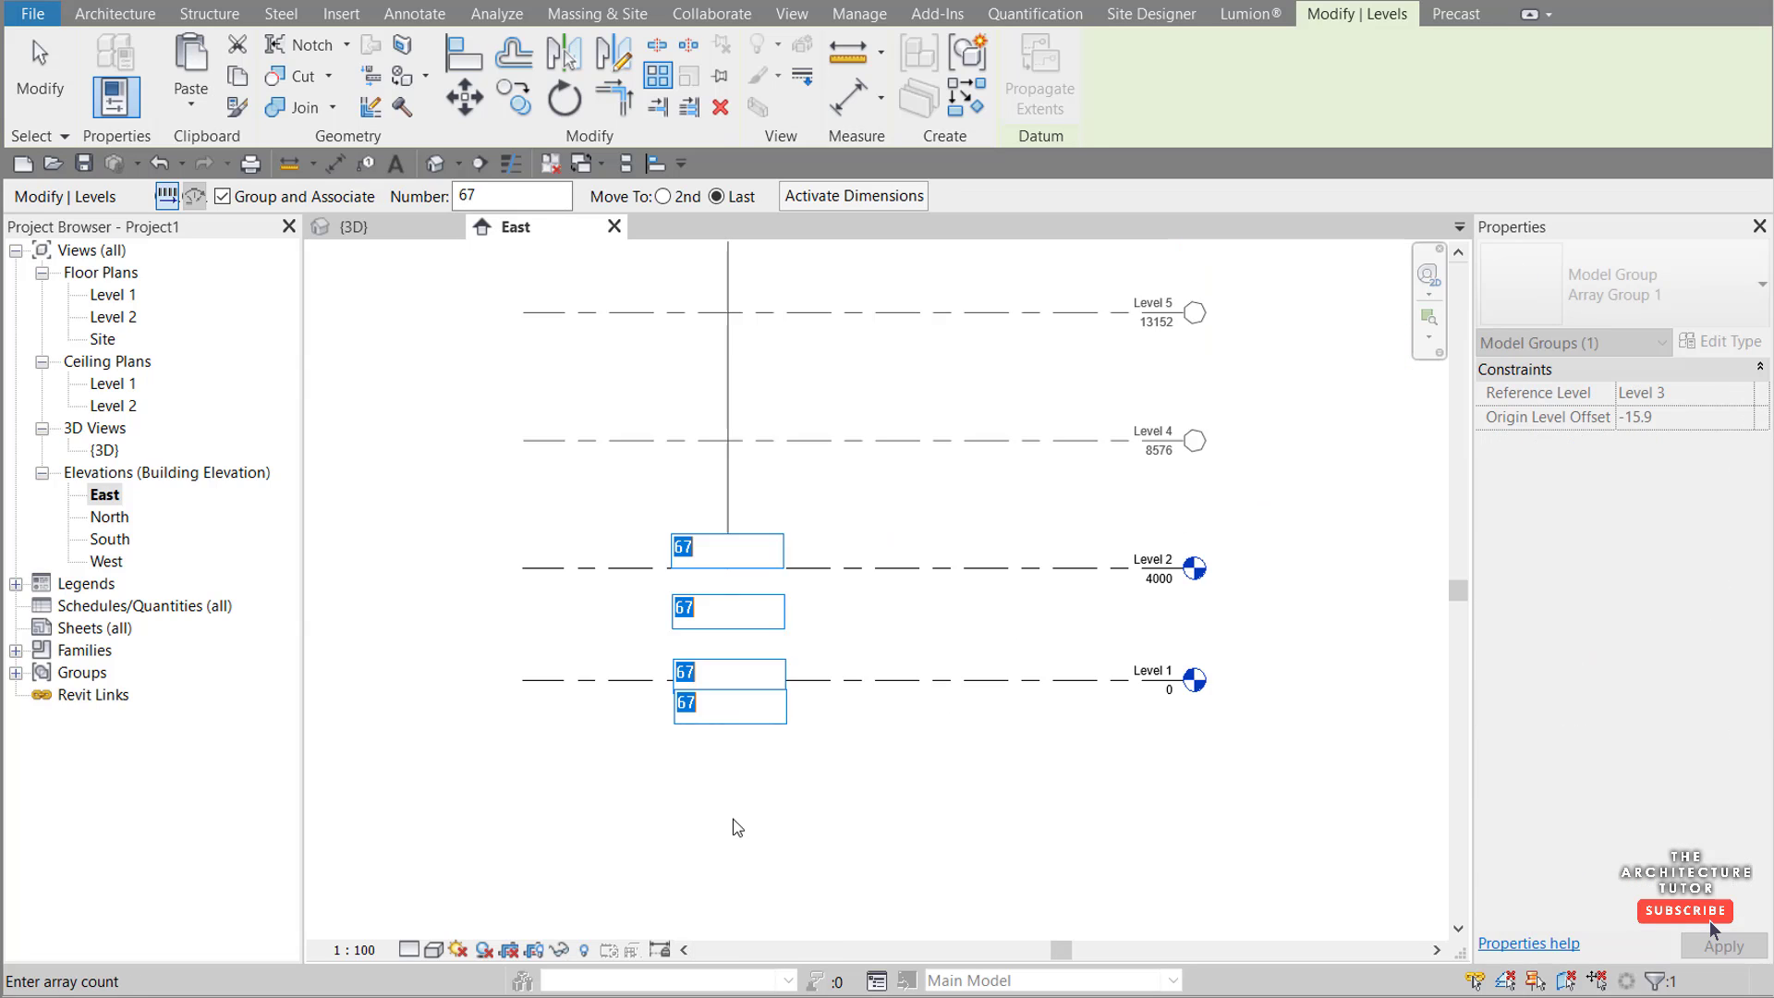
pyautogui.scroll(-3, 765, 697)
pyautogui.scroll(-3, 766, 696)
pyautogui.scroll(-2, 766, 697)
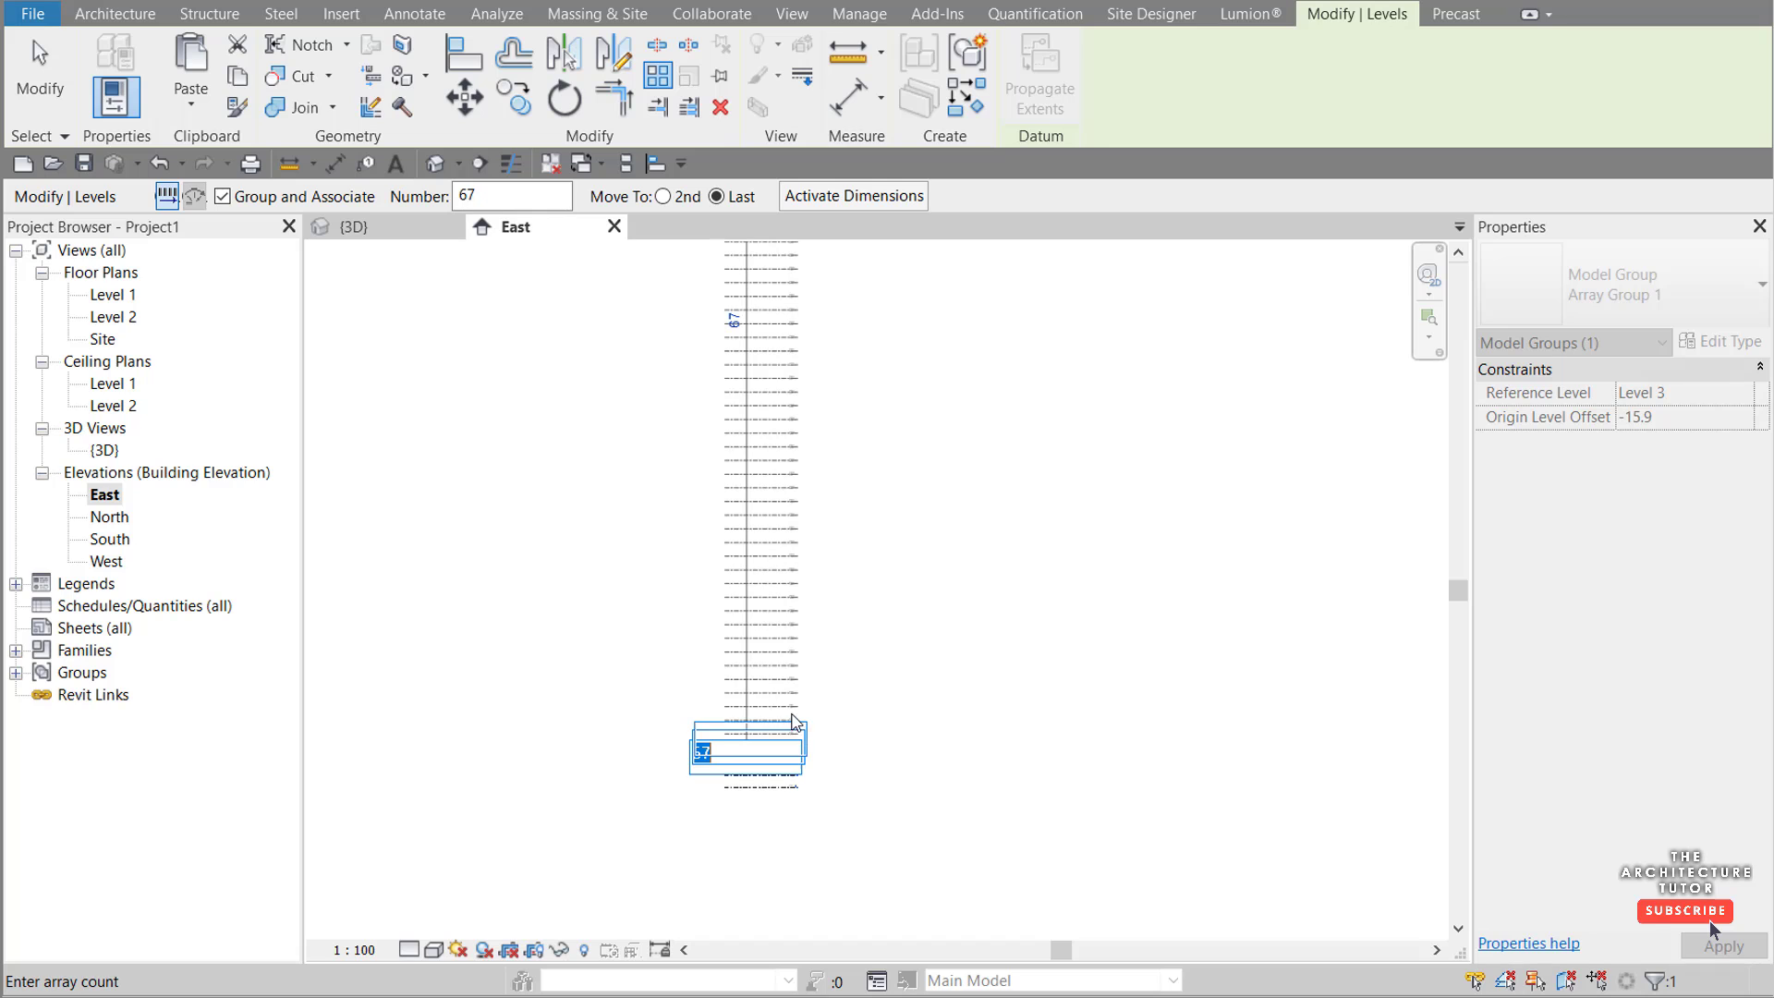
pyautogui.scroll(-2, 826, 760)
pyautogui.scroll(-2, 804, 554)
pyautogui.scroll(3, 794, 319)
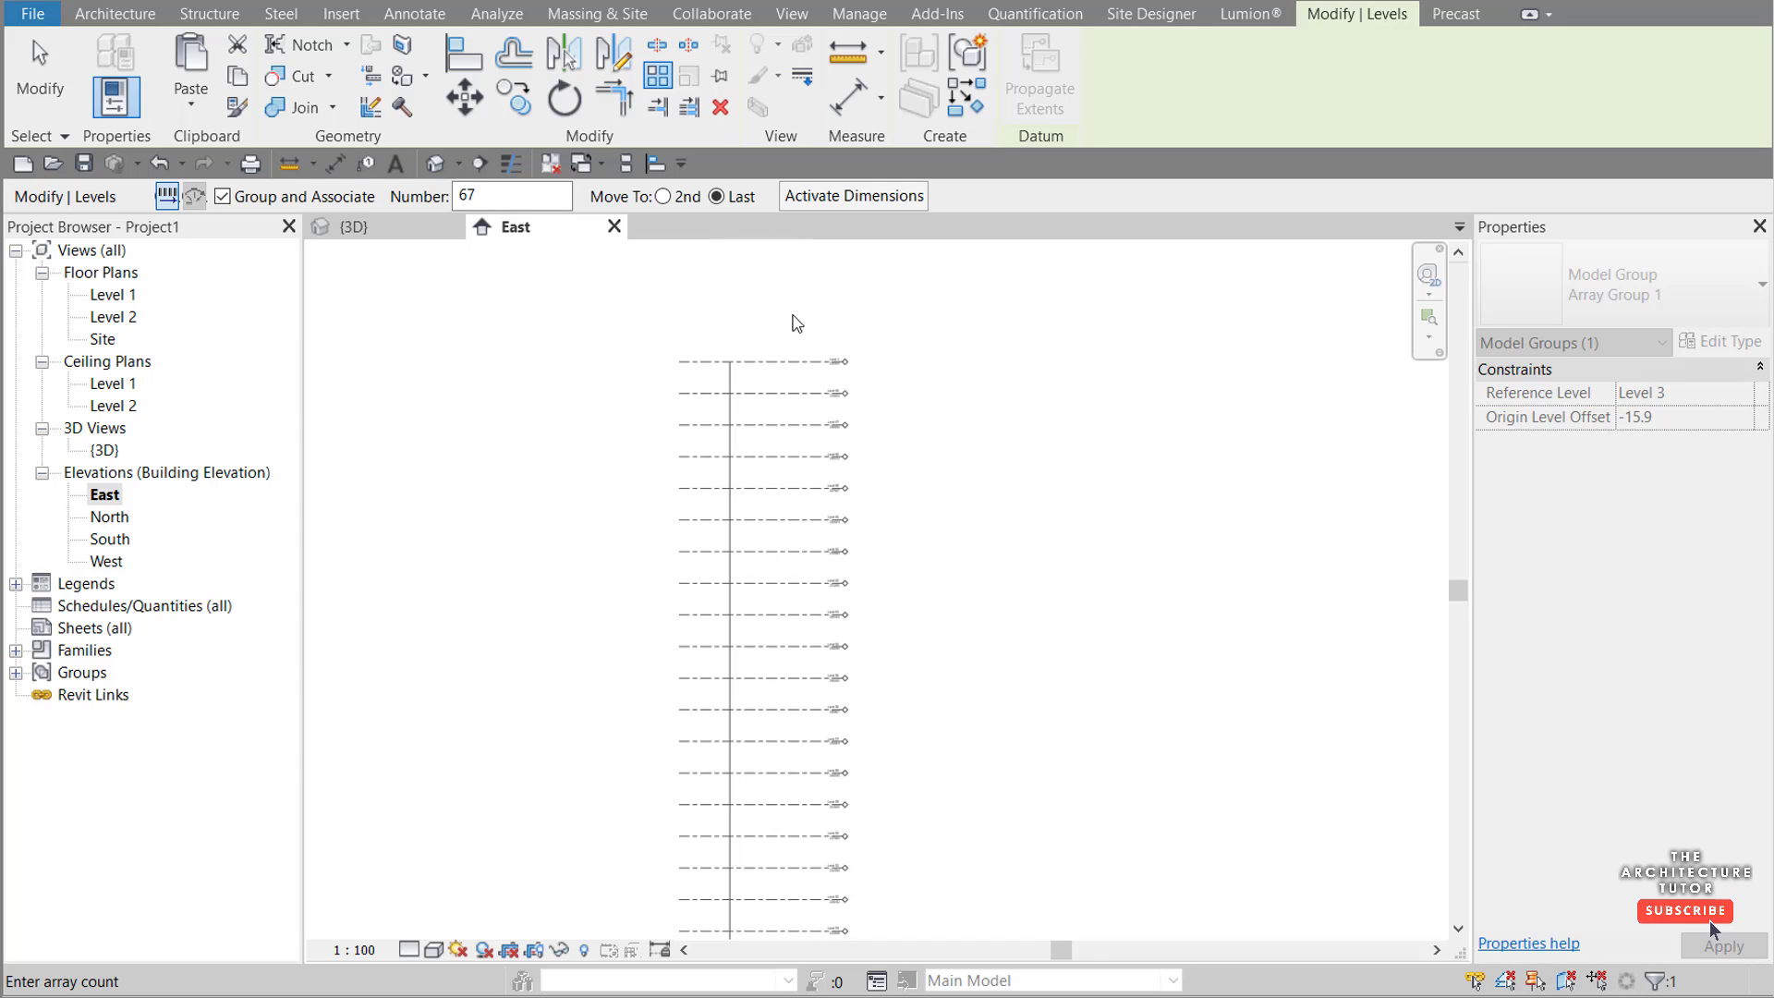
pyautogui.scroll(3, 797, 353)
pyautogui.scroll(3, 832, 374)
pyautogui.scroll(3, 861, 365)
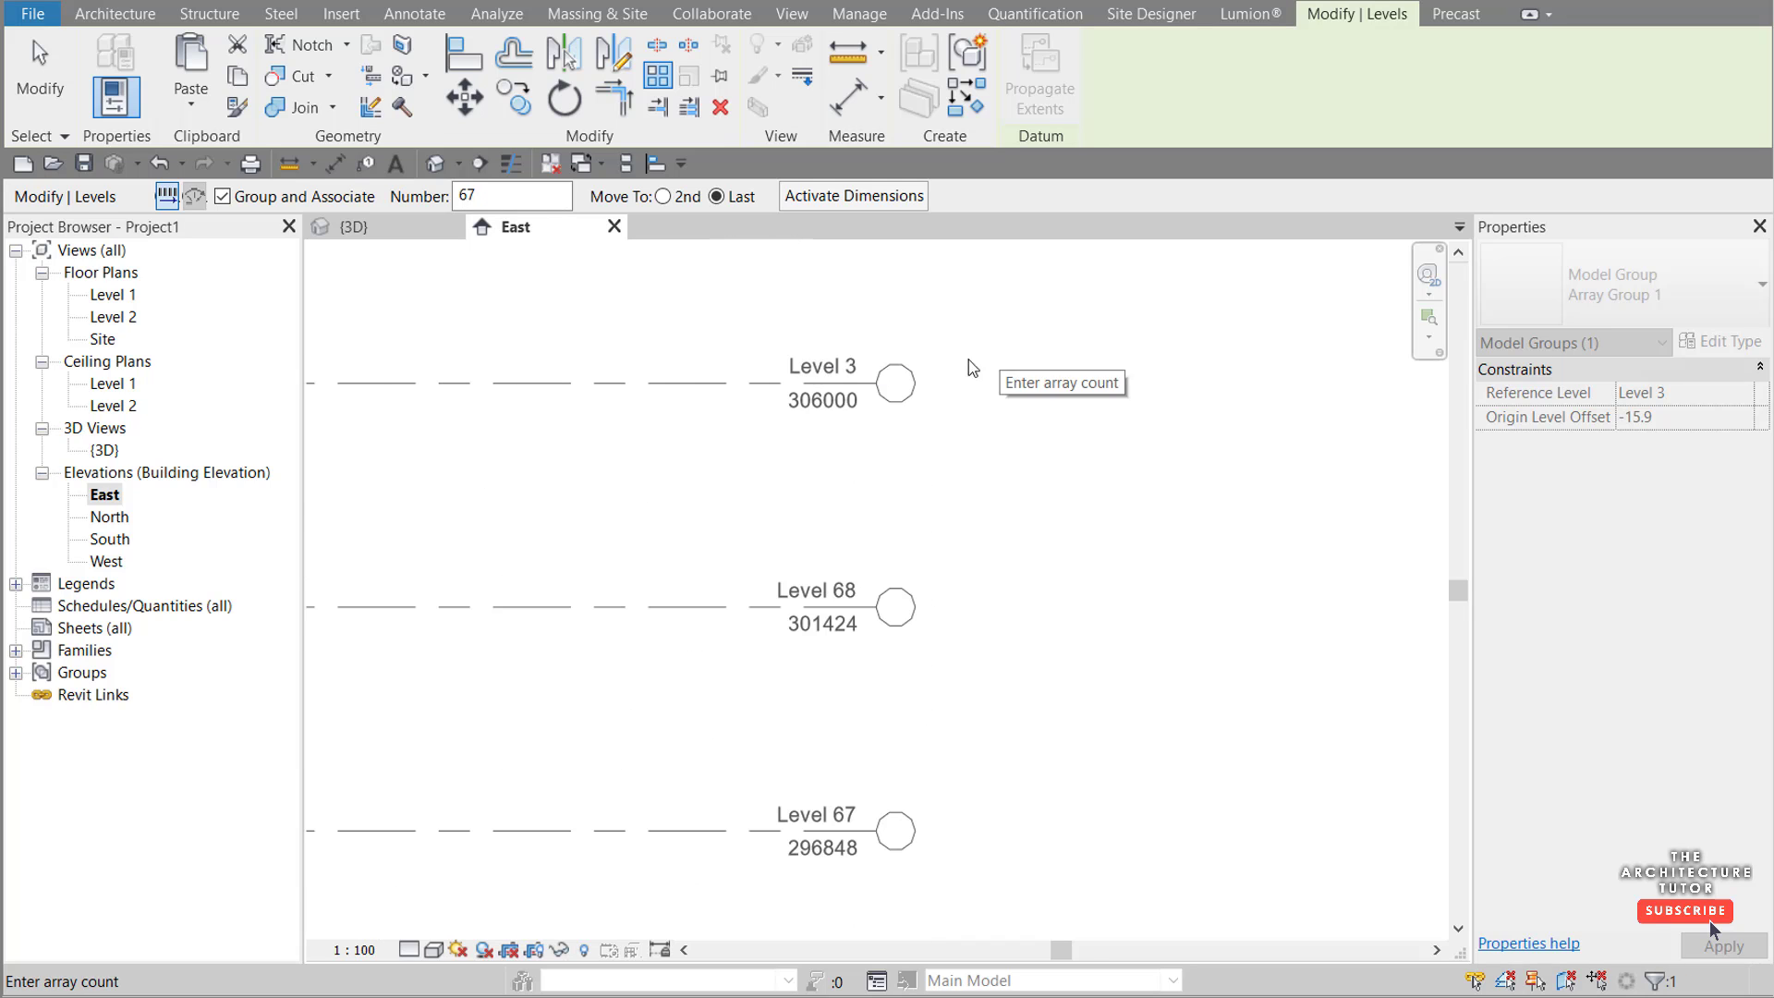
pyautogui.scroll(2, 969, 360)
# Step: Finish the level array and ungroup the topmost level from its group
pyautogui.press('Escape')
pyautogui.click(818, 389)
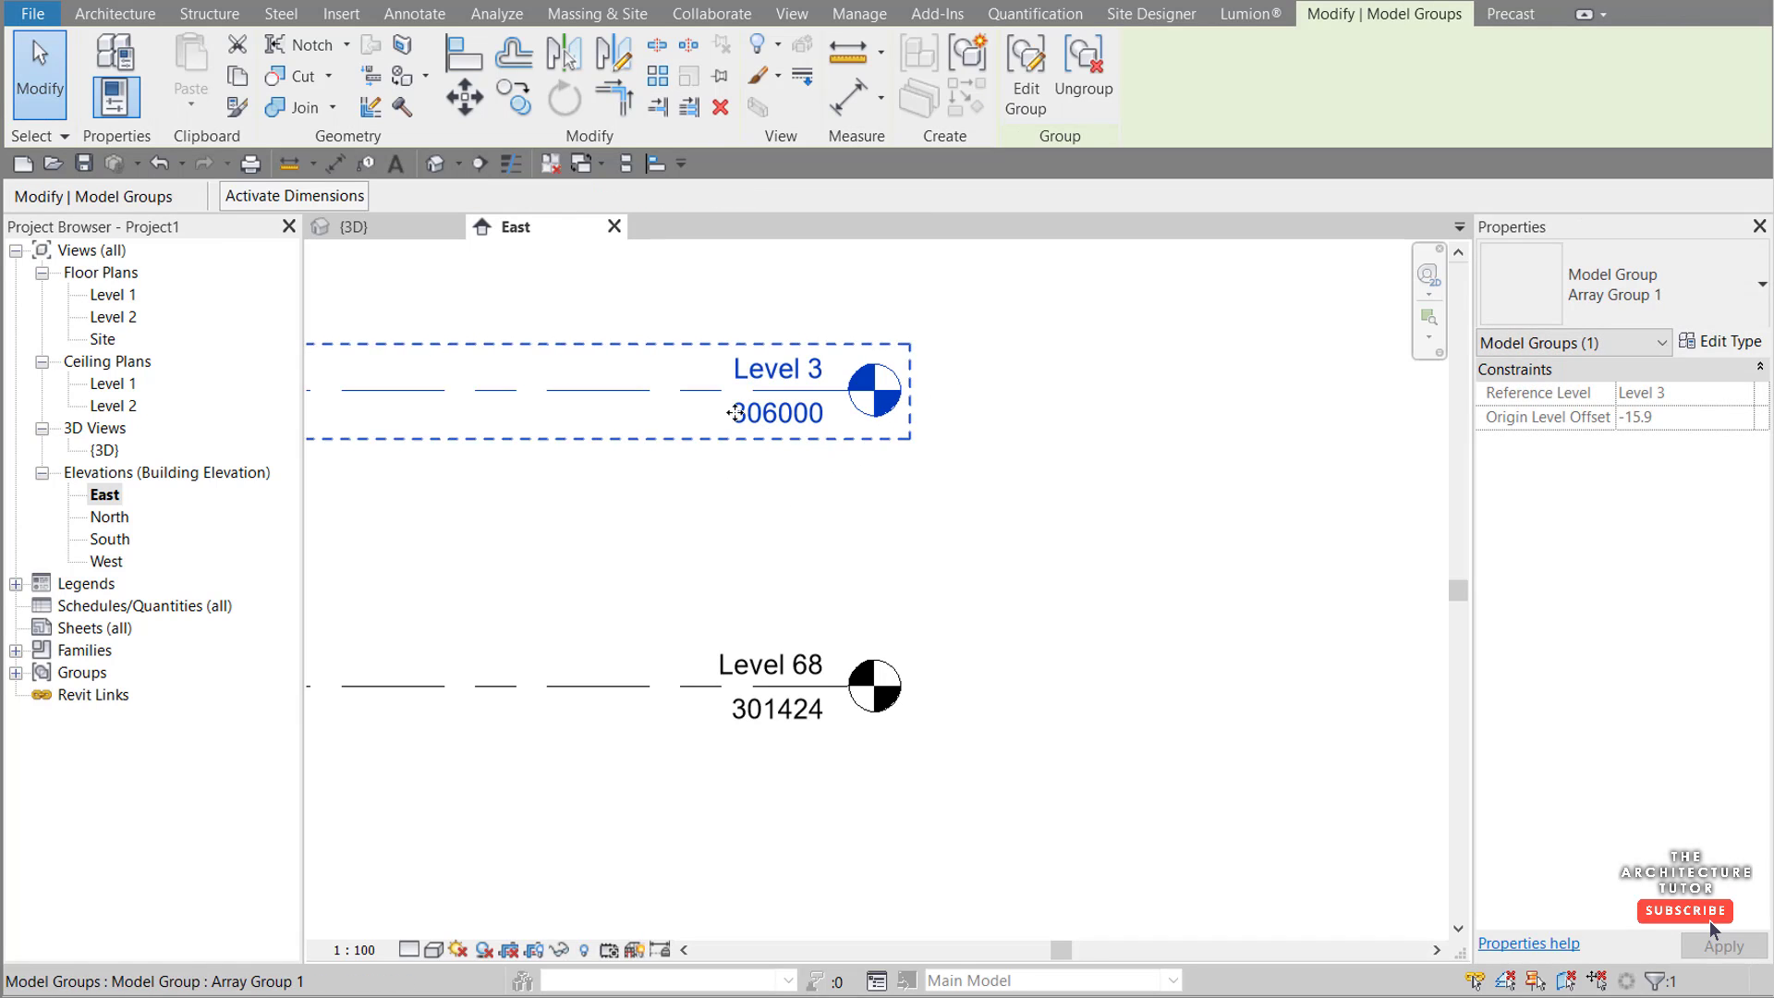
pyautogui.scroll(-2, 794, 397)
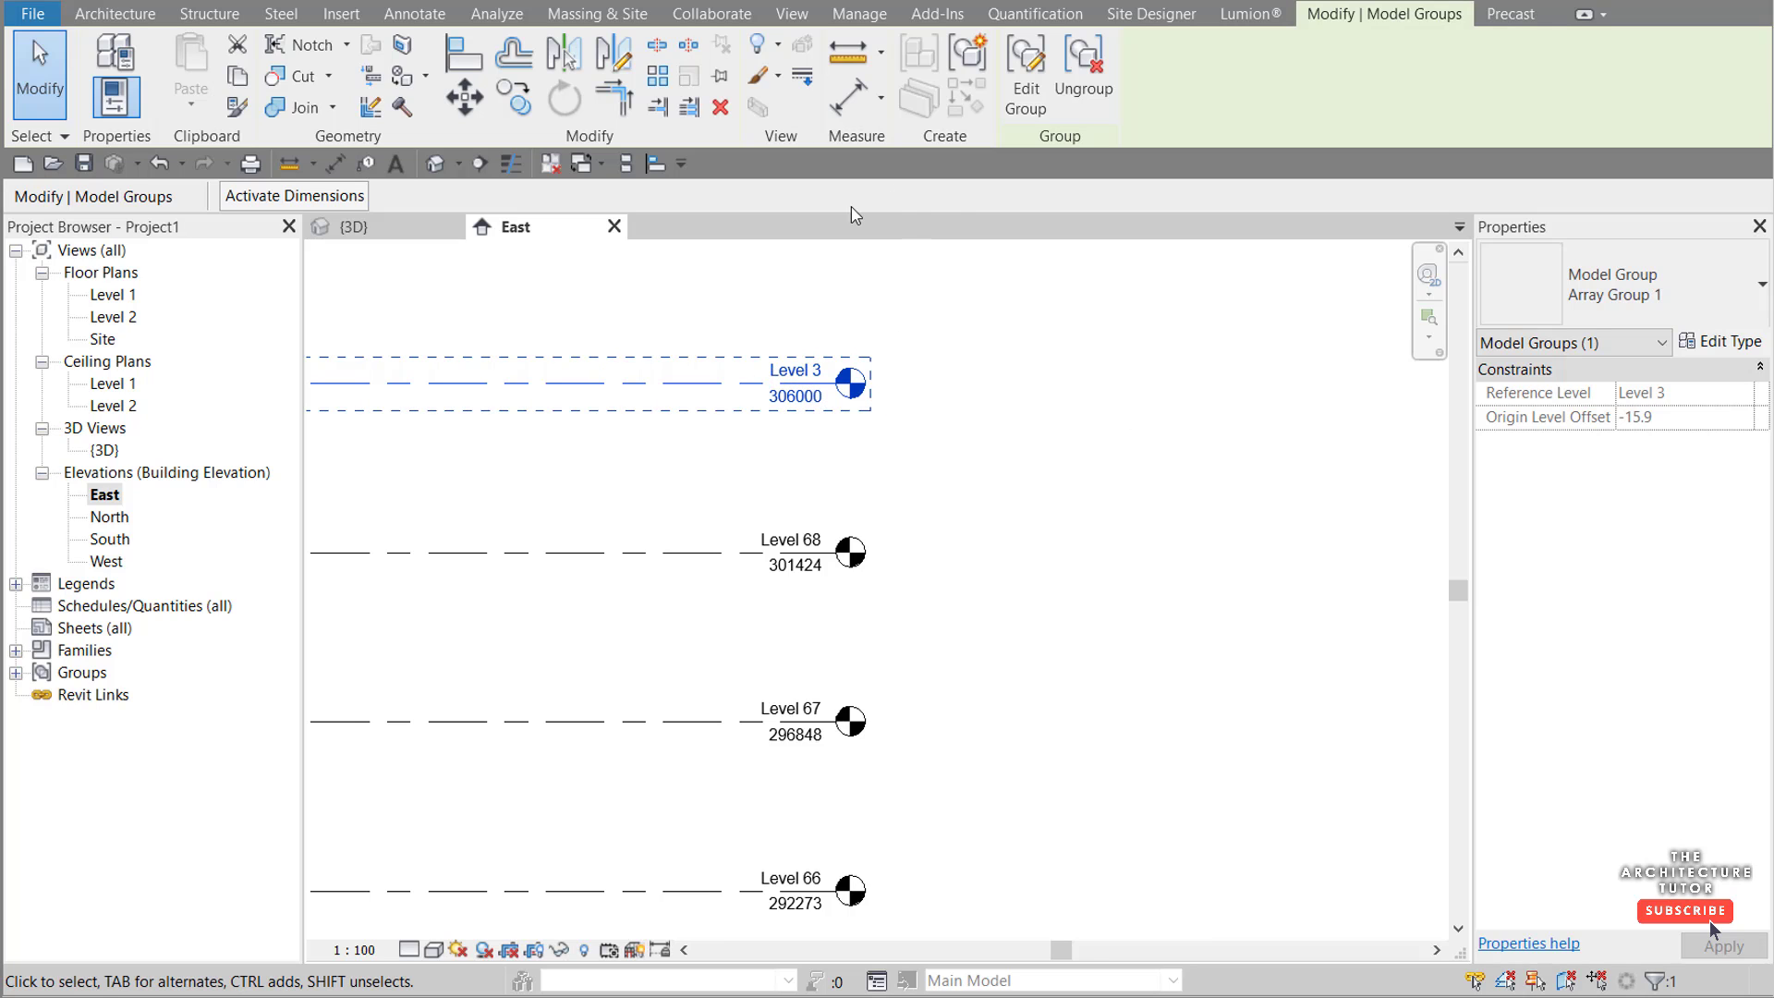
pyautogui.click(1084, 69)
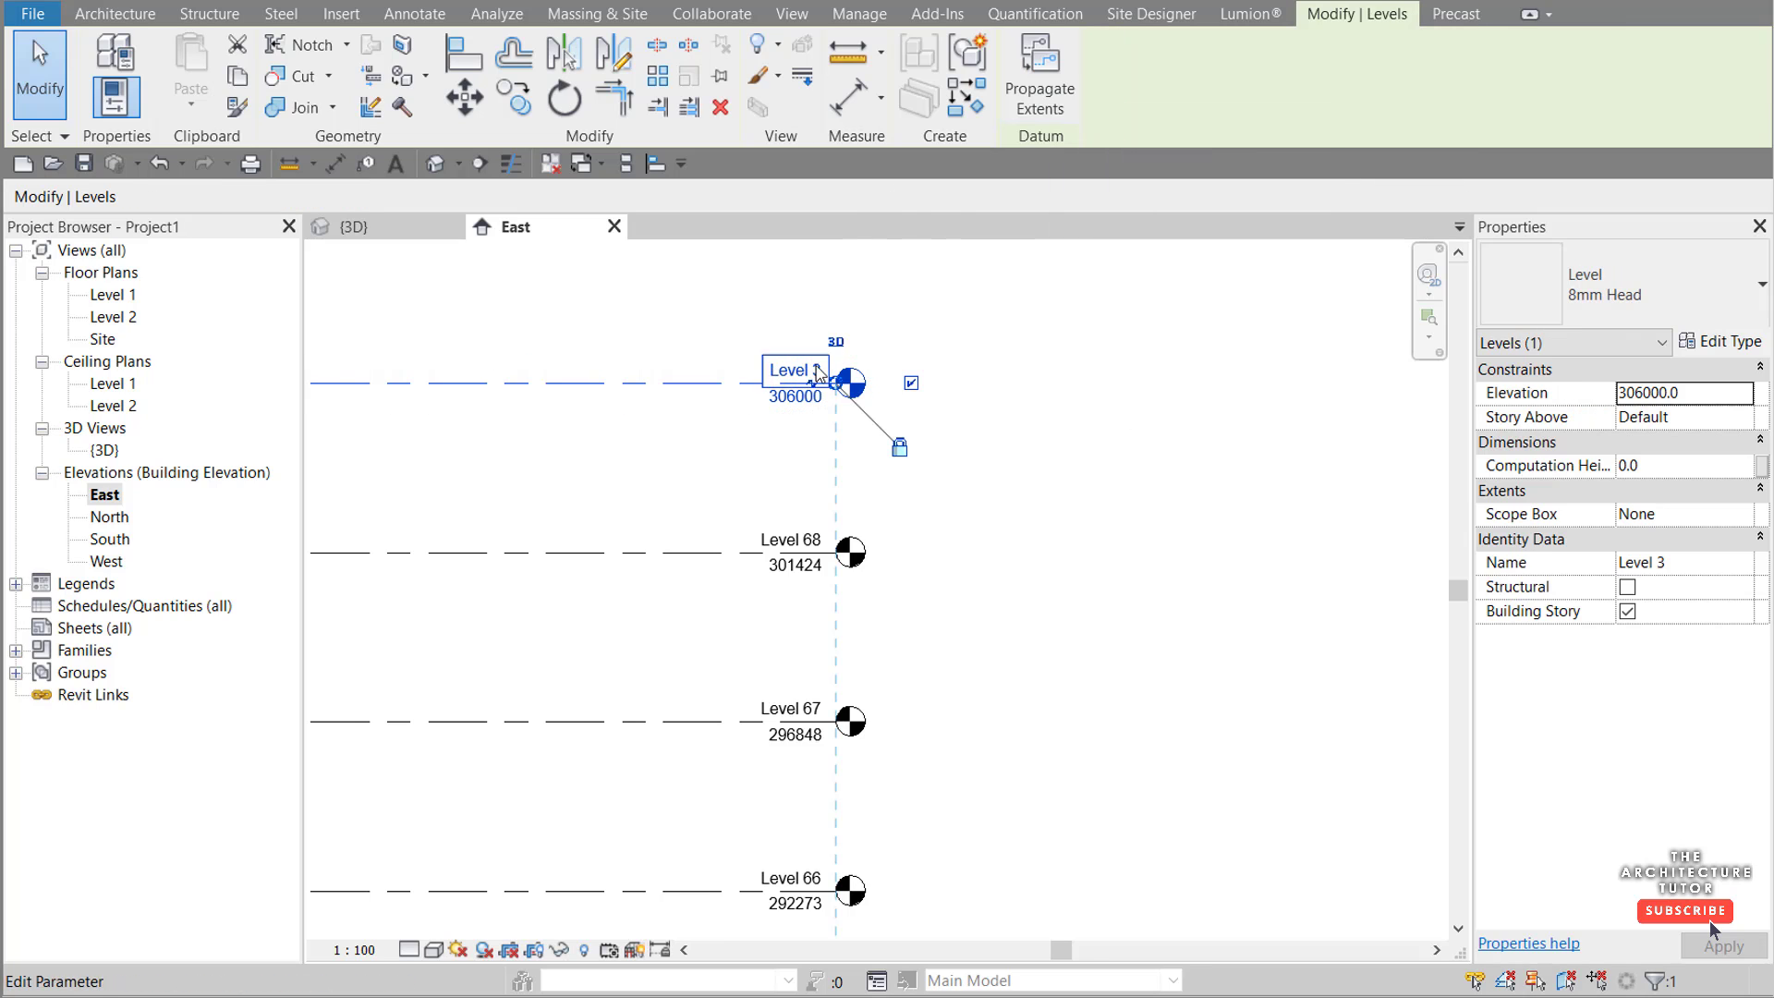
# Step: Rename the topmost level to Level 69
pyautogui.click(816, 372)
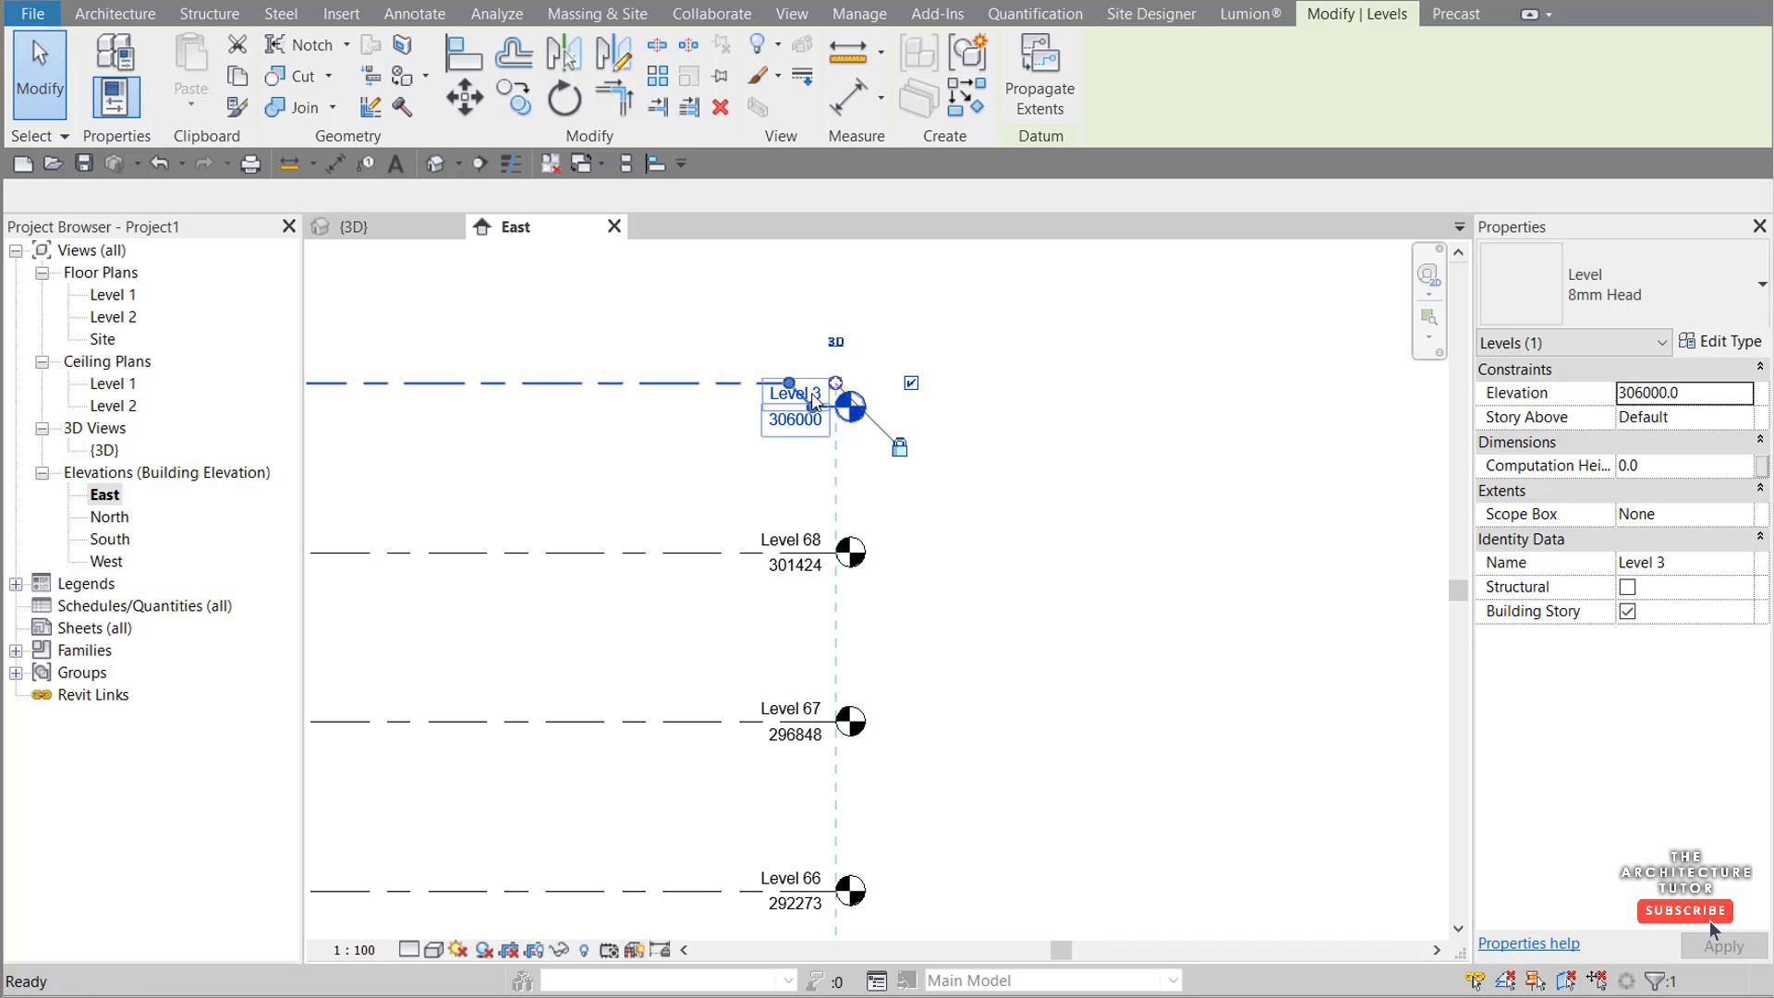
pyautogui.click(814, 392)
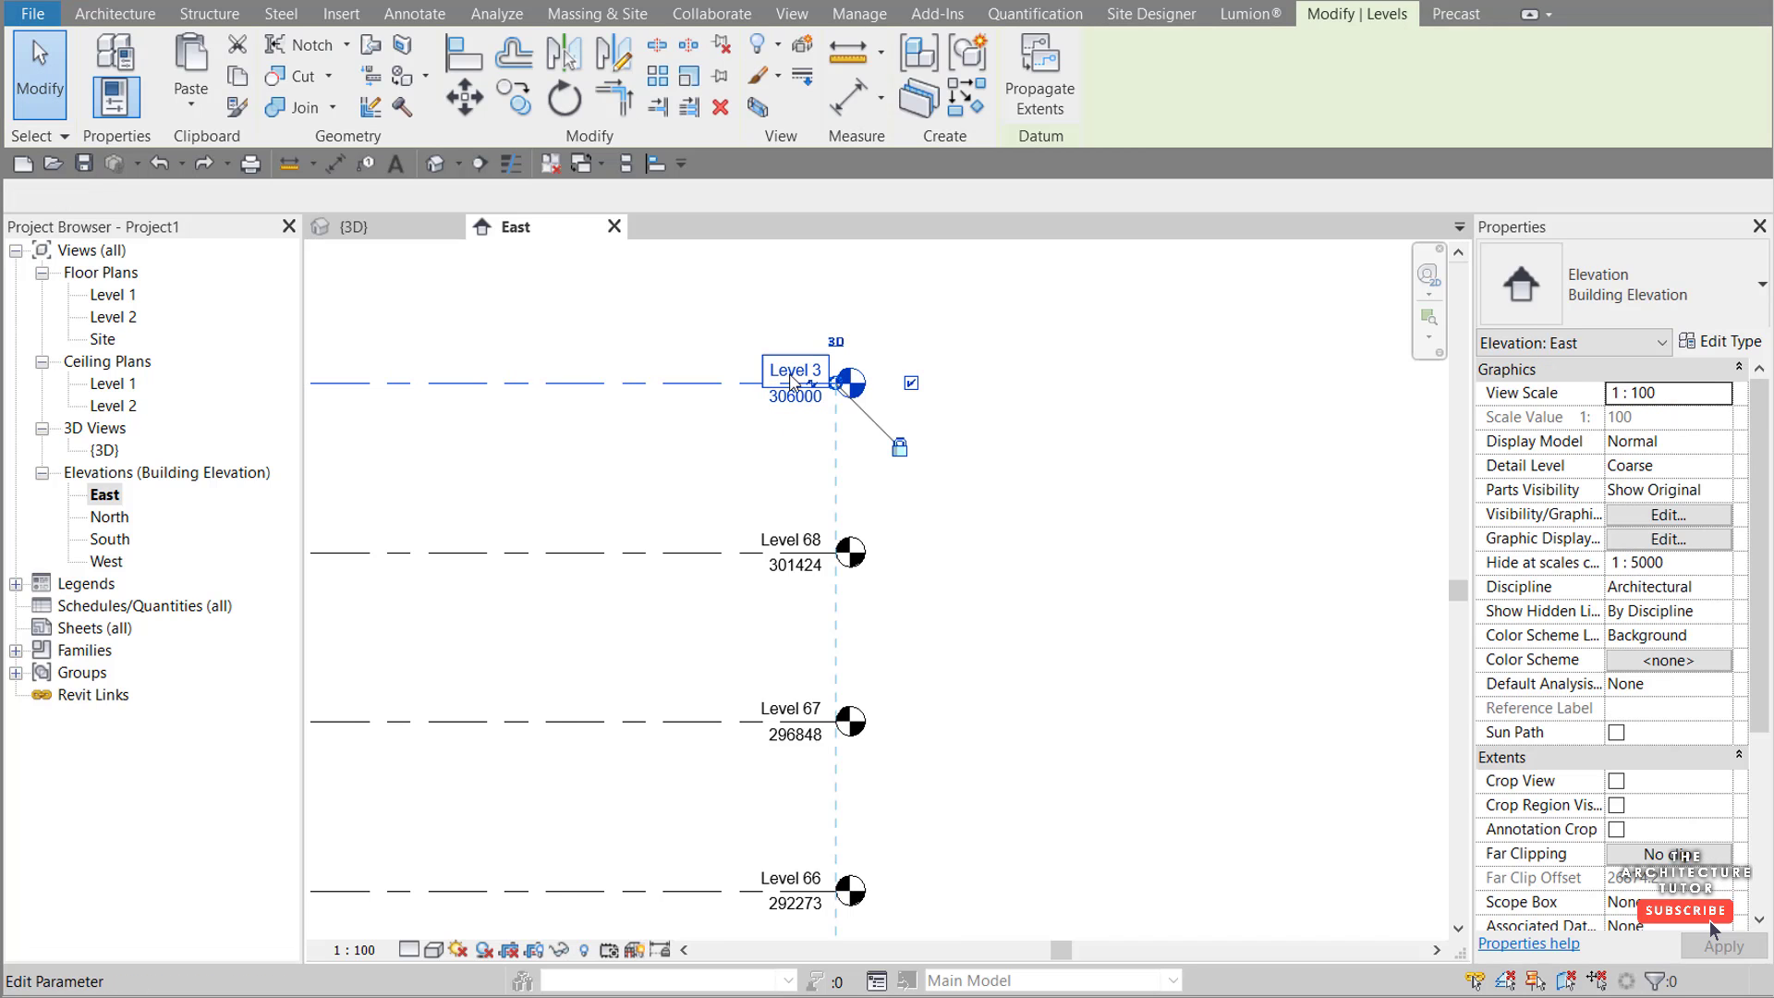
pyautogui.click(797, 377)
pyautogui.write('69')
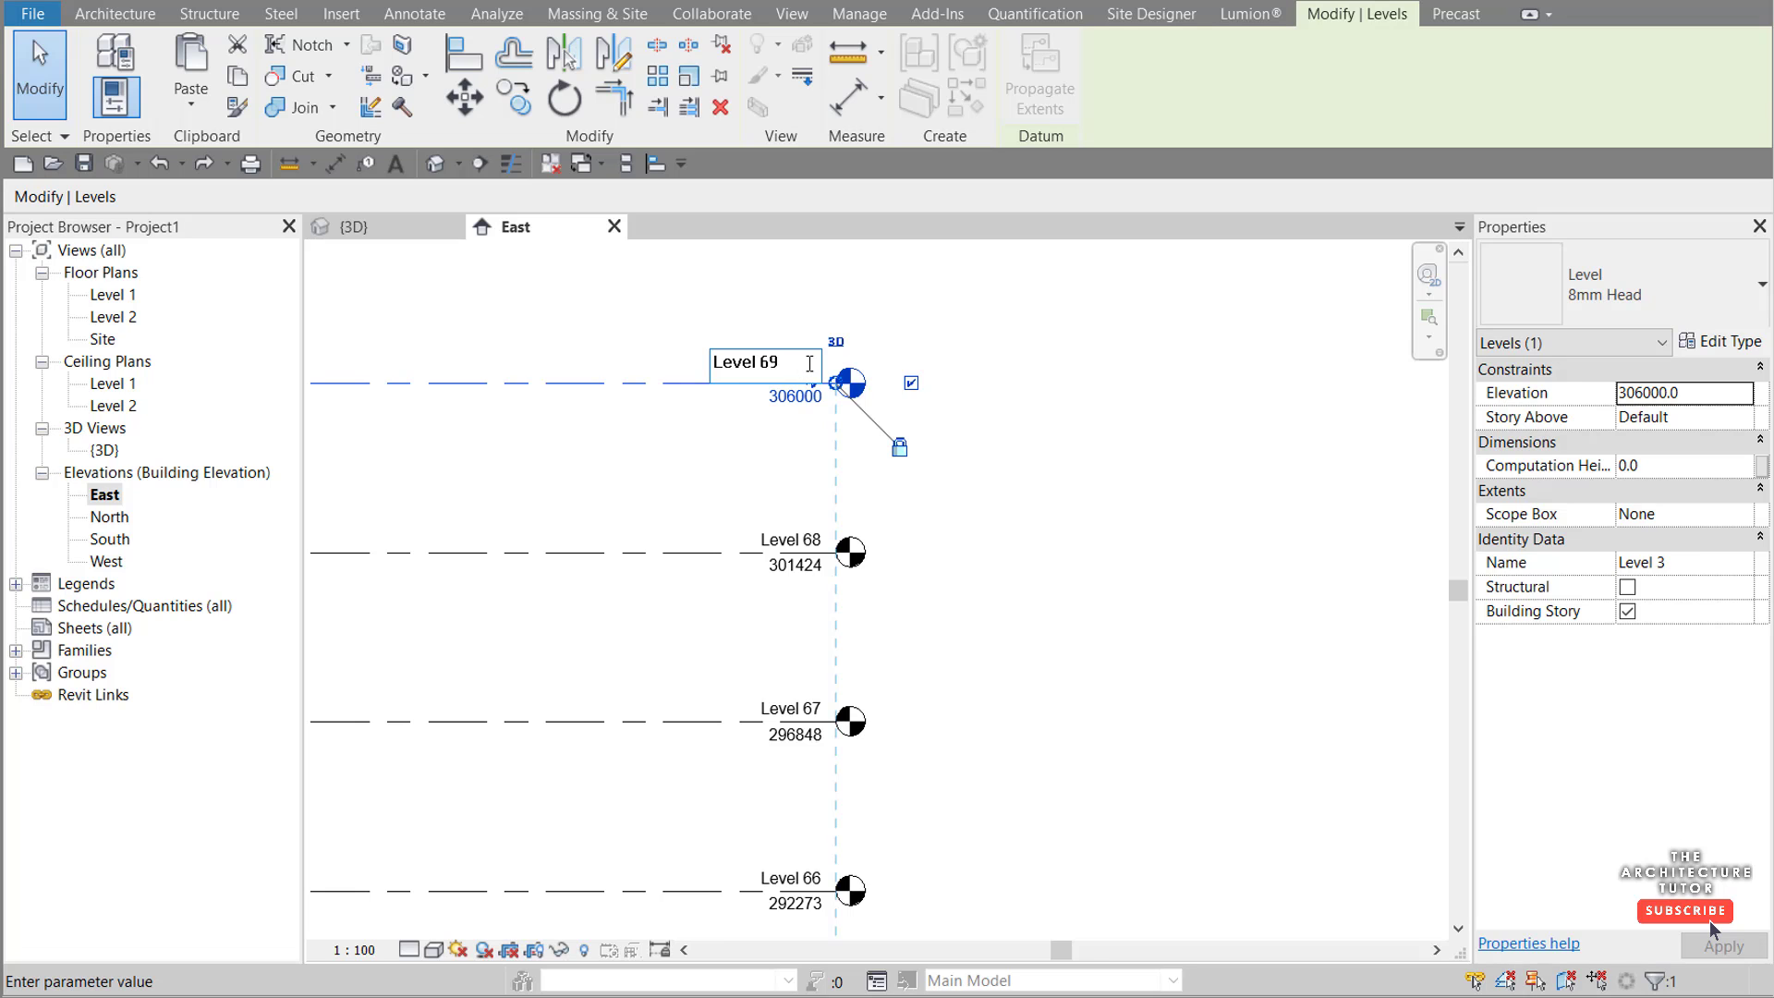
pyautogui.press('Return')
pyautogui.click(1159, 400)
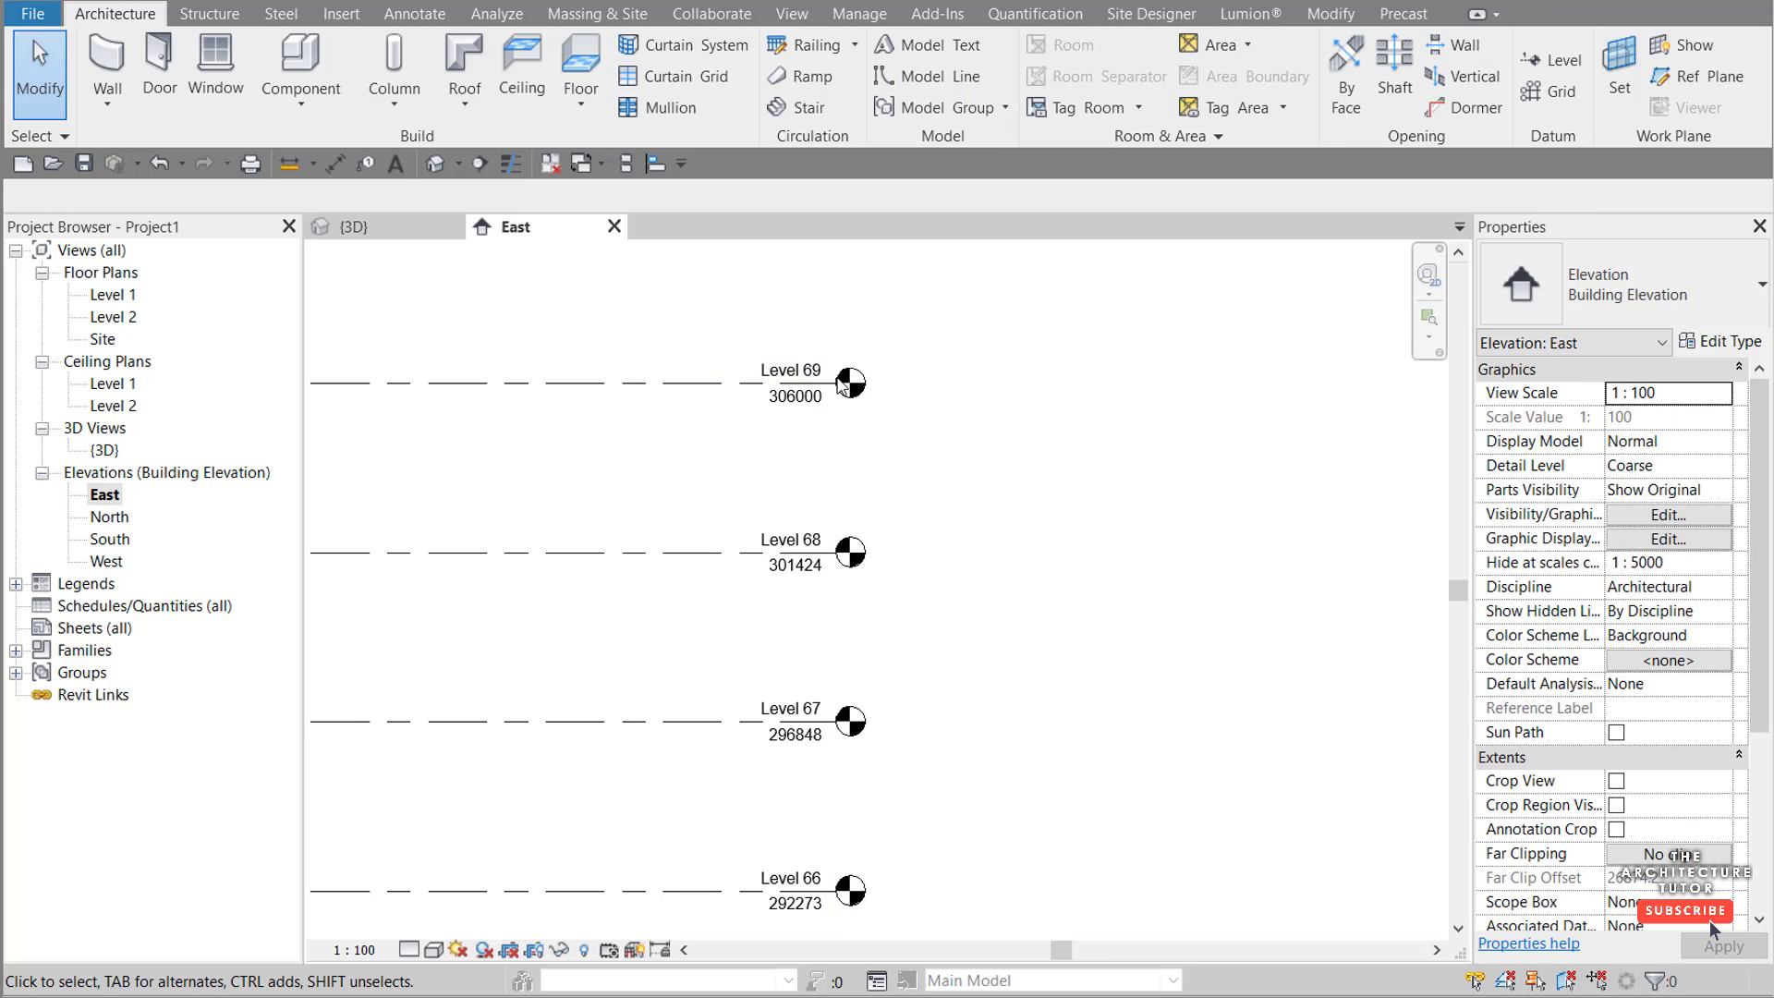
pyautogui.moveTo(1463, 589); pyautogui.dragTo(1462, 776)
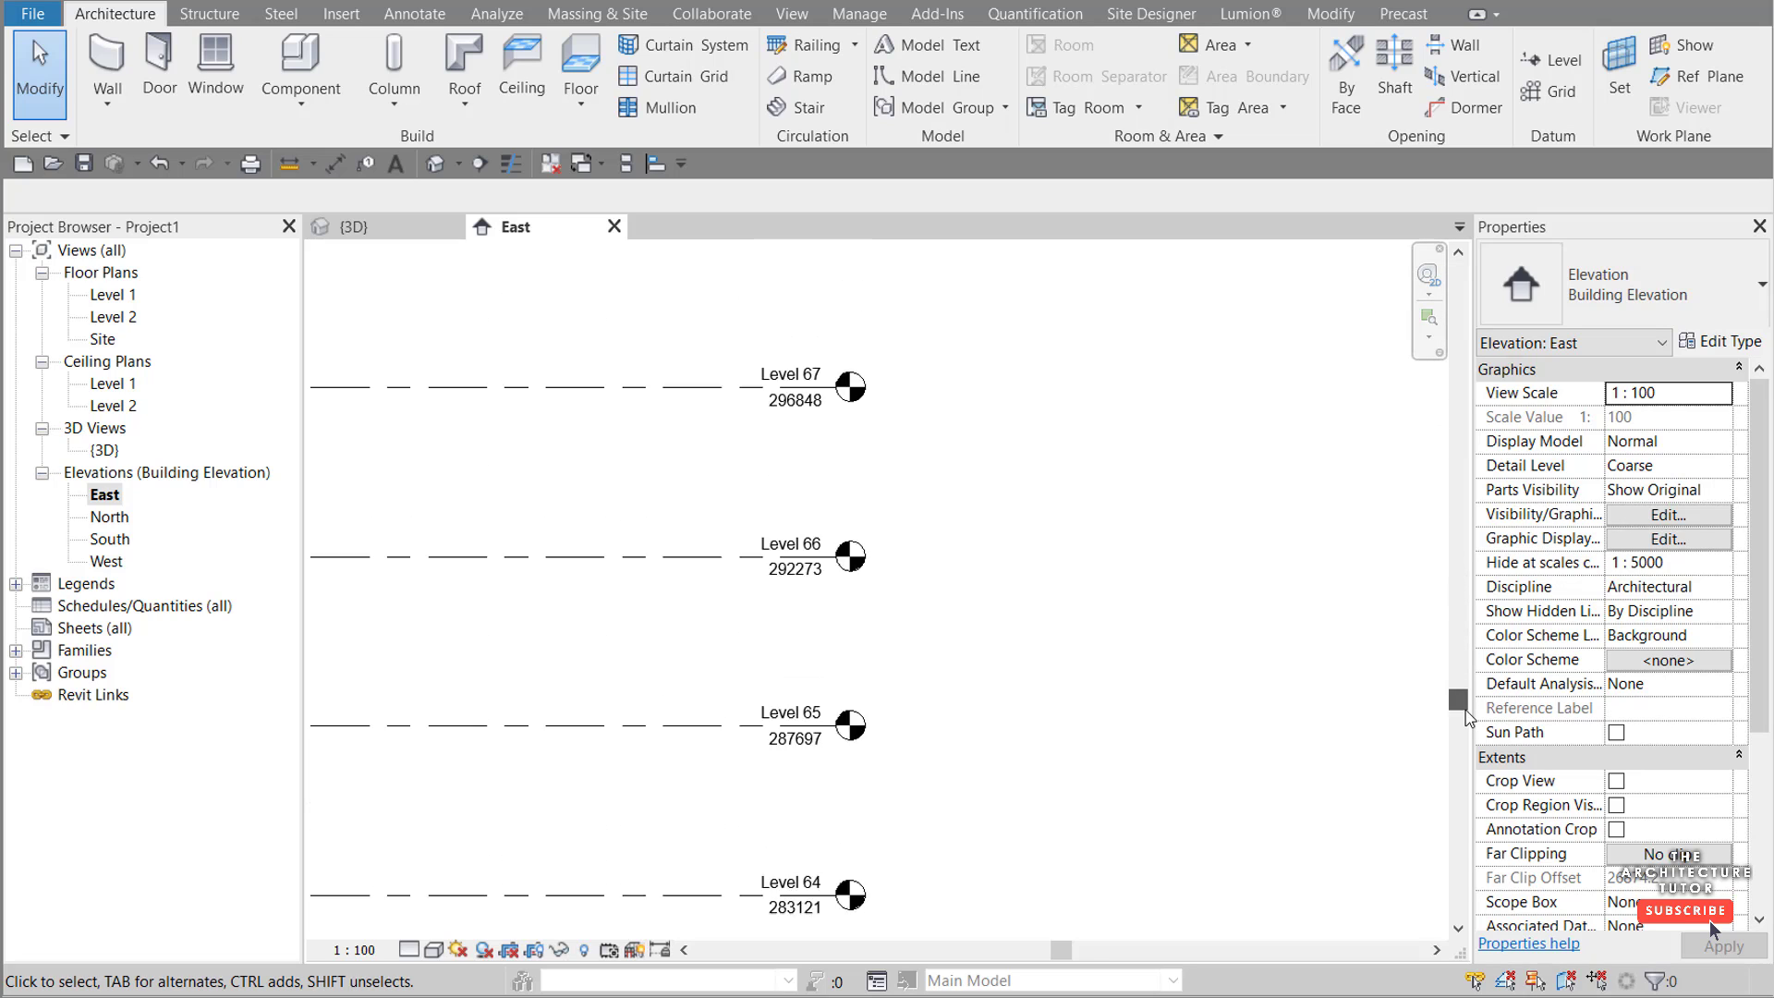
pyautogui.scroll(-4, 1154, 417)
pyautogui.scroll(-3, 1153, 418)
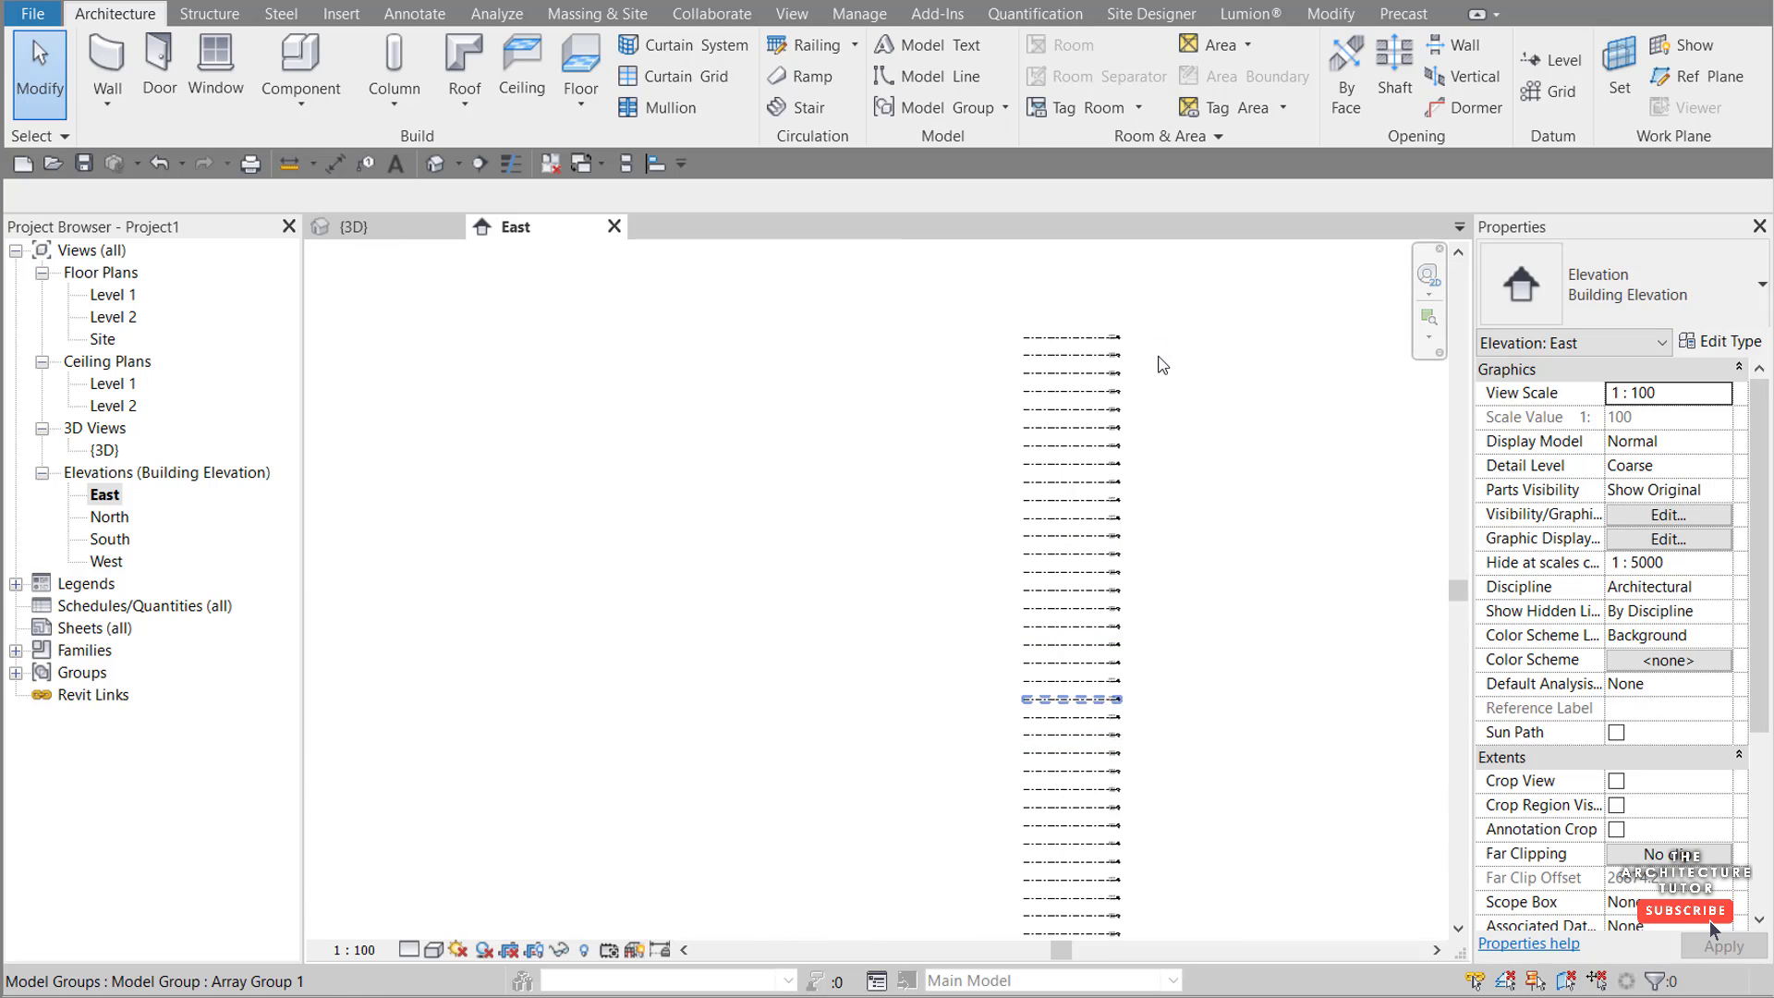
pyautogui.scroll(-2, 1143, 506)
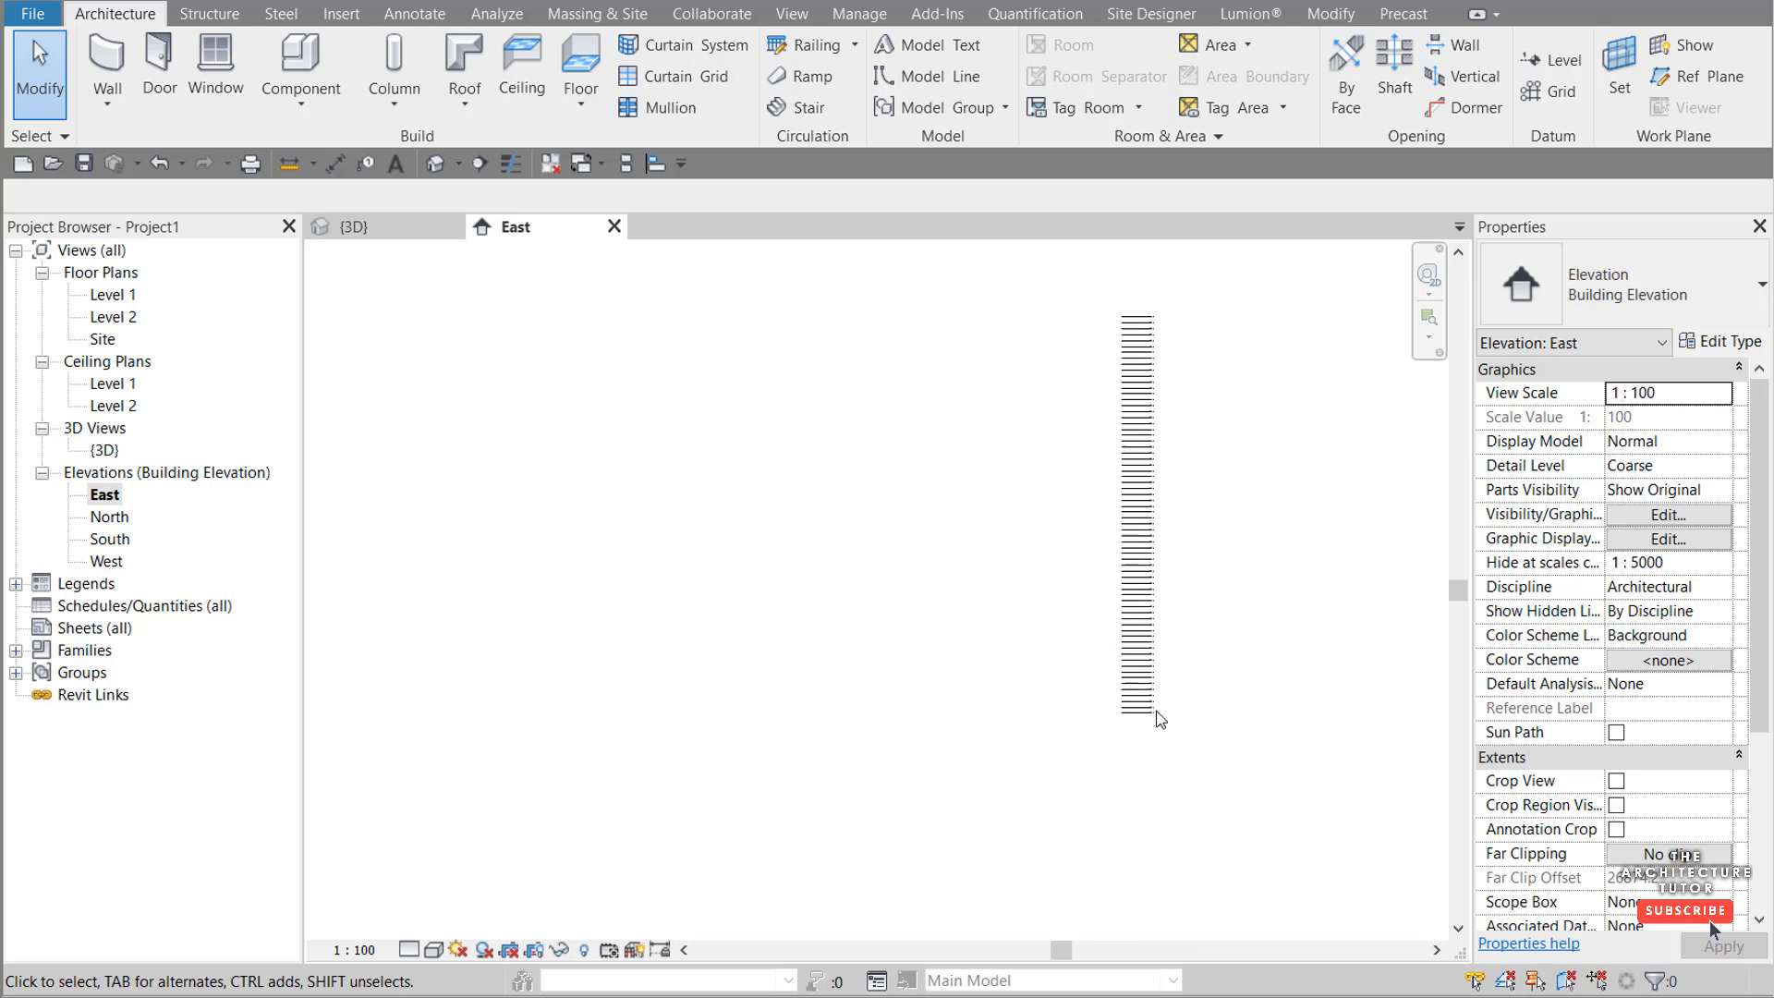
pyautogui.scroll(3, 1143, 526)
pyautogui.scroll(3, 1123, 692)
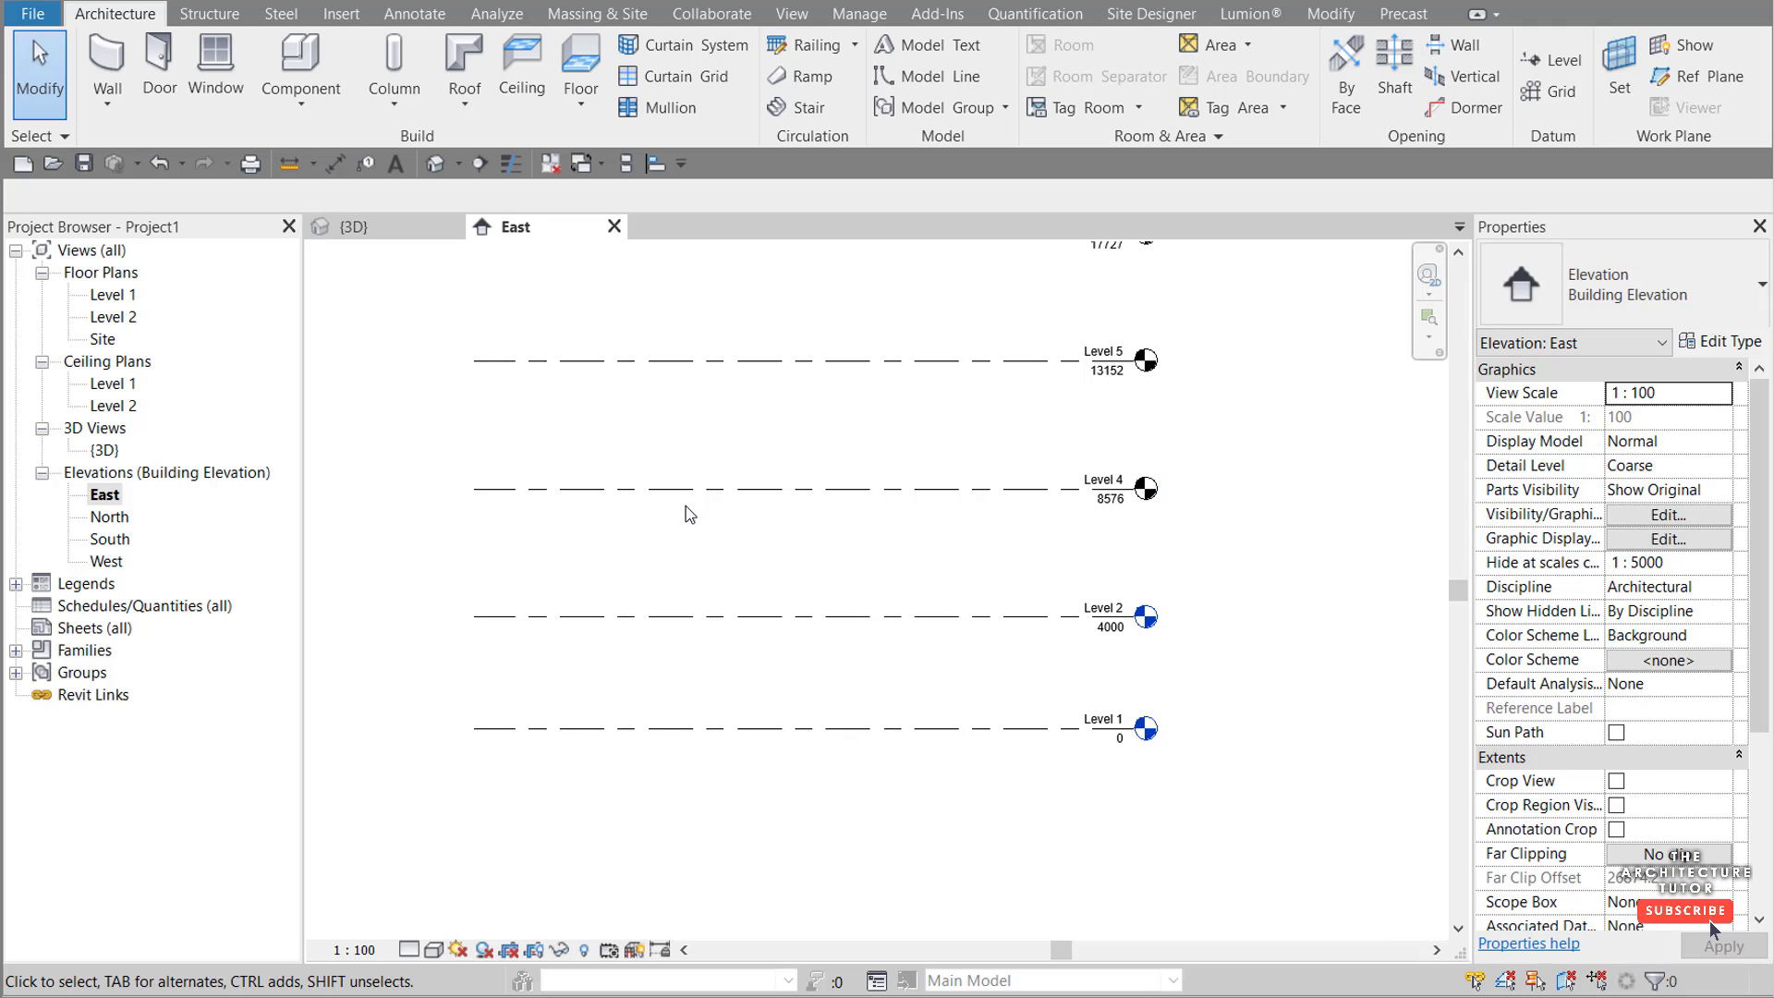
# Step: Open the Site plan, hide its base and survey points, and start an In-Place Mass
pyautogui.click(102, 338)
pyautogui.doubleClick(102, 338)
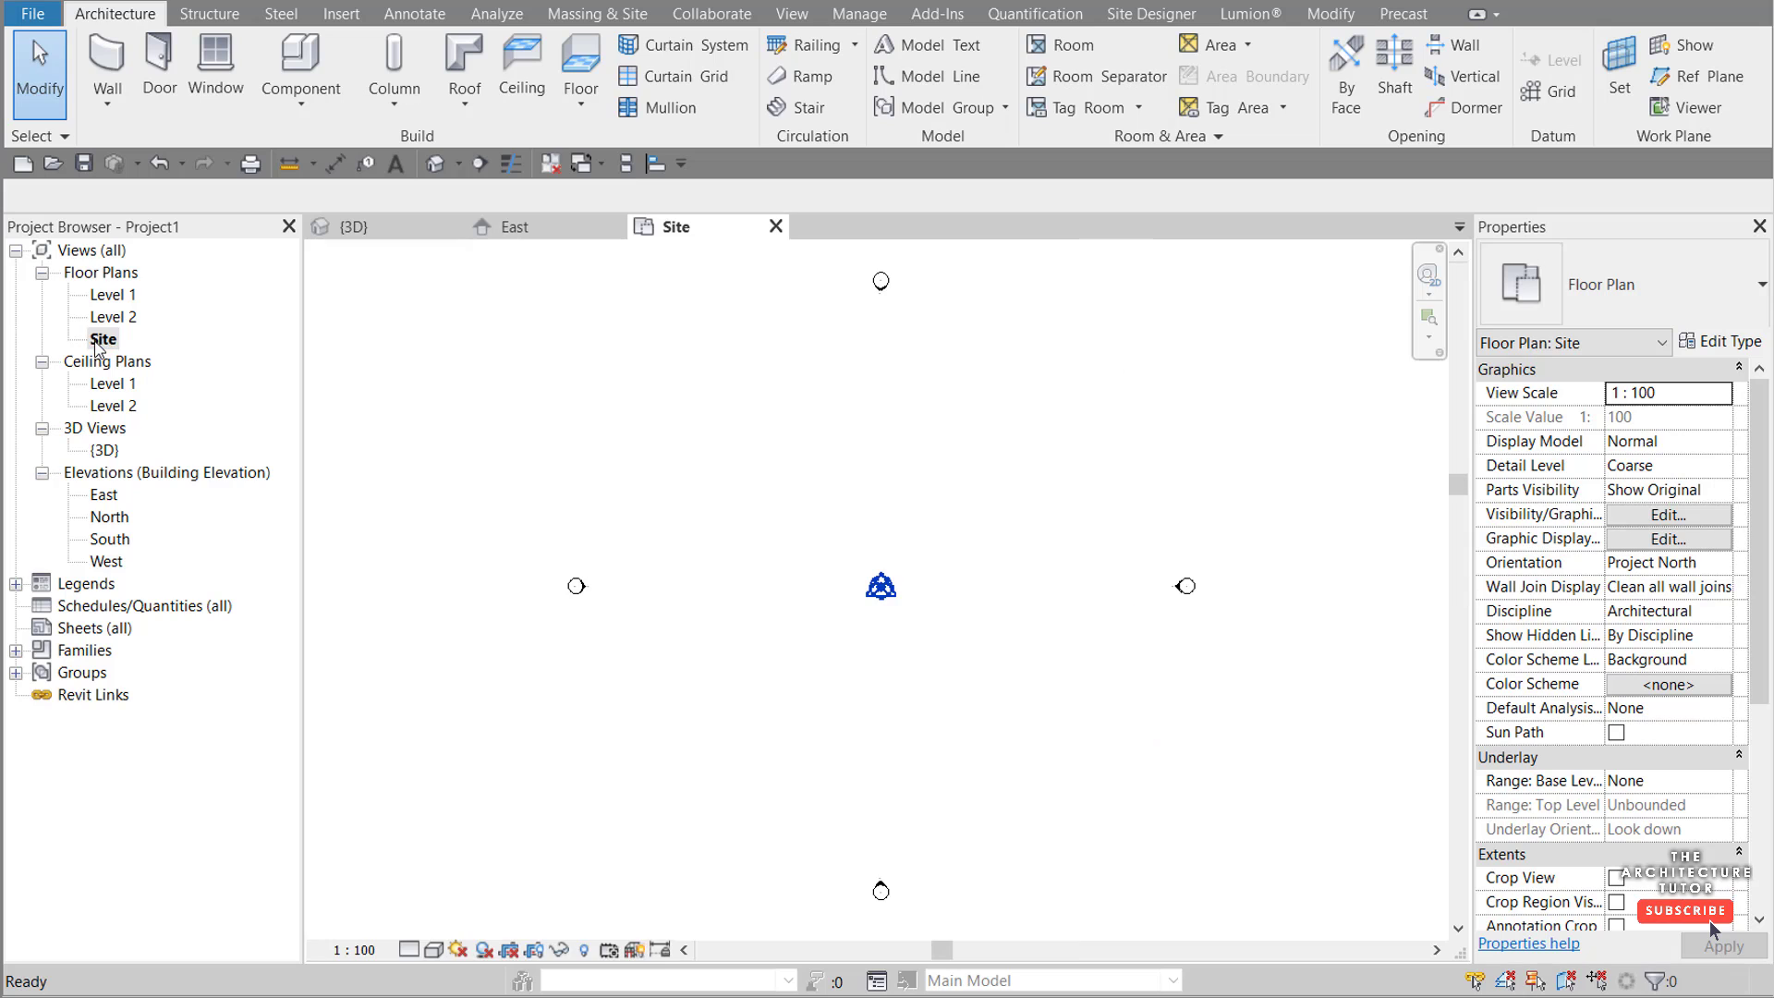
pyautogui.moveTo(846, 562); pyautogui.dragTo(958, 668)
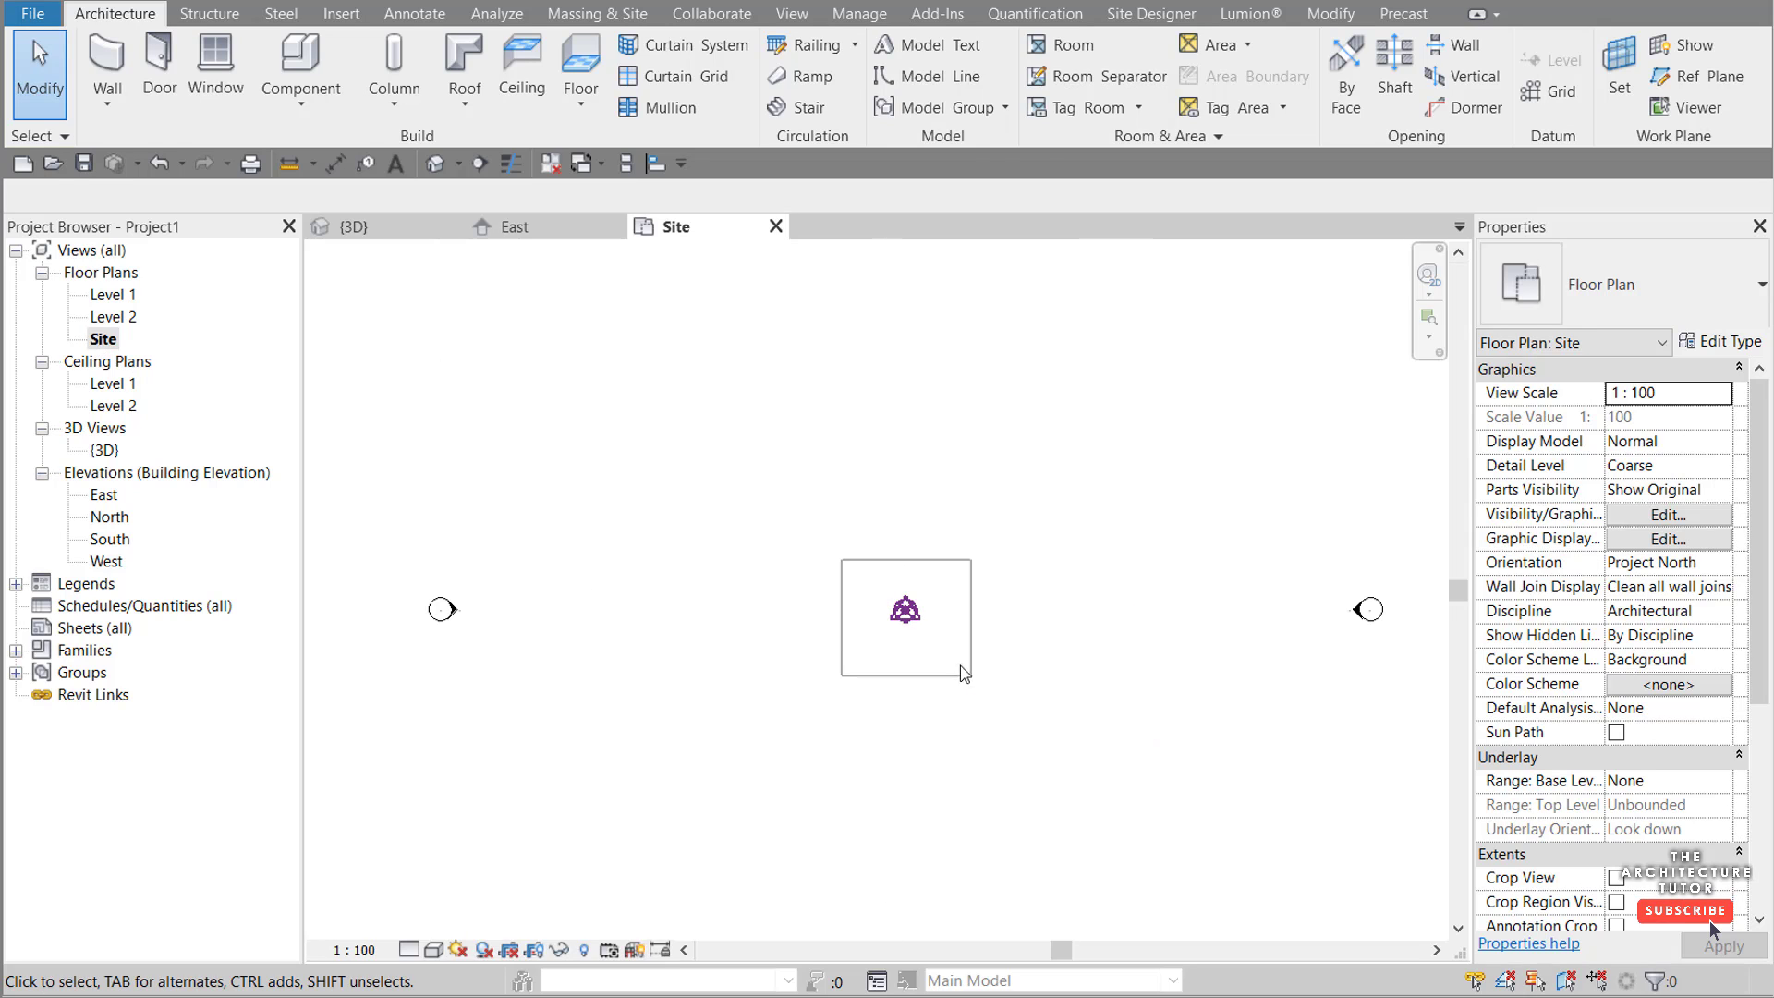
pyautogui.rightClick(905, 610)
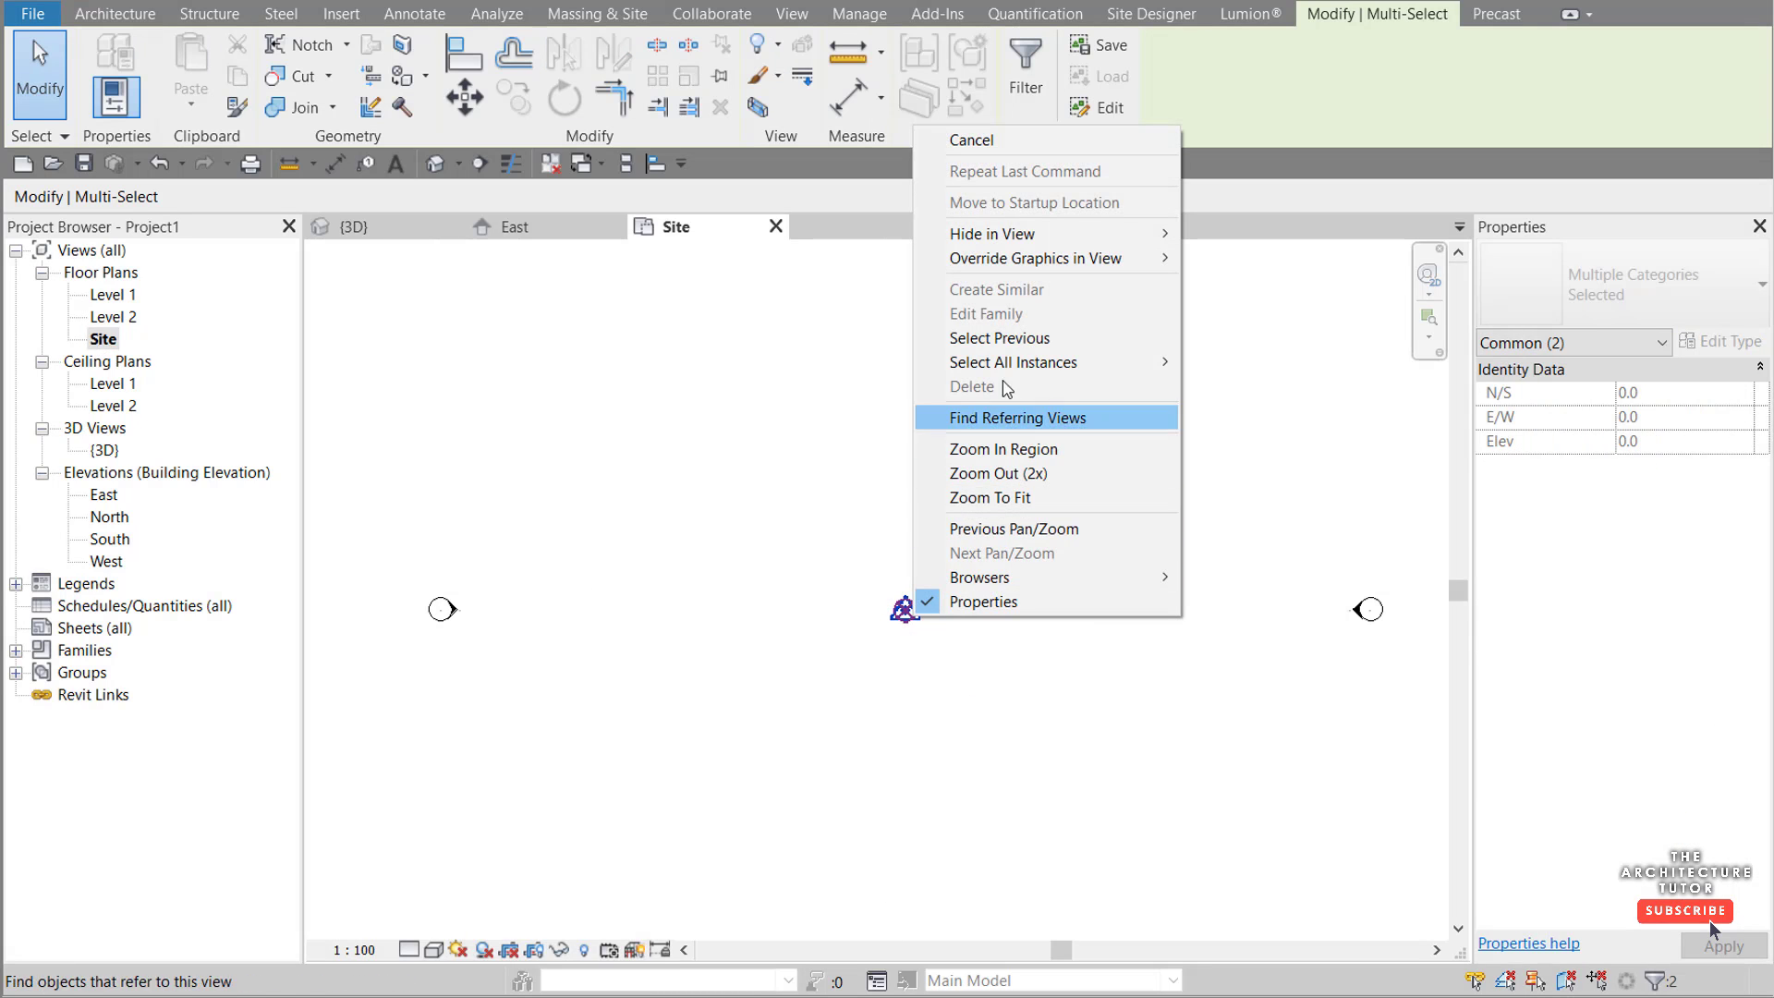
pyautogui.moveTo(992, 234)
pyautogui.click(1226, 232)
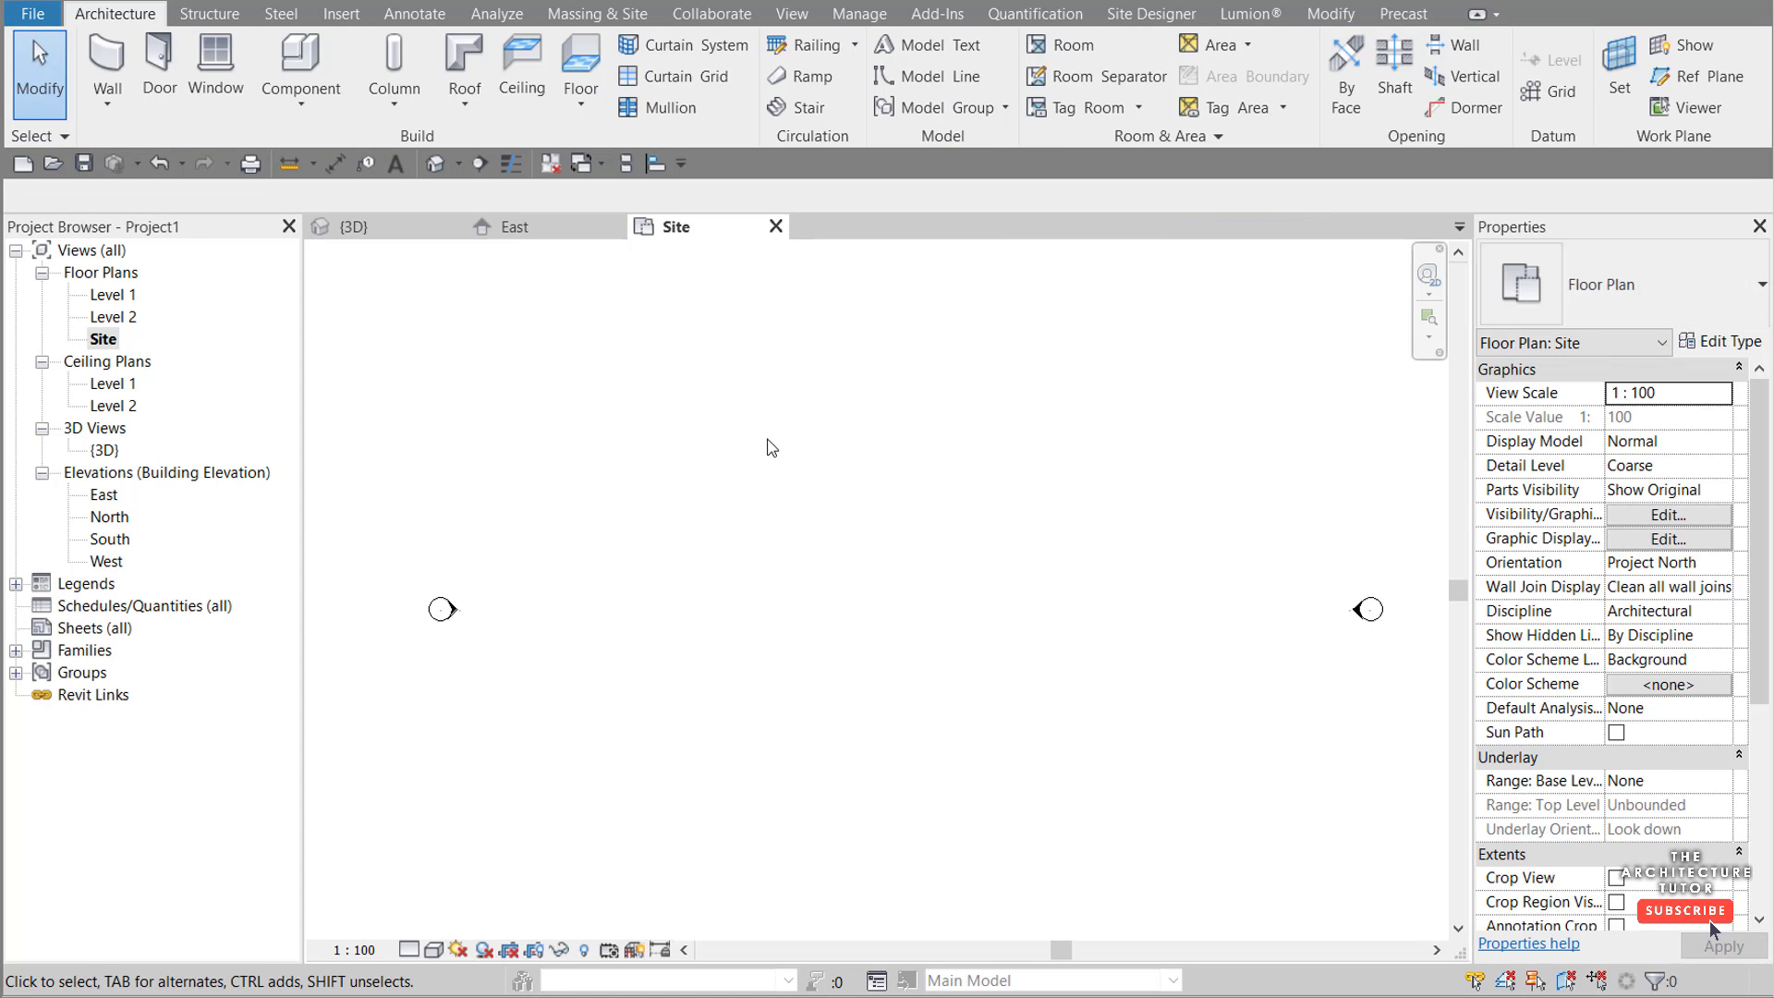
pyautogui.click(597, 14)
pyautogui.click(258, 77)
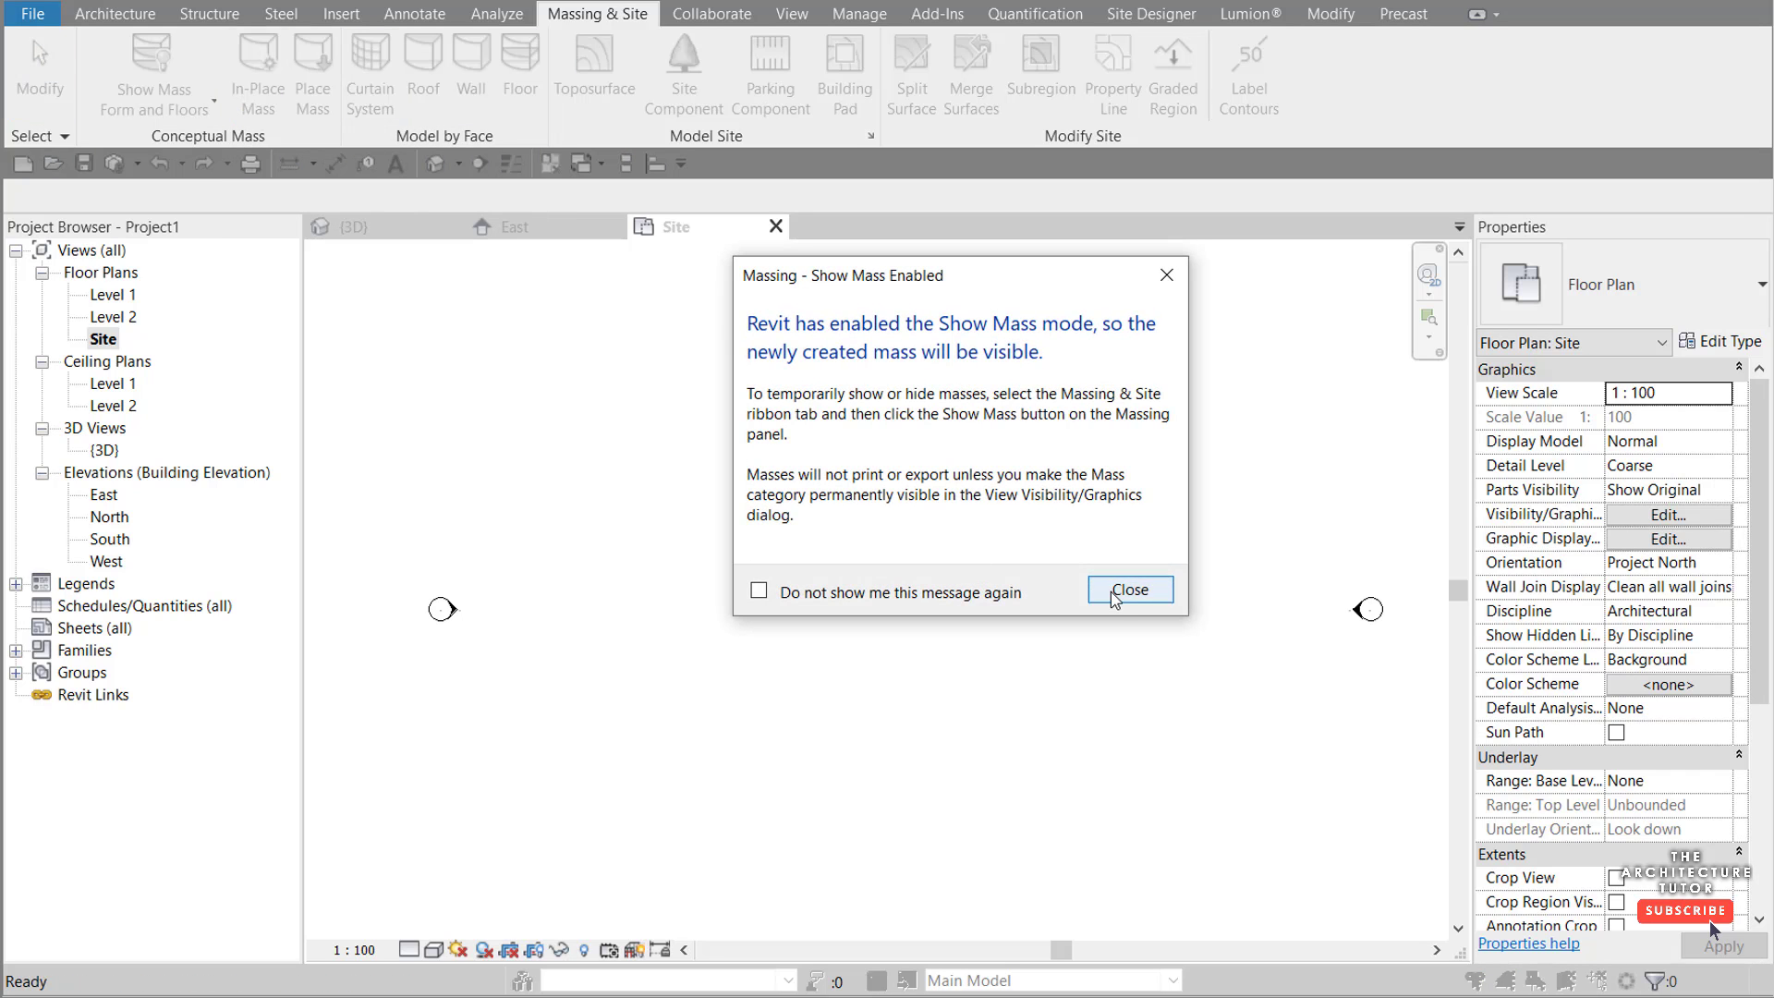
# Step: Dismiss the Show Mass notice and name the in-place mass 'Cayan Tower'
pyautogui.click(1130, 588)
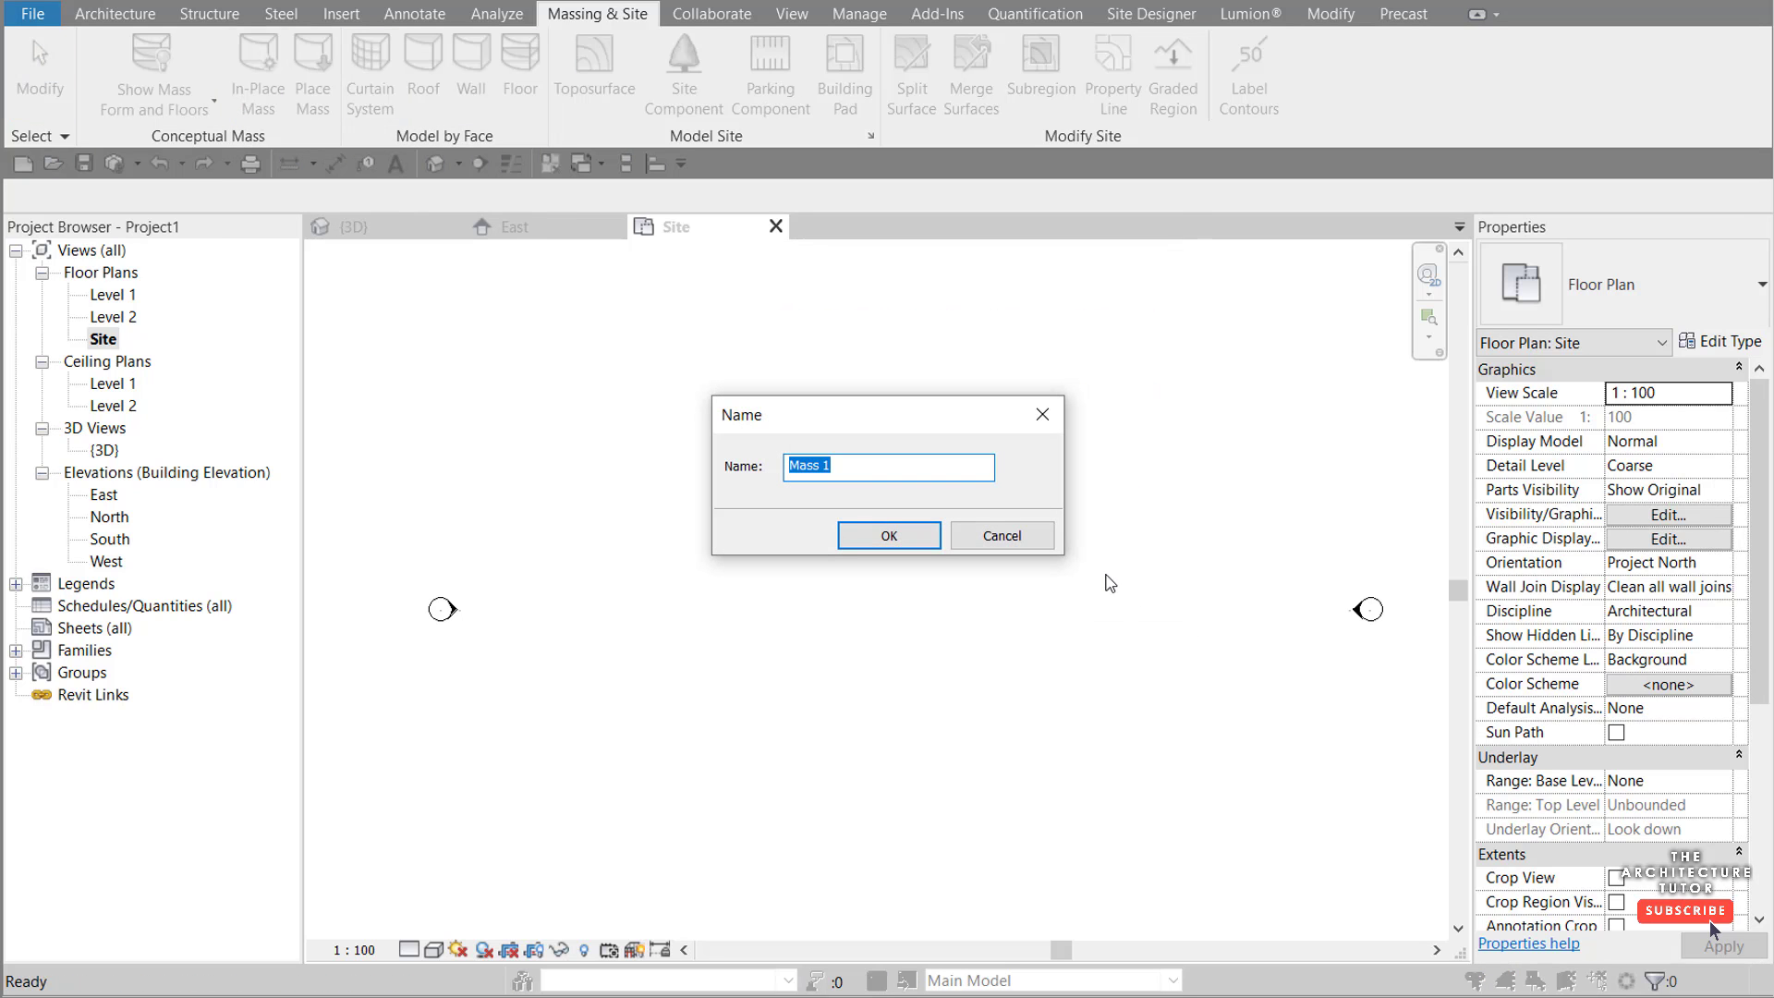
pyautogui.write('Cayan Tower')
pyautogui.press('Return')
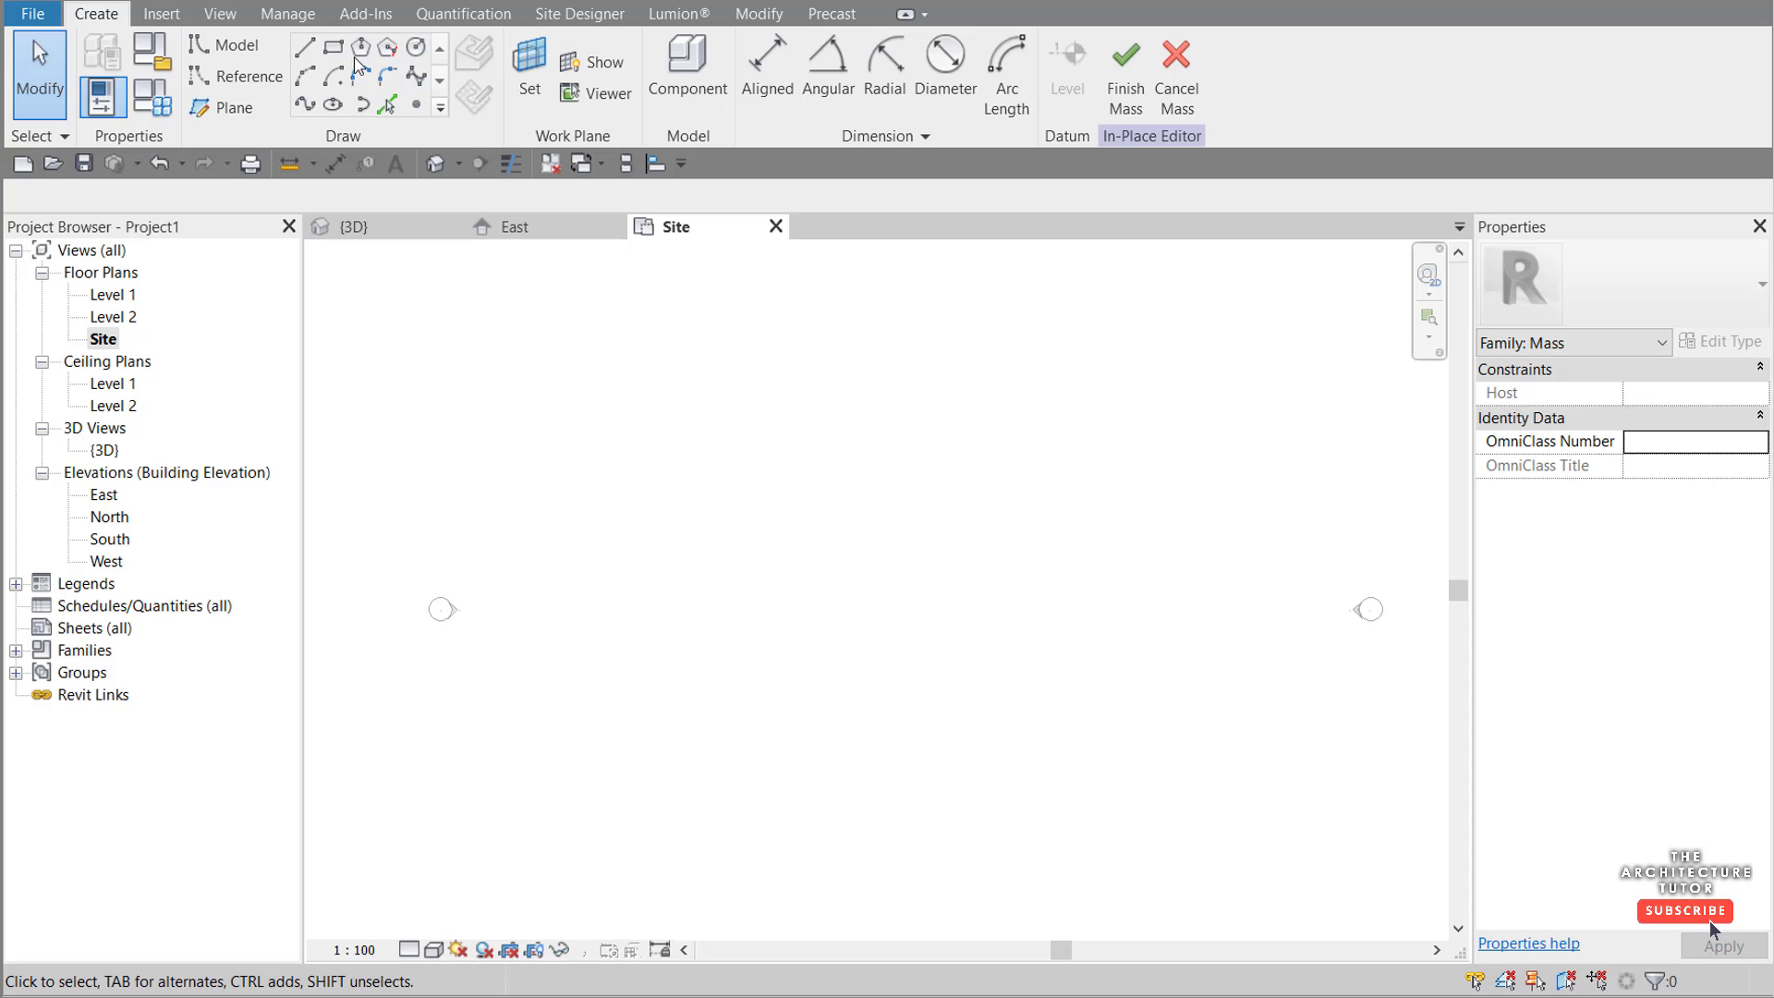
# Step: Draw a 13000 by 12000 rectangle of model lines as the tower footprint
pyautogui.click(334, 51)
pyautogui.scroll(1, 1050, 682)
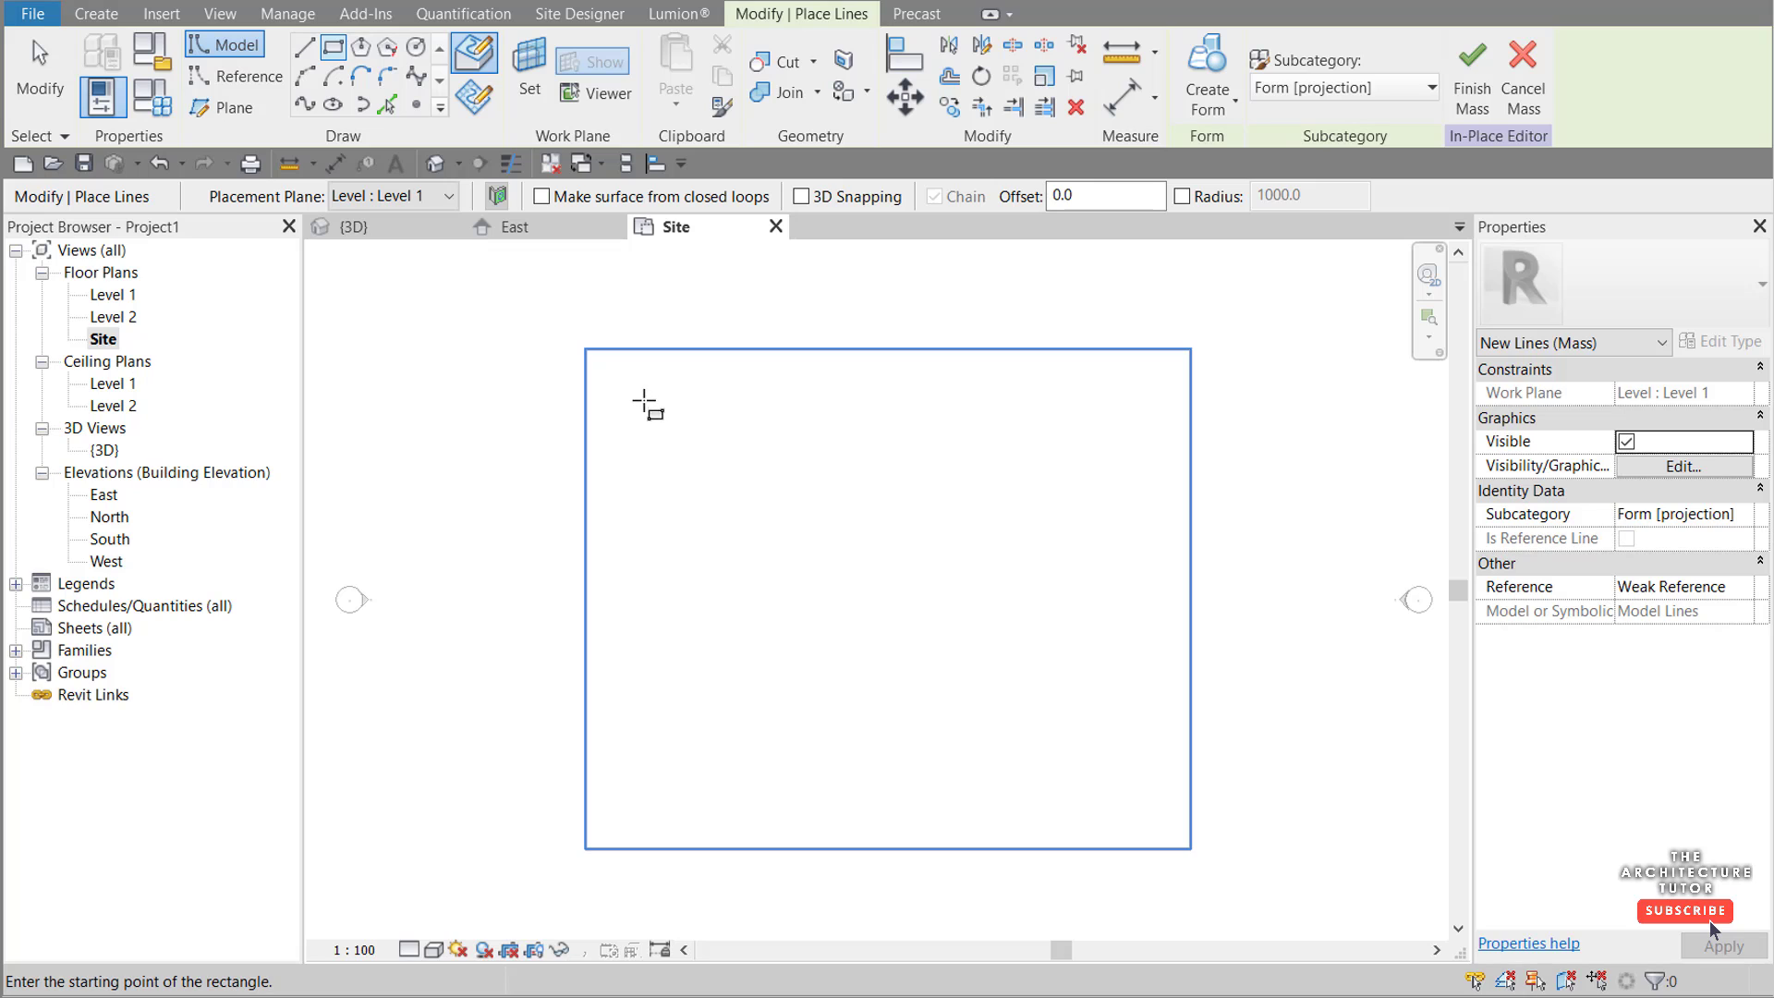
pyautogui.click(677, 435)
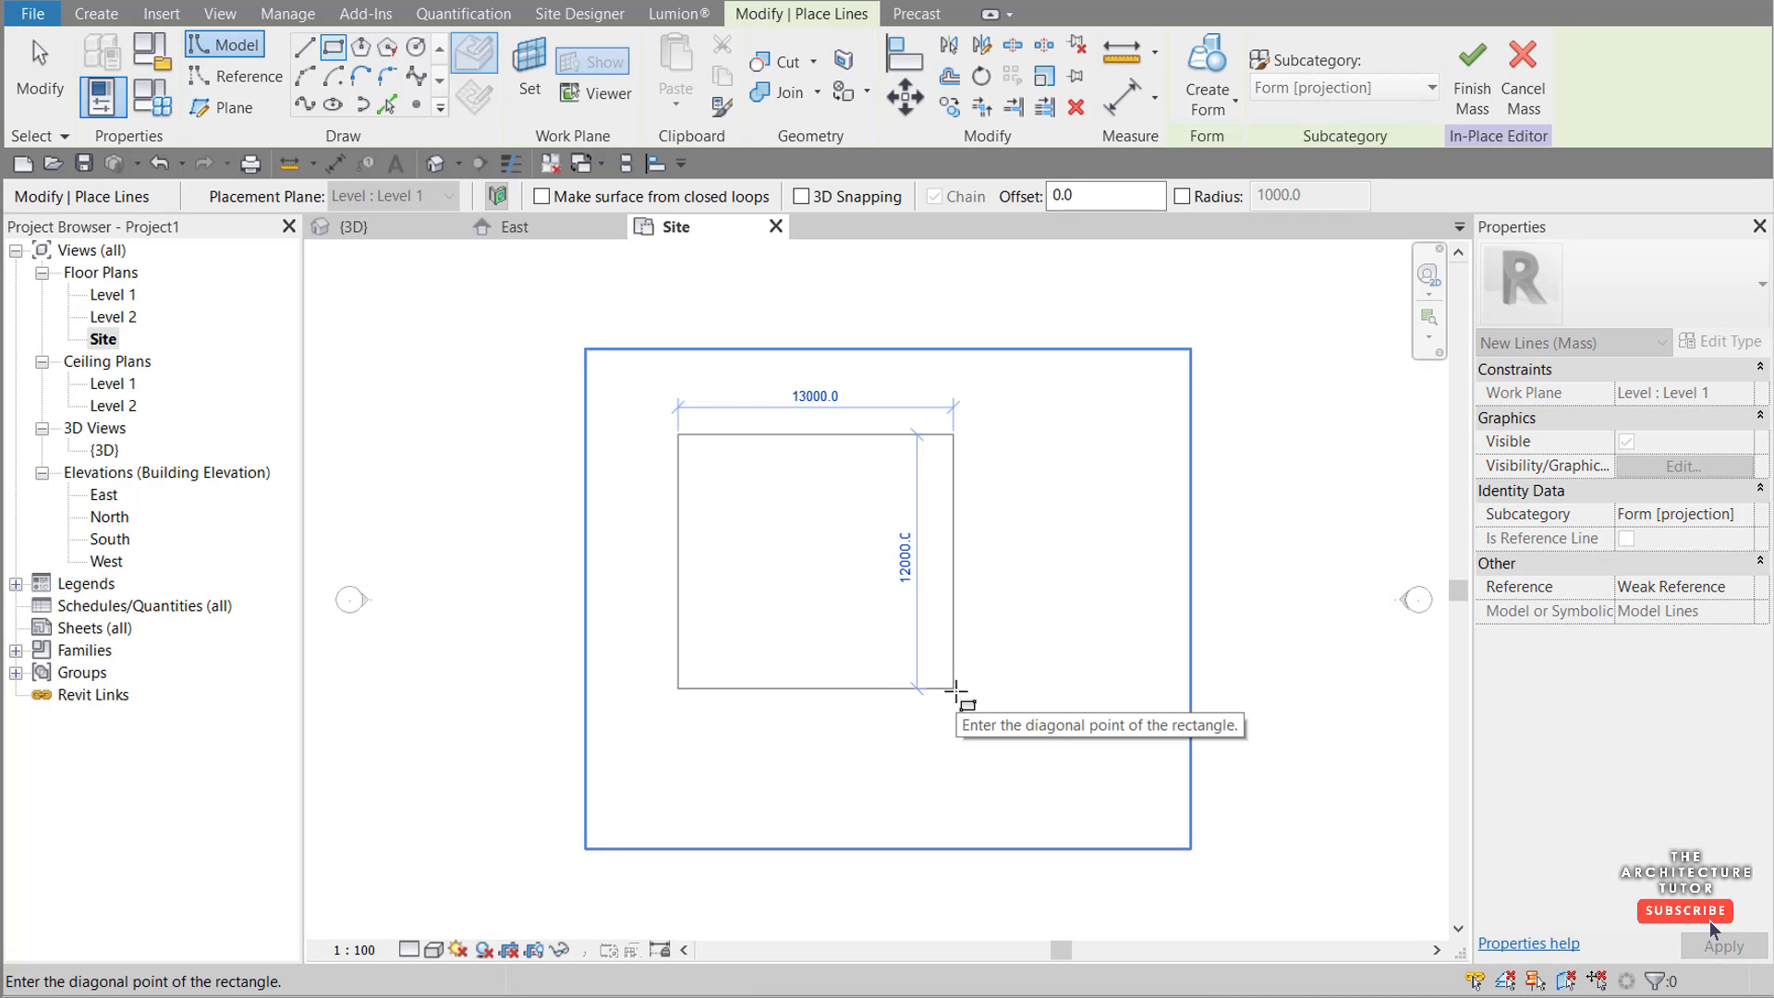
pyautogui.click(955, 688)
pyautogui.press('Escape')
pyautogui.press('Escape')
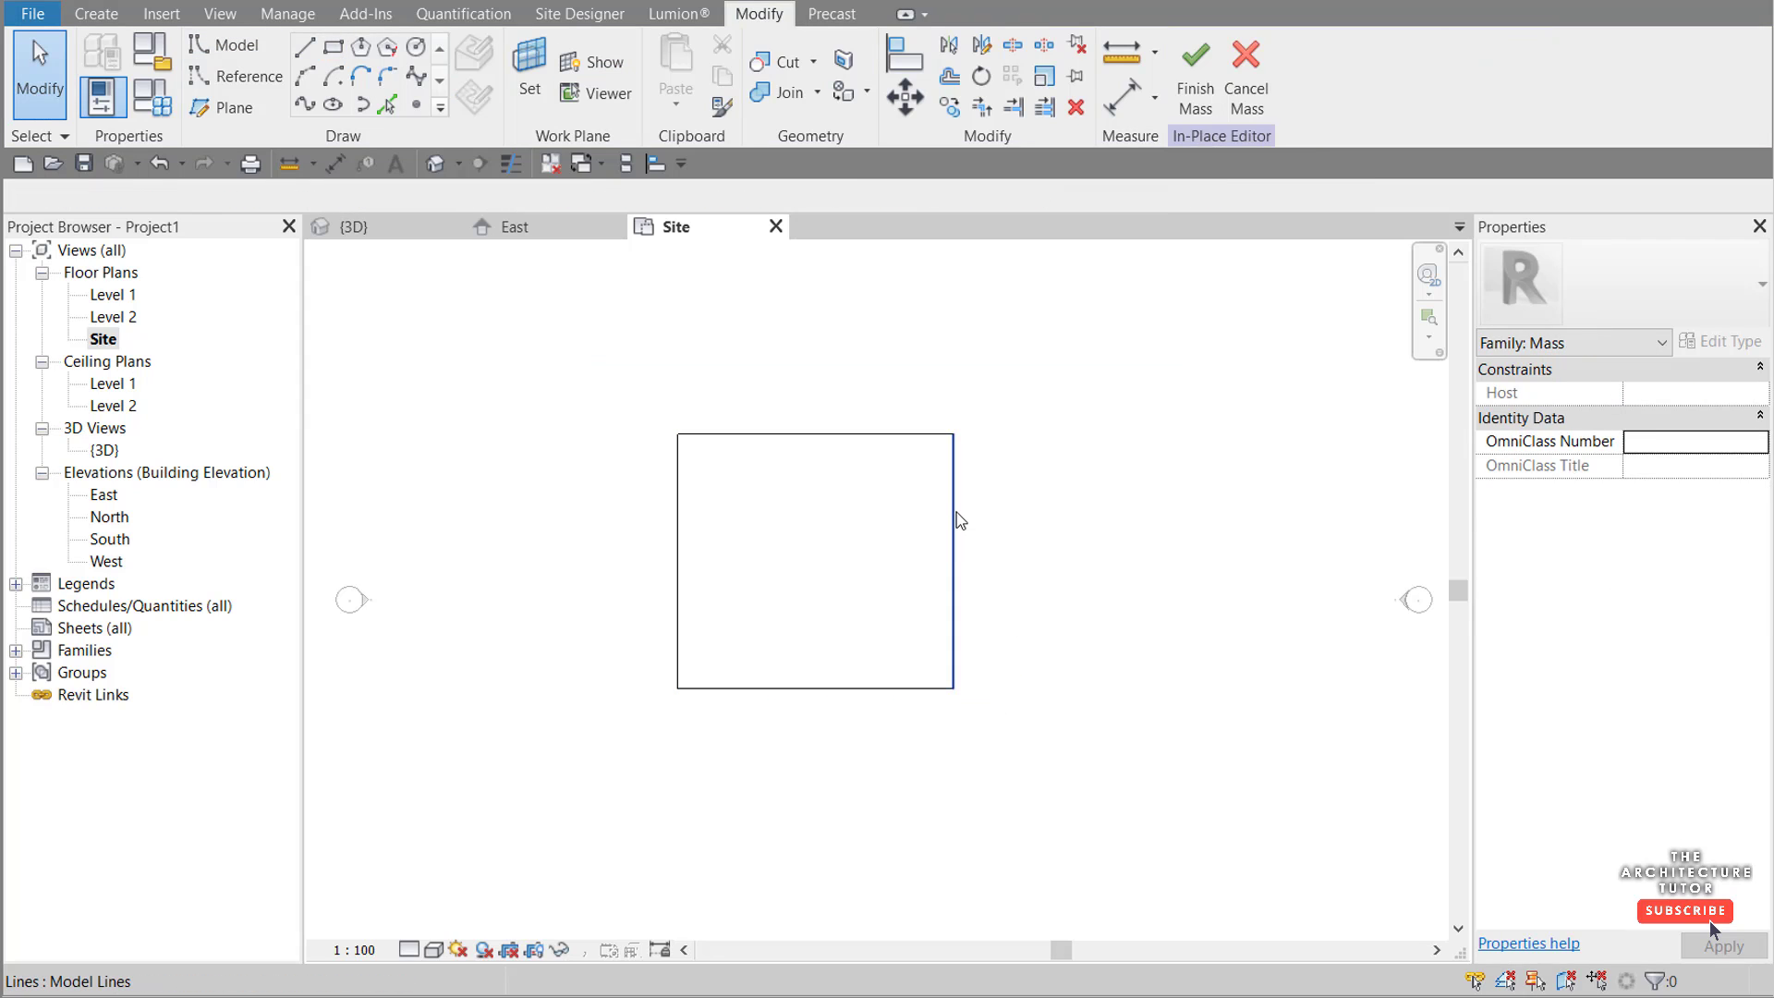
# Step: Change the rectangle's 13000 width and 12000 side dimensions both to 60 m
pyautogui.click(957, 519)
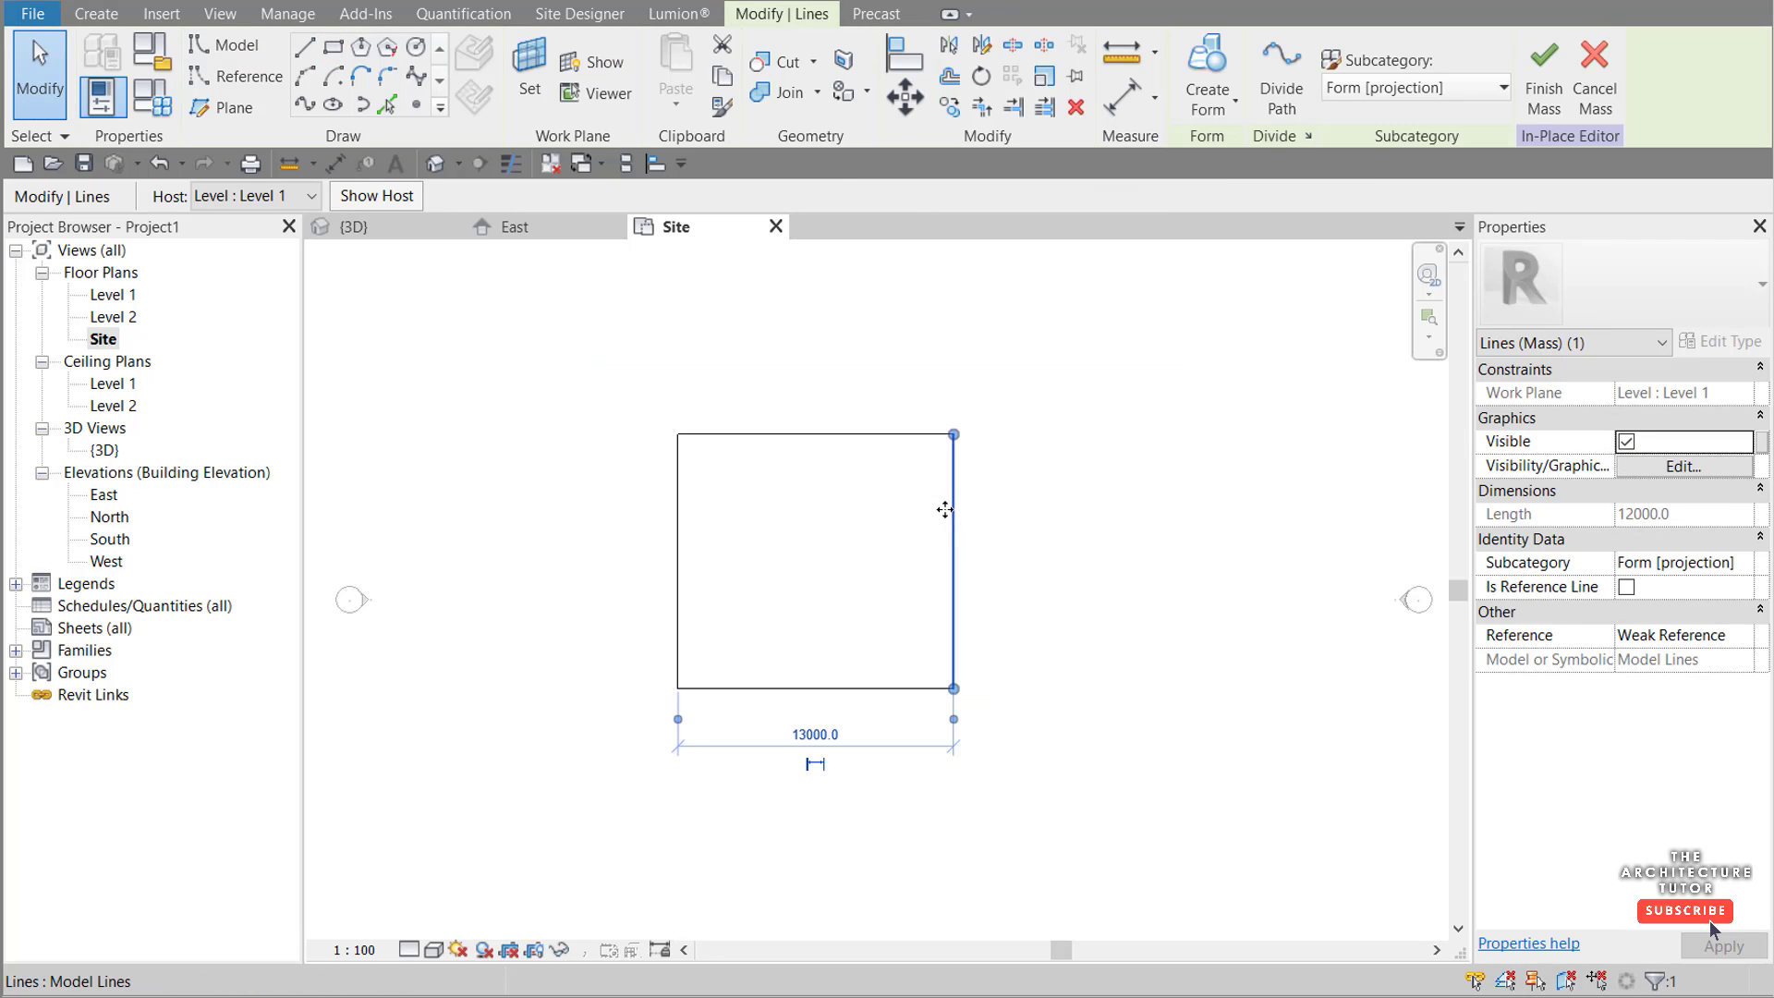
pyautogui.click(823, 736)
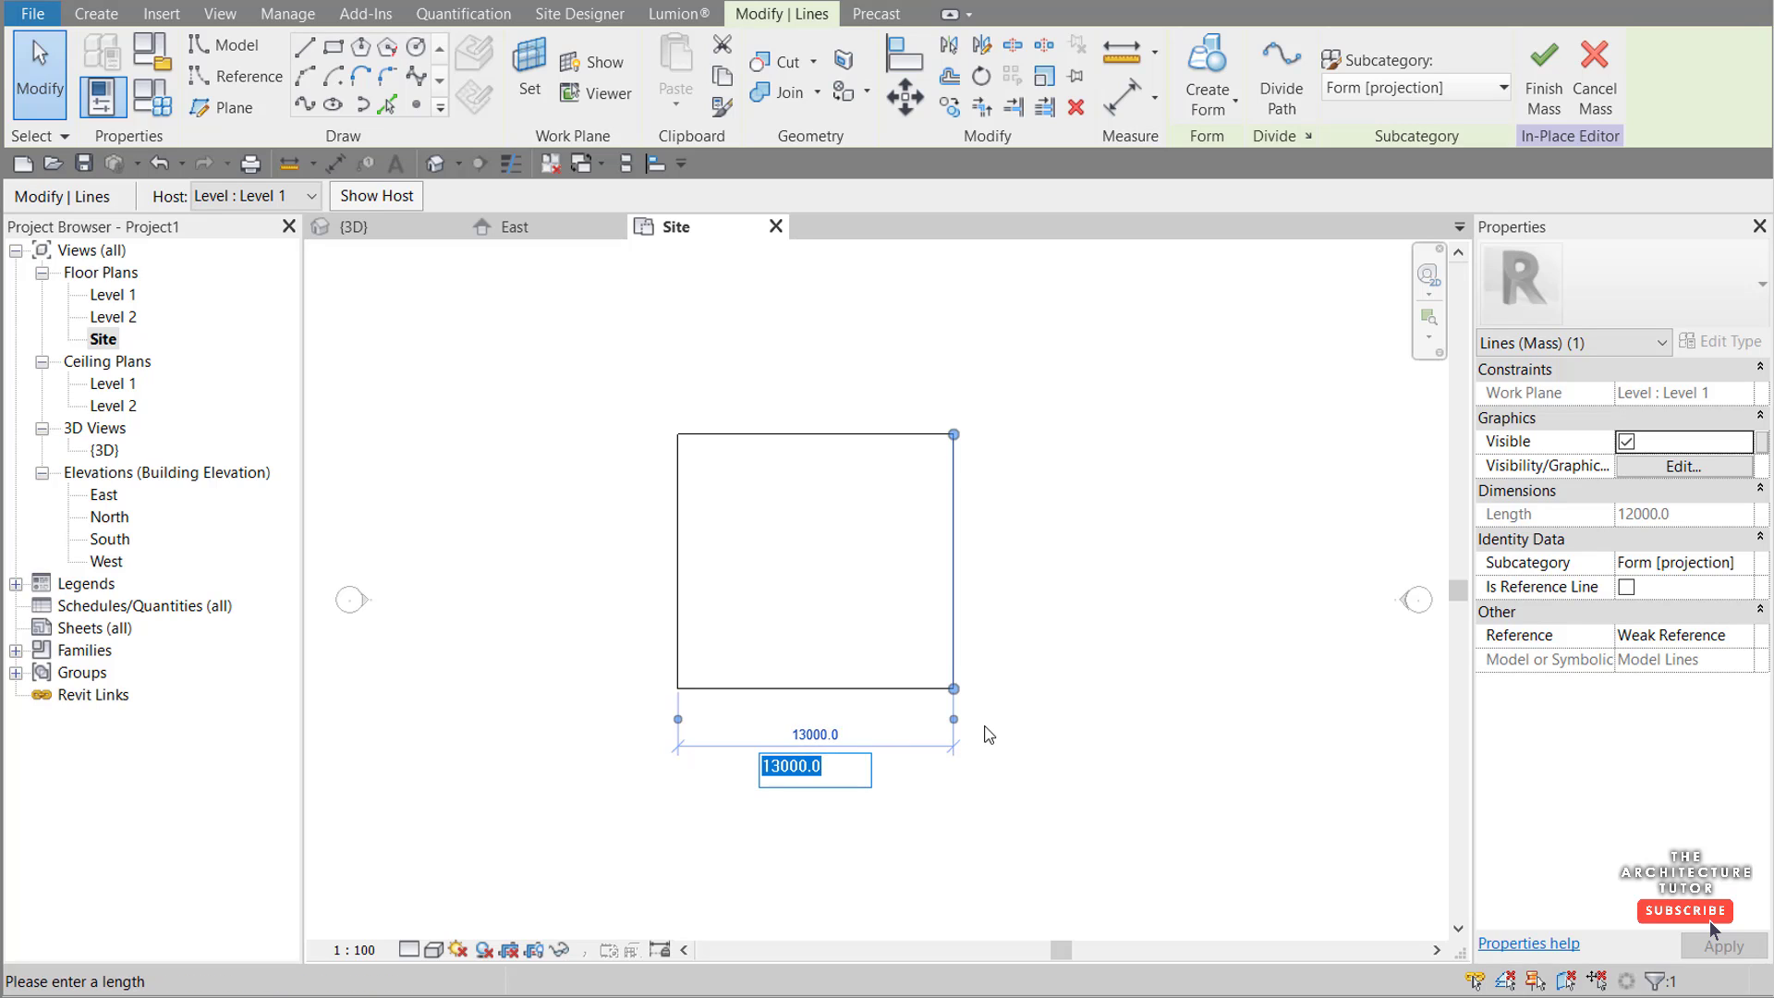
pyautogui.write('60m')
pyautogui.press('Return')
pyautogui.scroll(-3, 903, 653)
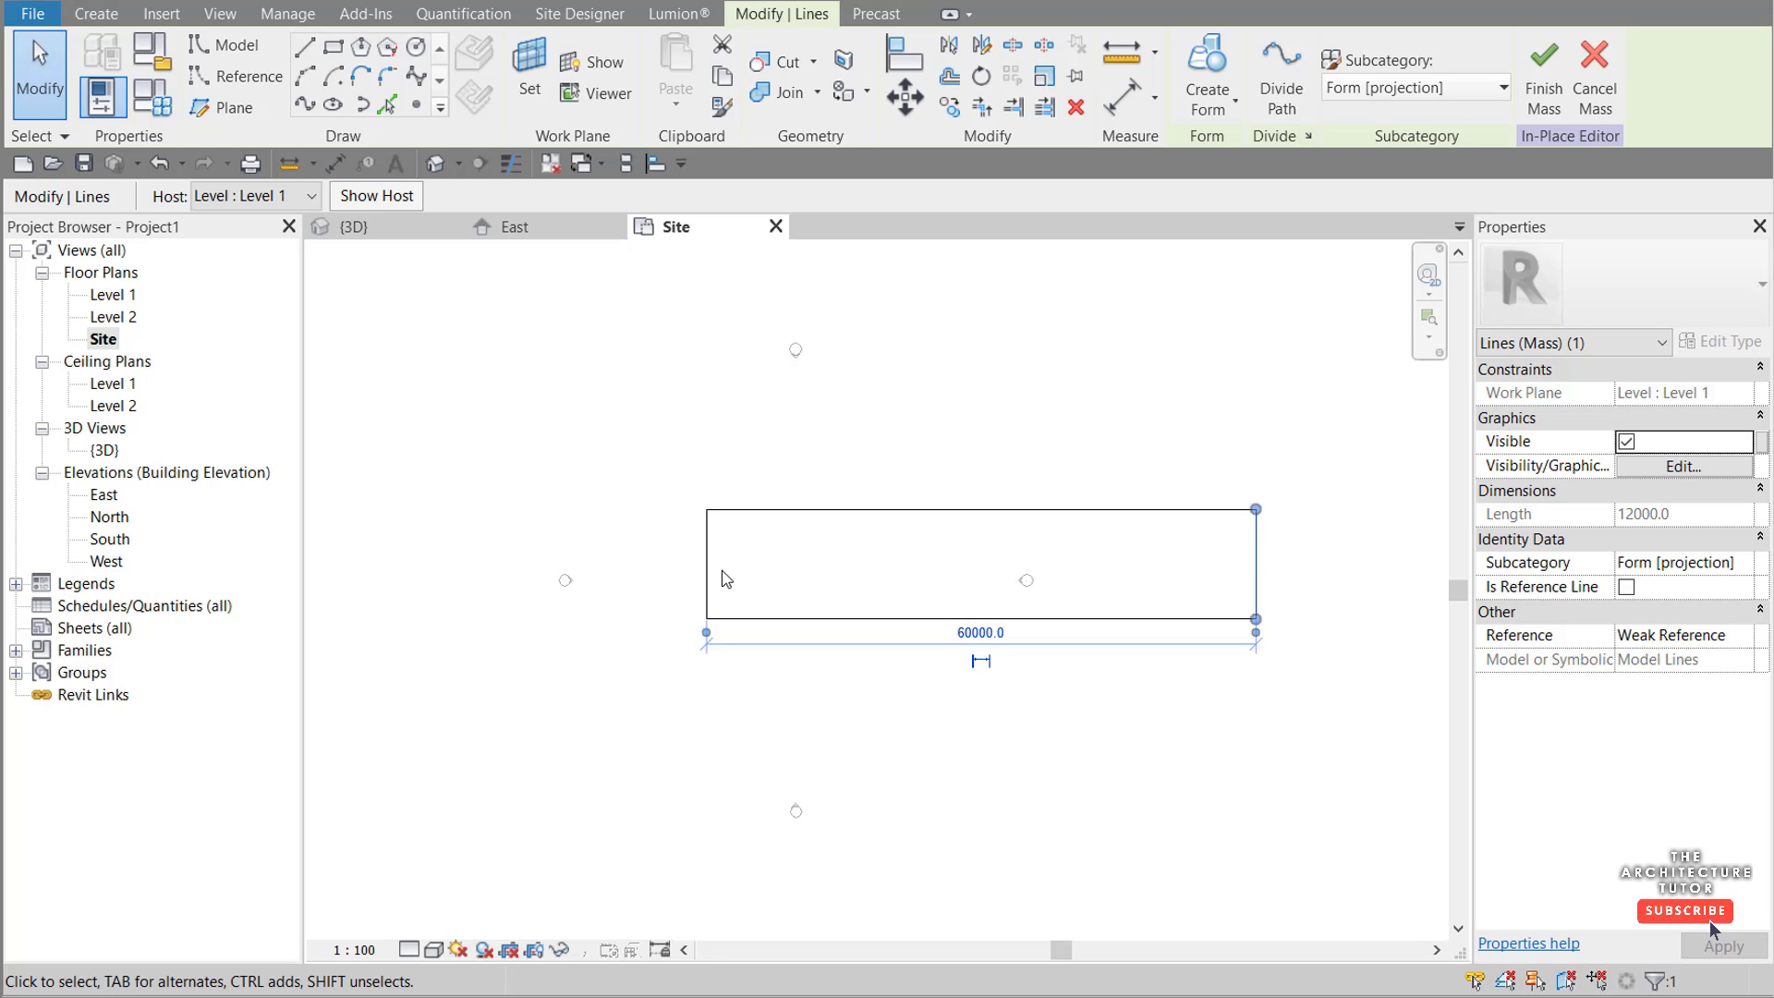
pyautogui.scroll(1, 953, 601)
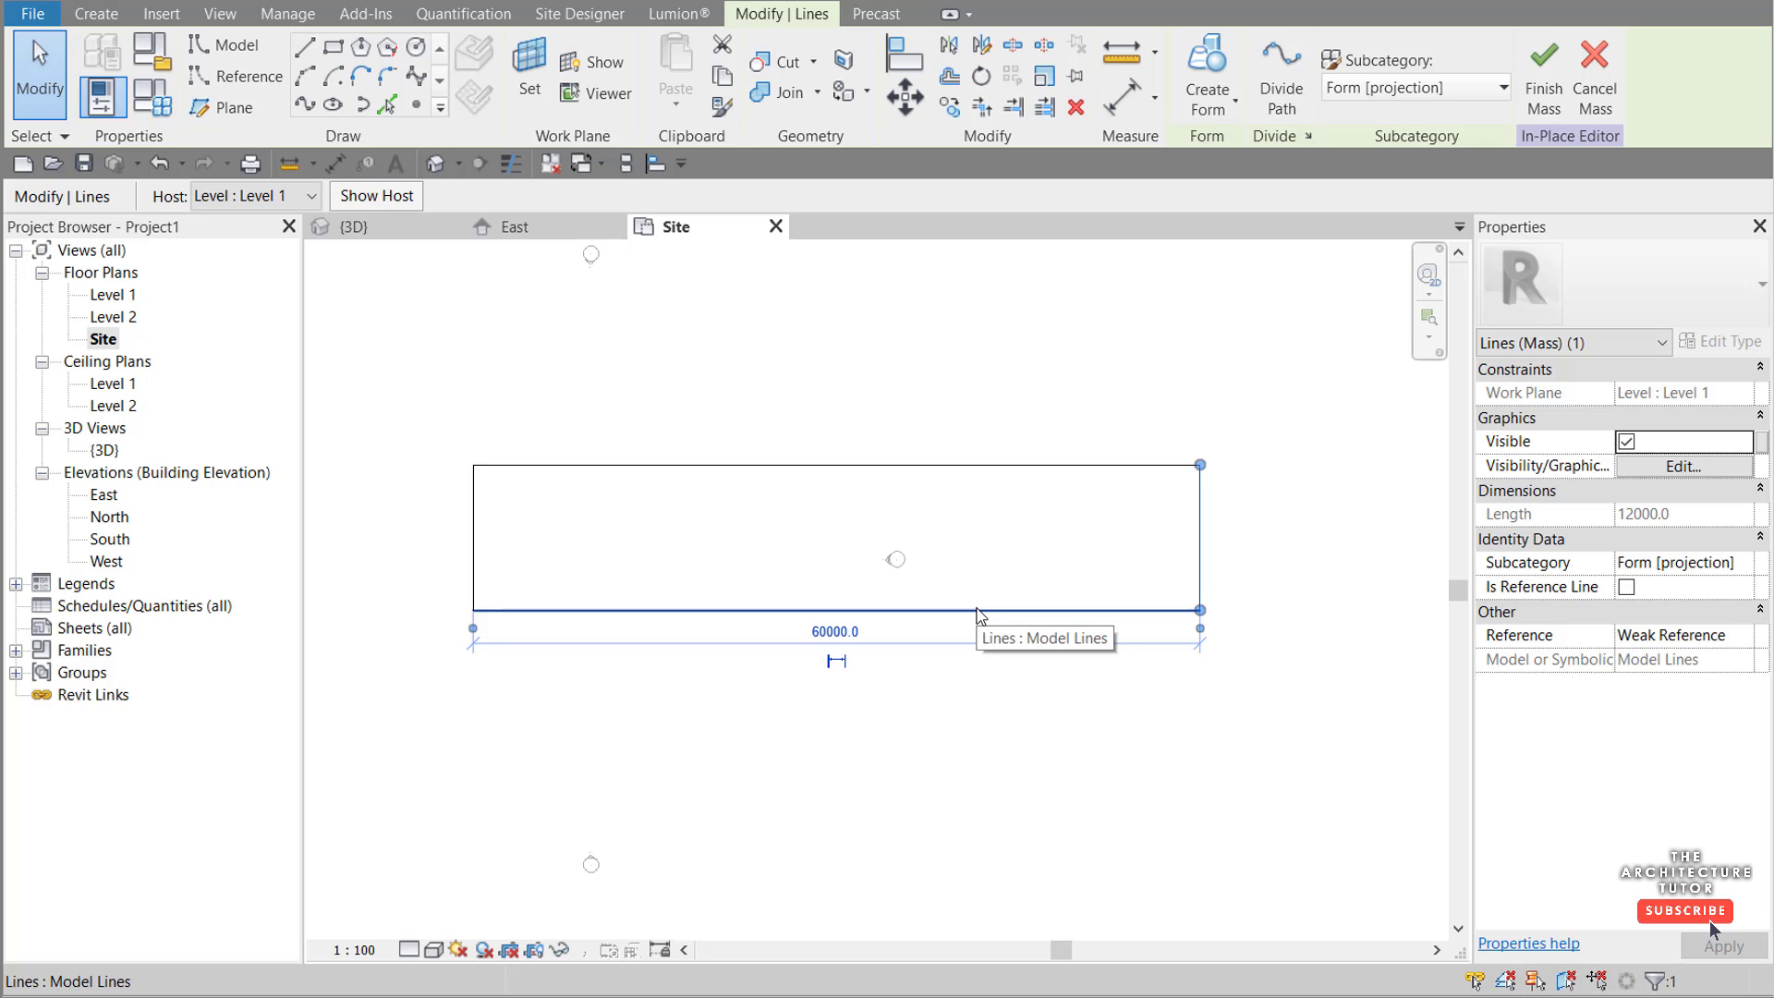
pyautogui.click(473, 555)
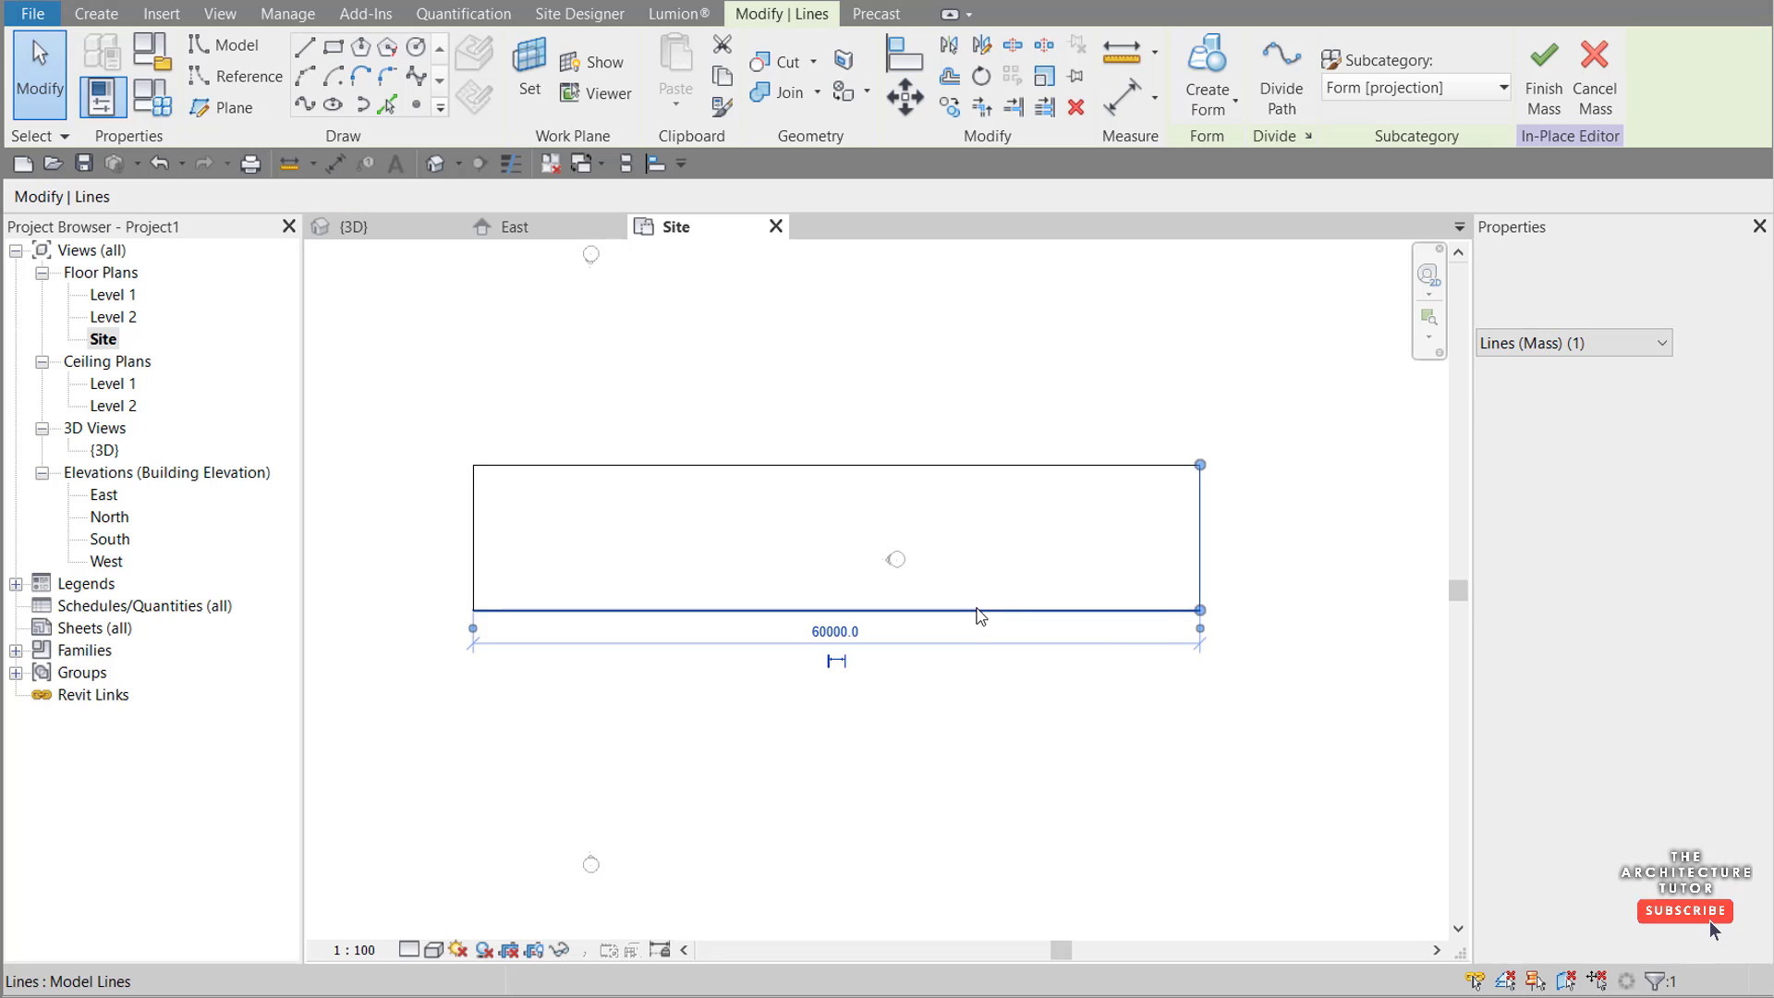
pyautogui.click(402, 533)
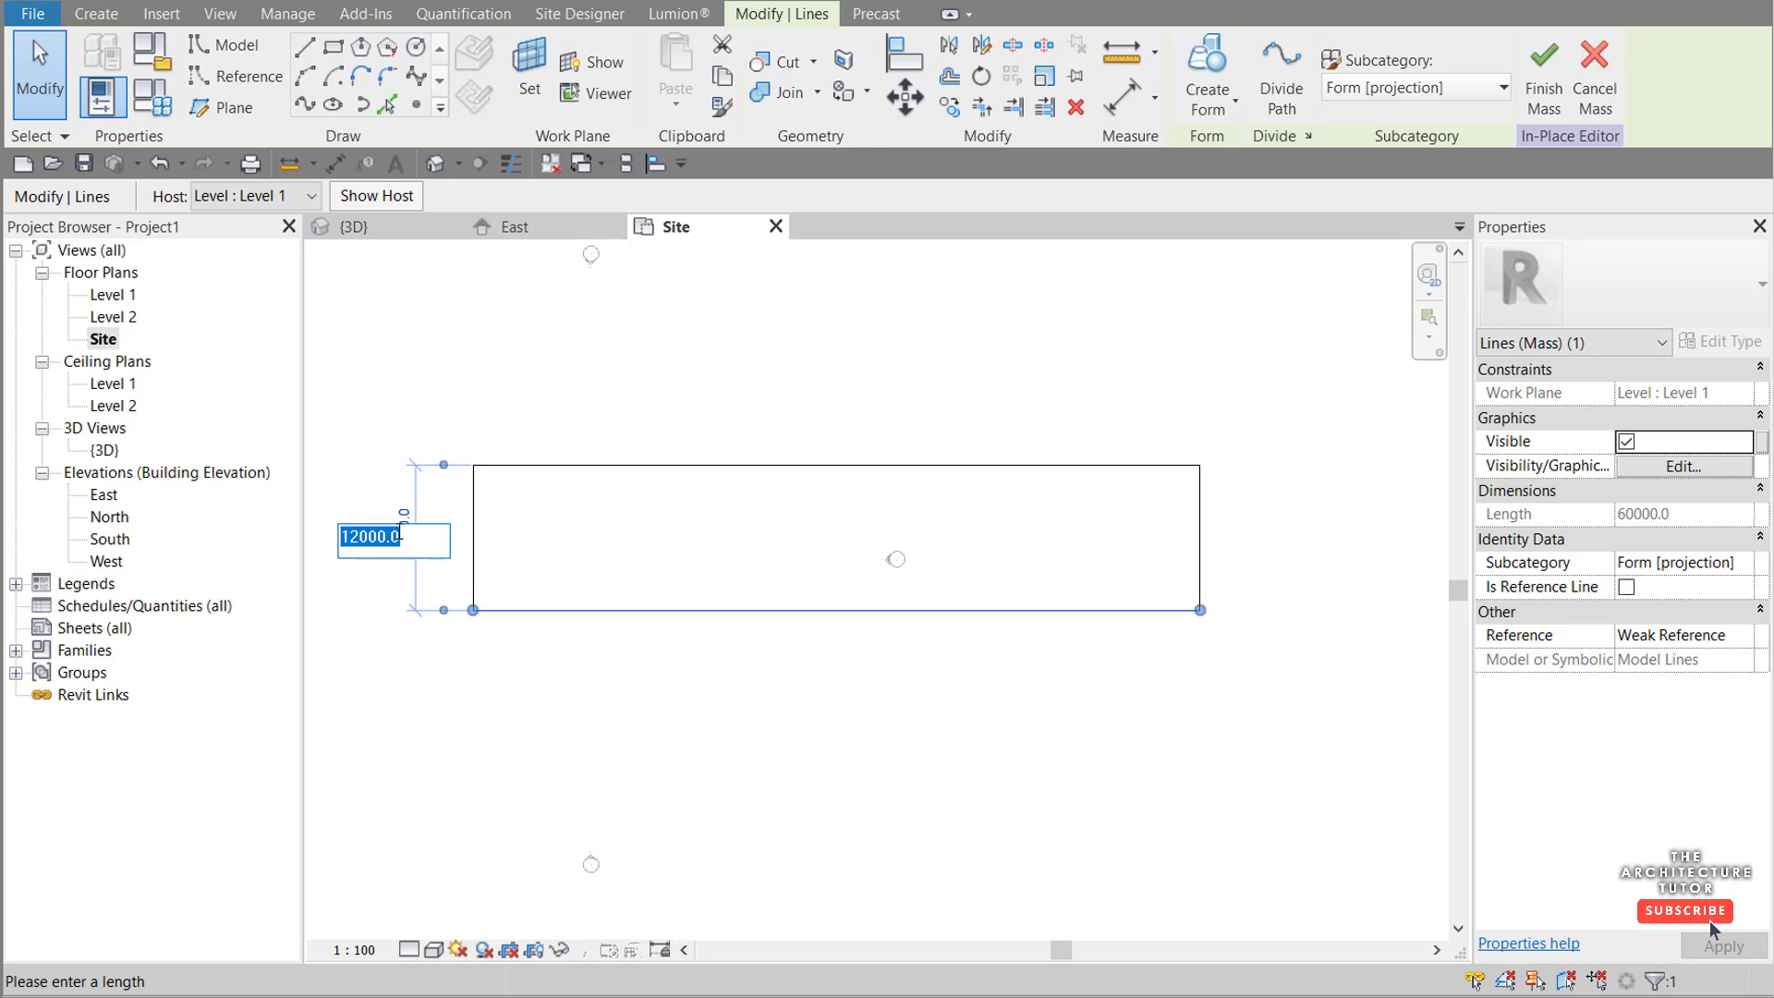
pyautogui.write('60m')
pyautogui.press('Return')
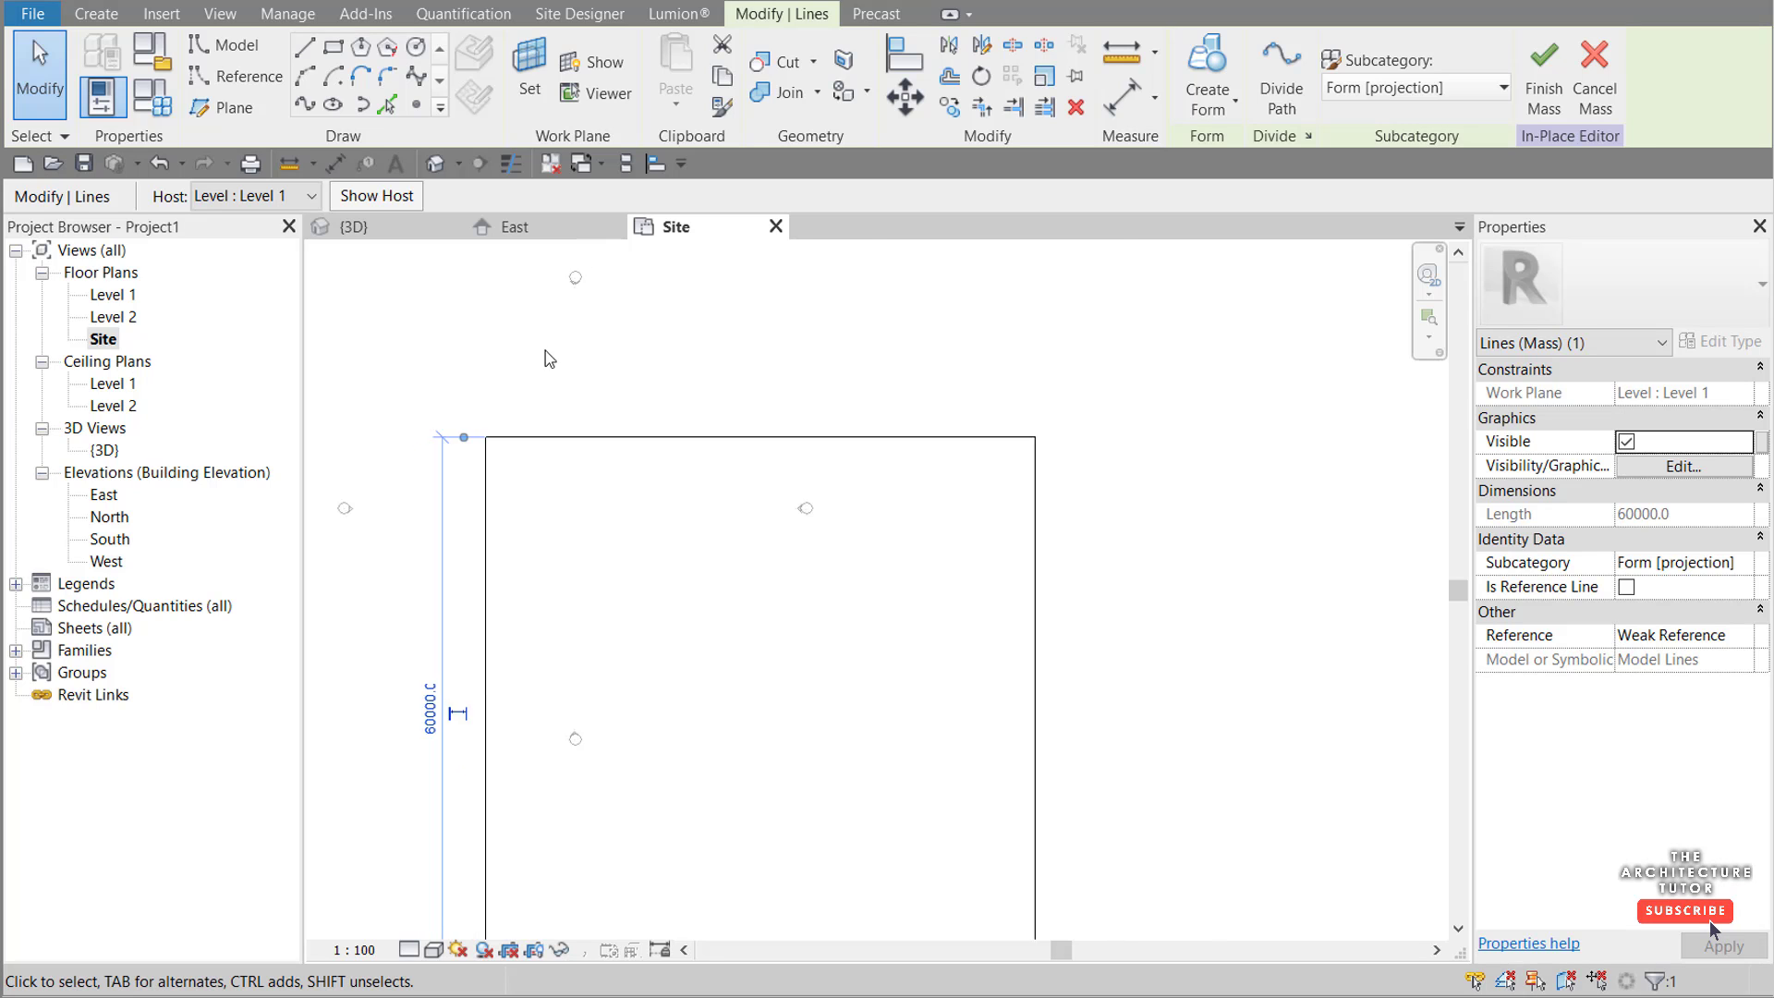
pyautogui.scroll(-2, 545, 351)
pyautogui.scroll(-1, 693, 485)
pyautogui.click(1105, 555)
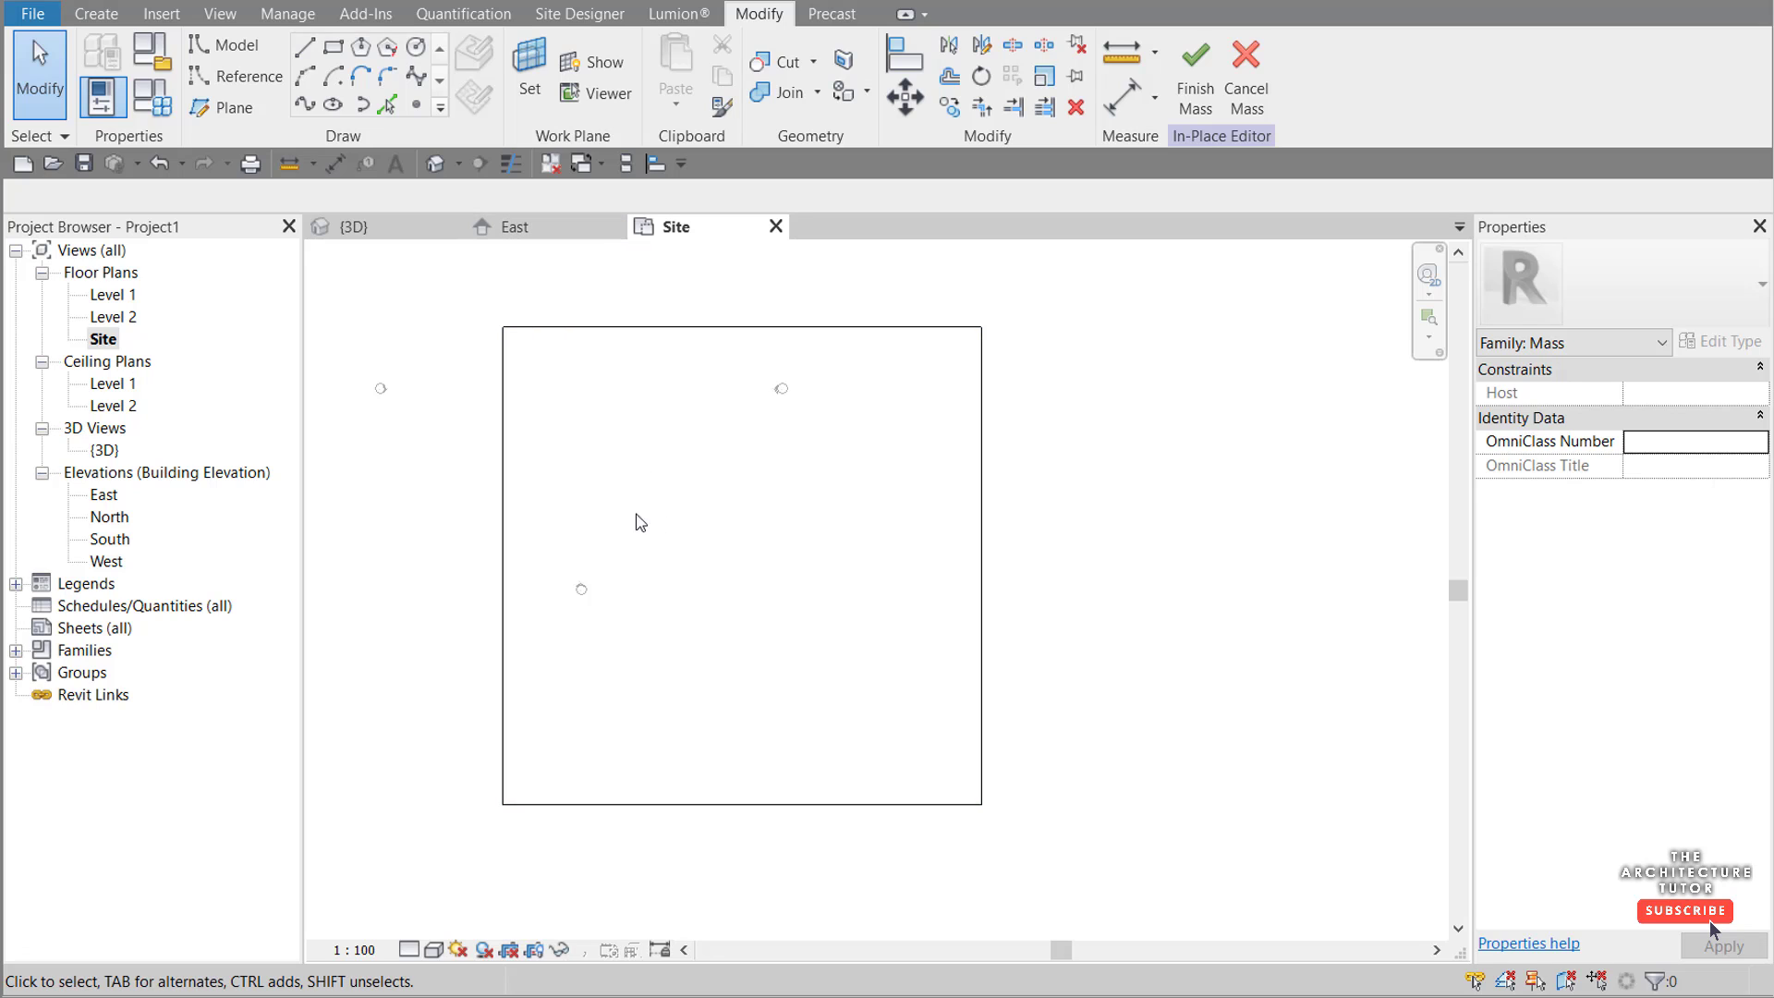
# Step: Select the square's four lines, tile the open views, and close the East elevation
pyautogui.click(540, 334)
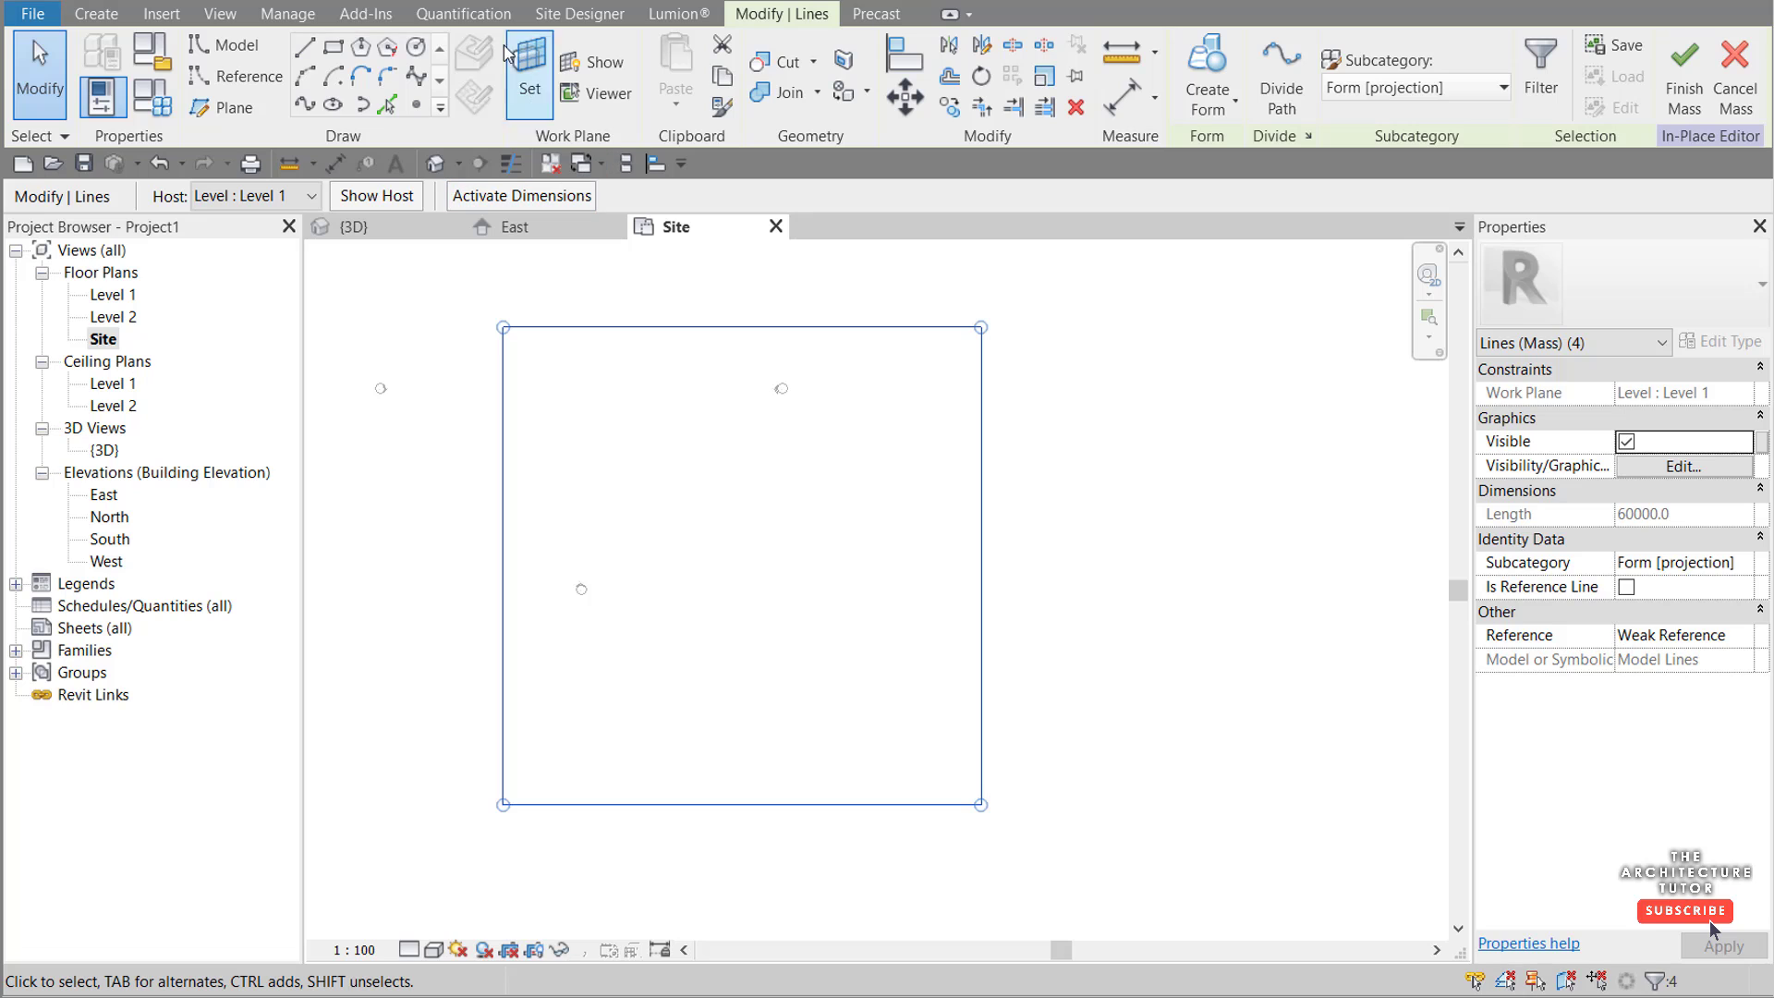
pyautogui.click(222, 14)
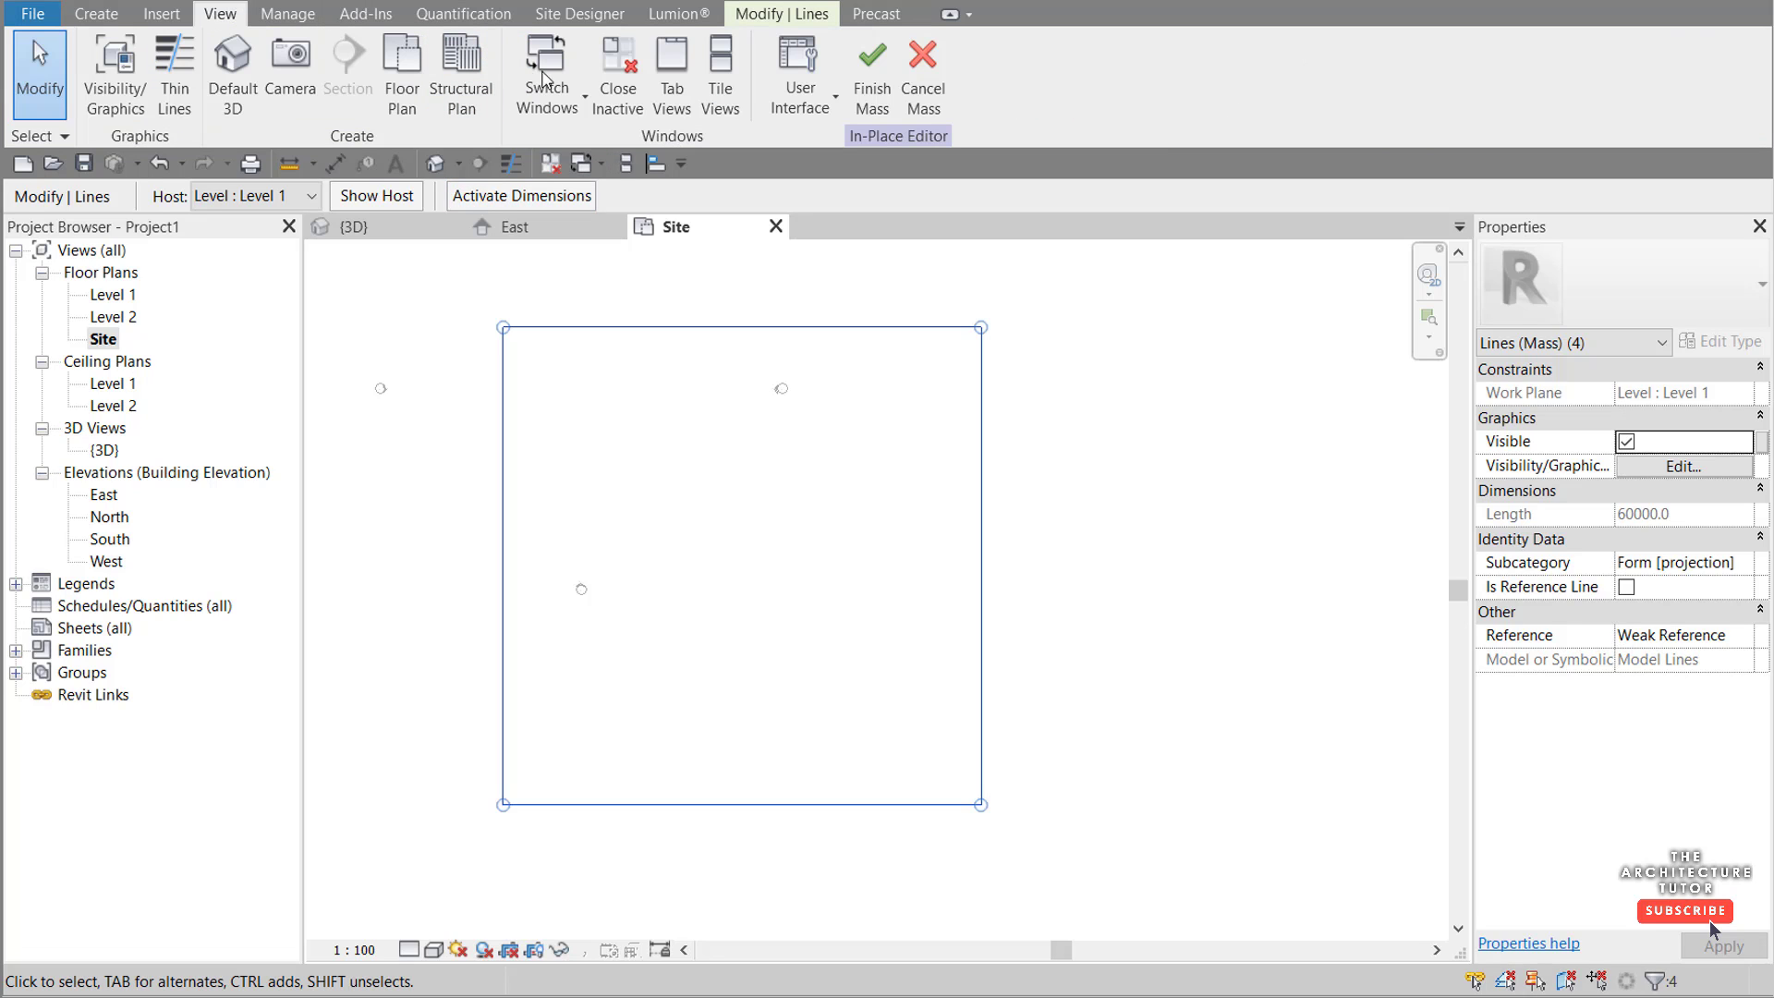
pyautogui.click(718, 95)
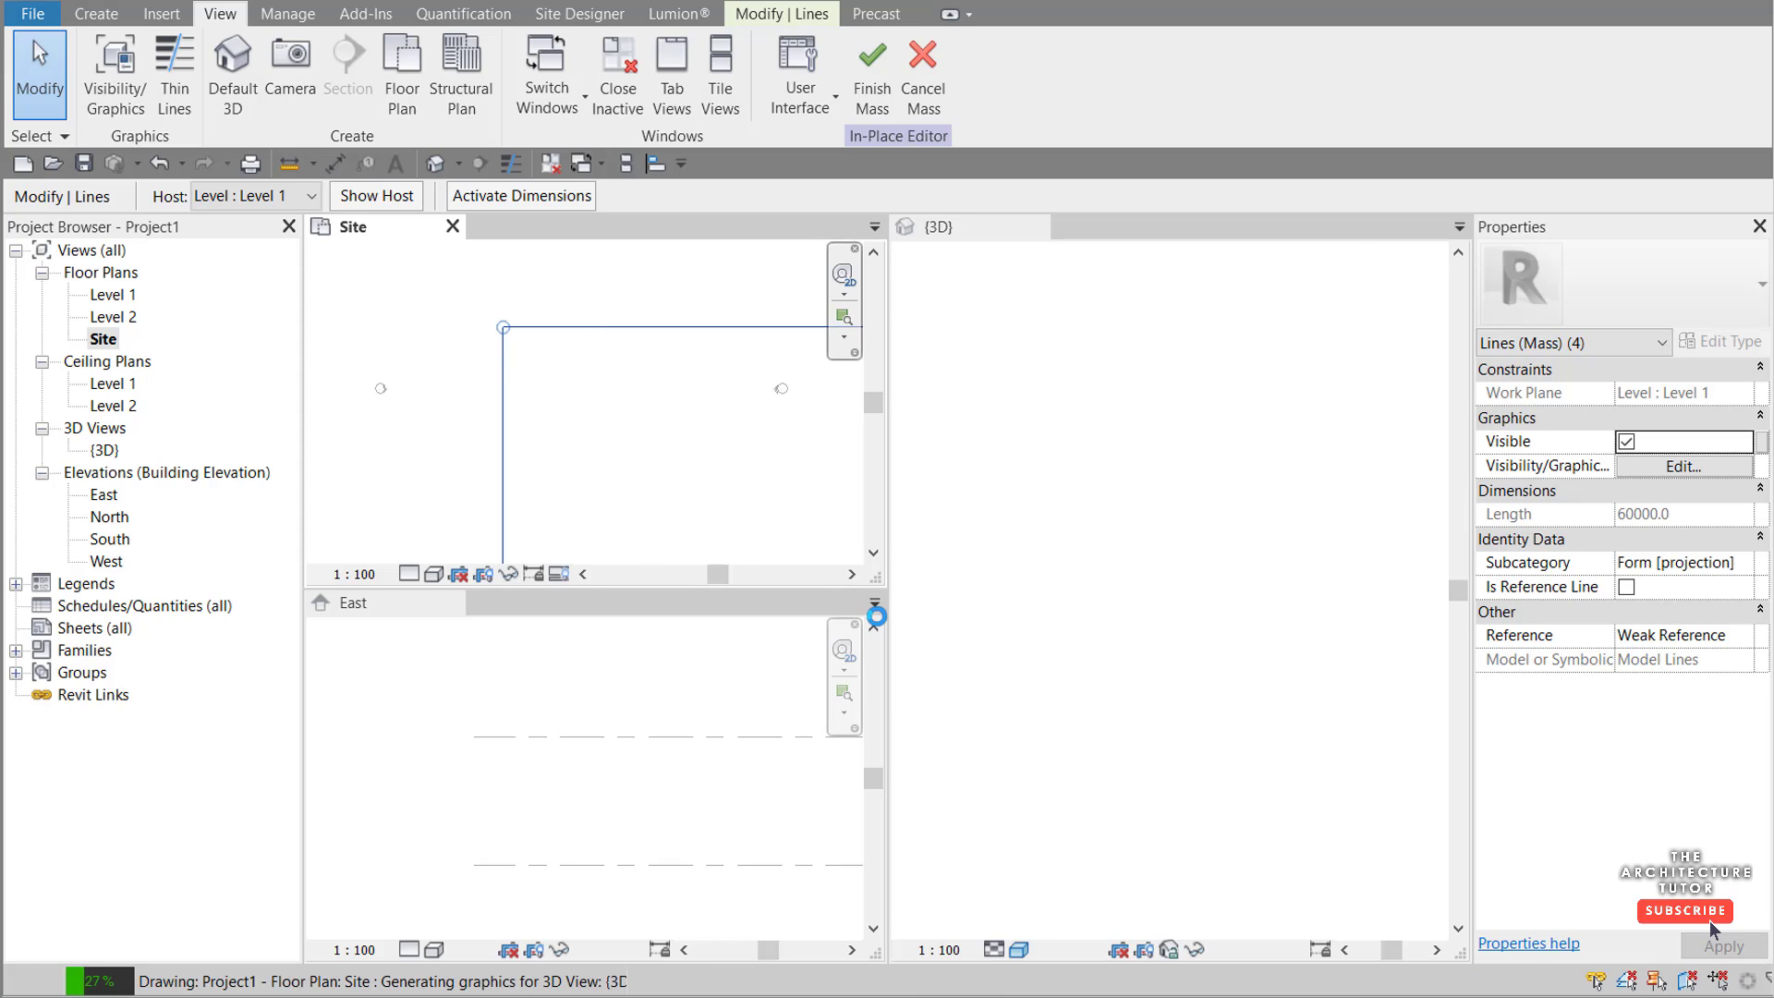
pyautogui.click(459, 610)
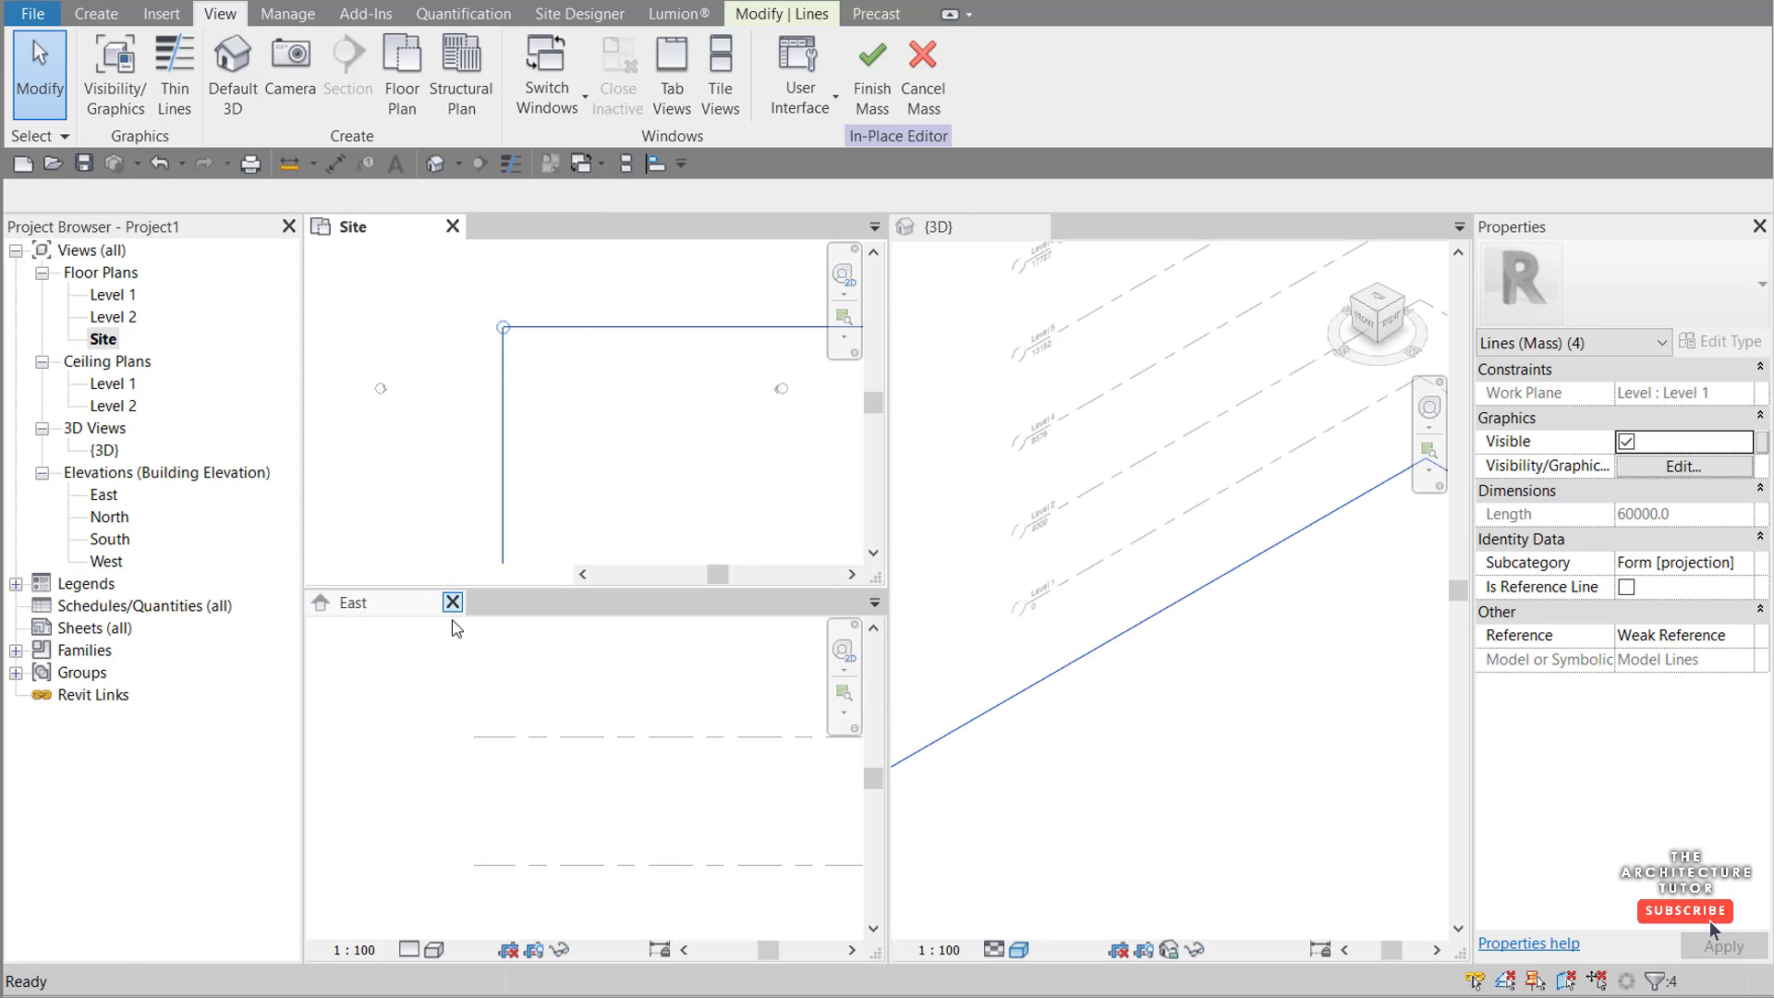
pyautogui.click(445, 626)
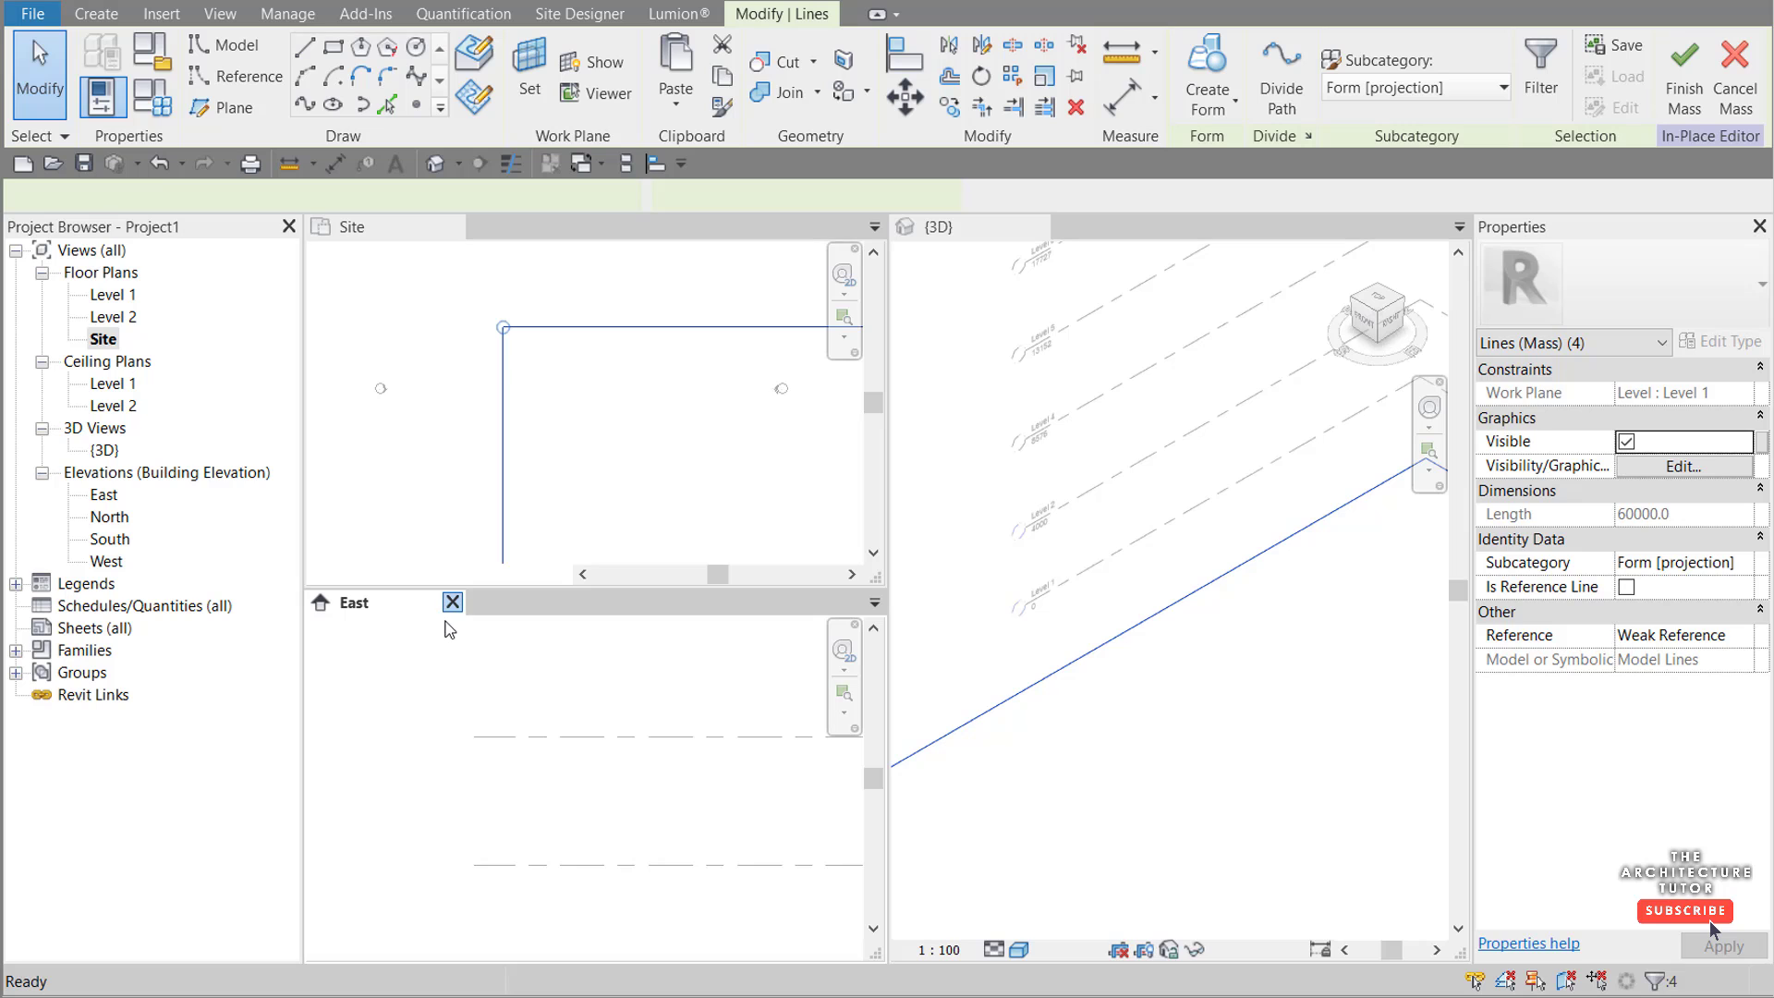
pyautogui.click(453, 601)
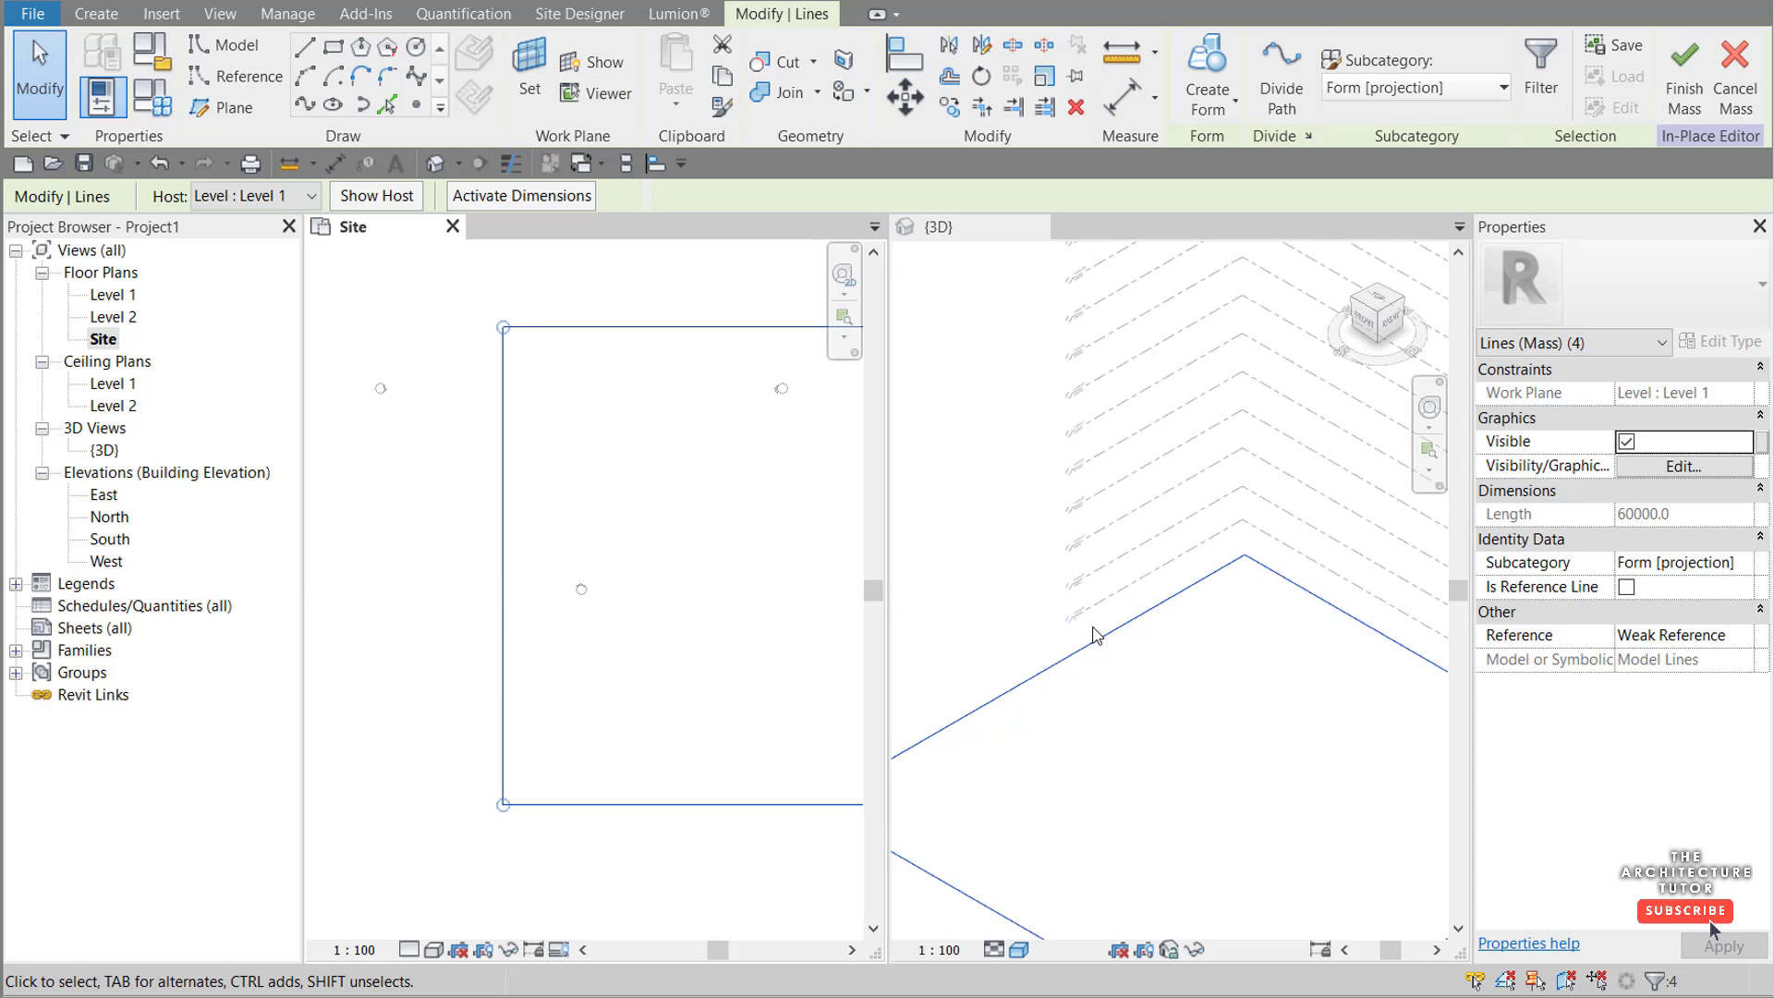
pyautogui.scroll(-3, 1096, 635)
pyautogui.scroll(-3, 1095, 693)
pyautogui.scroll(-3, 1095, 776)
pyautogui.scroll(-2, 1100, 803)
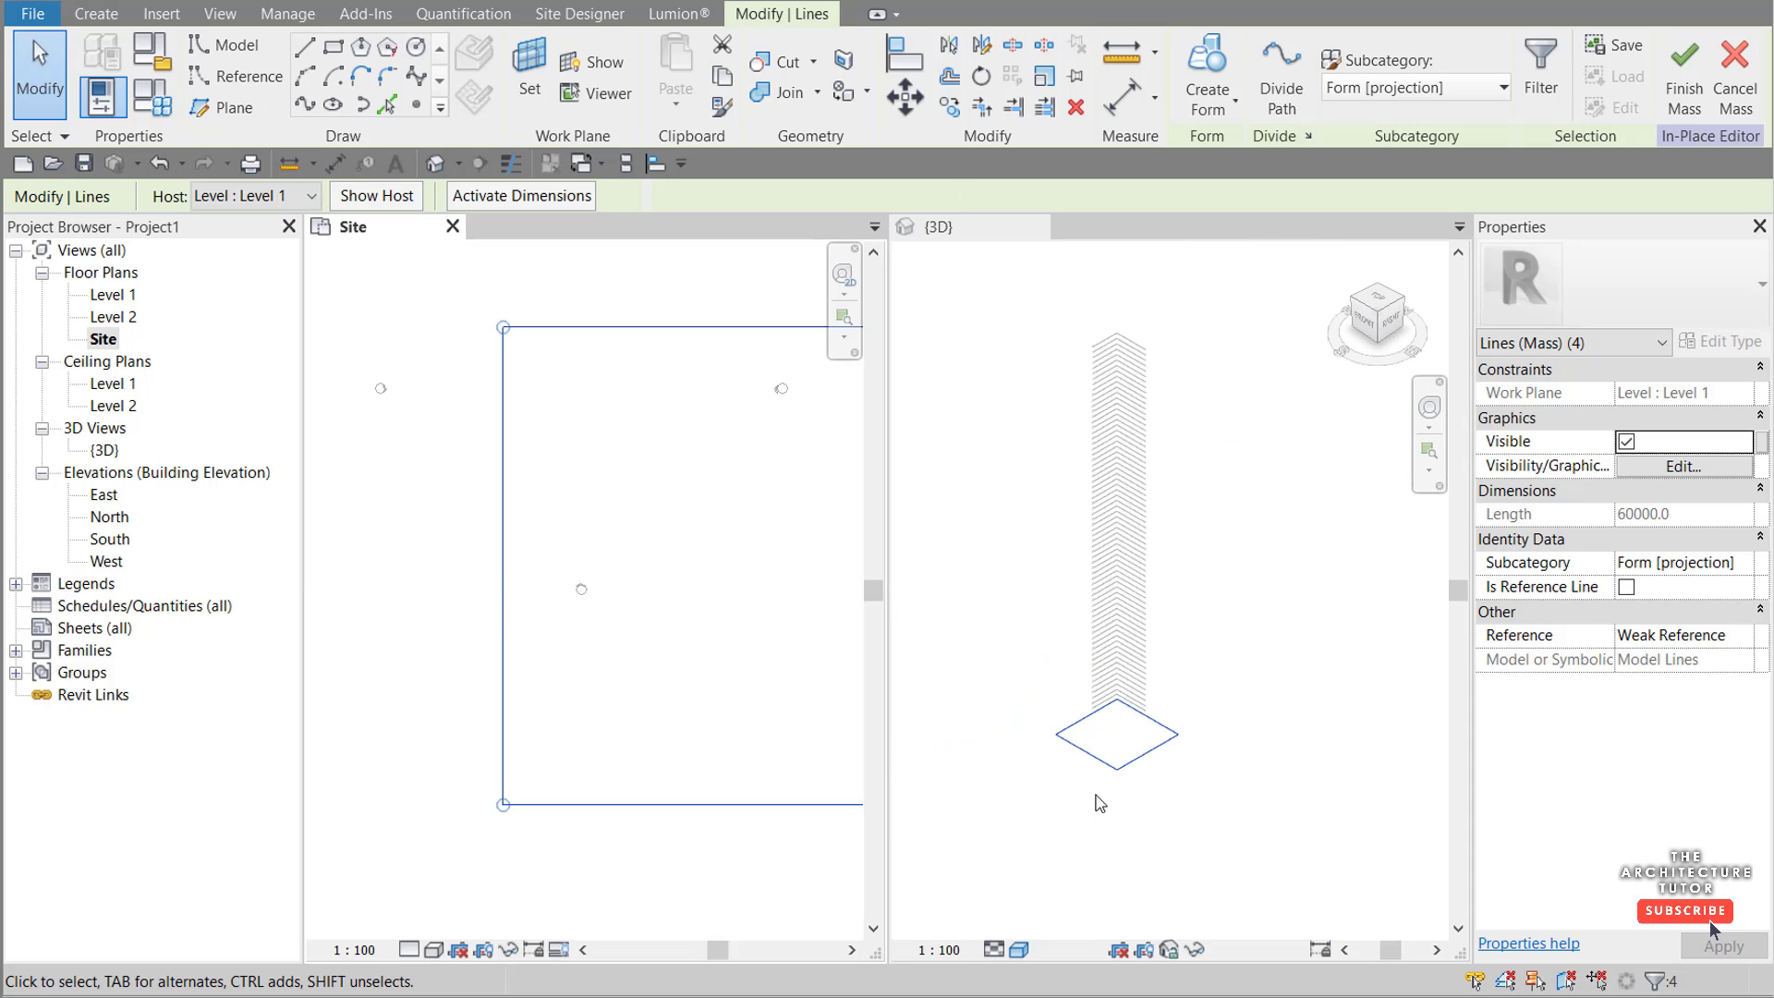
pyautogui.scroll(2, 1087, 824)
pyautogui.scroll(1, 1101, 425)
pyautogui.scroll(1, 1118, 791)
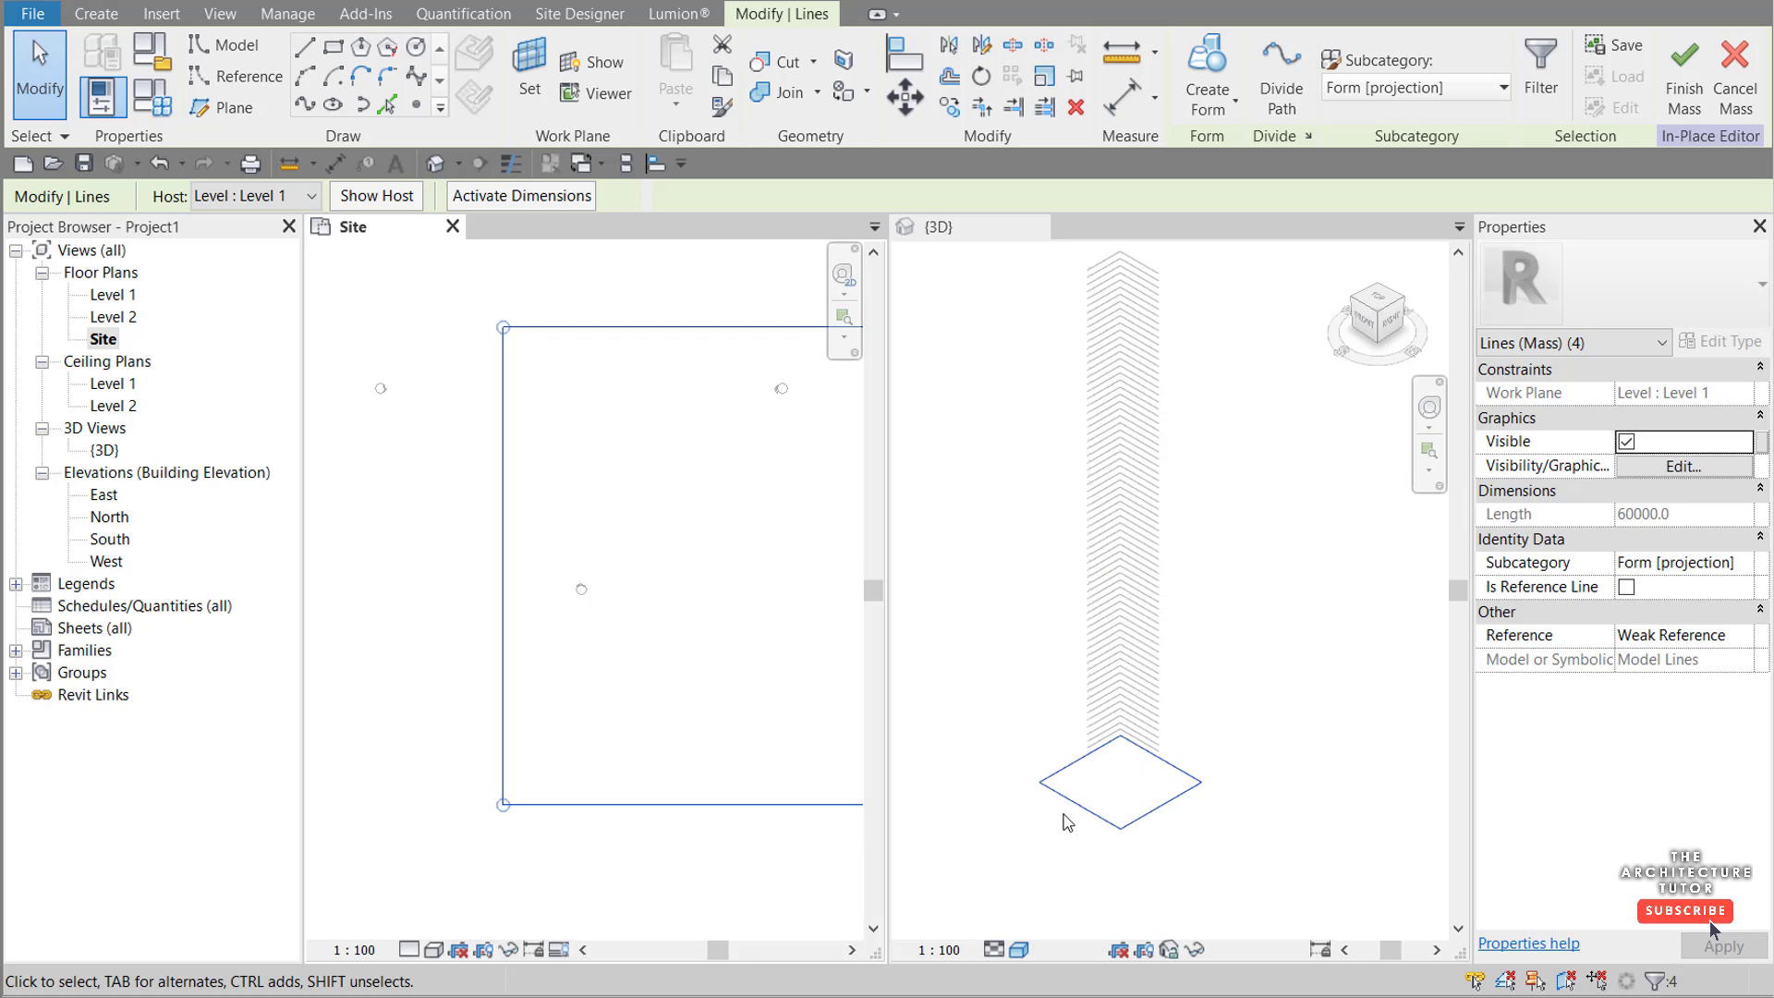
pyautogui.scroll(-2, 533, 718)
pyautogui.scroll(-2, 590, 708)
pyautogui.scroll(2, 590, 708)
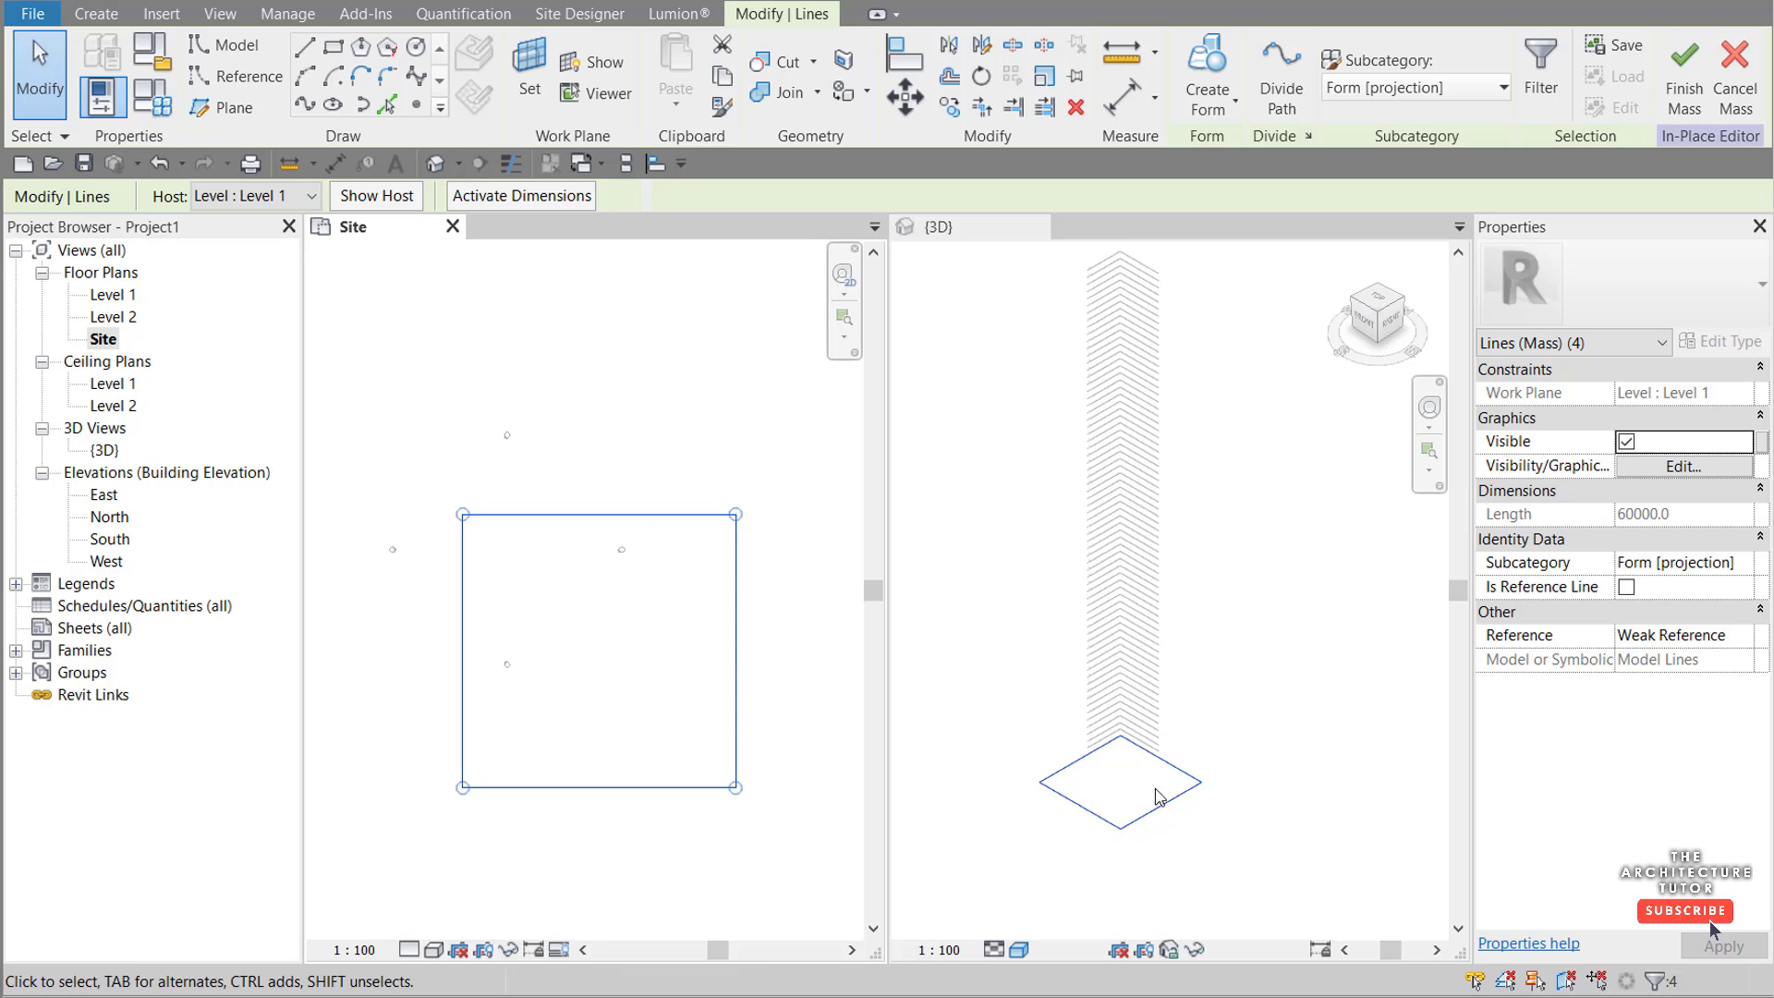
pyautogui.scroll(1, 1127, 806)
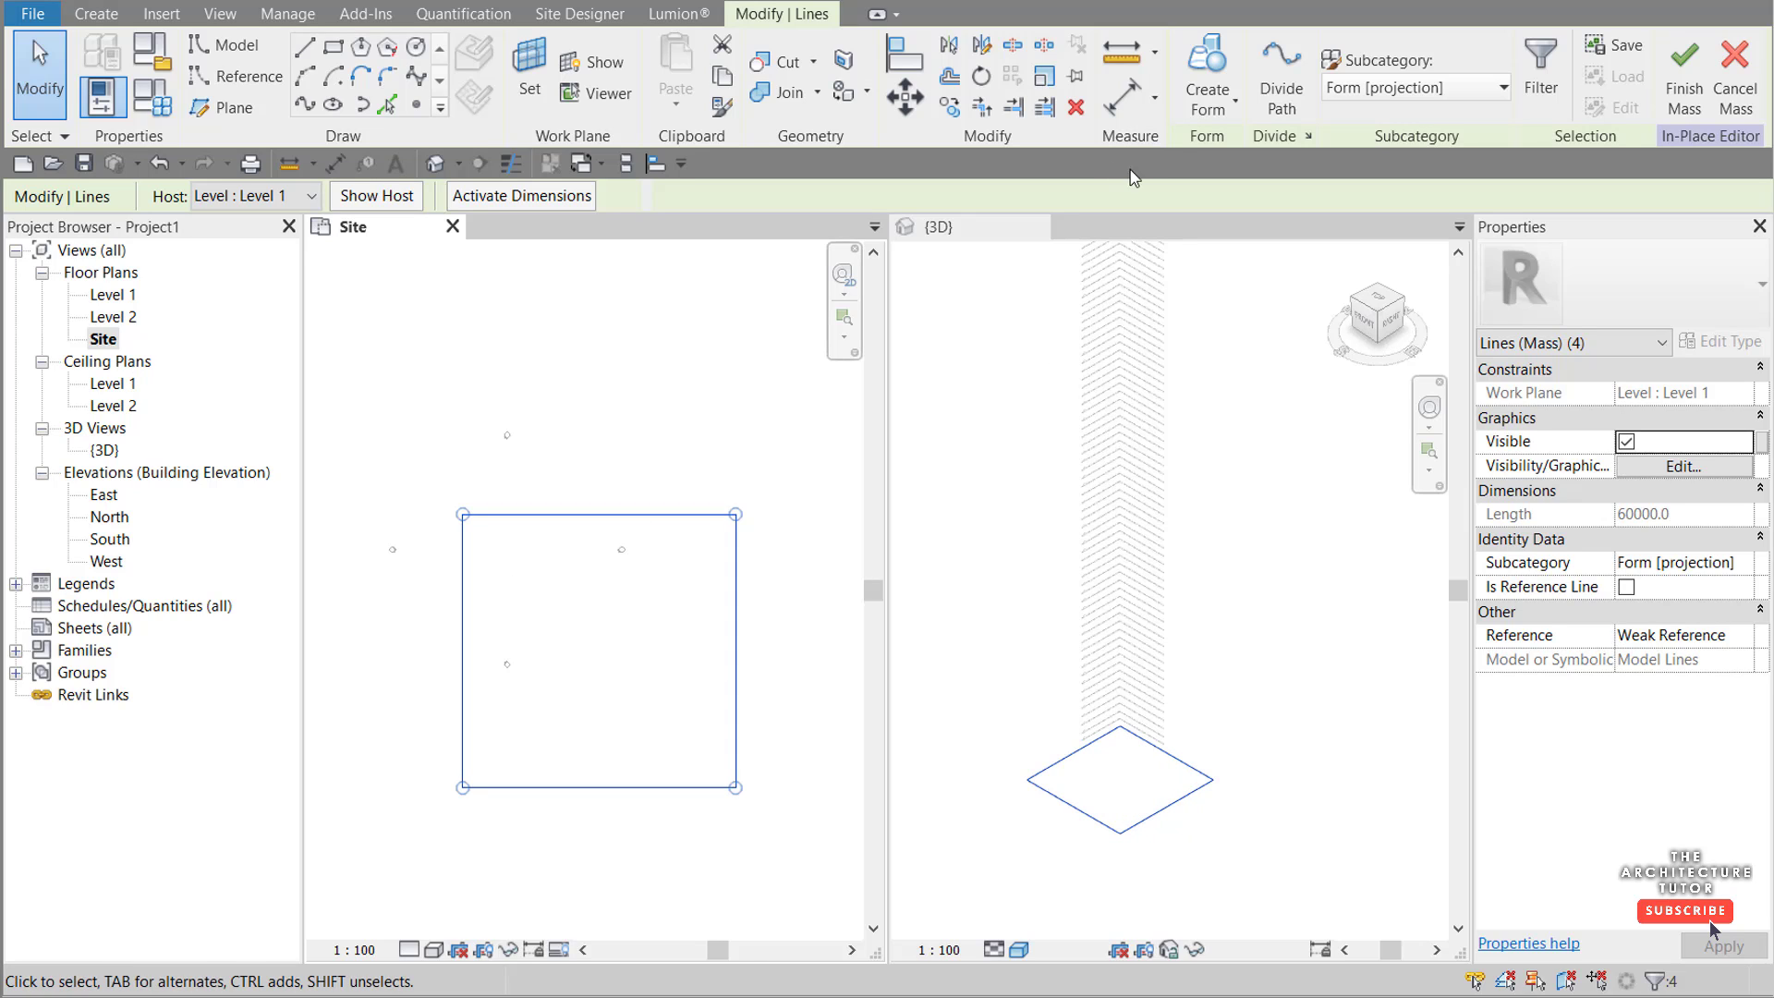
# Step: Extrude the selected four-line square into a solid form
pyautogui.click(1215, 110)
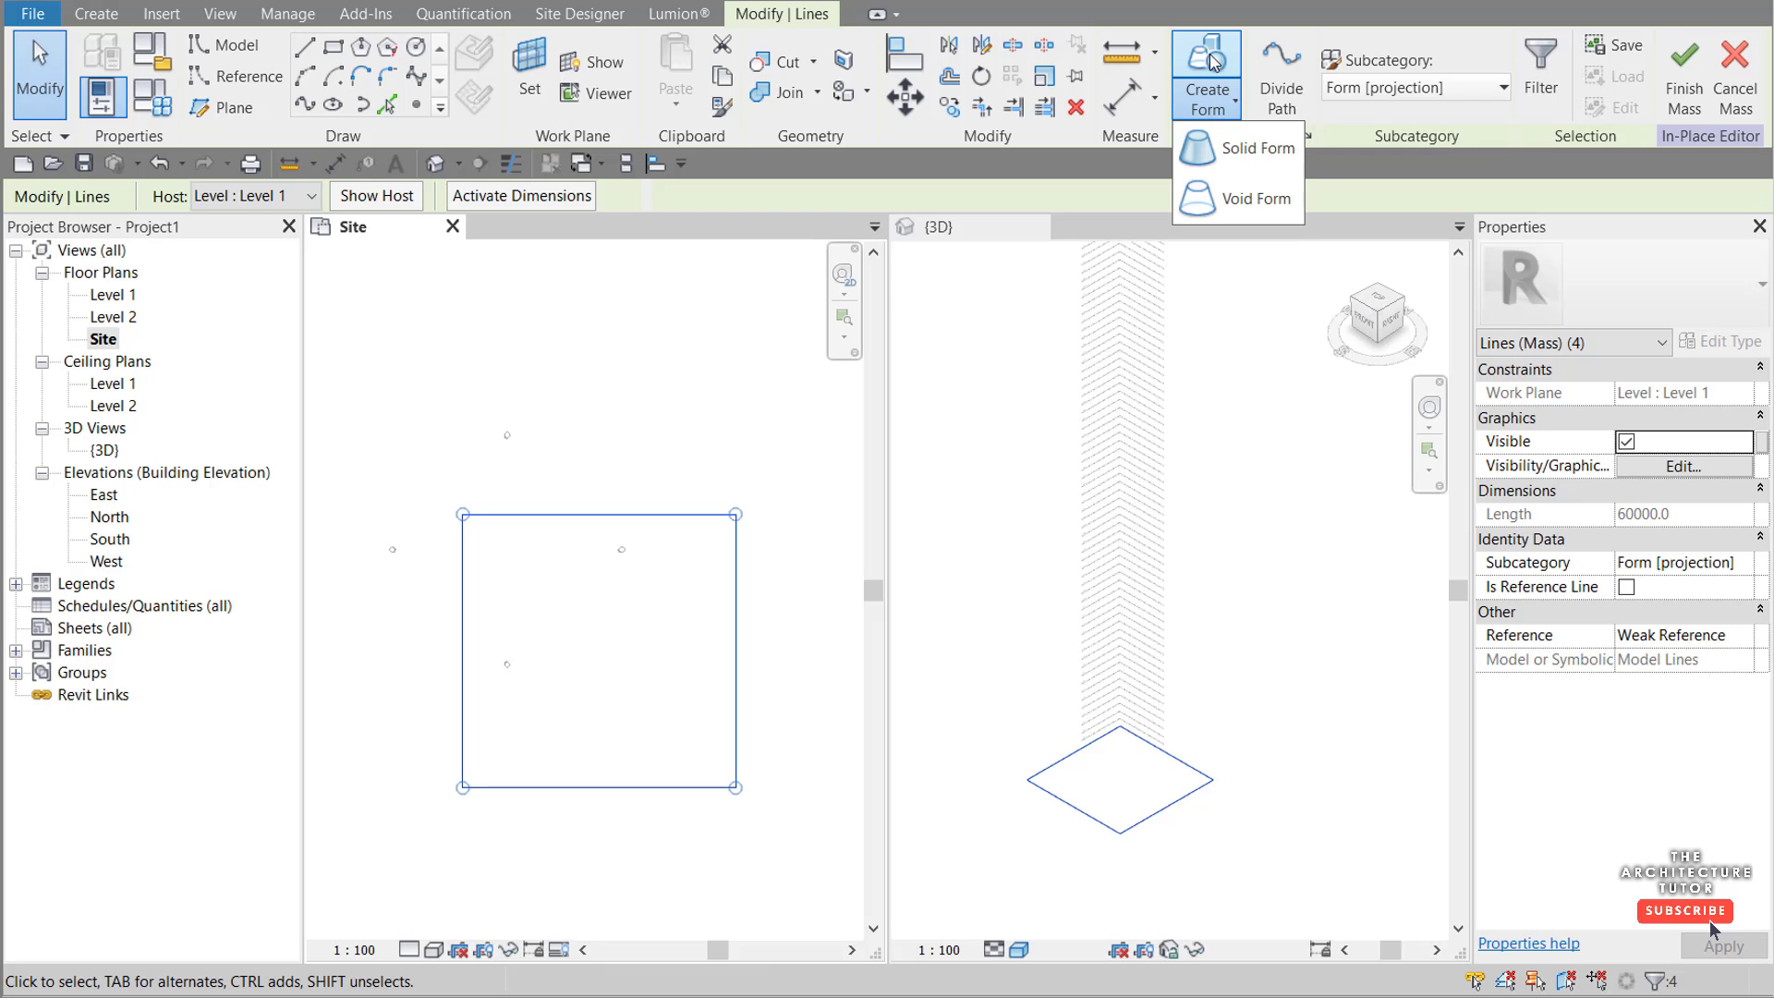
pyautogui.click(1256, 149)
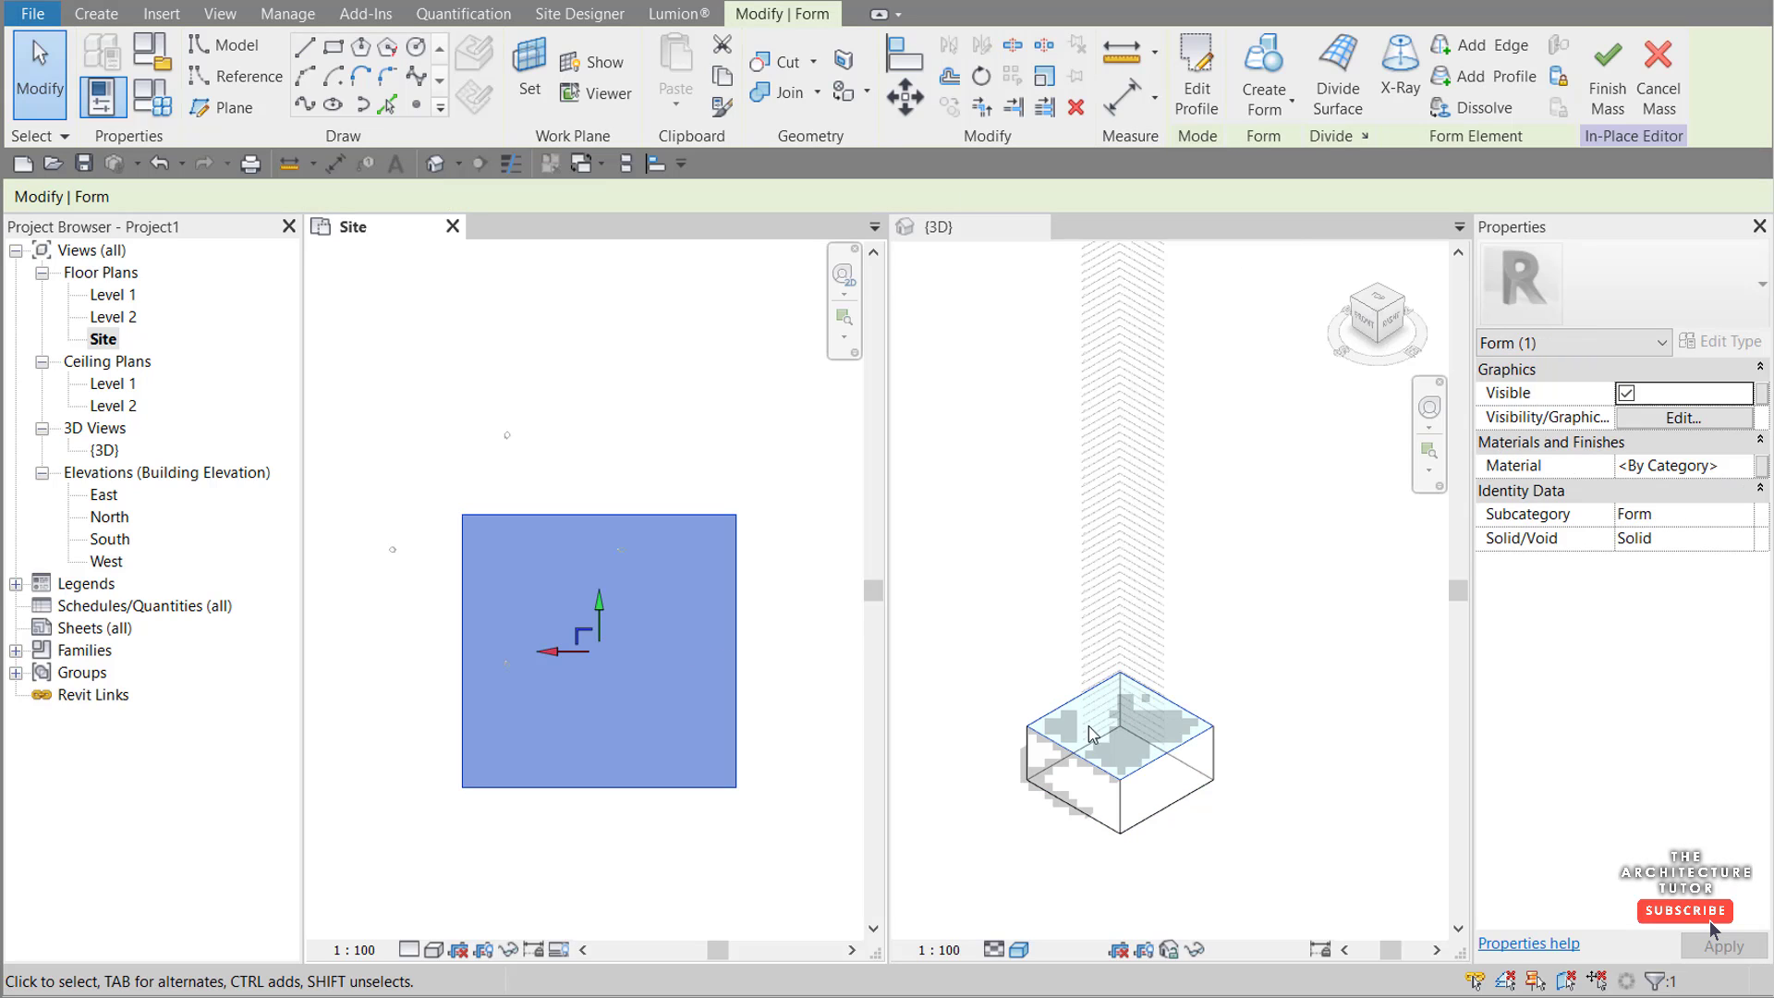
pyautogui.scroll(1, 1095, 736)
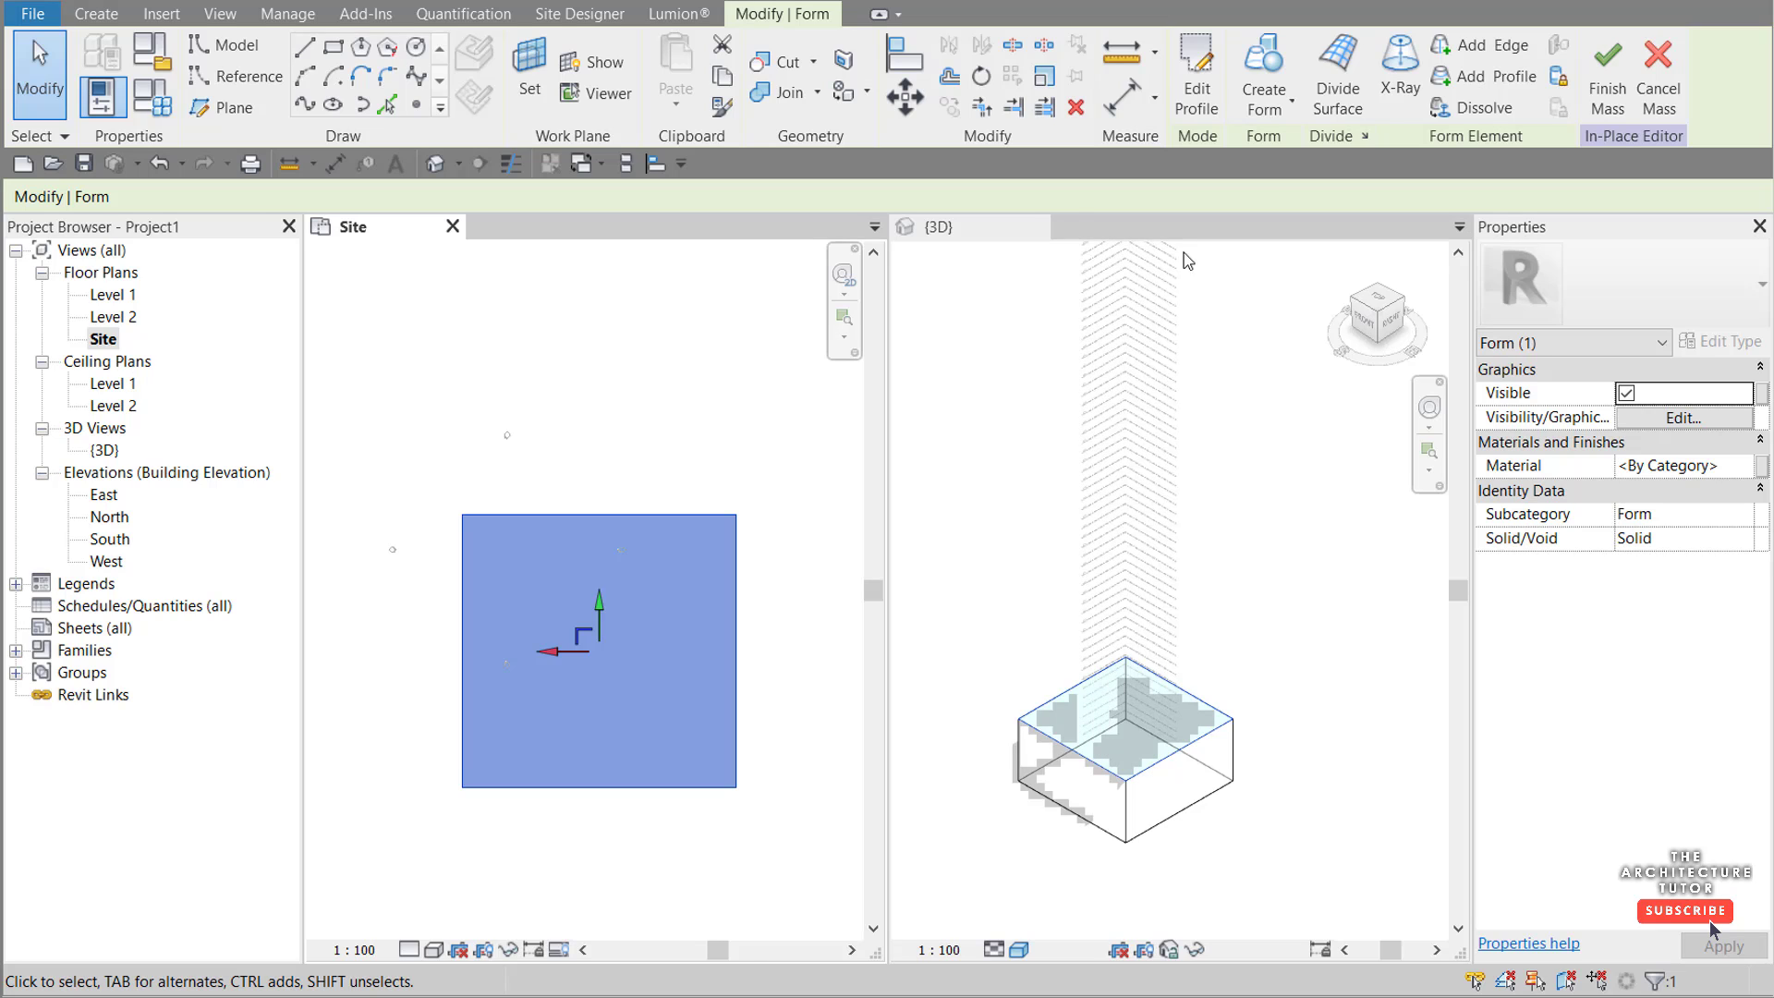
# Step: Drag the box form's top face up to 306000 mm so it meets the highest level
pyautogui.click(988, 239)
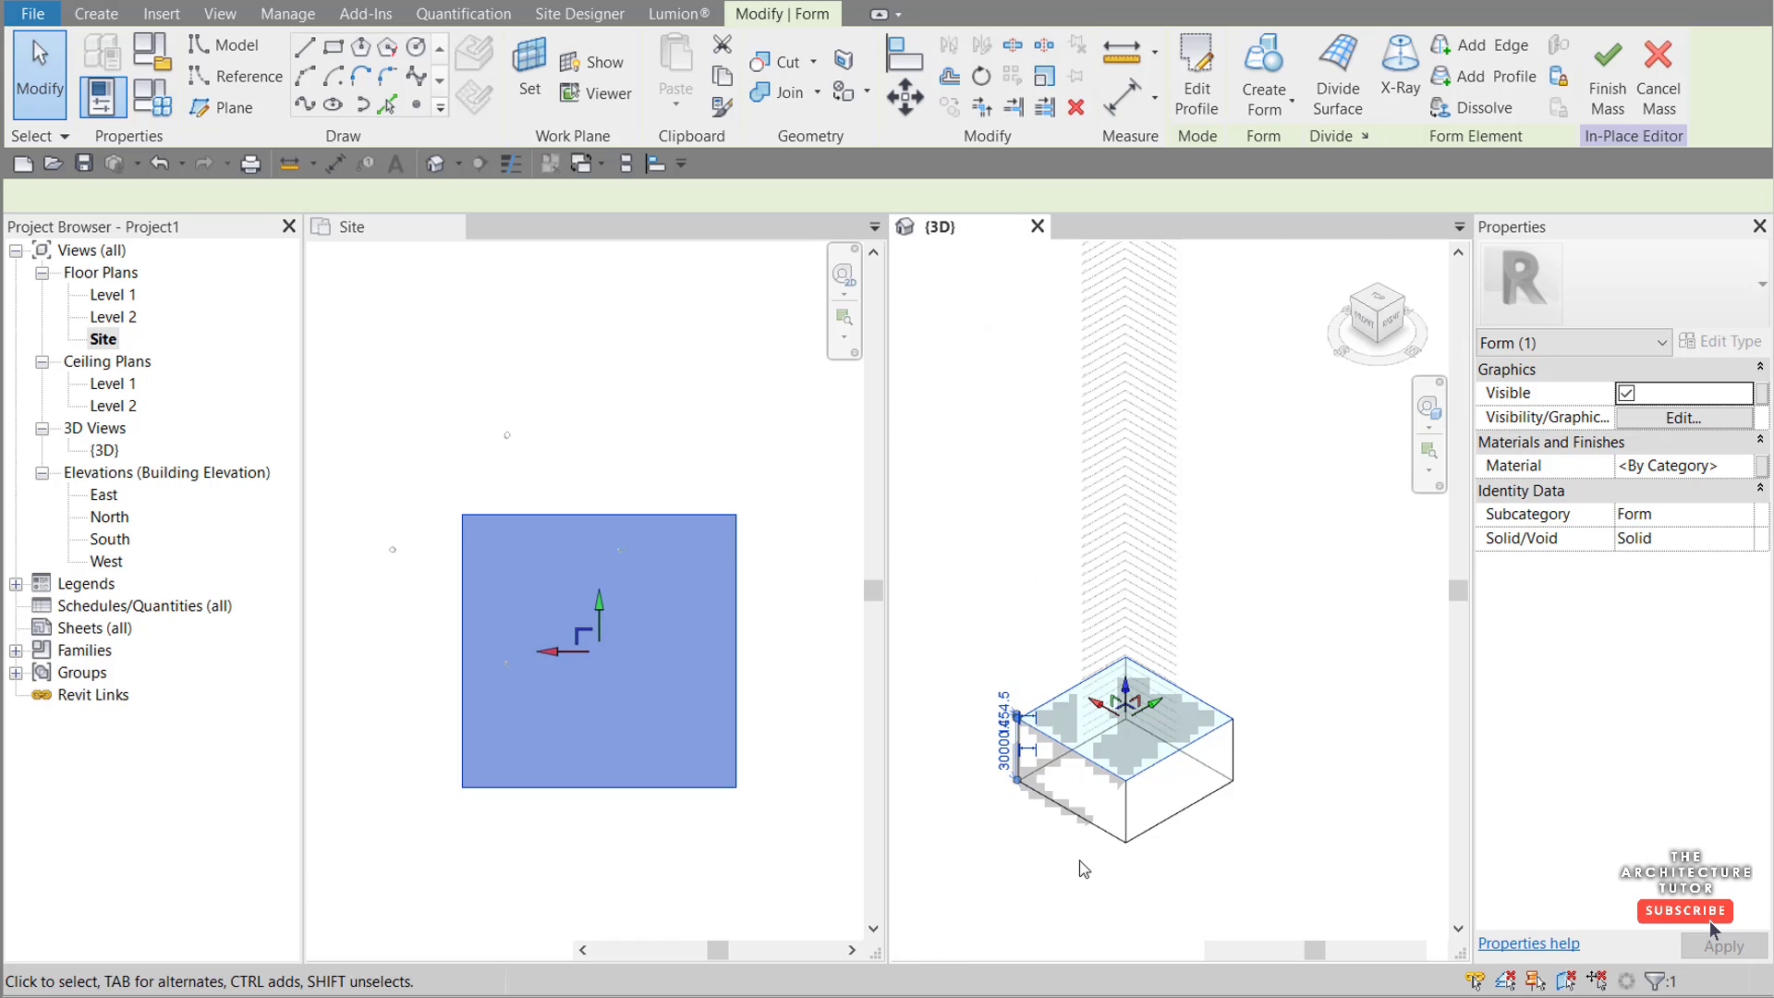
pyautogui.click(1095, 776)
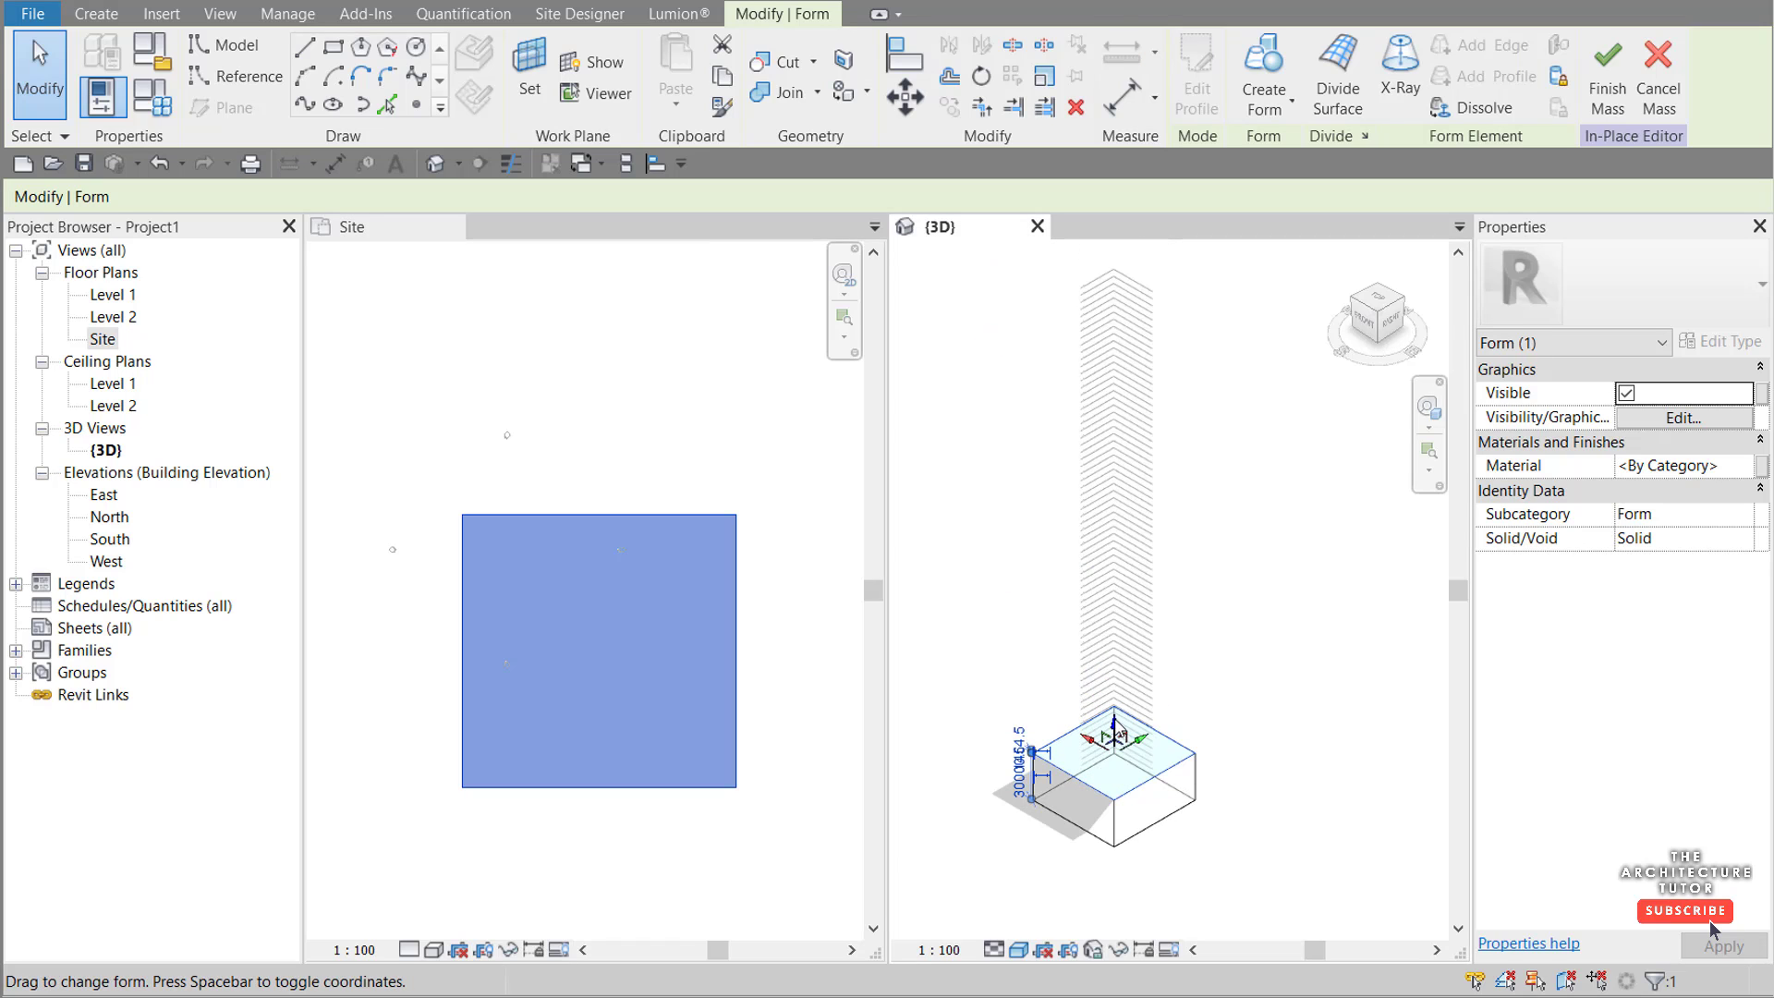
pyautogui.moveTo(1116, 734)
pyautogui.mouseDown()
pyautogui.moveTo(1109, 486)
pyautogui.moveTo(1137, 286)
pyautogui.mouseUp()
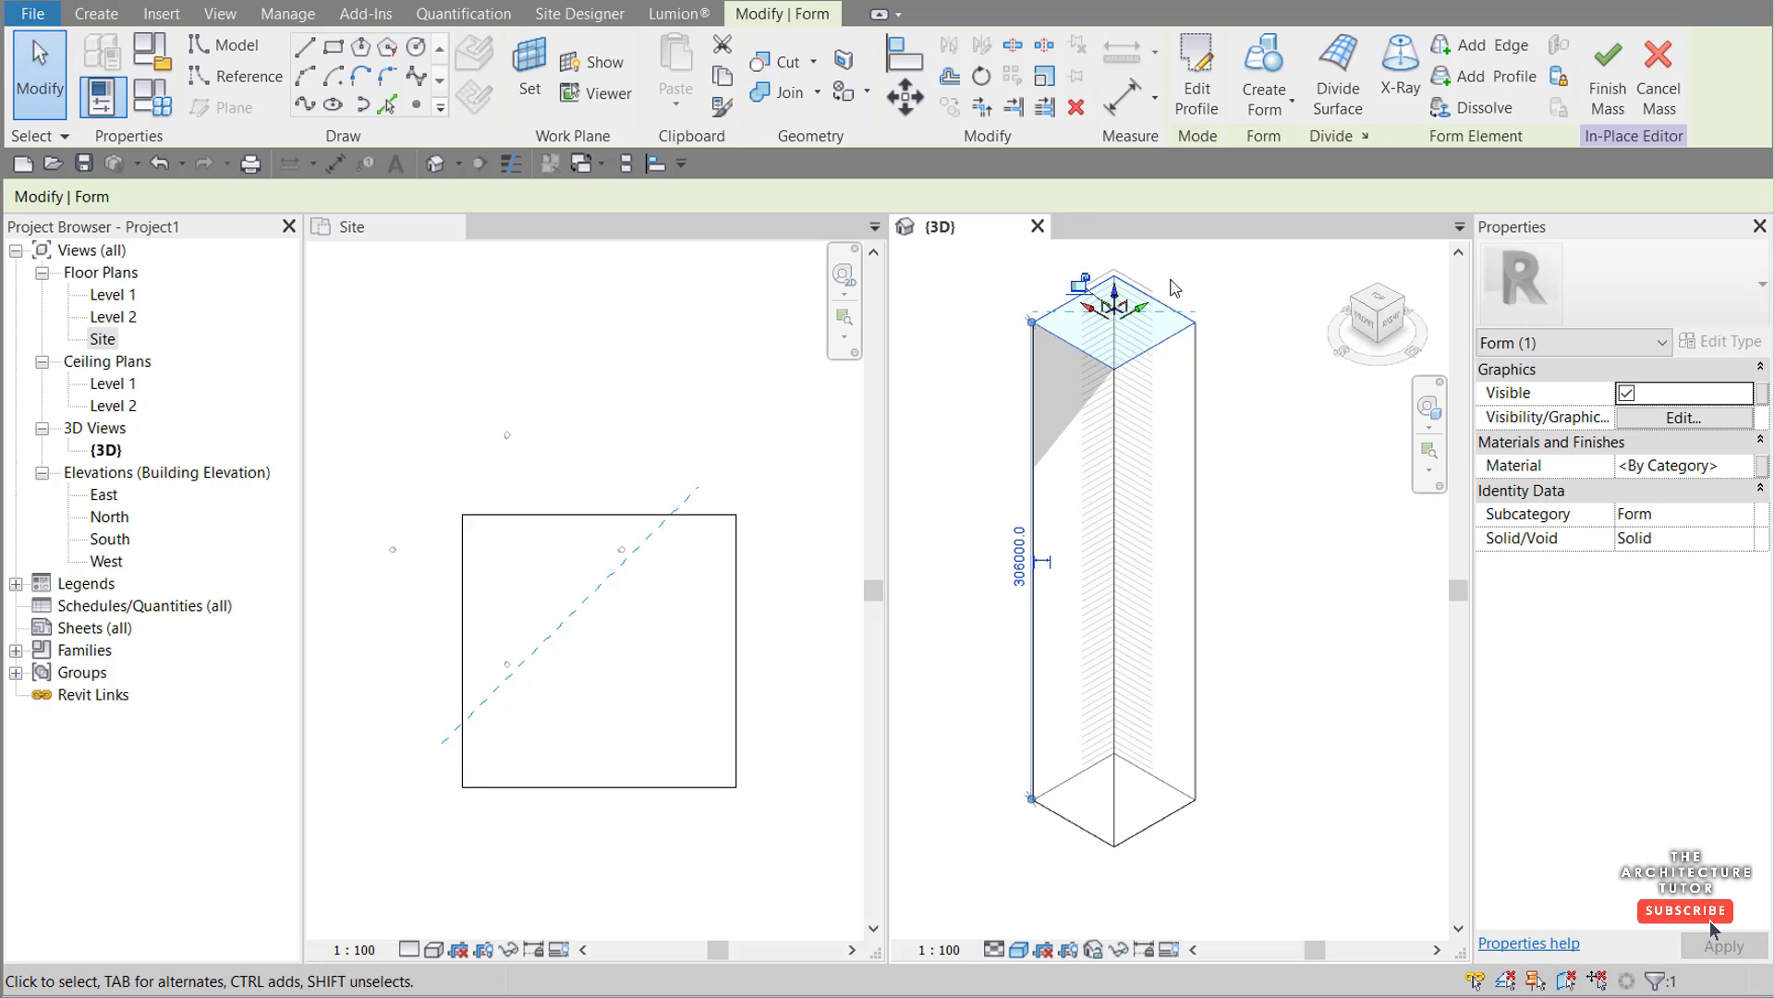
pyautogui.scroll(1, 1095, 299)
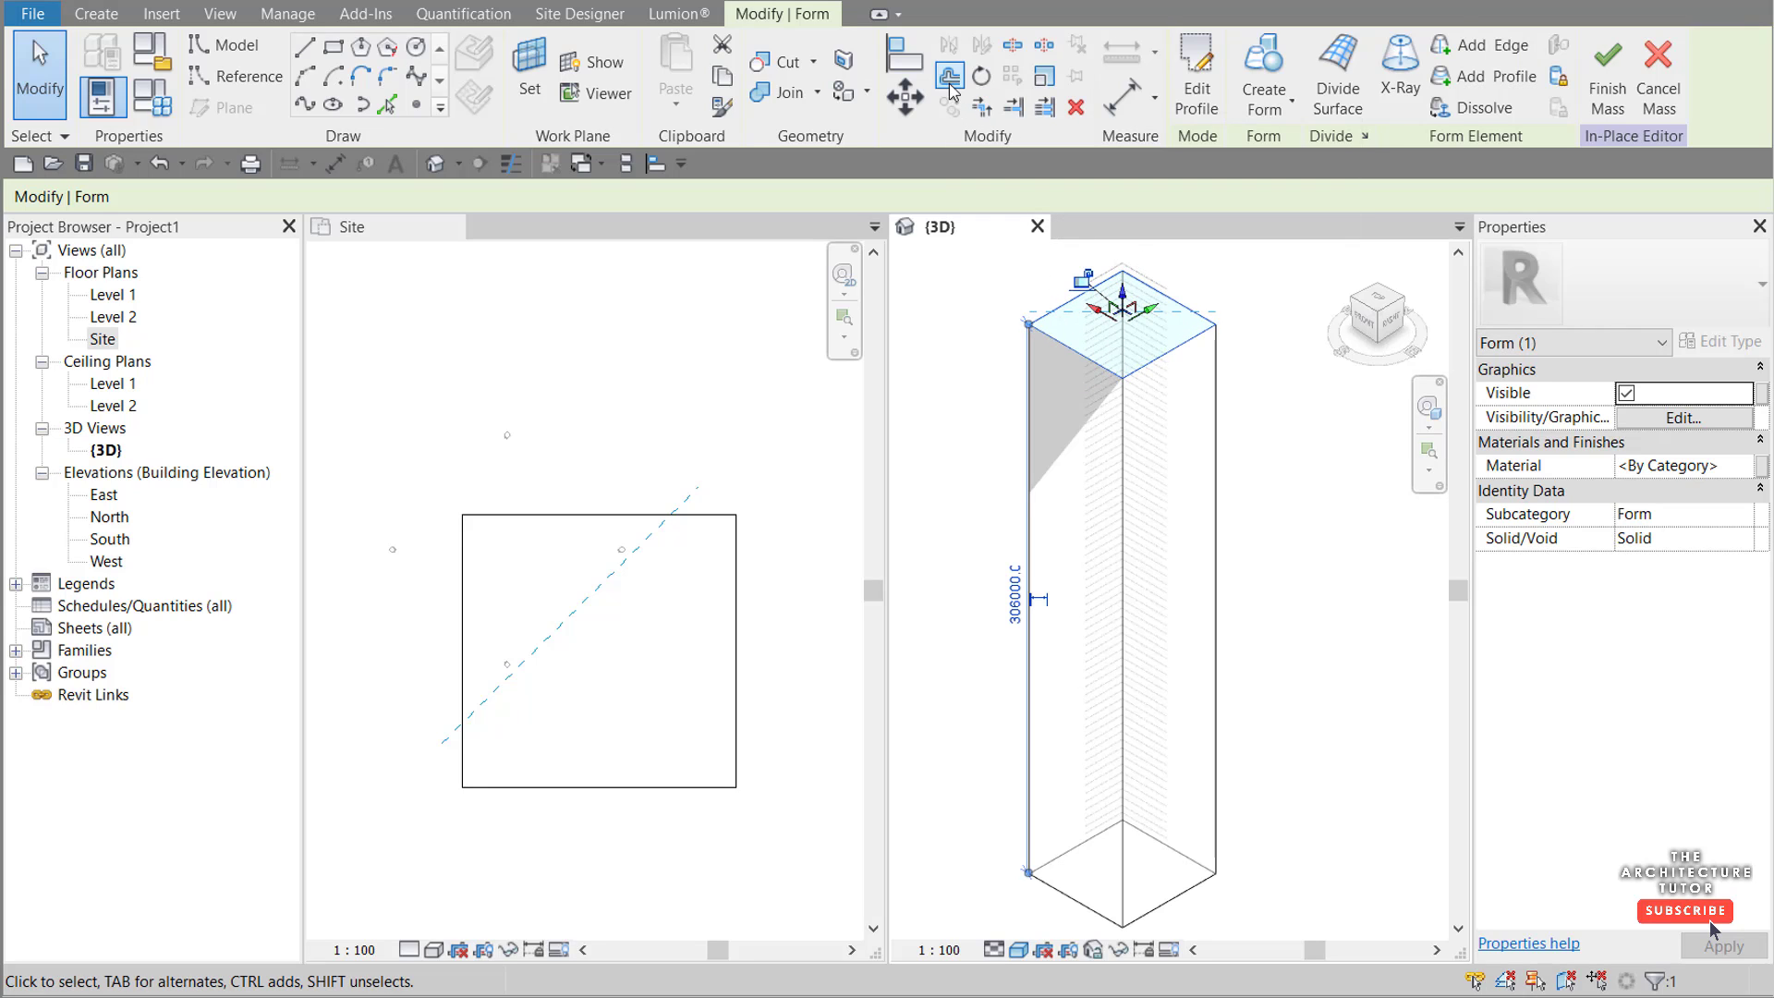
# Step: Rotate the tower's top face 90 degrees, then orbit to check the twist
pyautogui.click(980, 81)
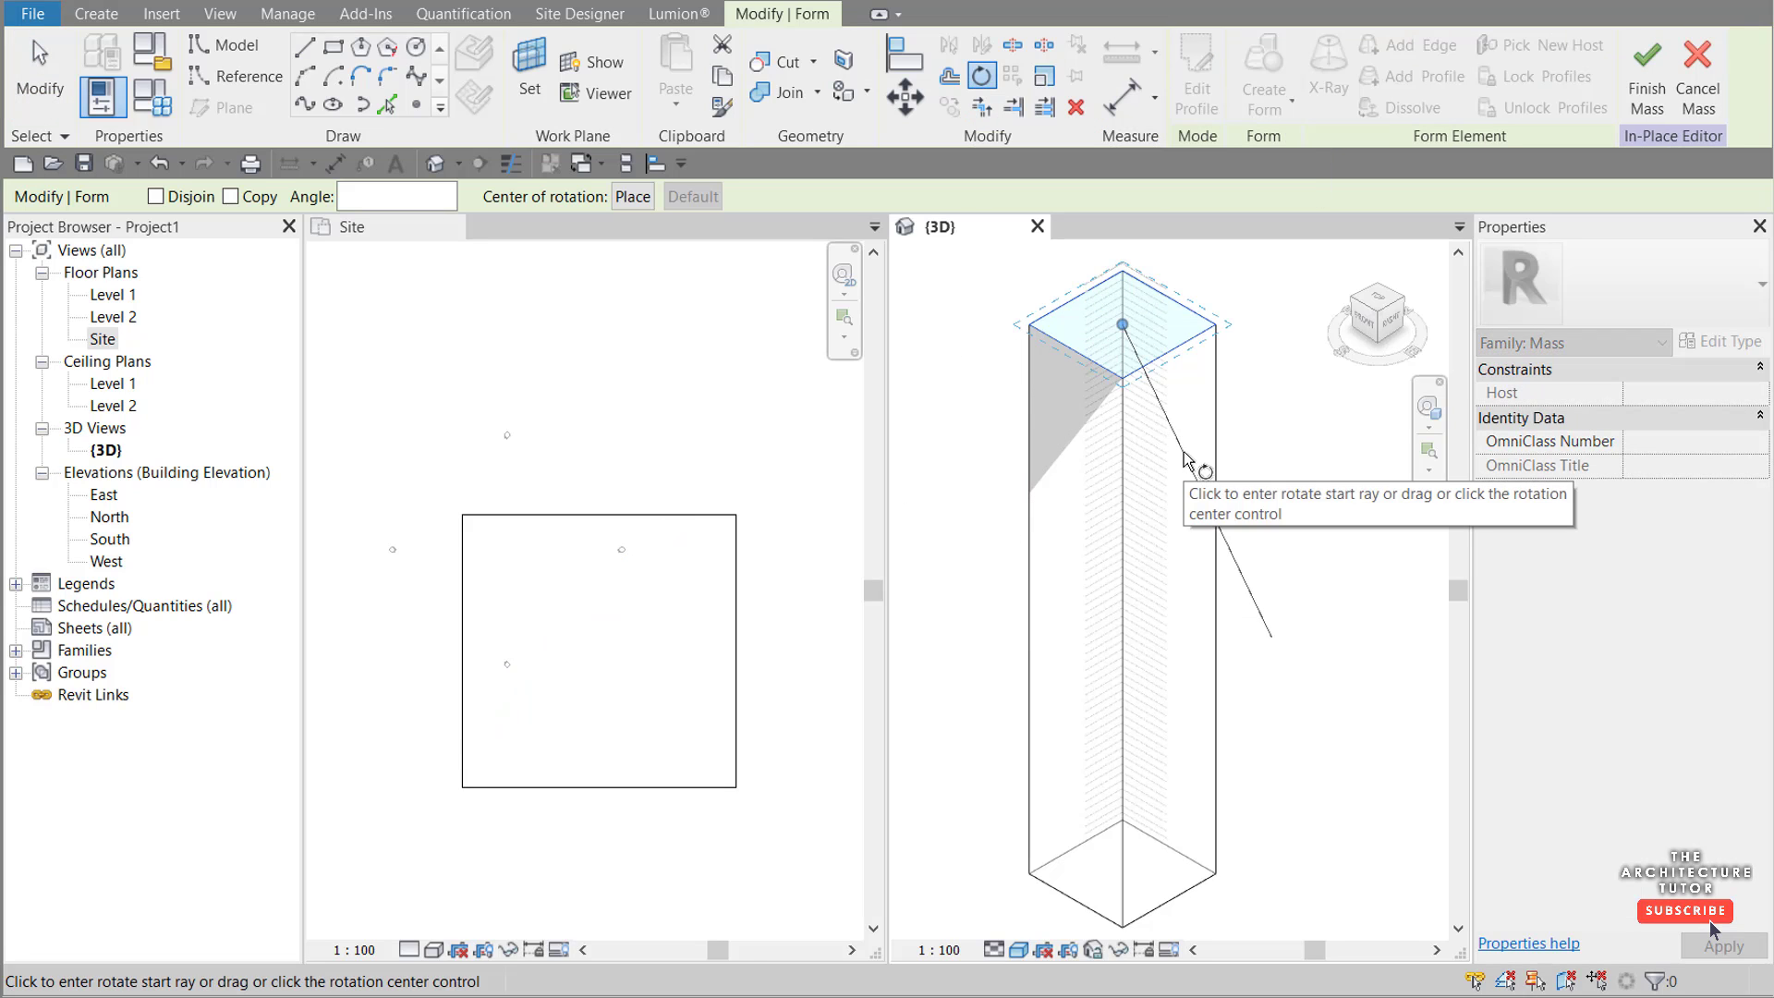
pyautogui.click(1182, 454)
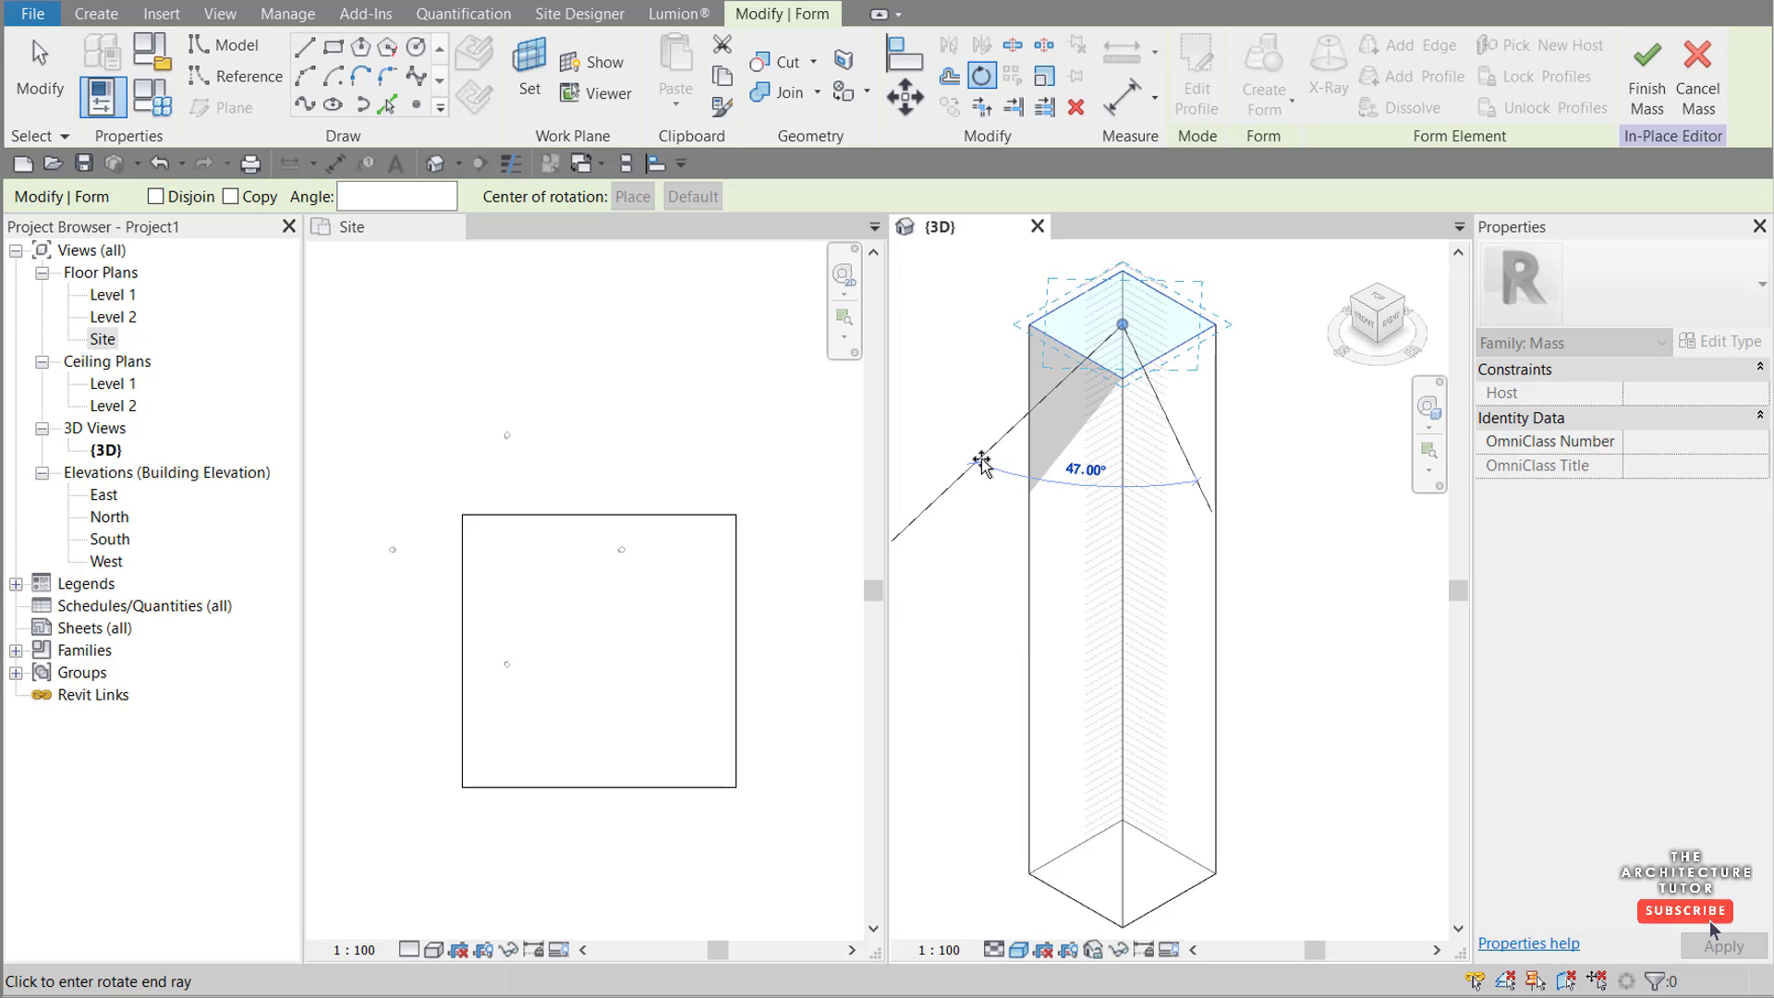
pyautogui.write('90')
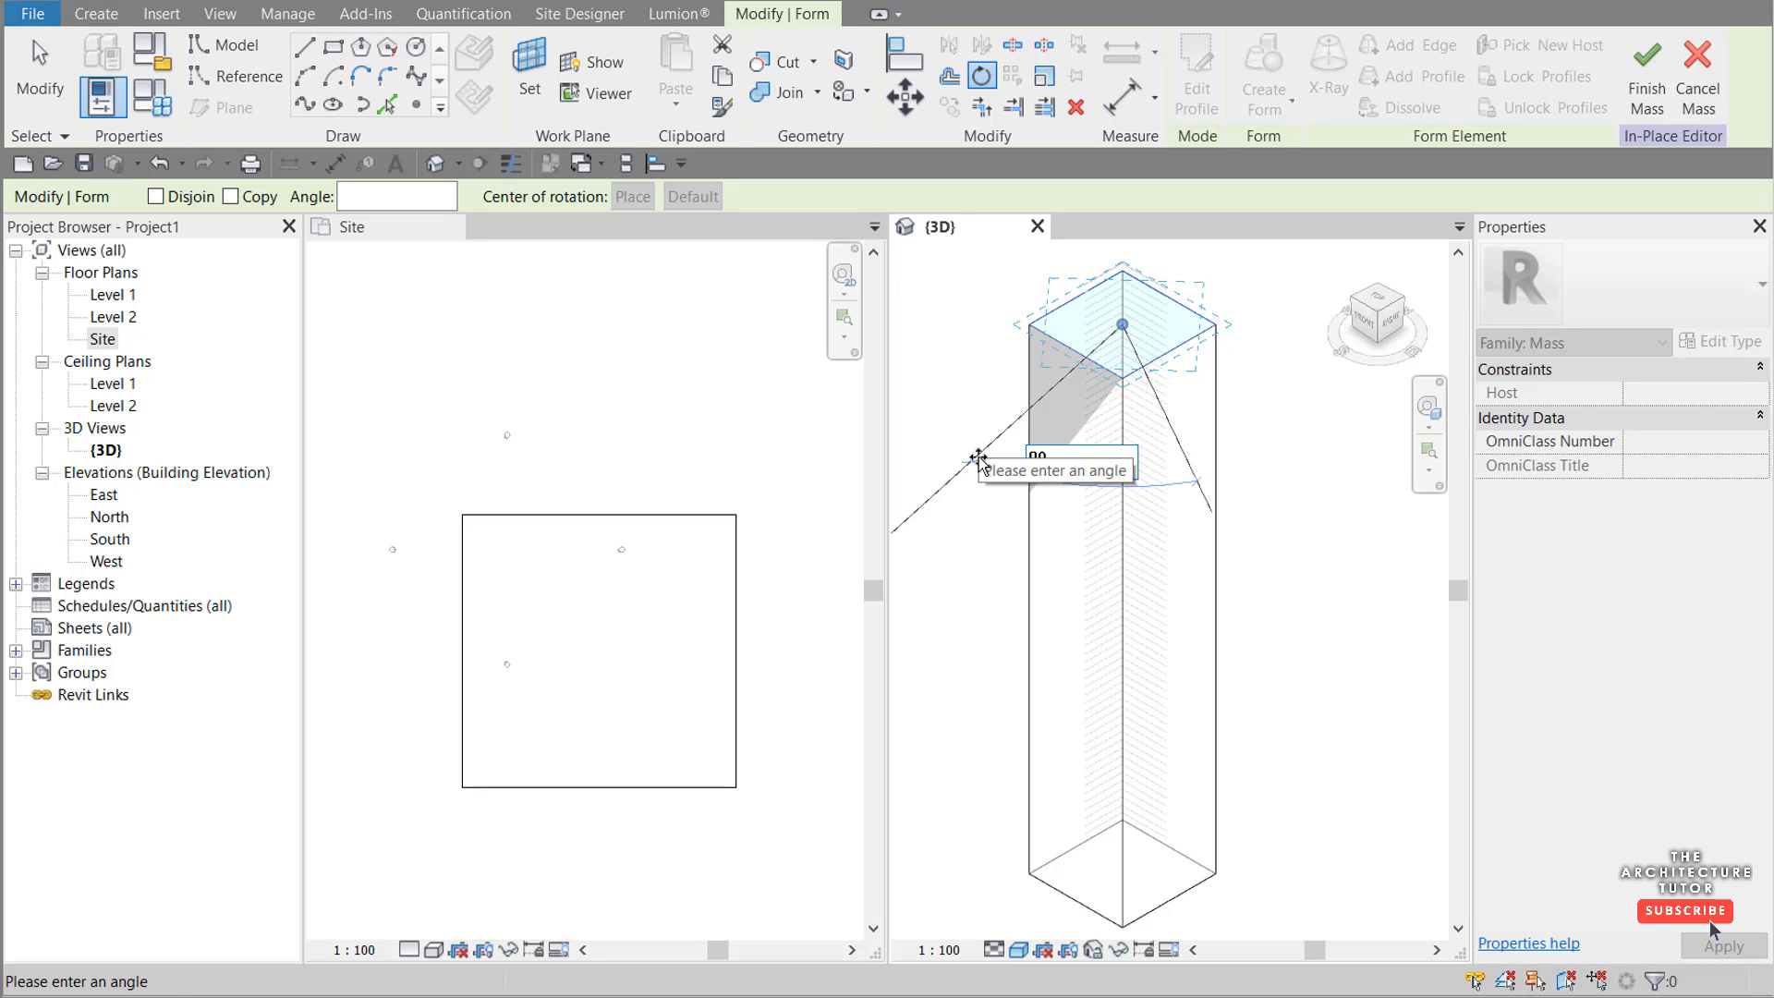
pyautogui.press('Return')
pyautogui.click(1279, 496)
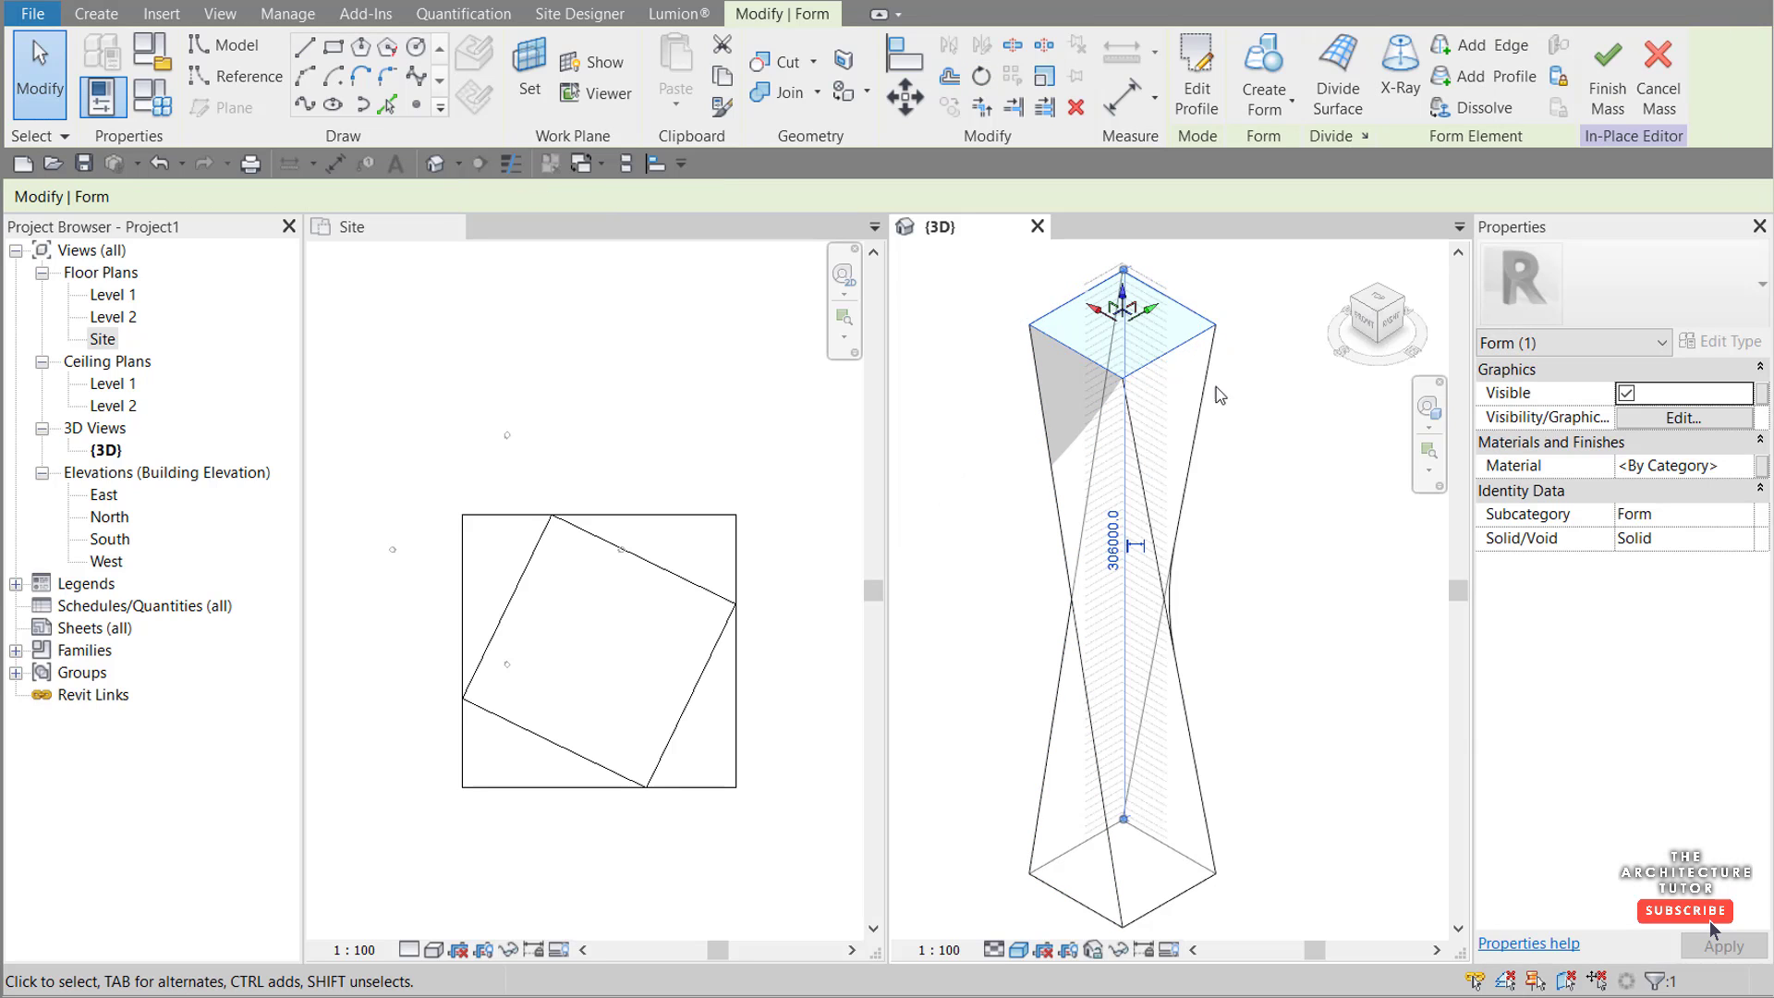
pyautogui.keyDown('shift'); pyautogui.moveTo(1243, 663); pyautogui.dragTo(1386, 630, button='middle'); pyautogui.keyUp('shift')
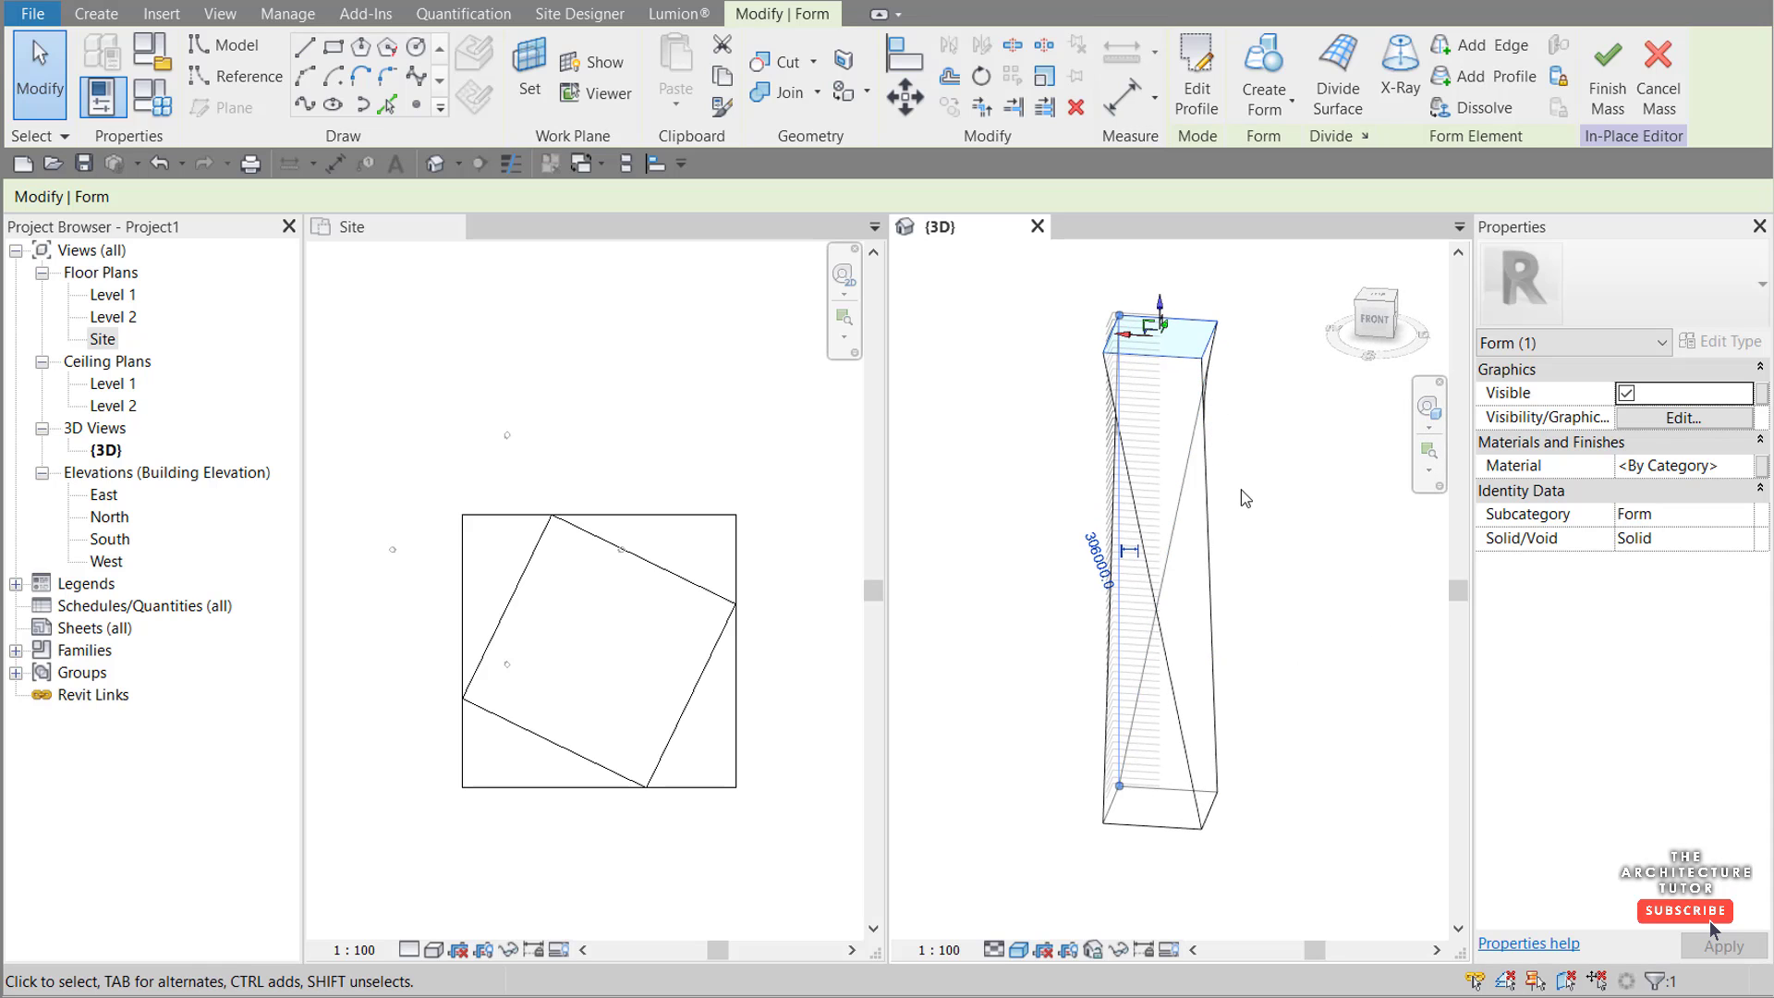
pyautogui.scroll(1, 1237, 488)
pyautogui.click(1237, 489)
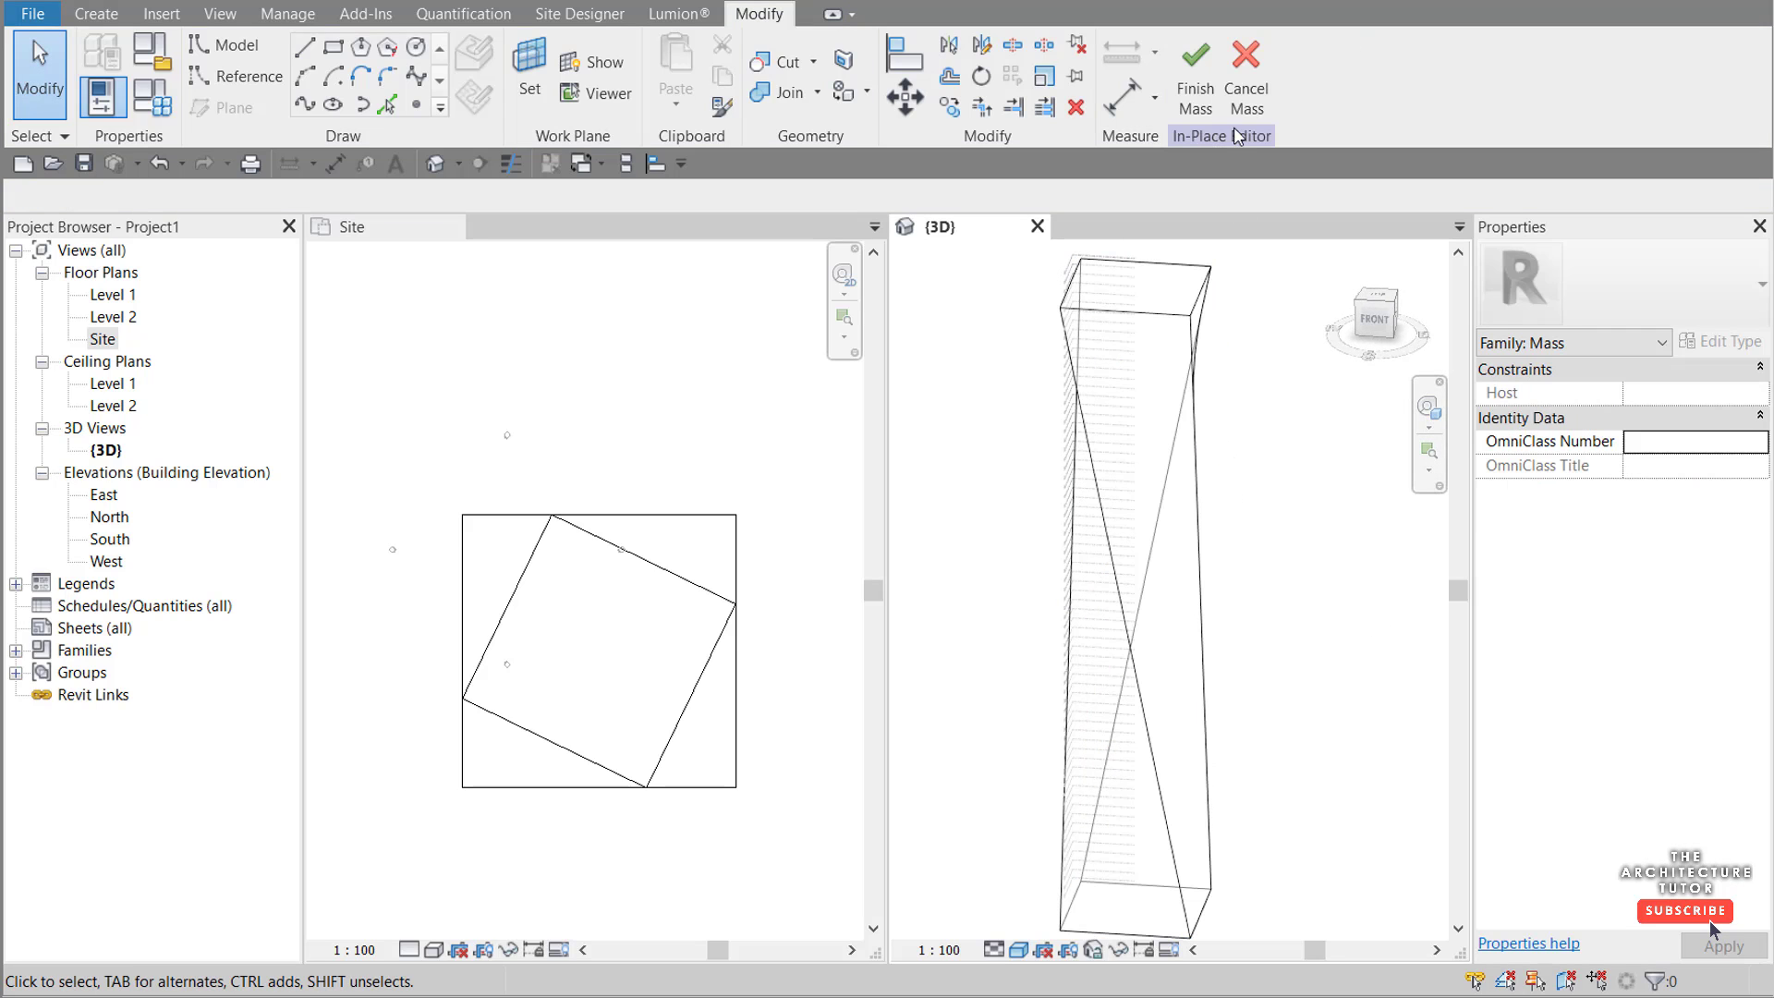
# Step: Finish the mass and select the twisted Cayan Tower mass
pyautogui.click(1197, 86)
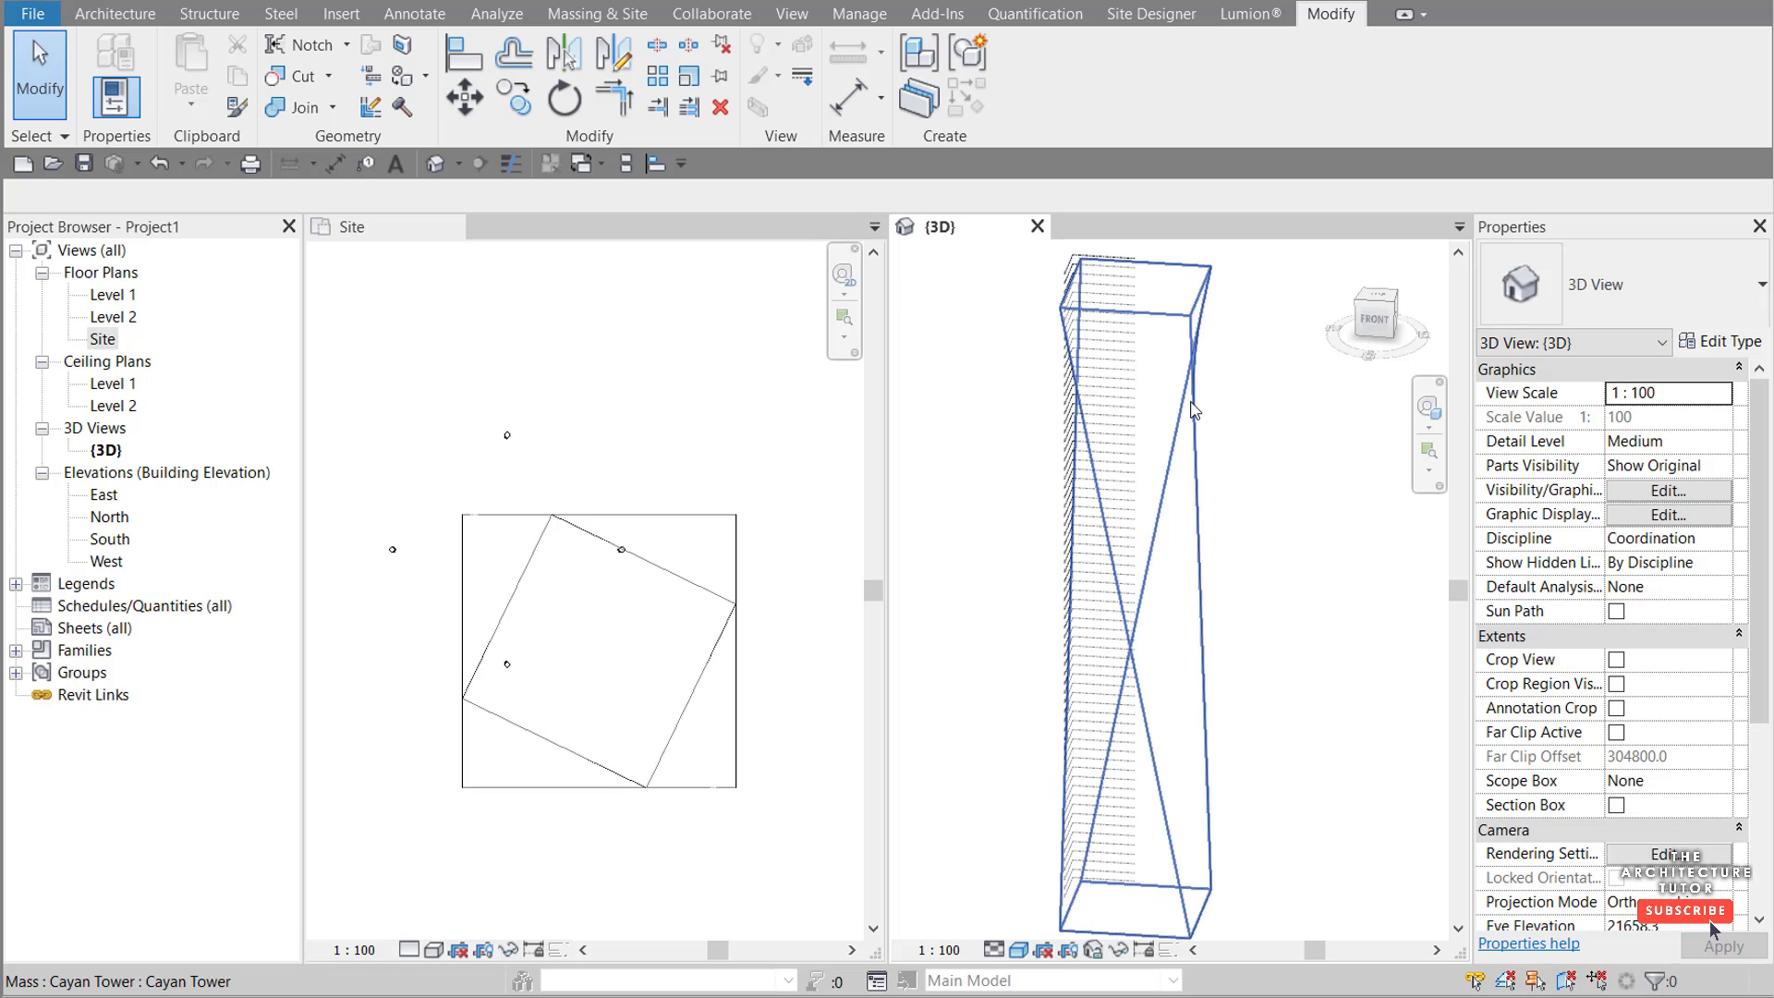
pyautogui.click(1189, 332)
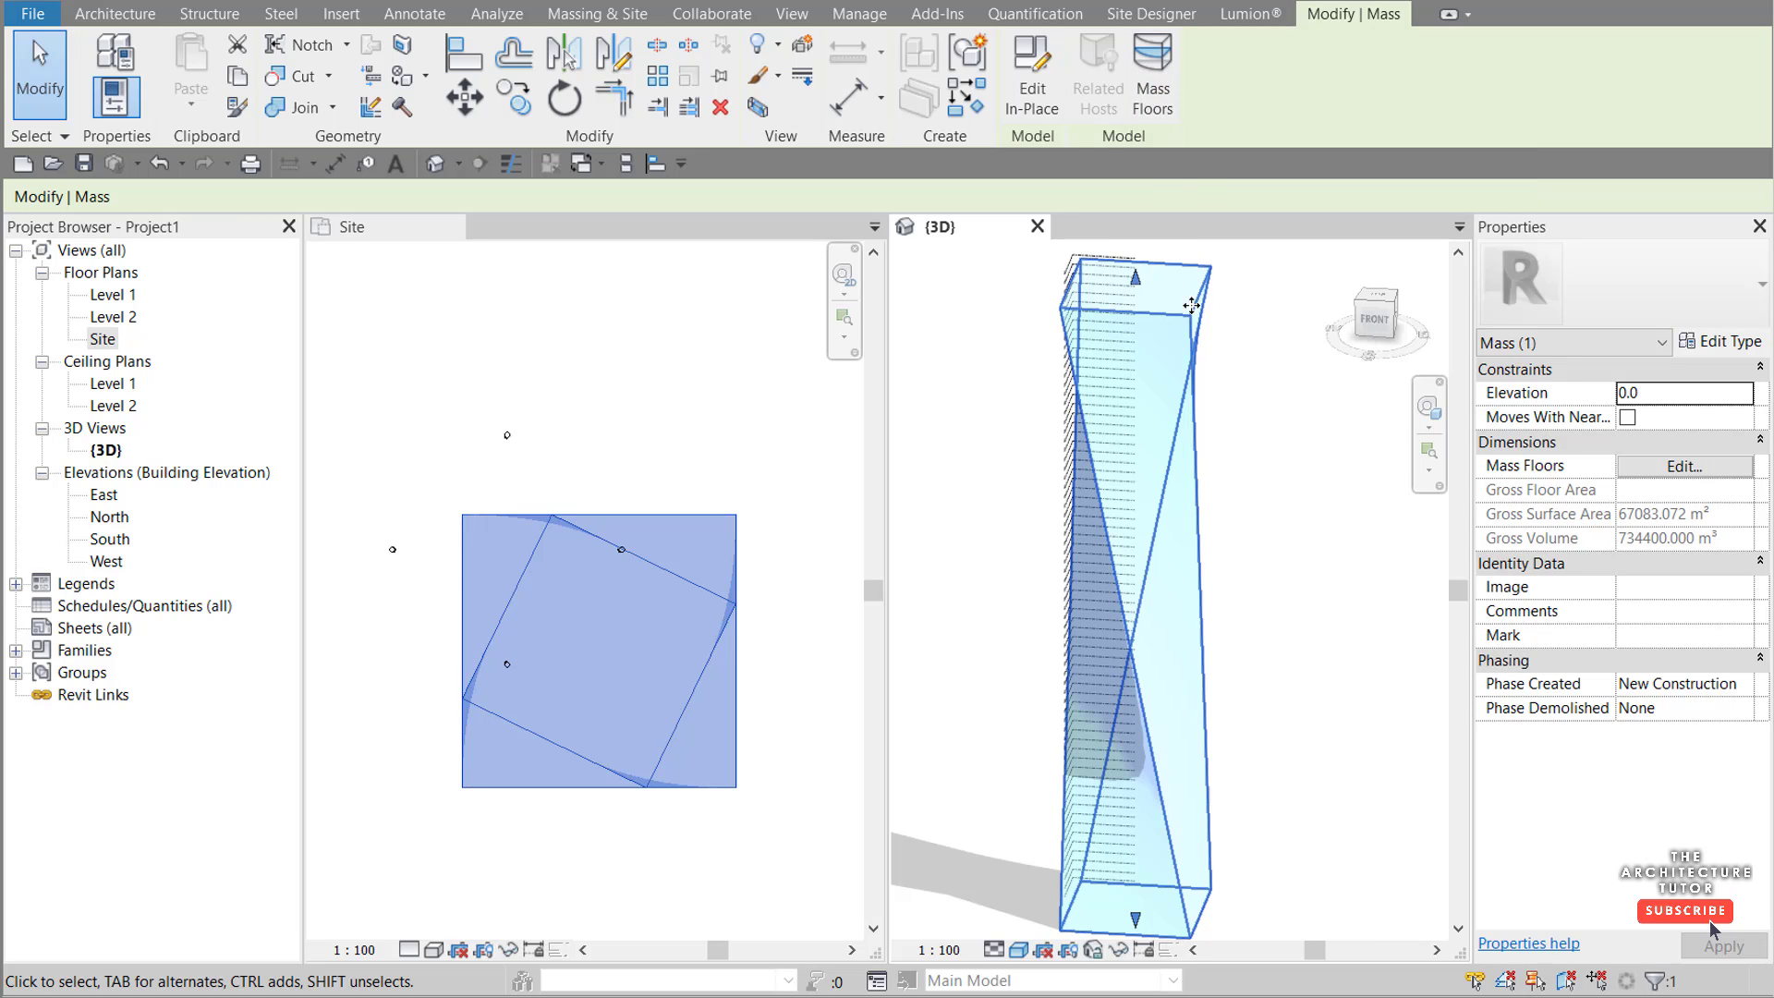
# Step: Add mass floors at all levels from Level 1 through Level 69
pyautogui.click(1160, 73)
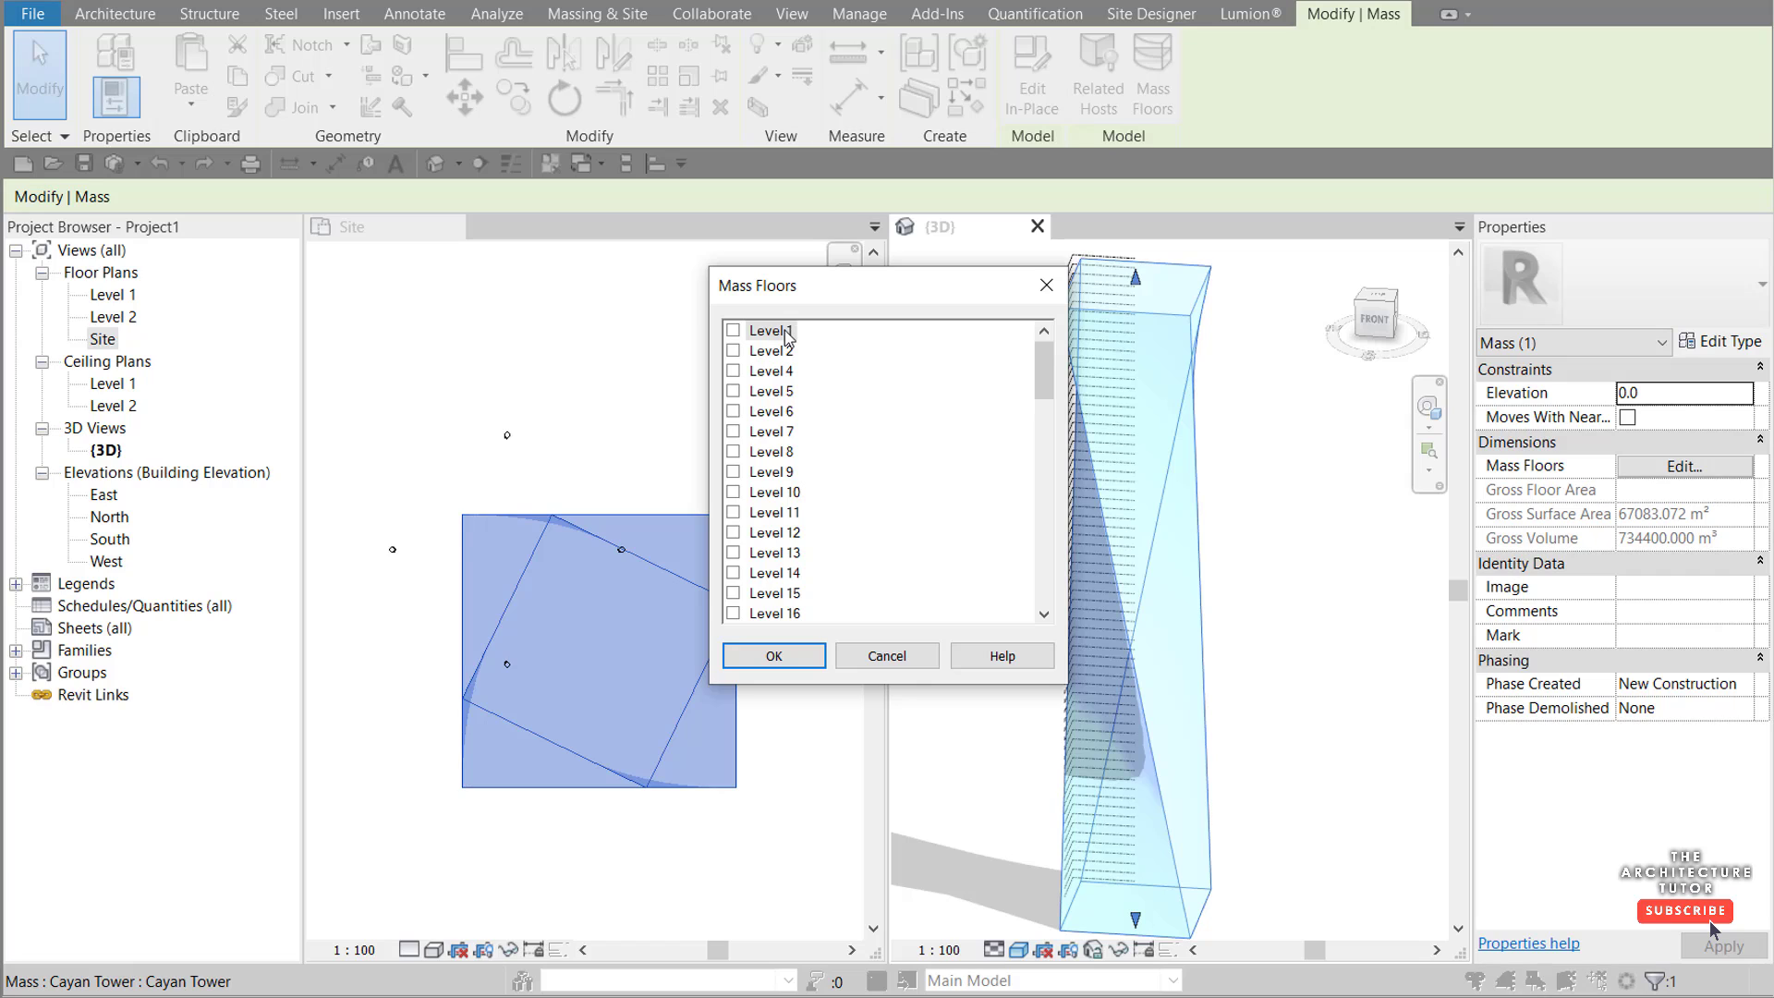
pyautogui.click(772, 330)
pyautogui.moveTo(1044, 368); pyautogui.dragTo(1044, 588)
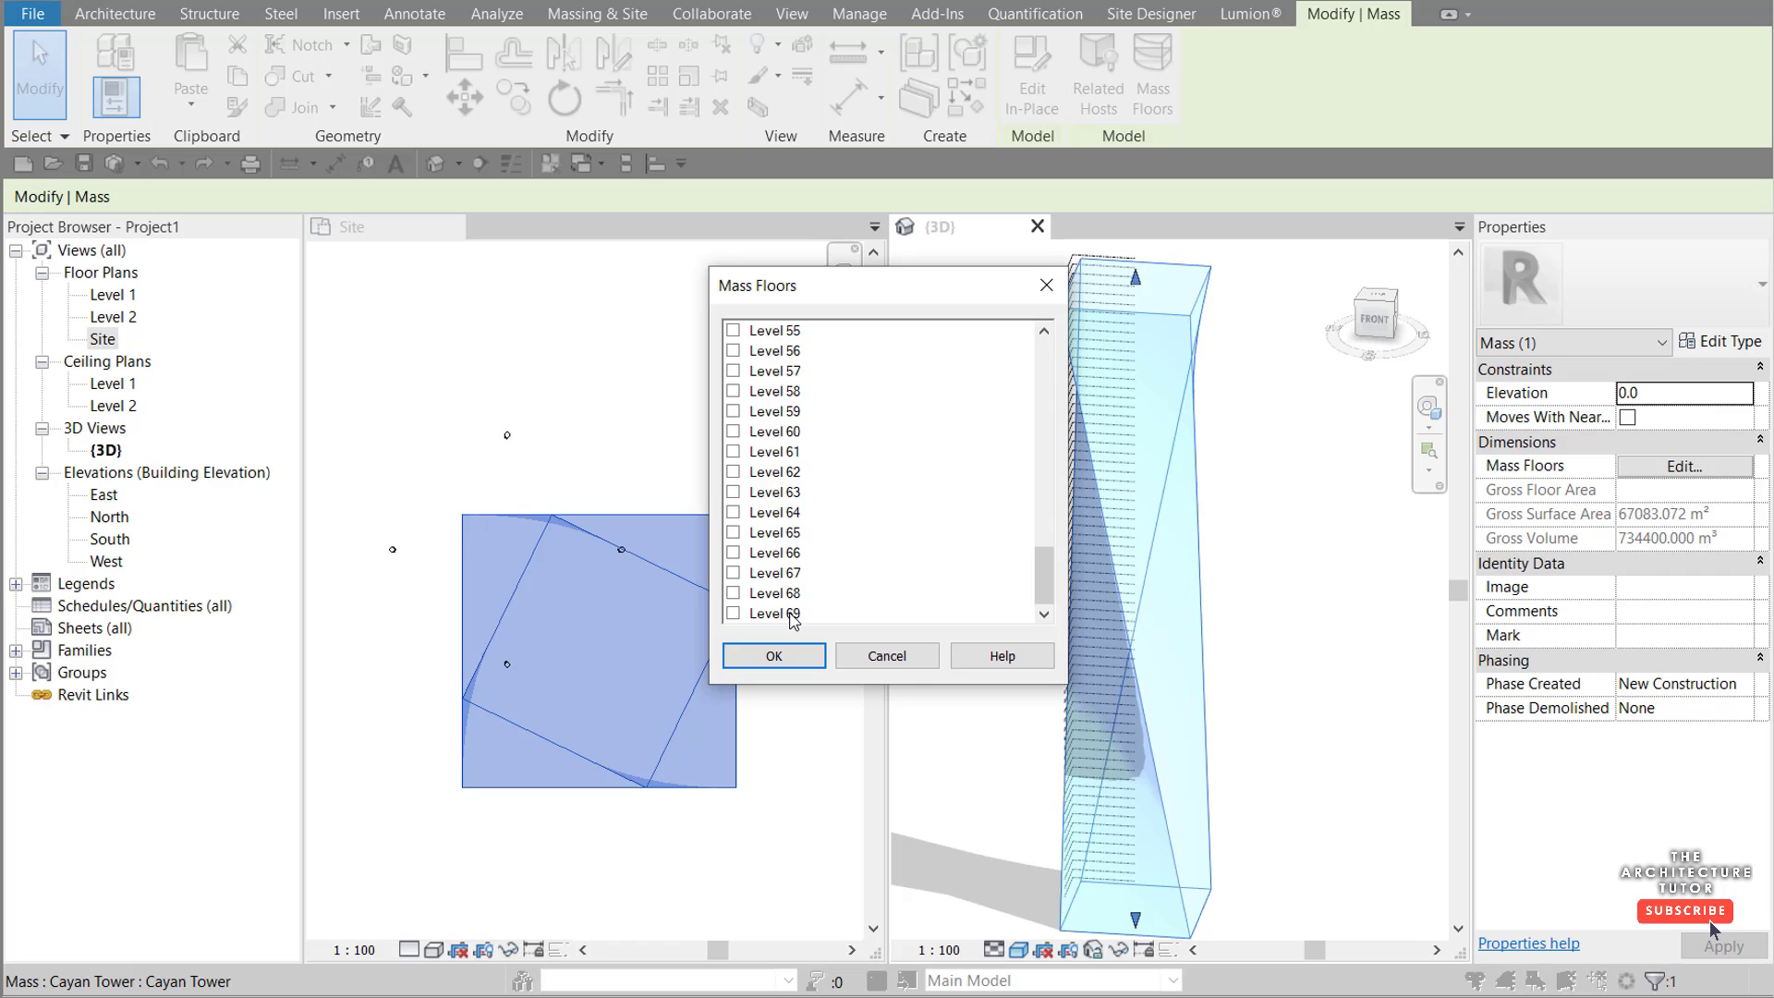
pyautogui.keyDown('shift'); pyautogui.click(776, 614); pyautogui.keyUp('shift')
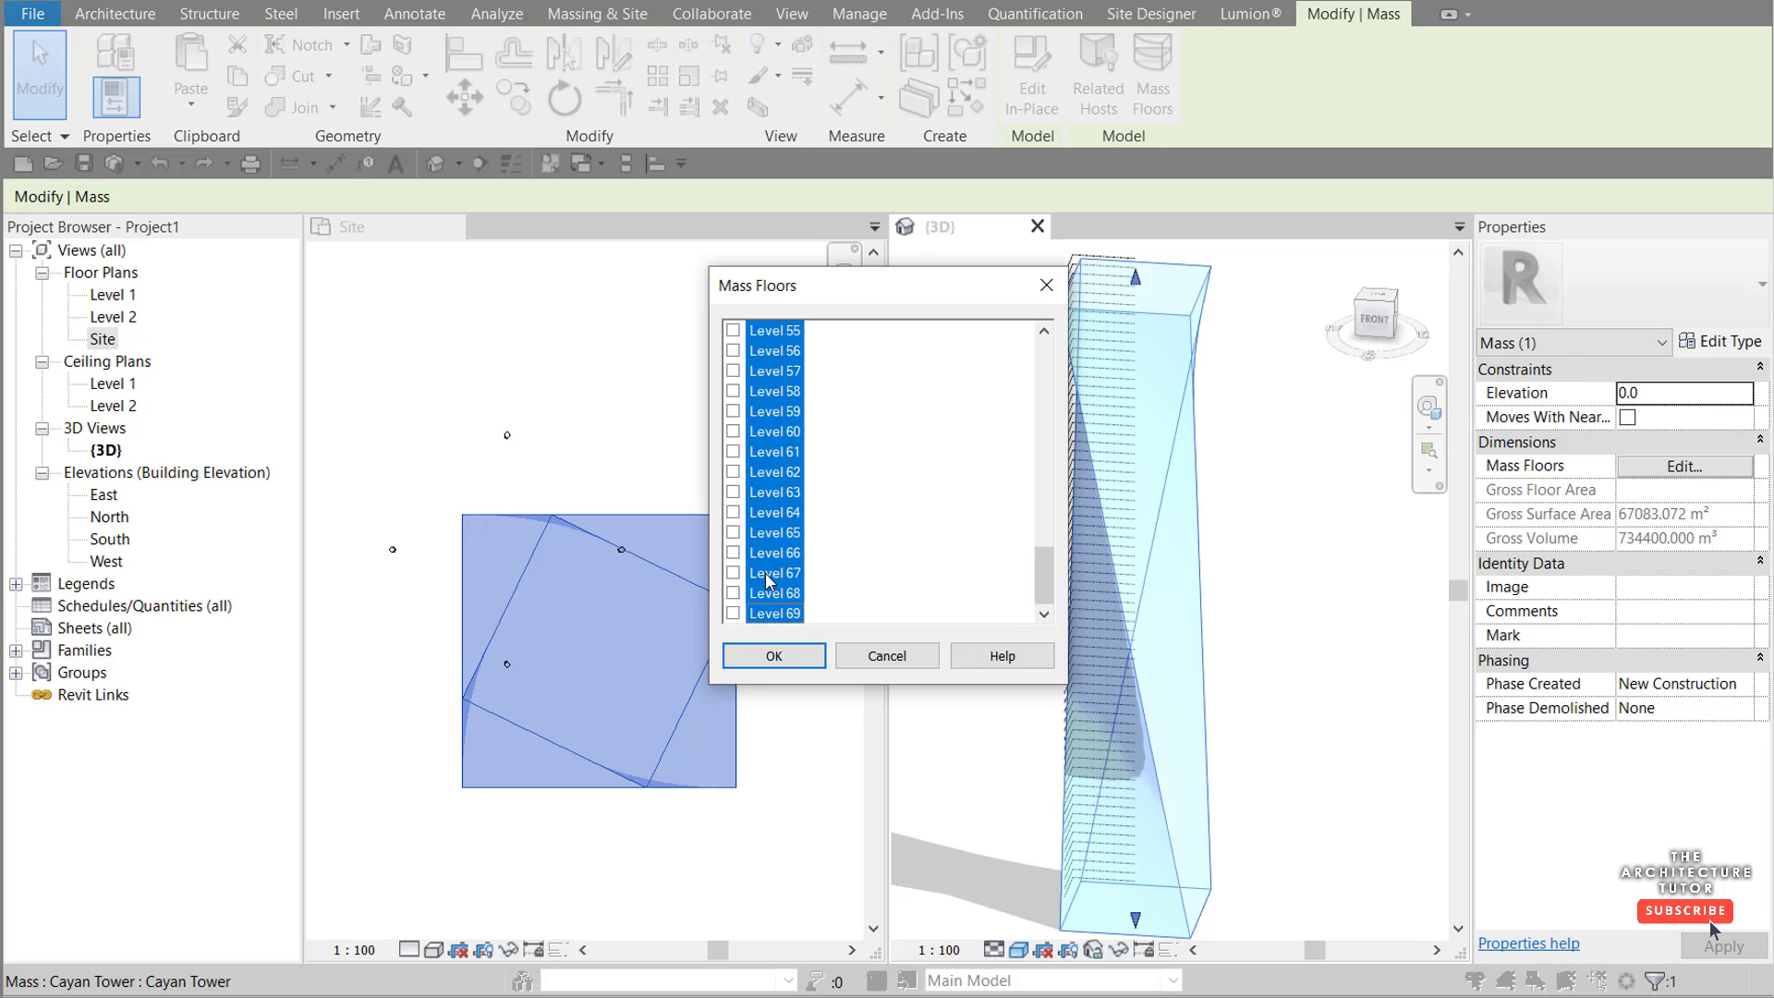
pyautogui.click(735, 593)
pyautogui.moveTo(1044, 583); pyautogui.dragTo(1051, 346)
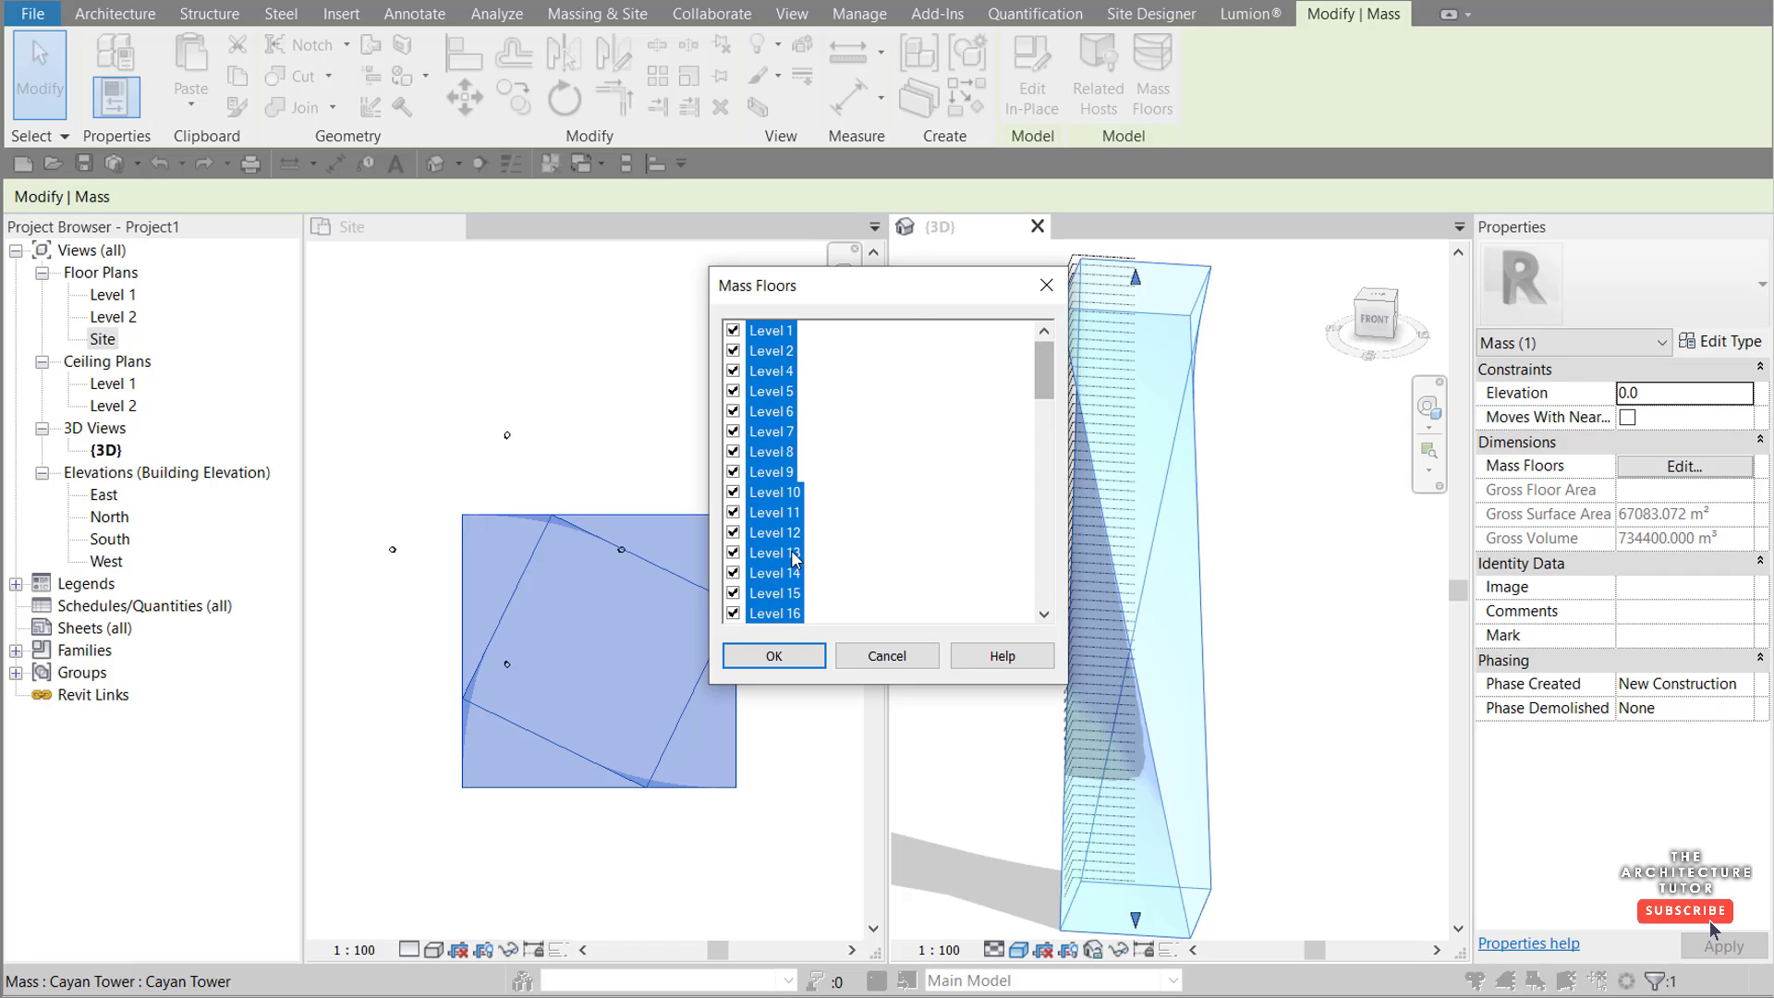
pyautogui.click(774, 656)
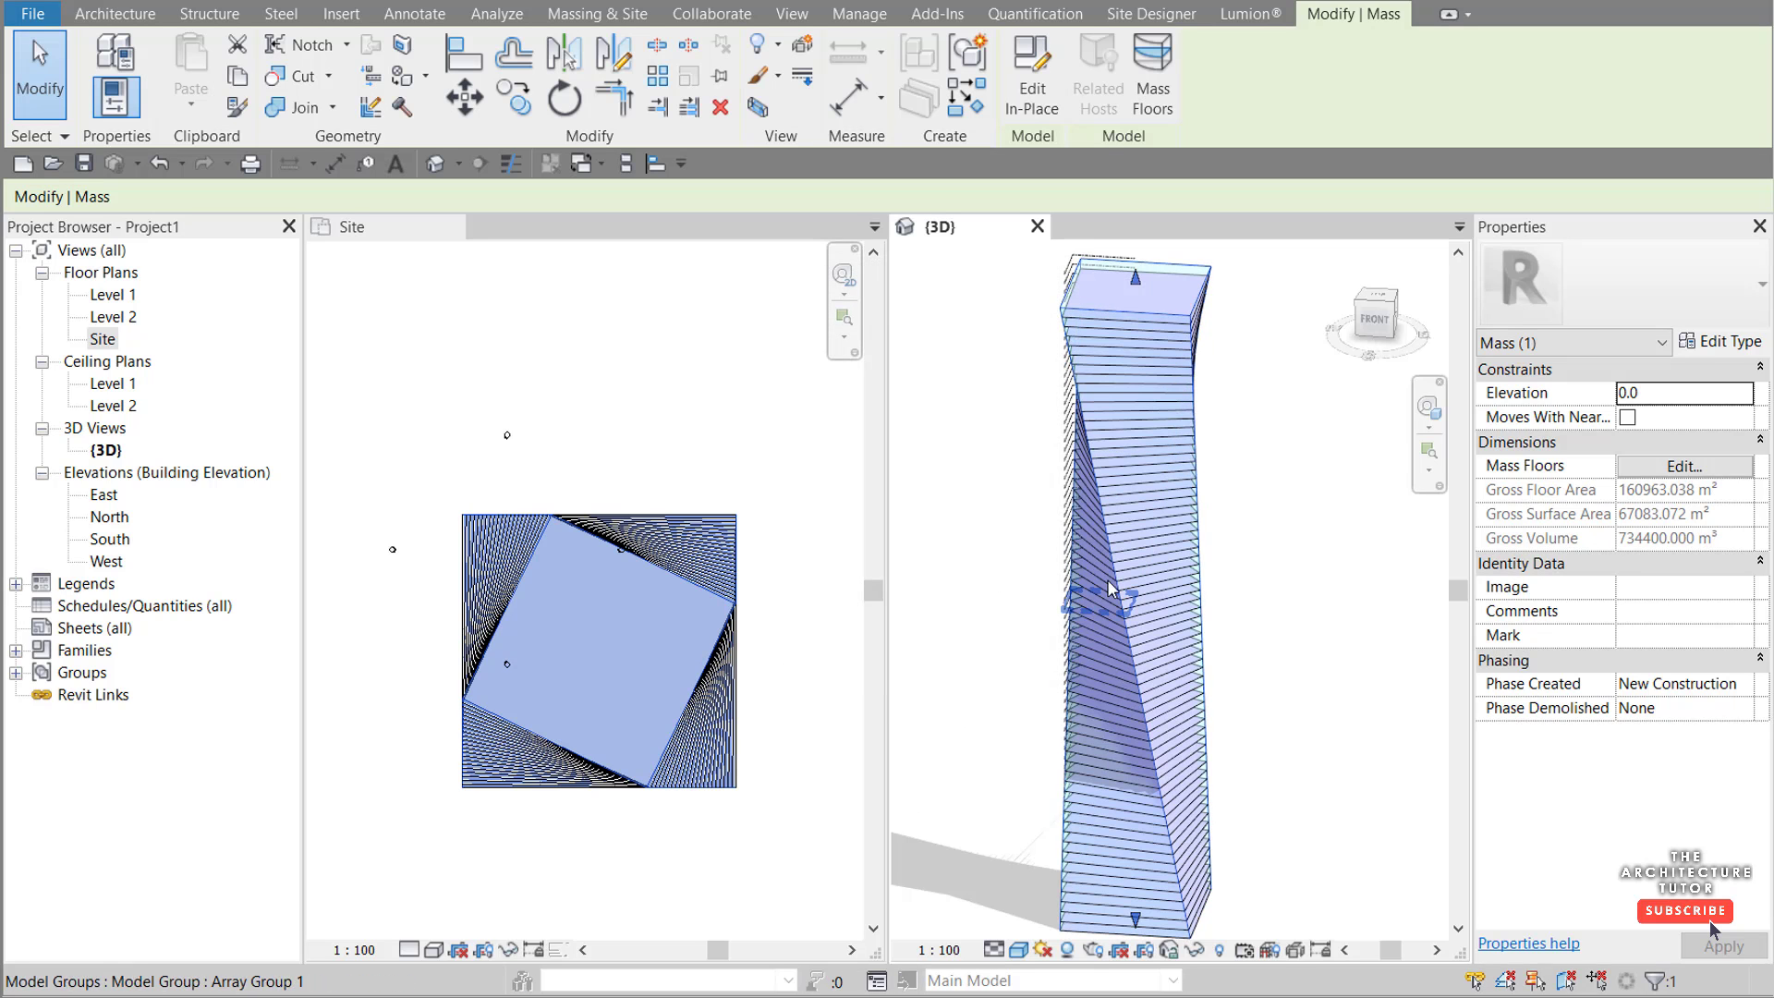
# Step: Deselect the mass and close the Site plan view
pyautogui.click(1252, 406)
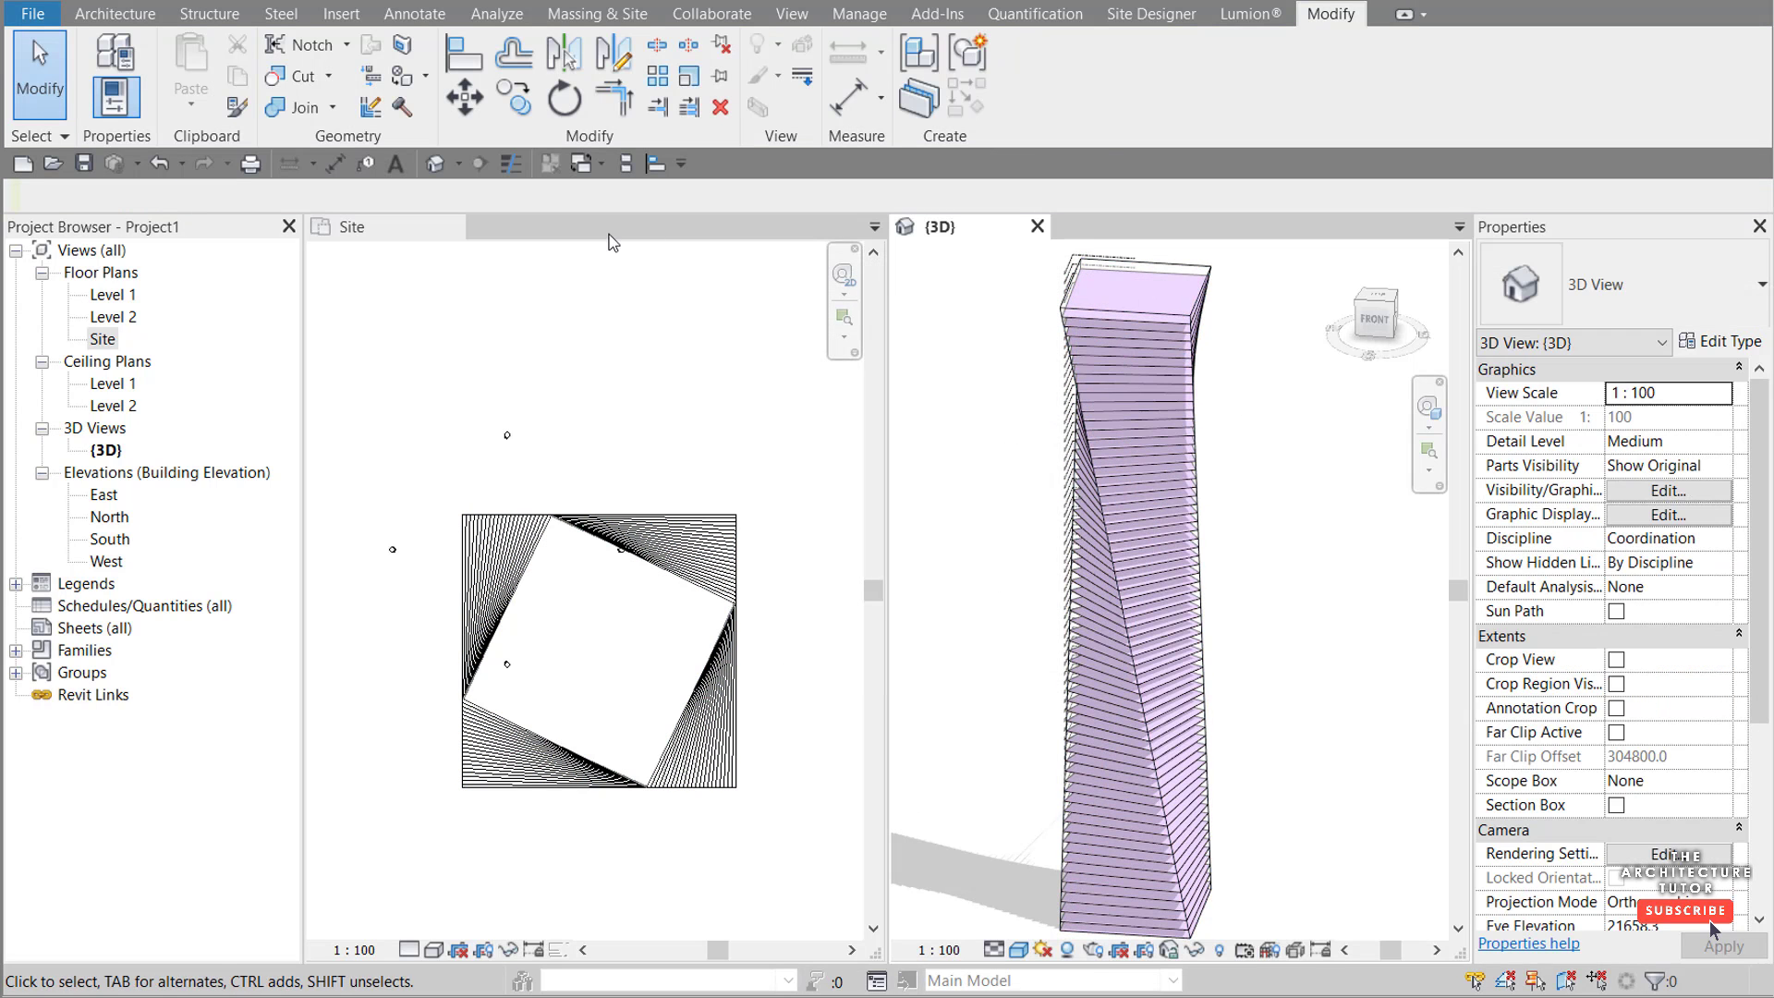
pyautogui.click(458, 233)
pyautogui.click(454, 228)
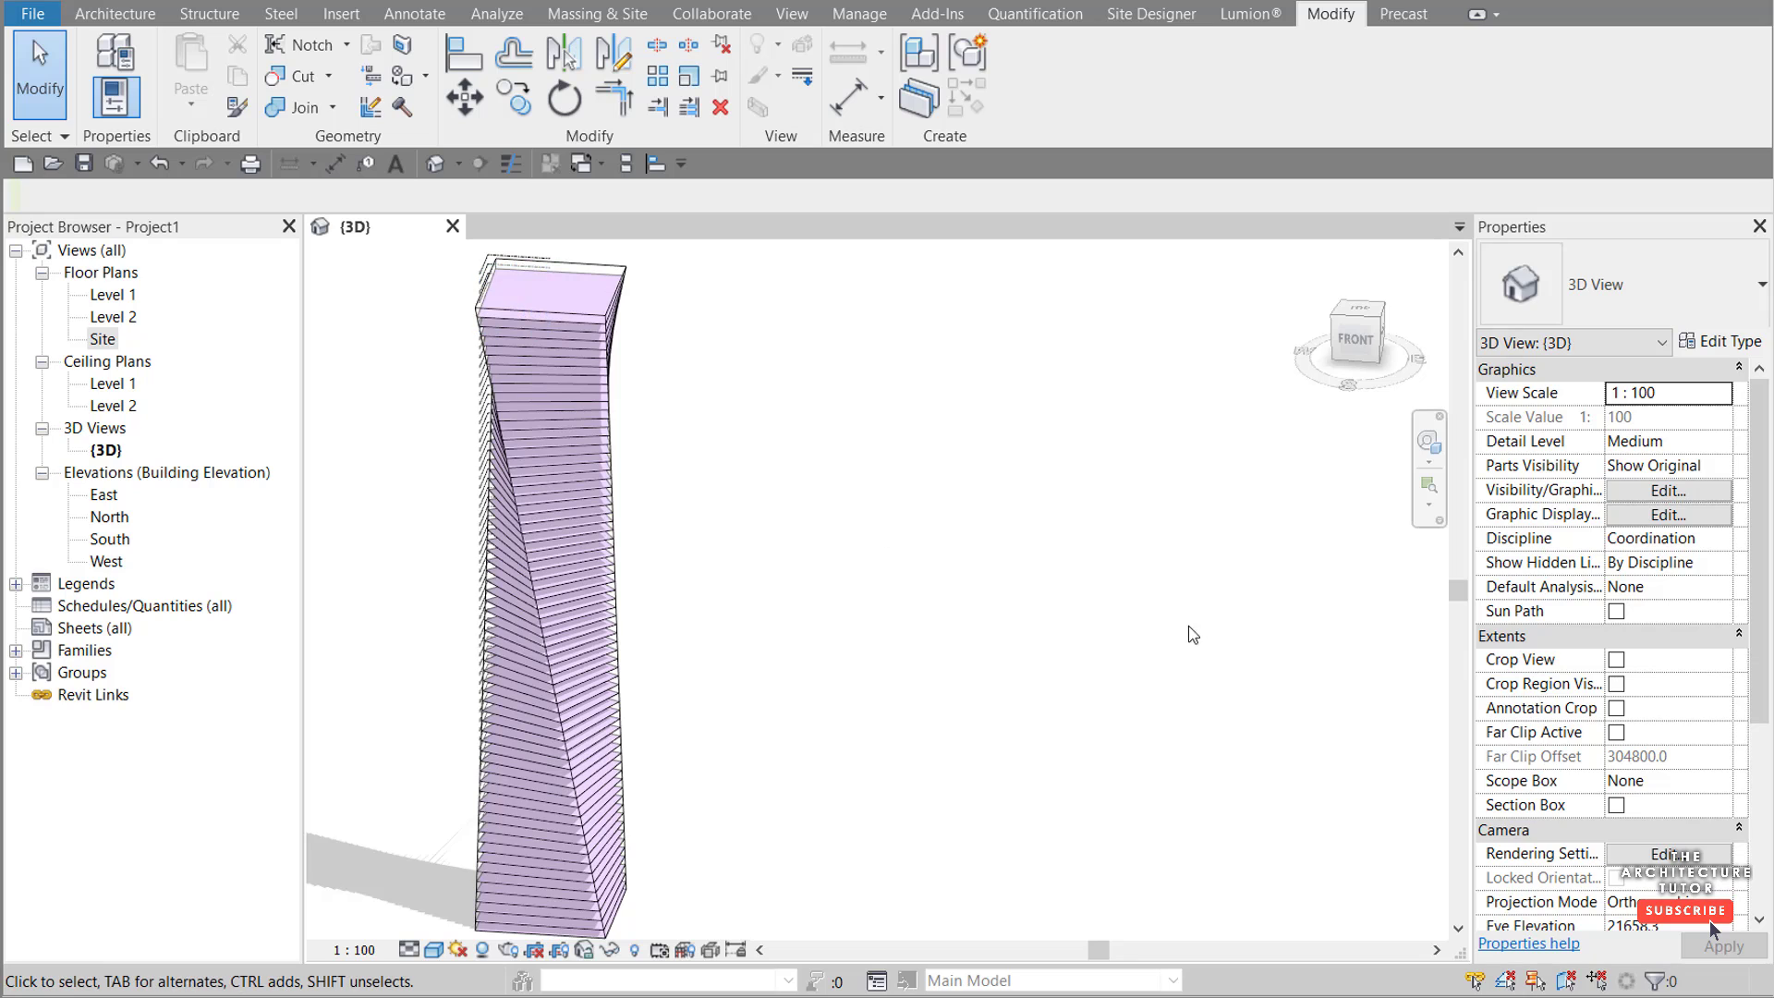
pyautogui.scroll(1, 629, 693)
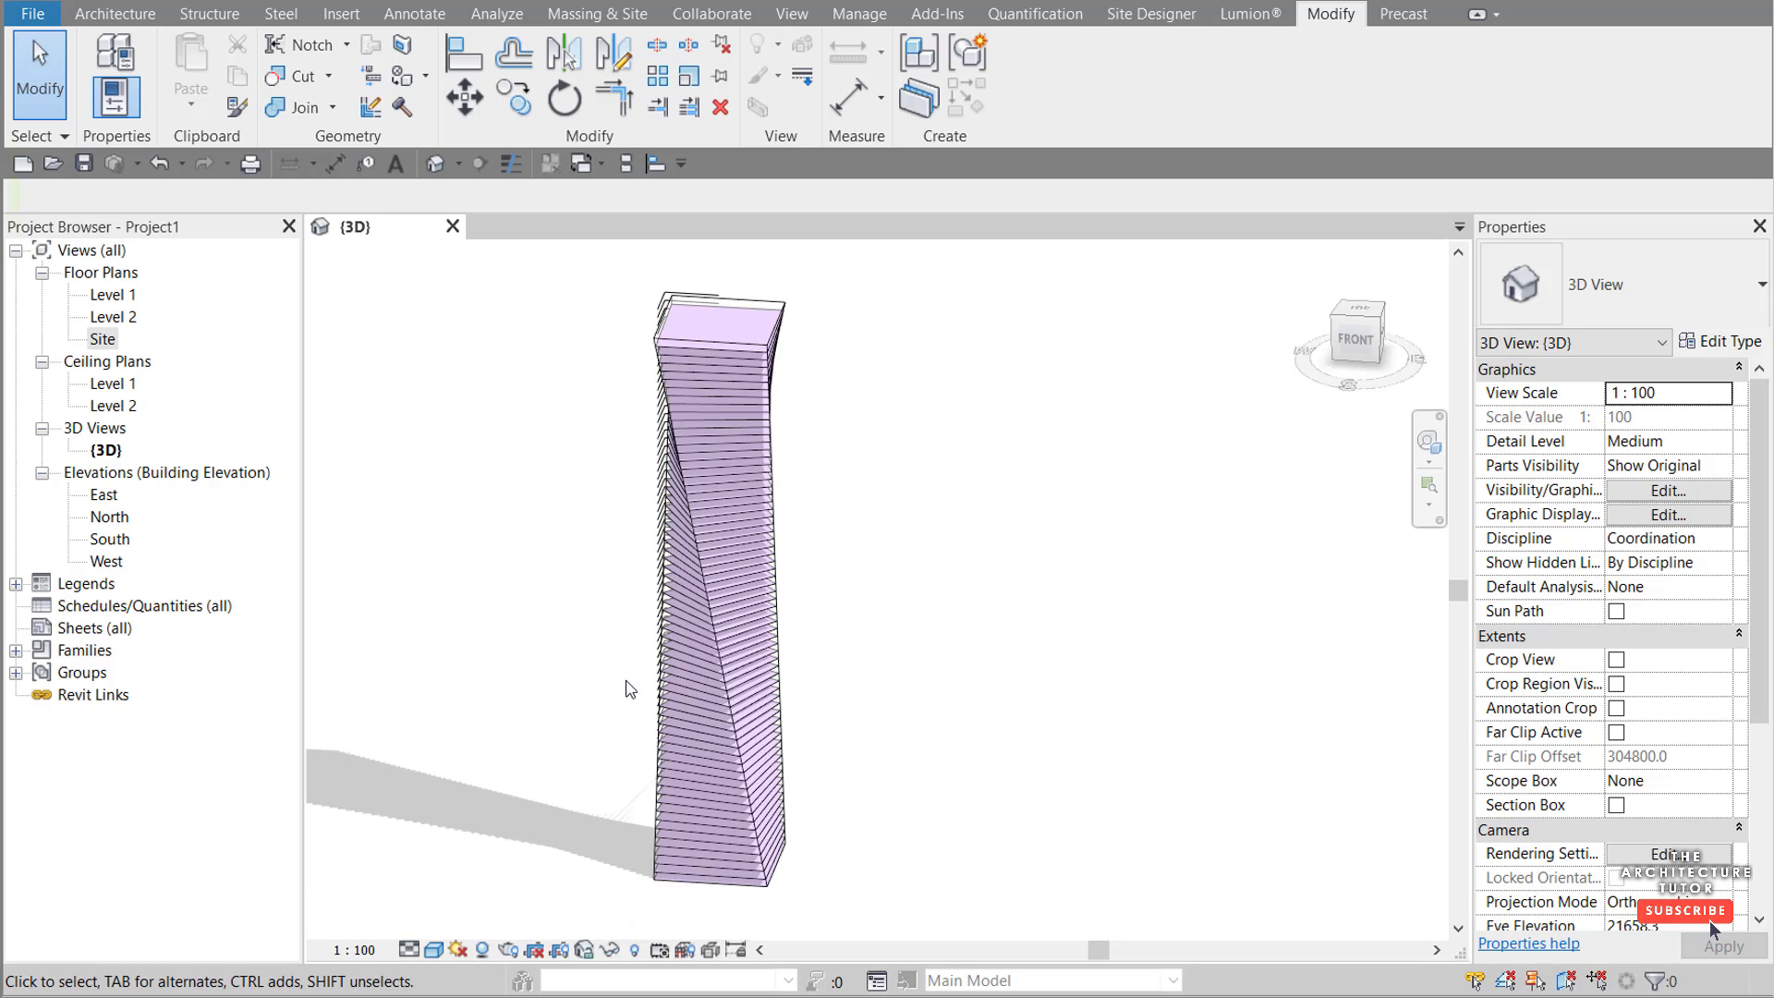
pyautogui.scroll(1, 588, 671)
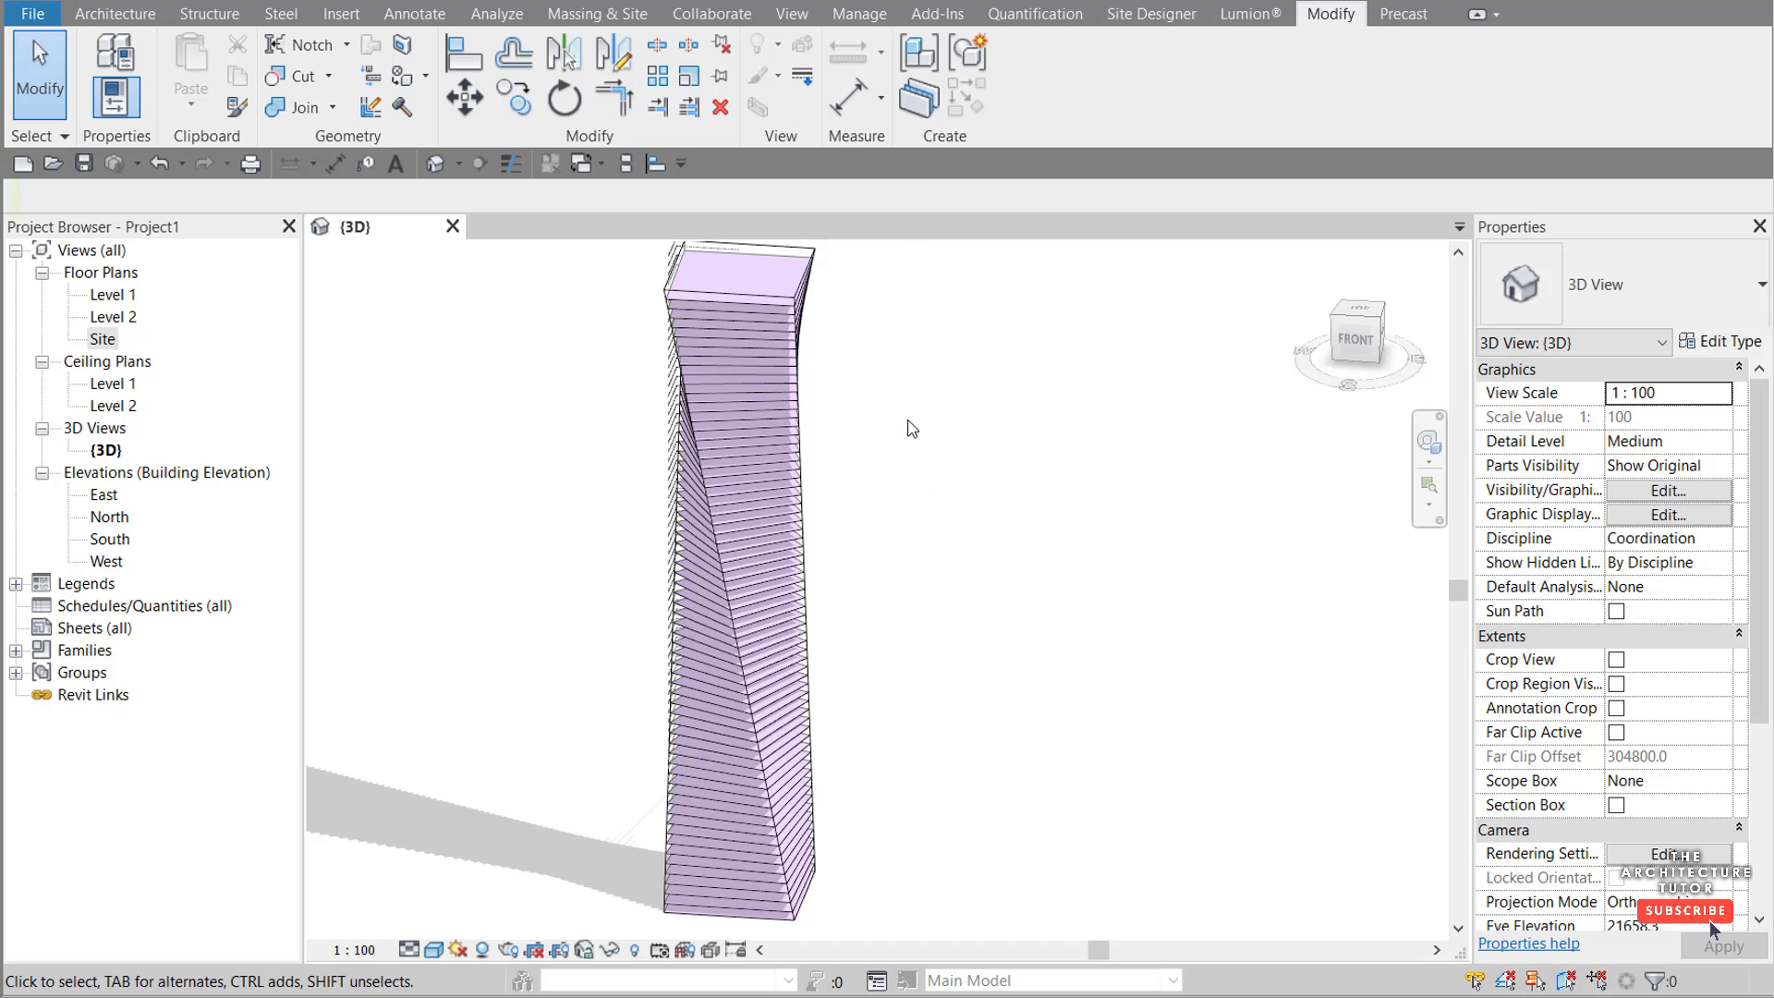
# Step: Create Floor by Face slabs on all of the tower's mass floors
pyautogui.click(148, 17)
pyautogui.click(572, 111)
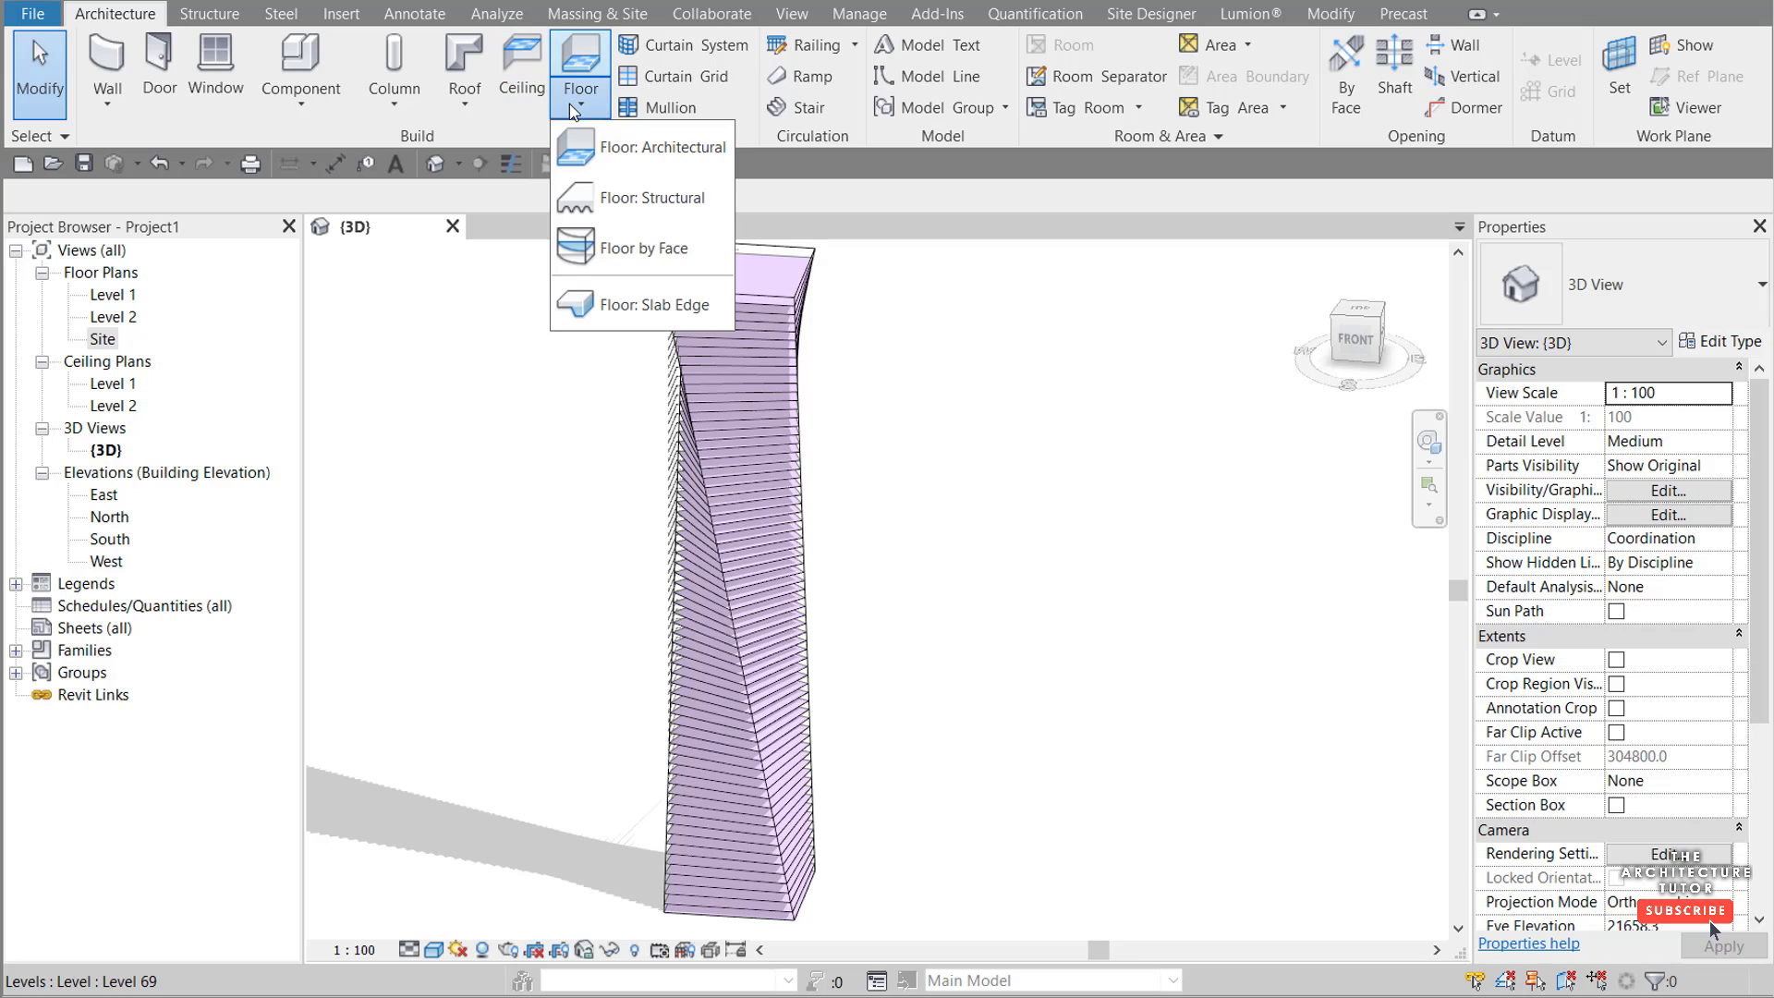
pyautogui.click(643, 247)
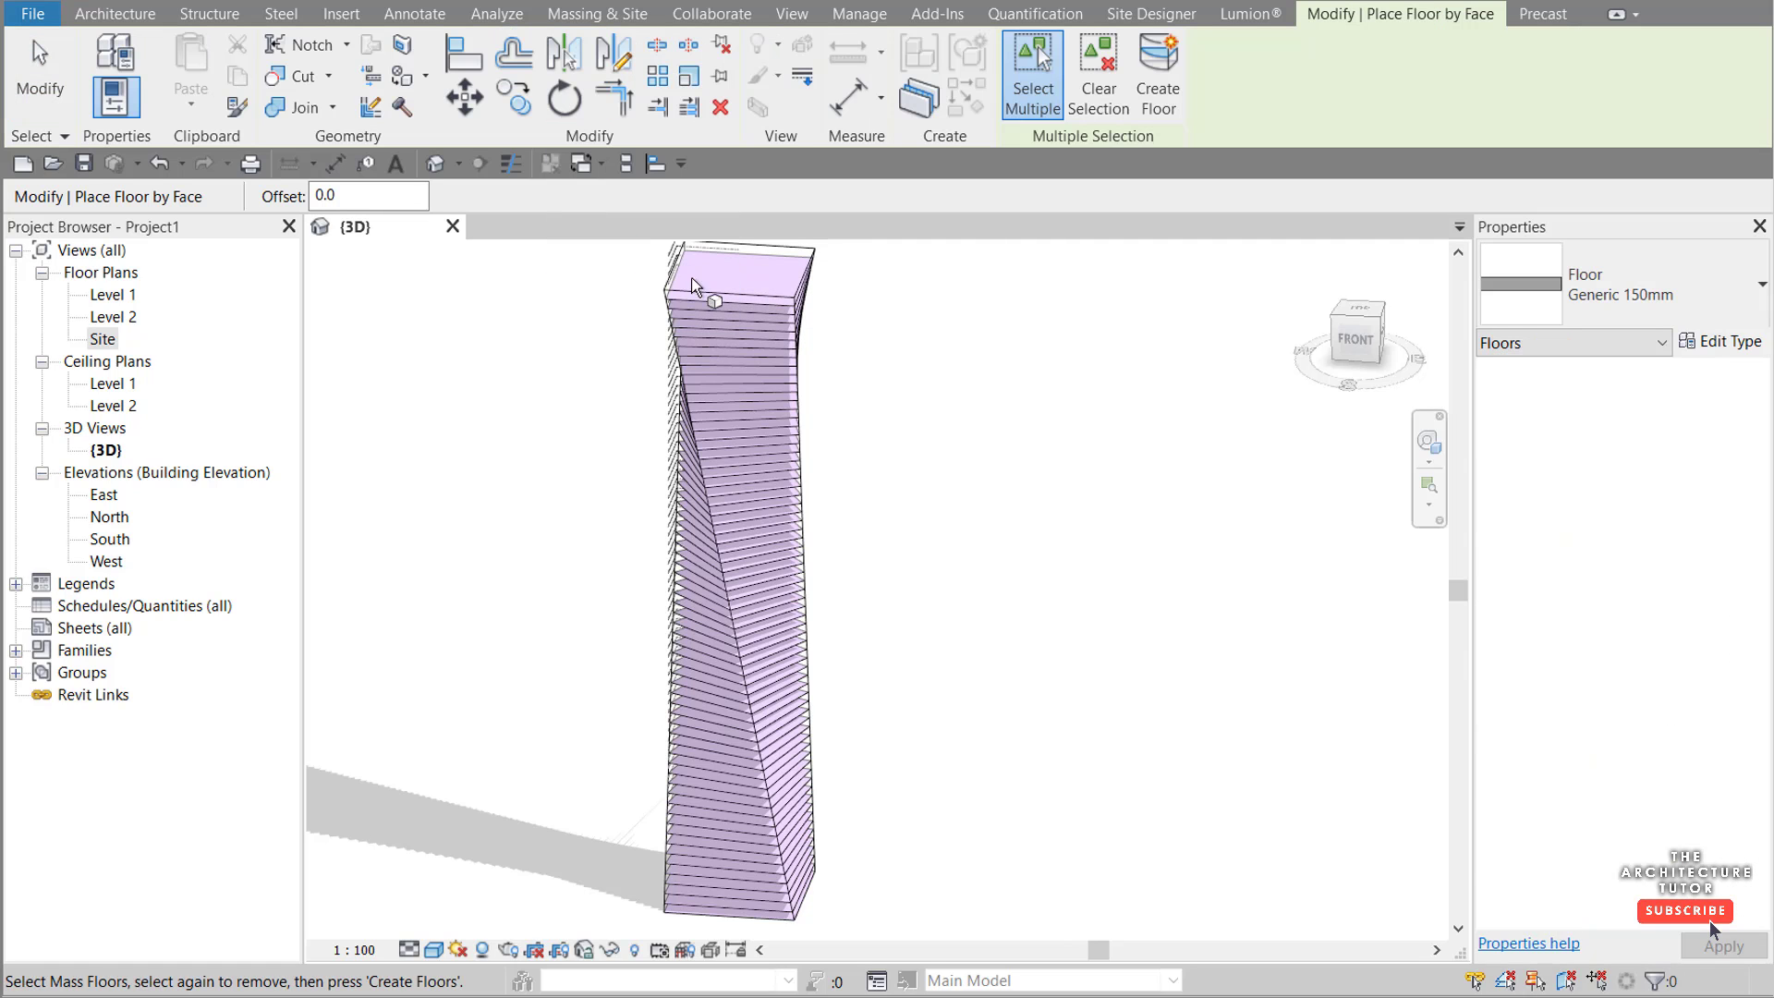
pyautogui.scroll(-2, 846, 353)
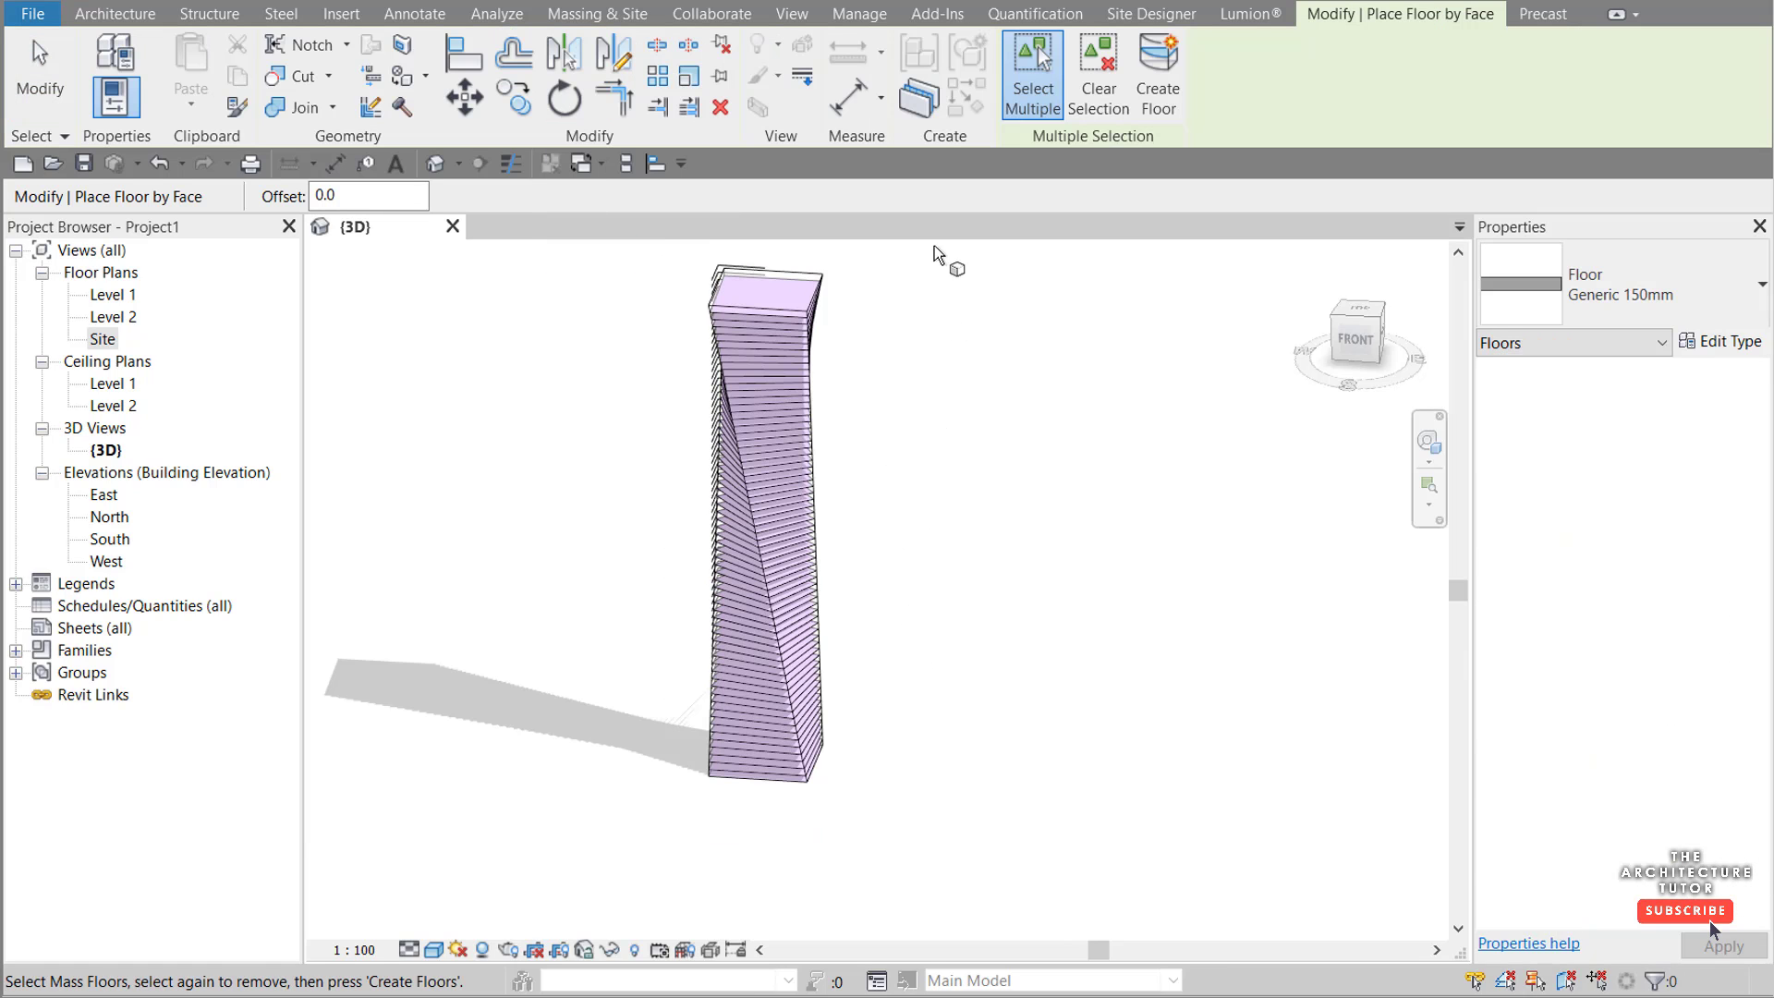
pyautogui.moveTo(915, 818); pyautogui.dragTo(615, 248)
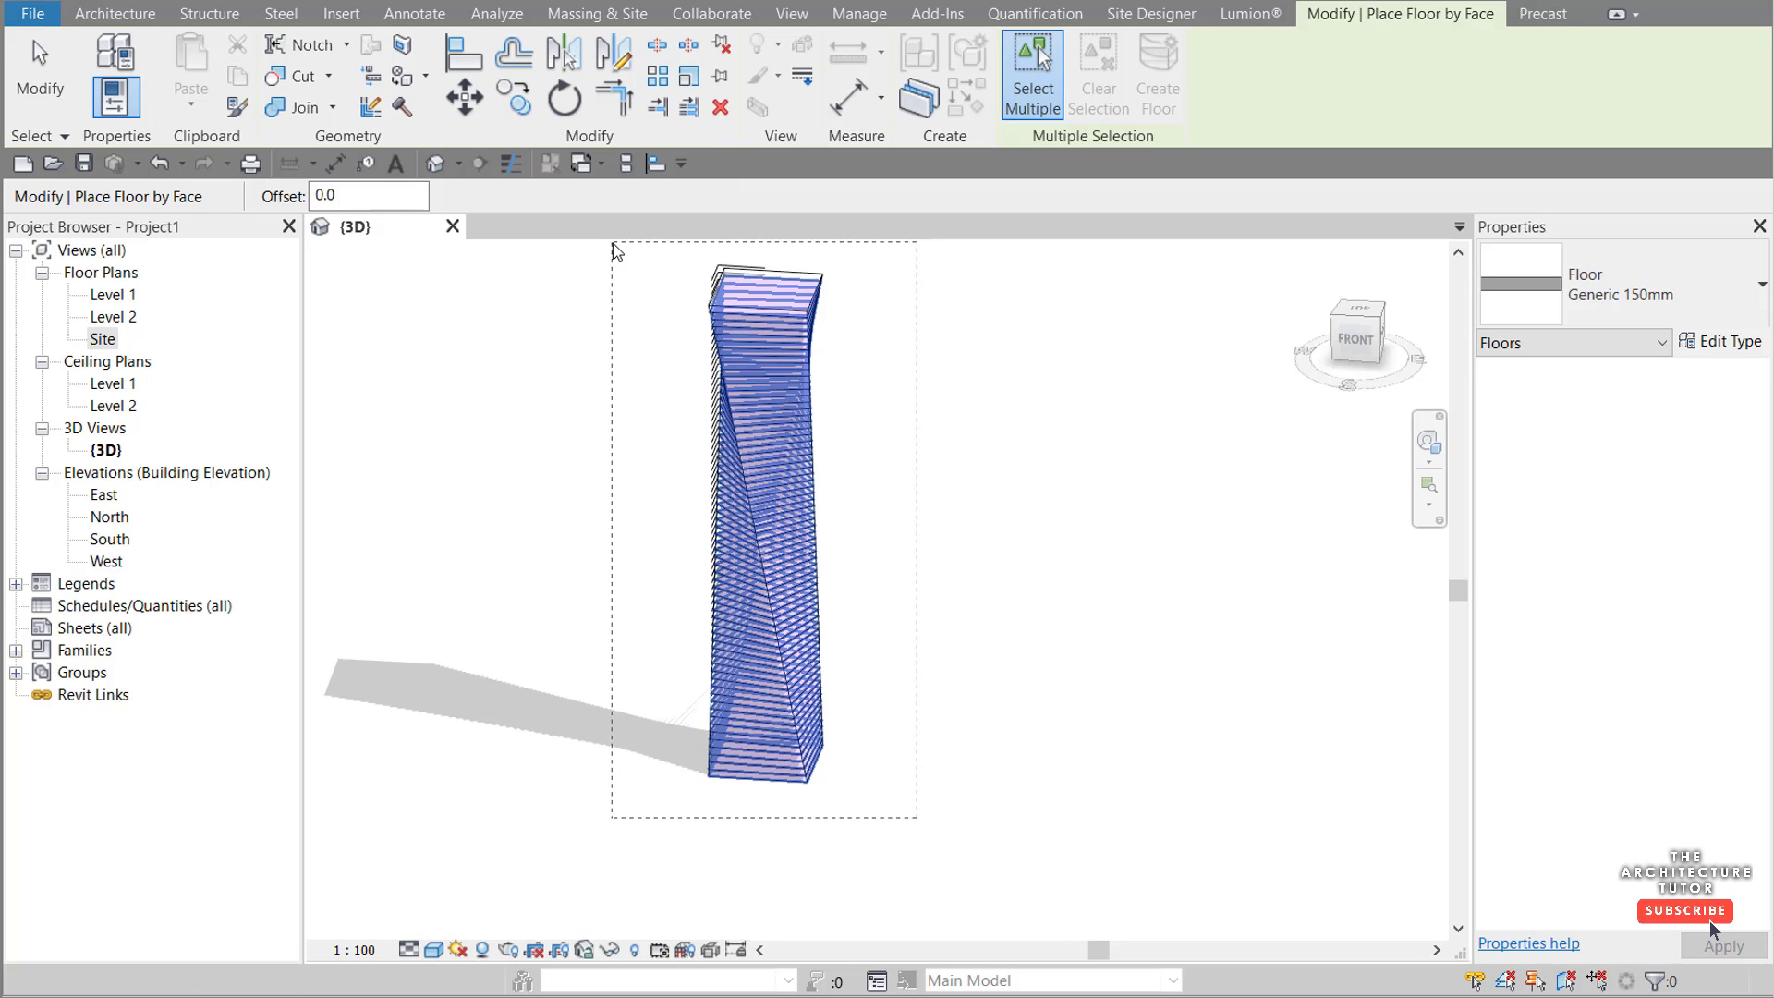
pyautogui.moveTo(614, 250); pyautogui.dragTo(614, 253)
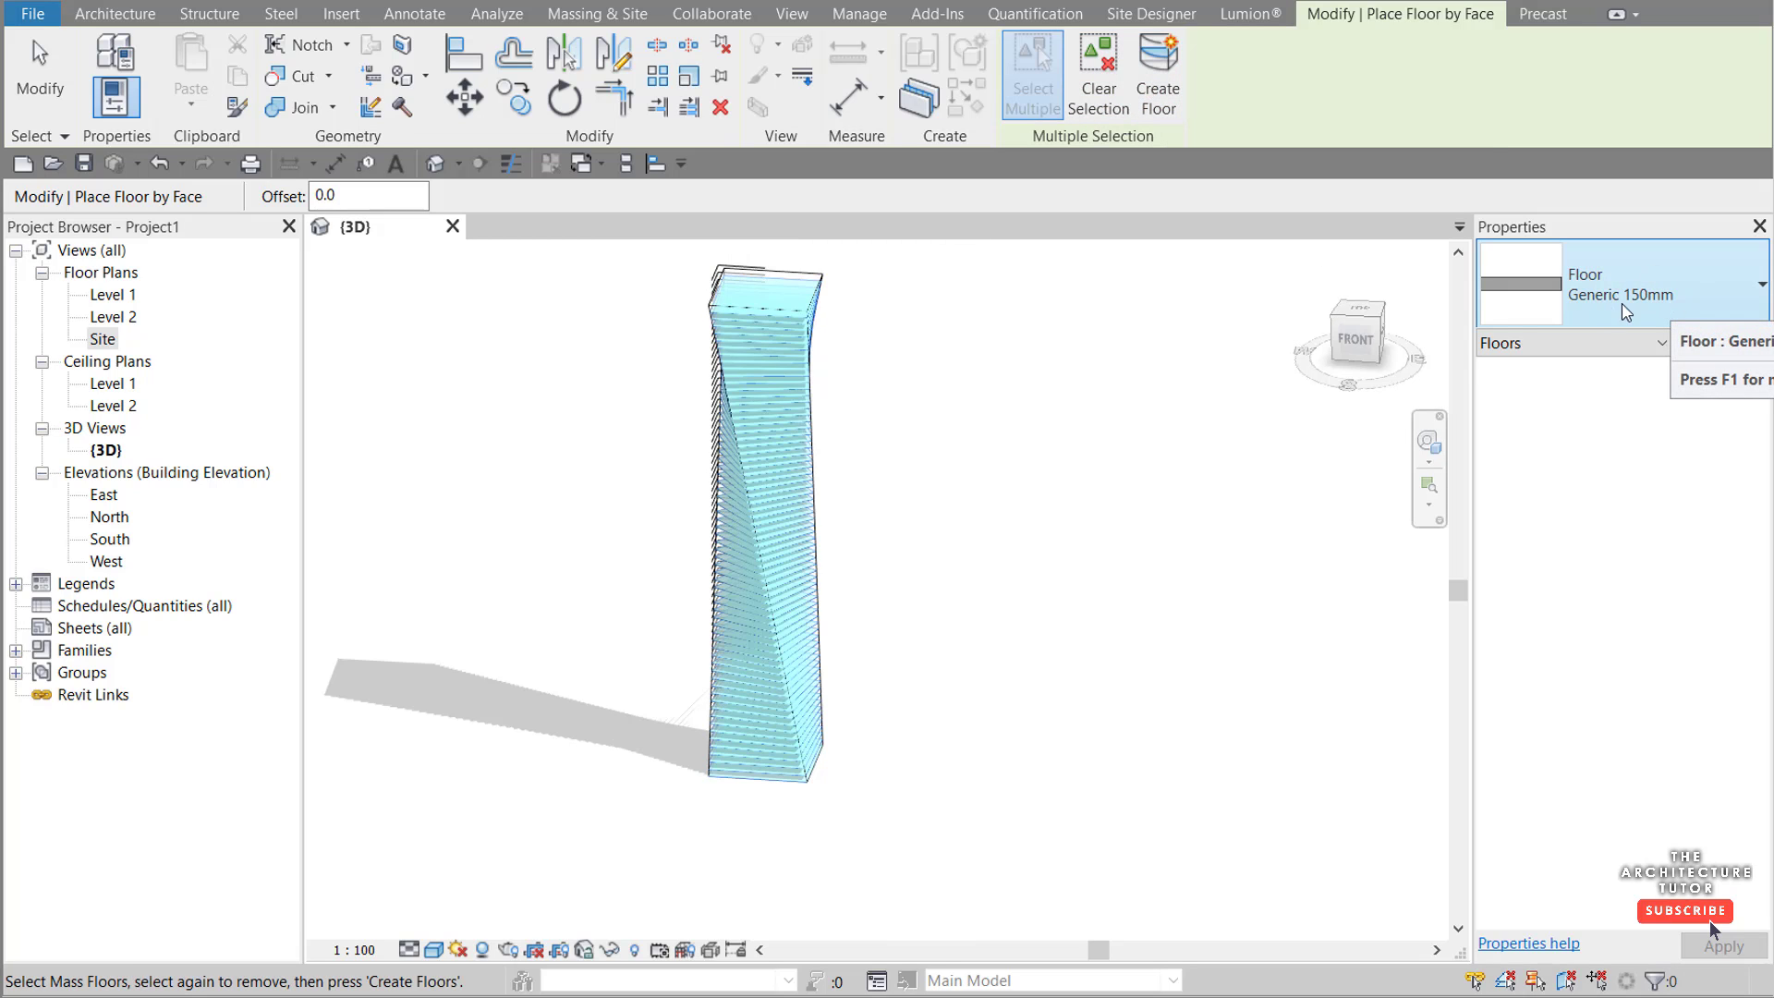
pyautogui.click(1162, 81)
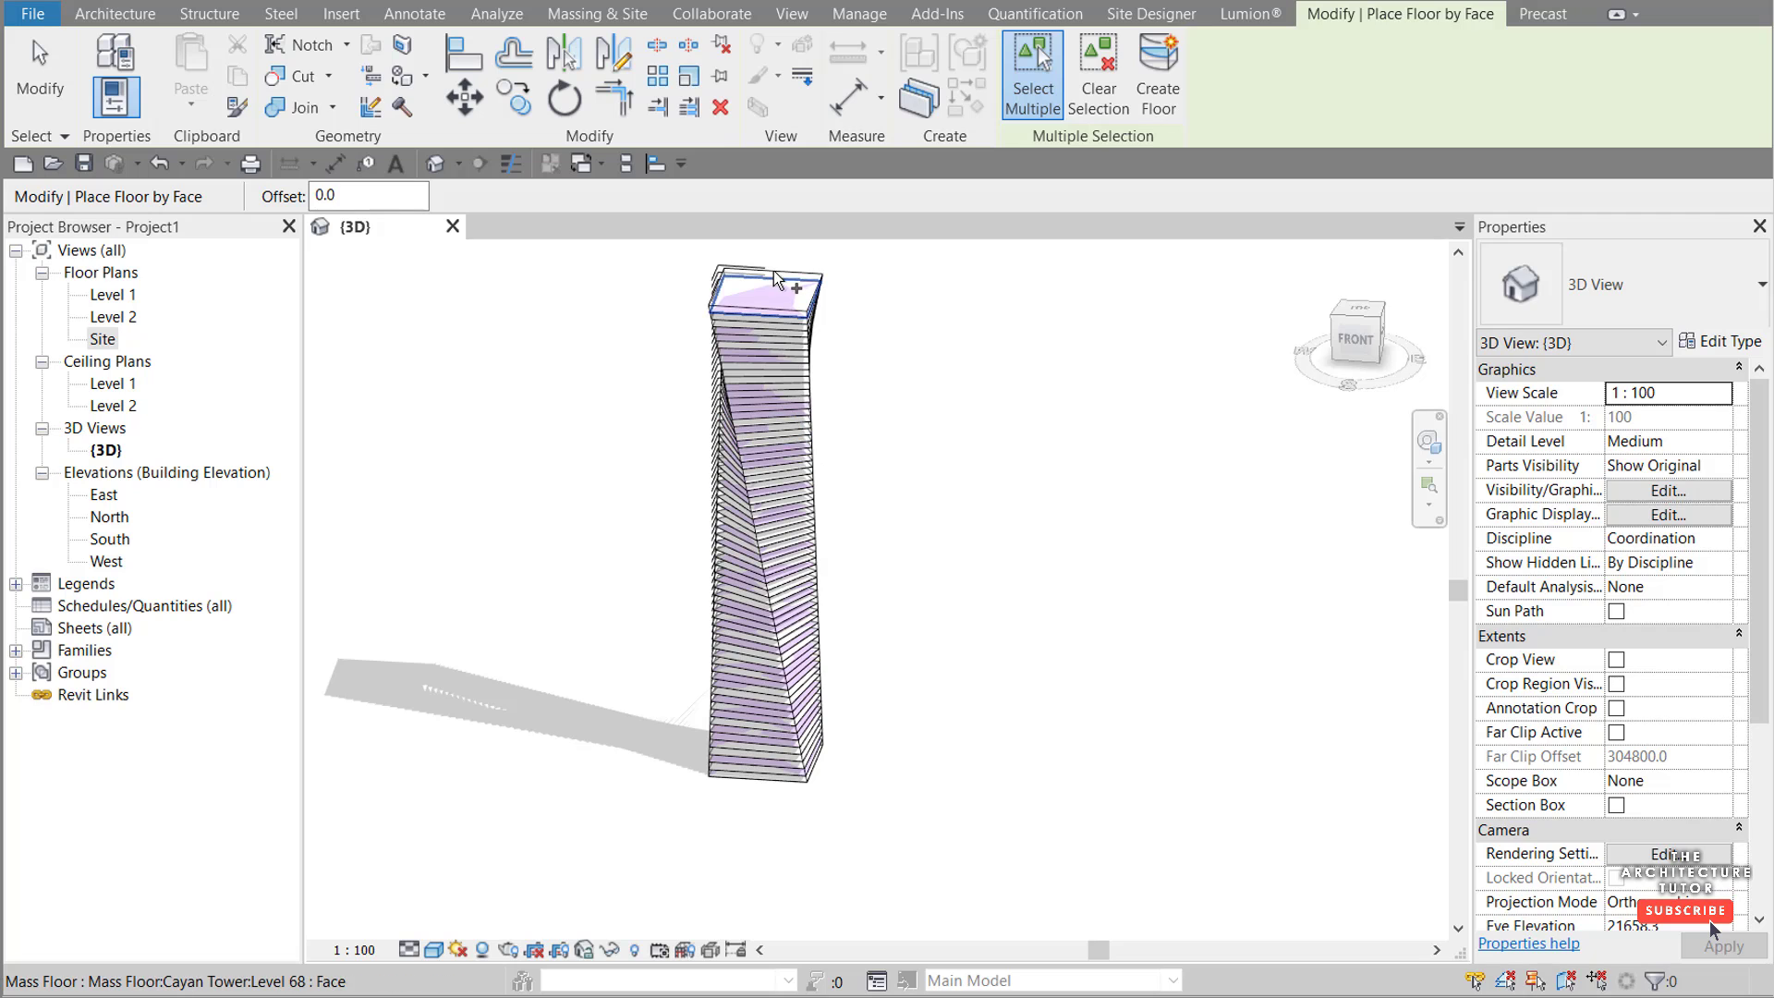
# Step: Apply a 1500 x 3000 mm curtain system to each face of the twisted tower
pyautogui.press('Escape')
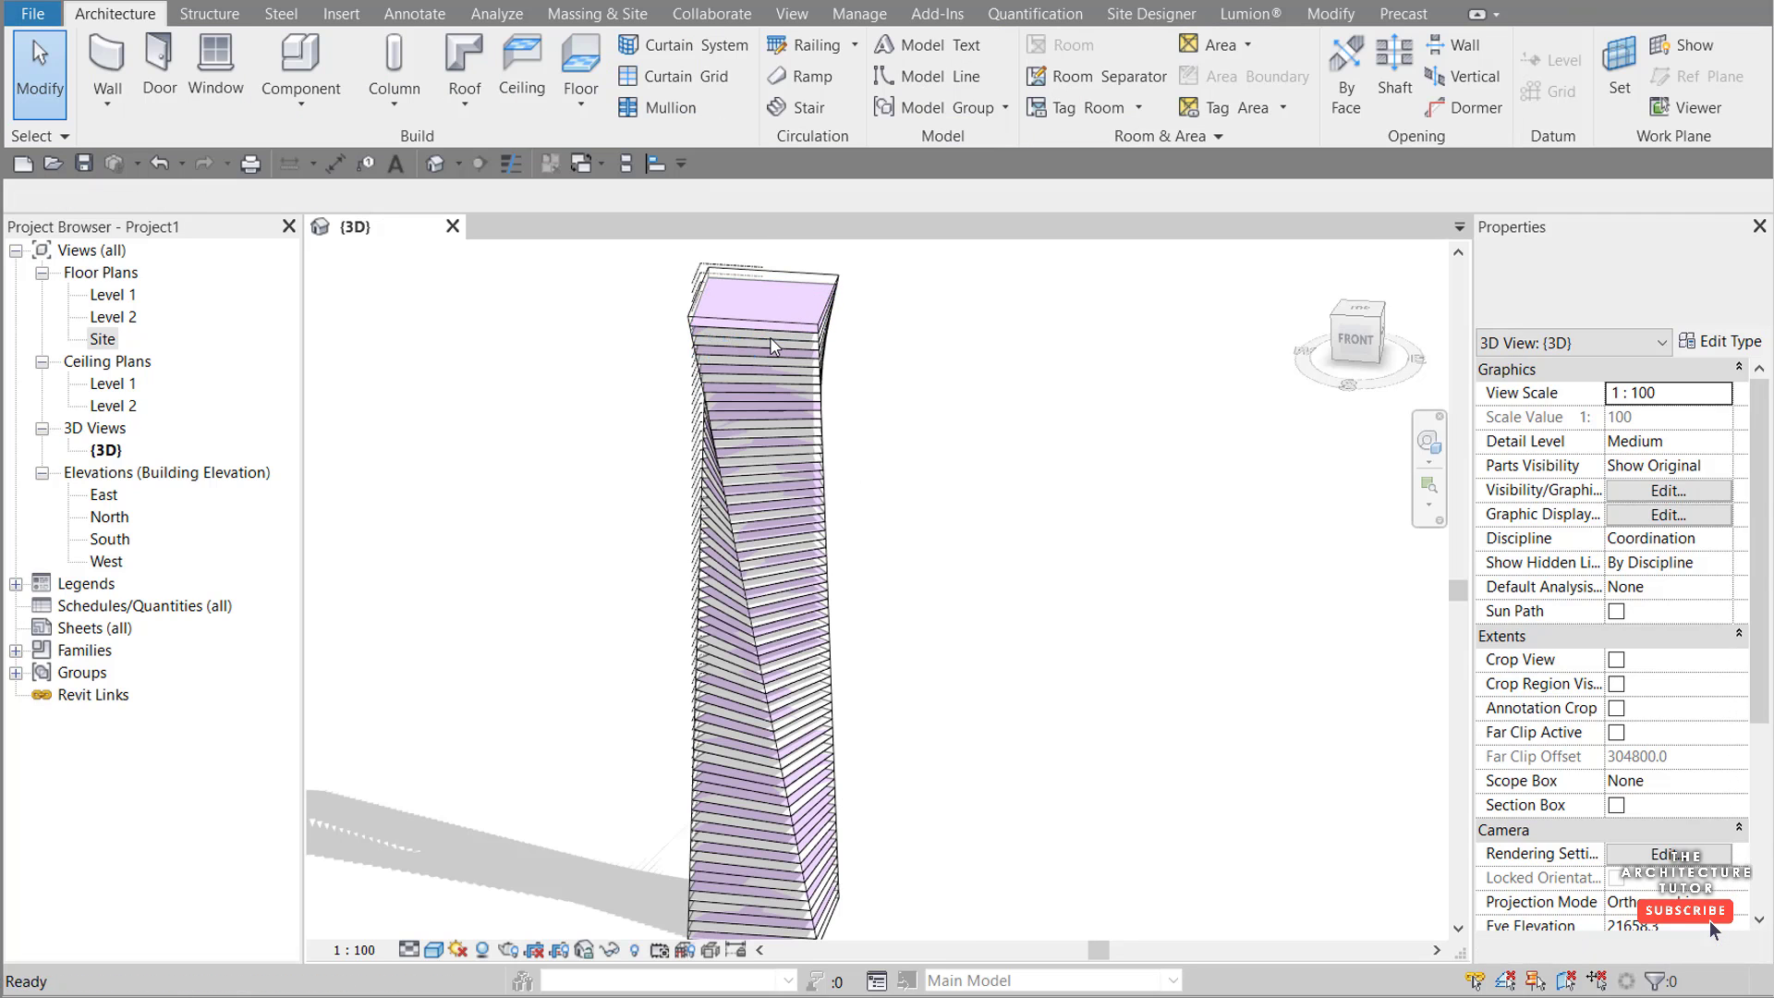
pyautogui.keyDown('shift'); pyautogui.moveTo(733, 415); pyautogui.dragTo(608, 577, button='middle'); pyautogui.keyUp('shift')
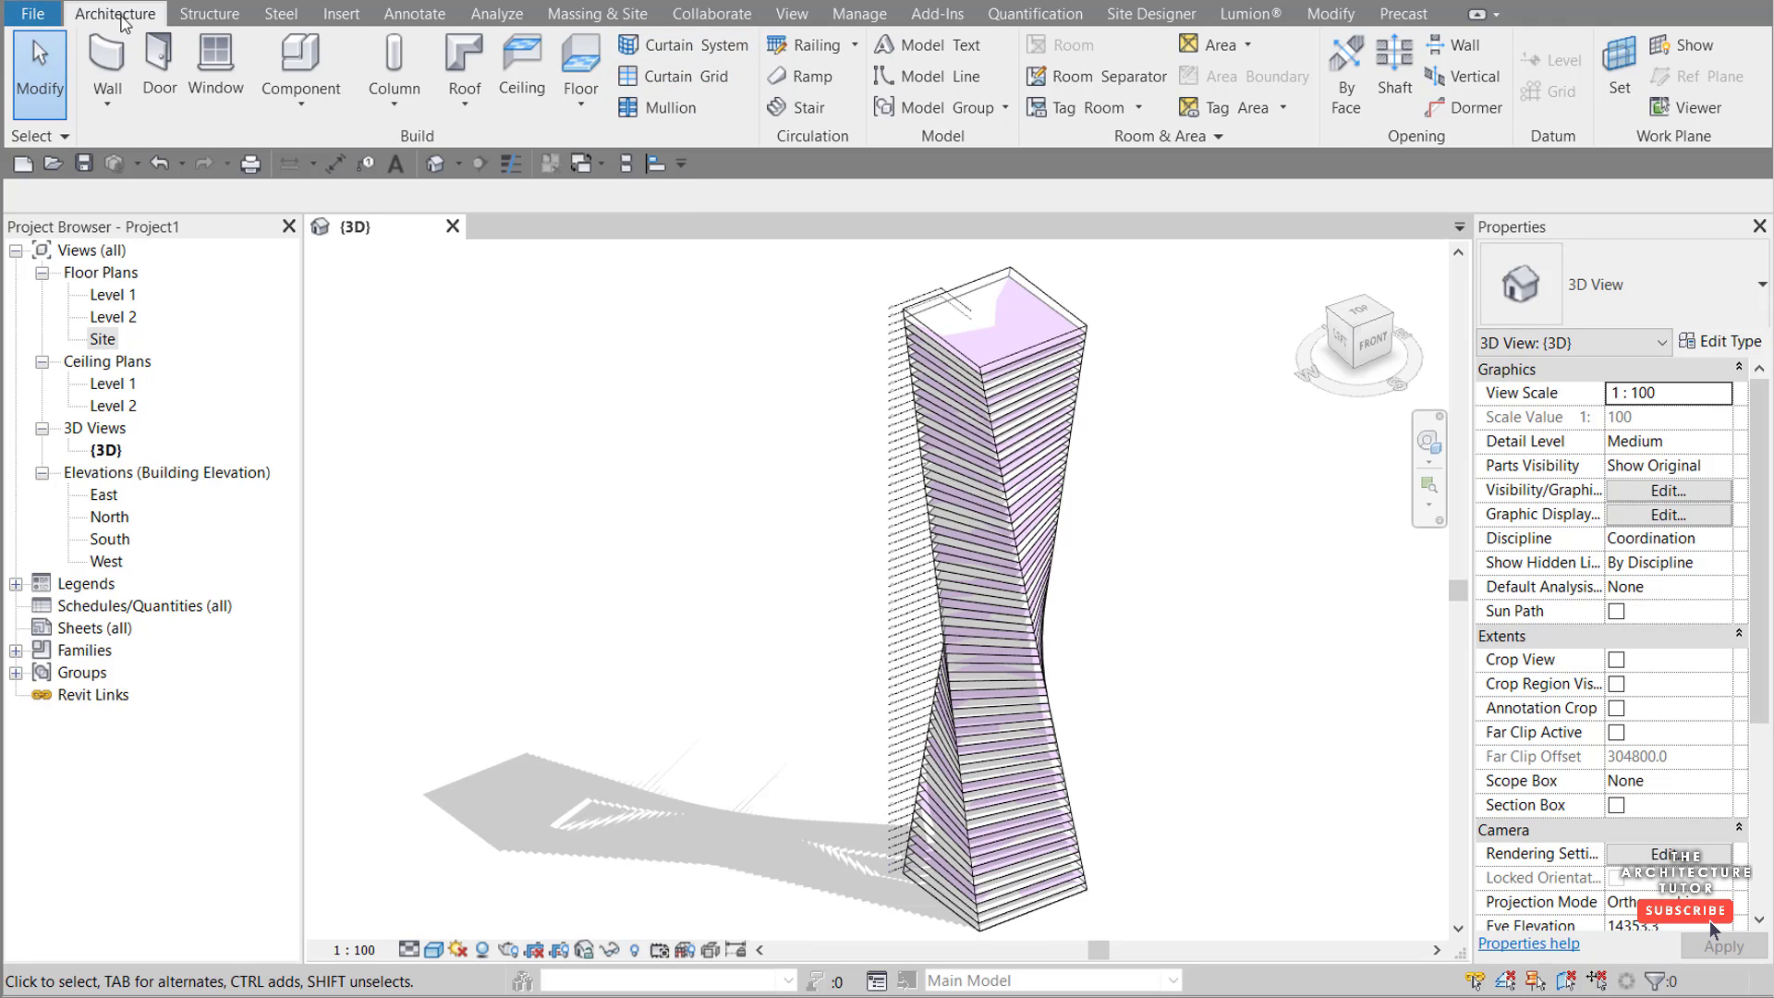
pyautogui.click(690, 44)
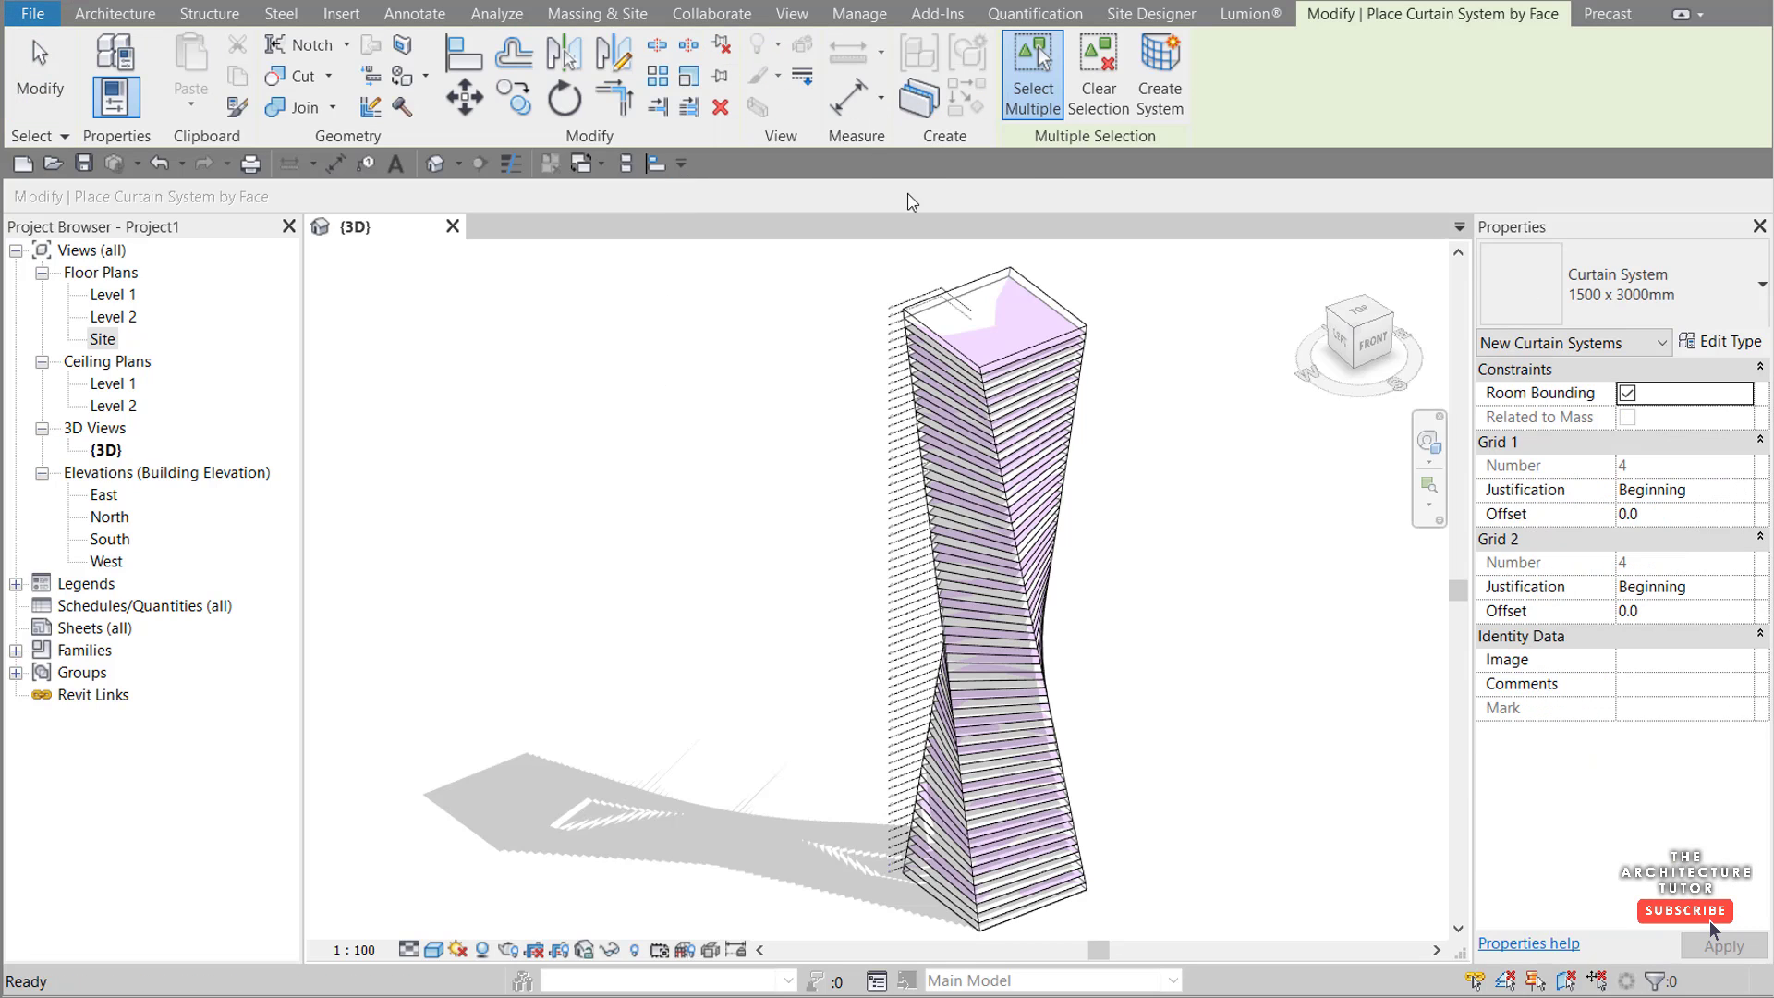
pyautogui.click(1028, 366)
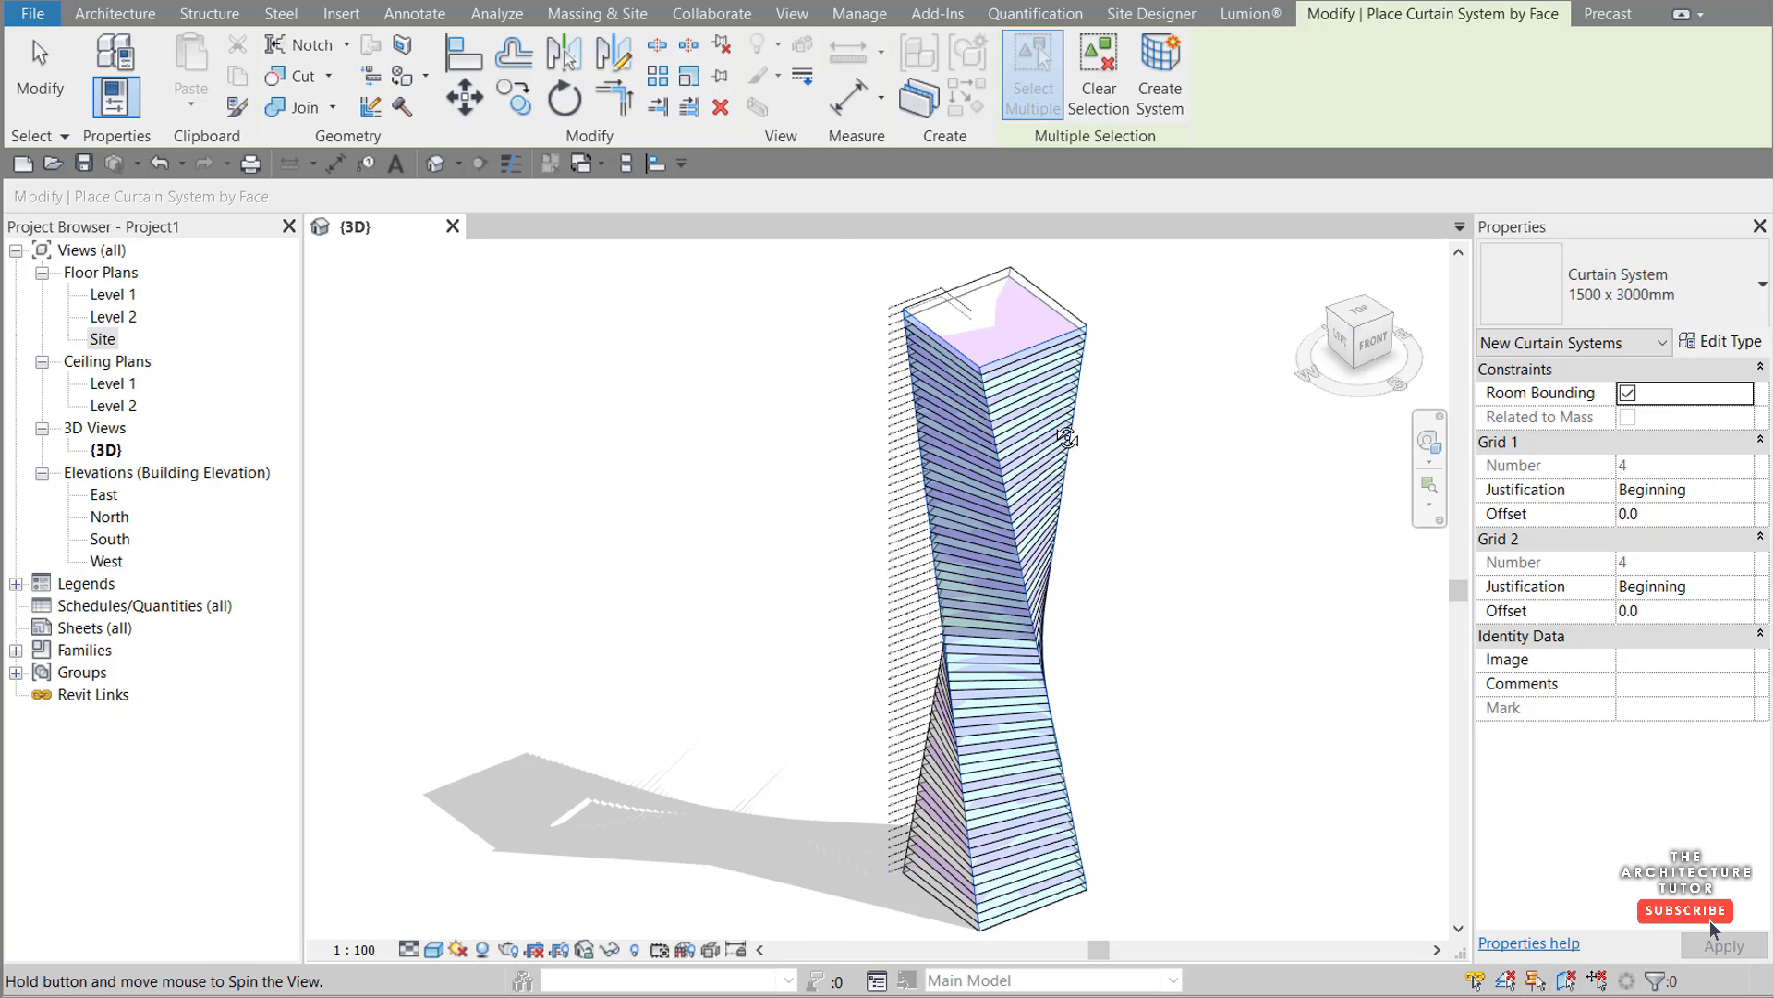
pyautogui.keyDown('shift'); pyautogui.moveTo(851, 440); pyautogui.dragTo(736, 440, button='middle'); pyautogui.keyUp('shift')
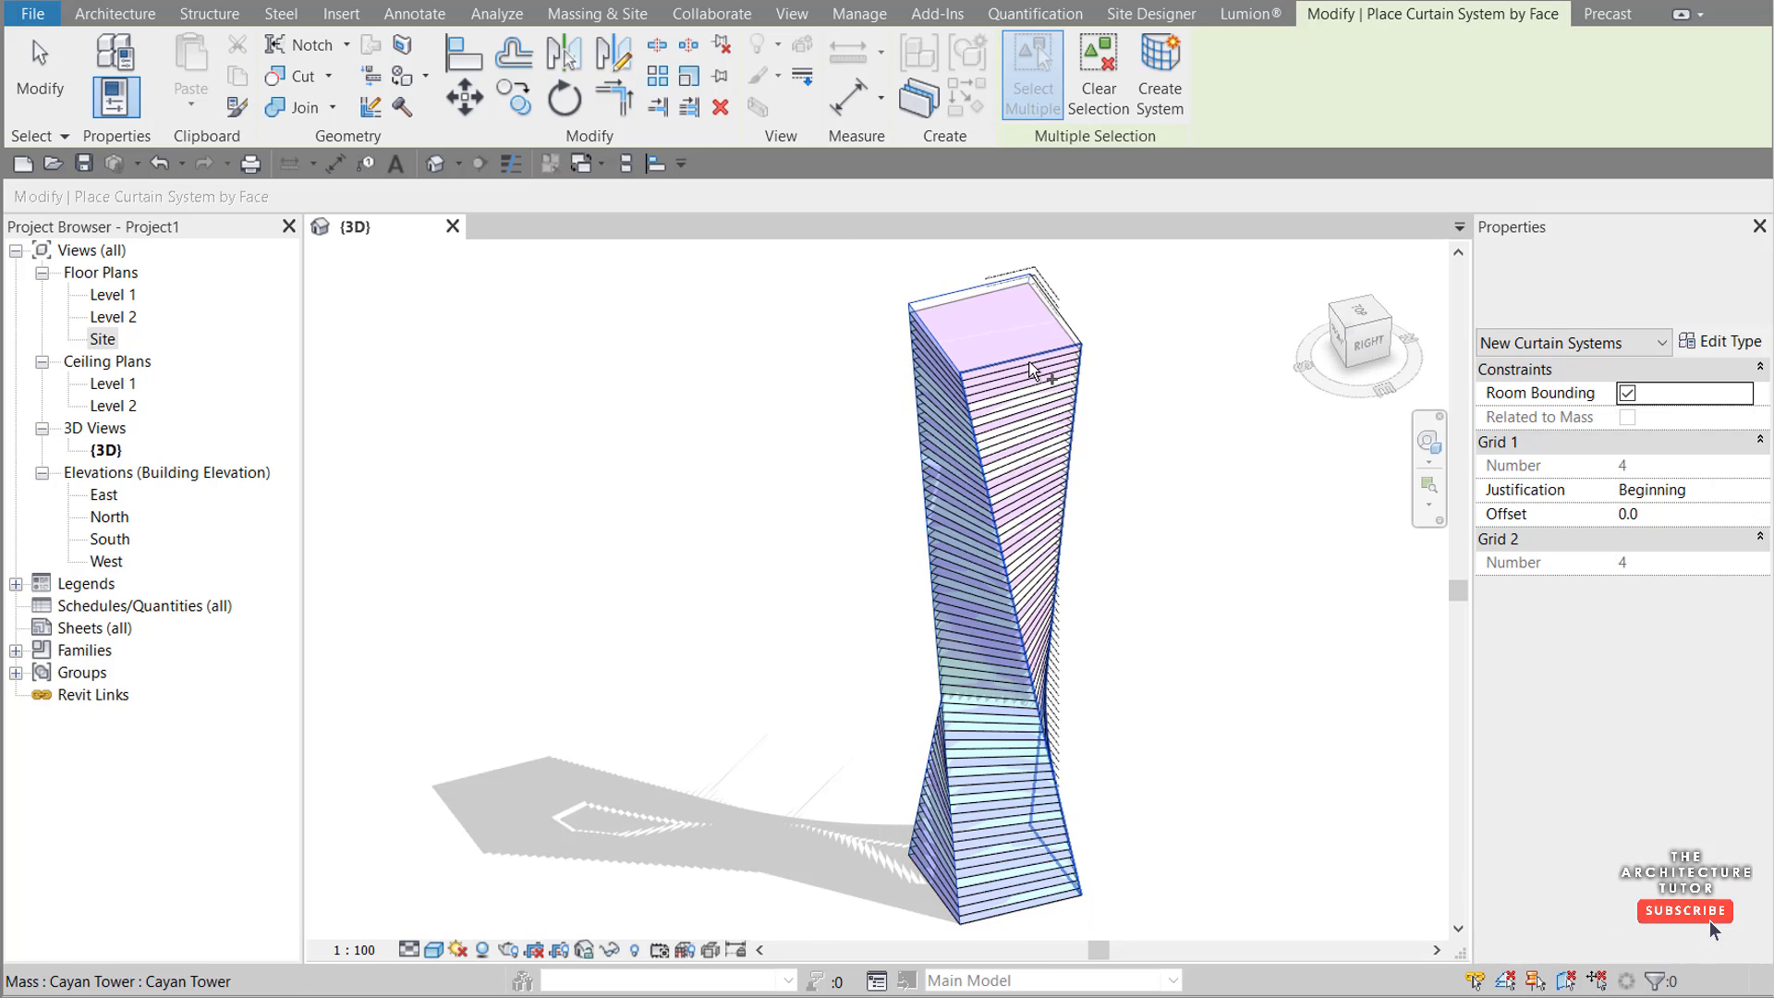
pyautogui.moveTo(1026, 416)
pyautogui.keyDown('shift'); pyautogui.mouseDown(button='middle')
pyautogui.moveTo(1056, 434)
pyautogui.moveTo(1068, 416)
pyautogui.mouseUp(button='middle'); pyautogui.keyUp('shift')
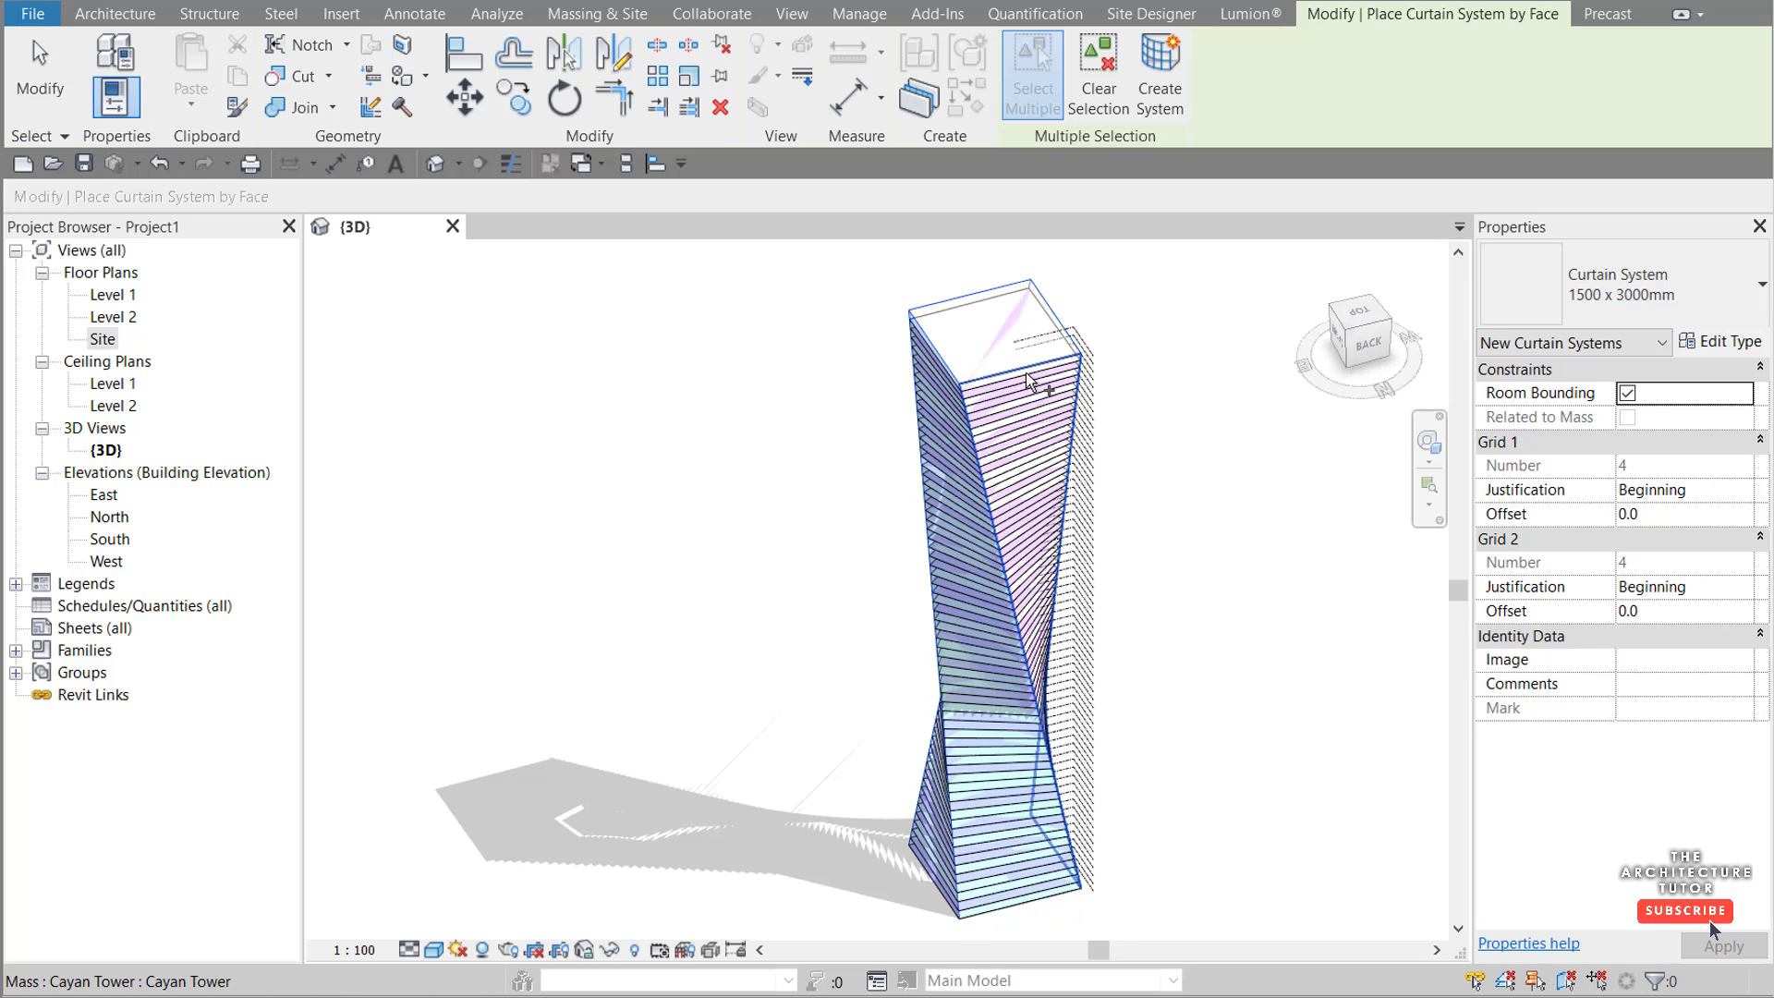
pyautogui.keyDown('shift'); pyautogui.moveTo(1219, 415); pyautogui.dragTo(1138, 497, button='middle'); pyautogui.keyUp('shift')
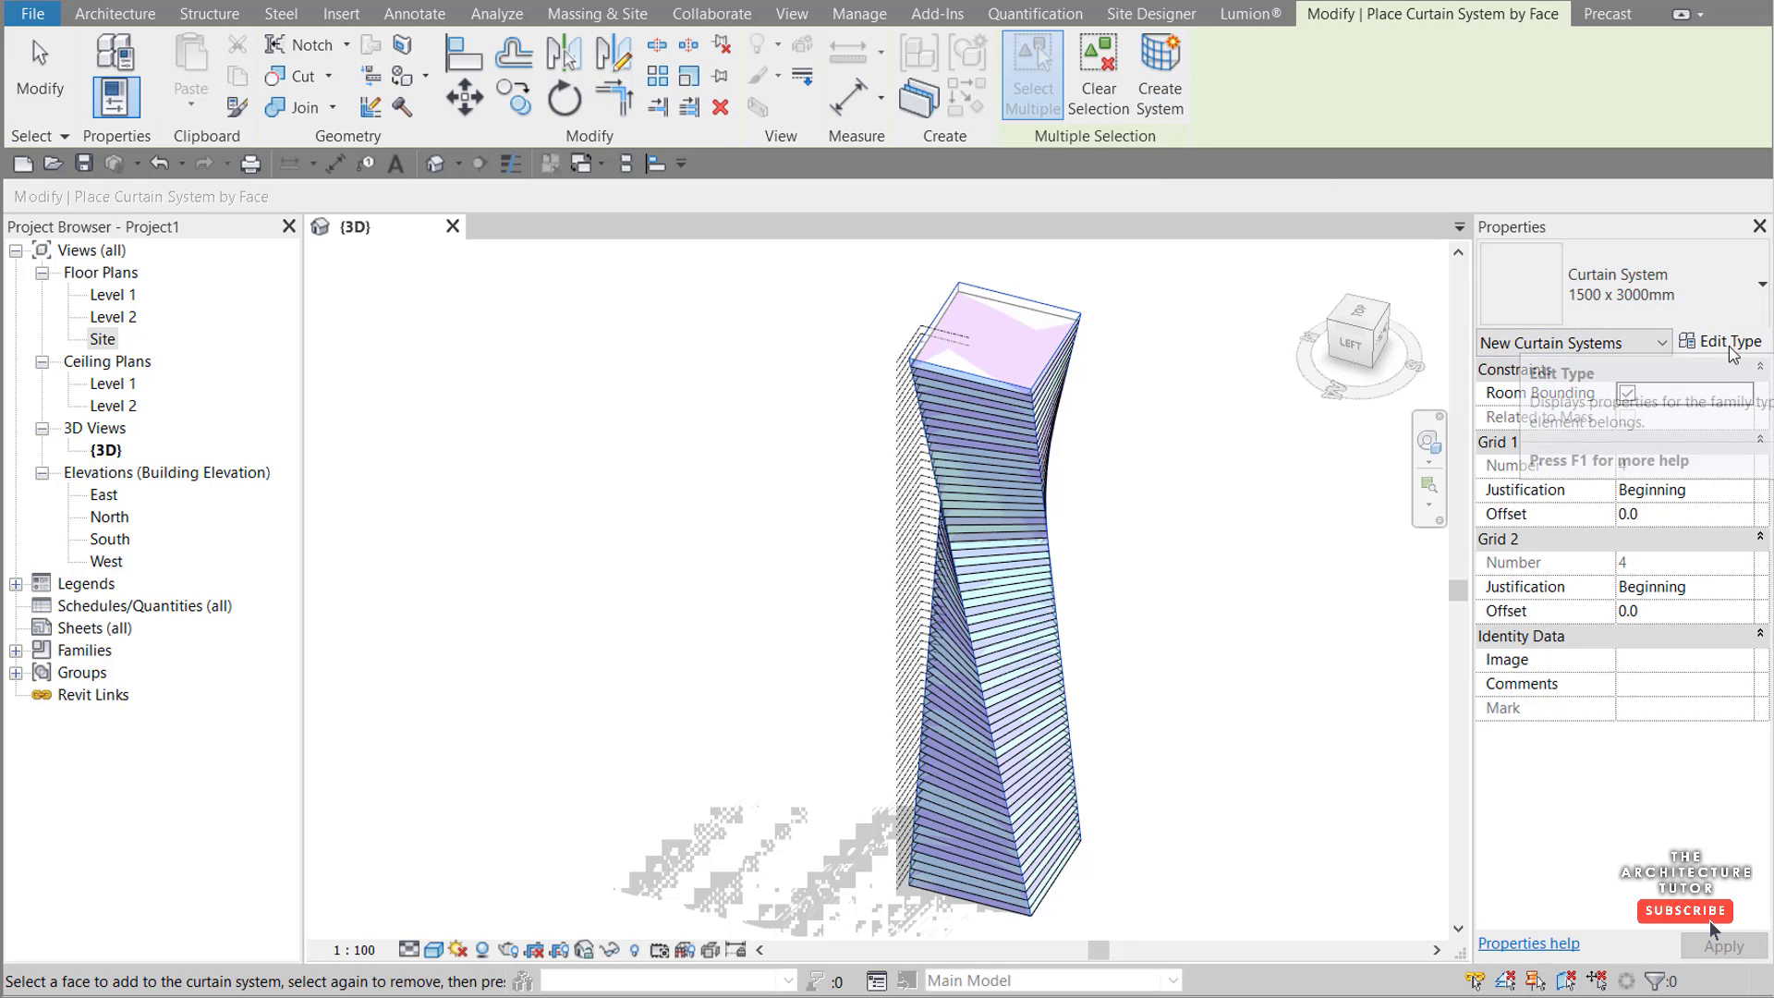
pyautogui.click(1164, 88)
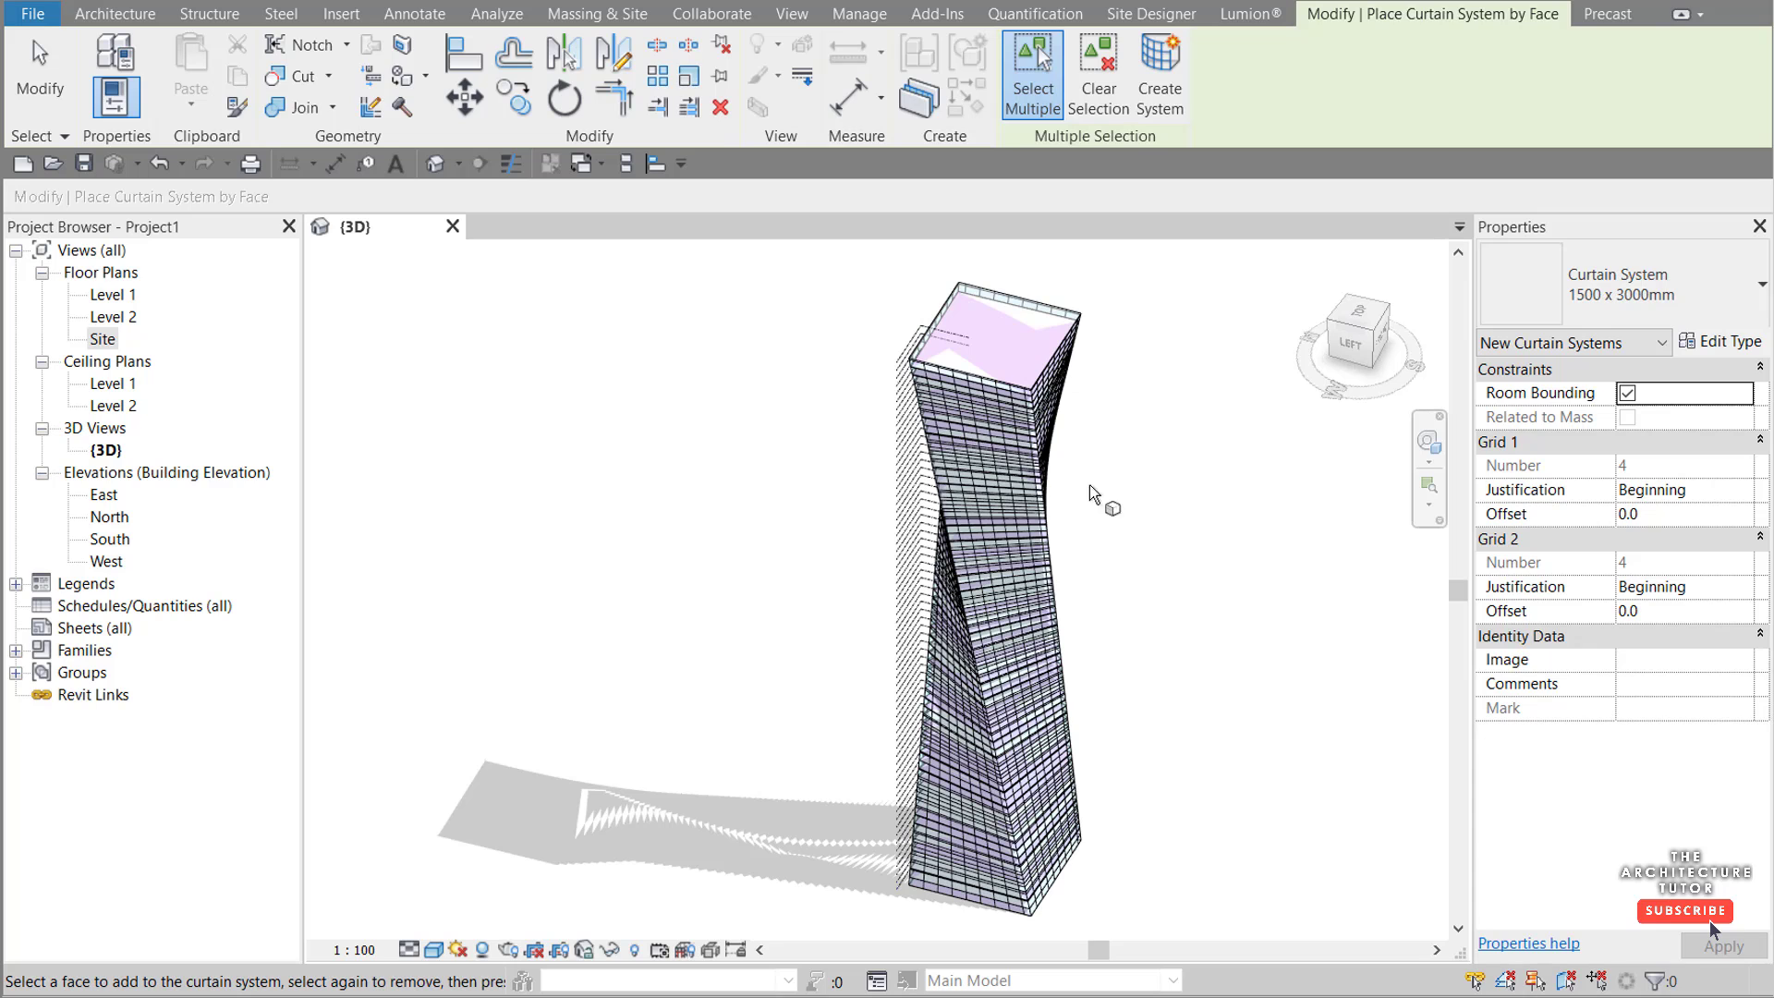
# Step: Exit the curtain system tool and Tab-cycle the preselection to the tower mass
pyautogui.press('Escape')
pyautogui.scroll(1, 1086, 621)
pyautogui.press('Tab')
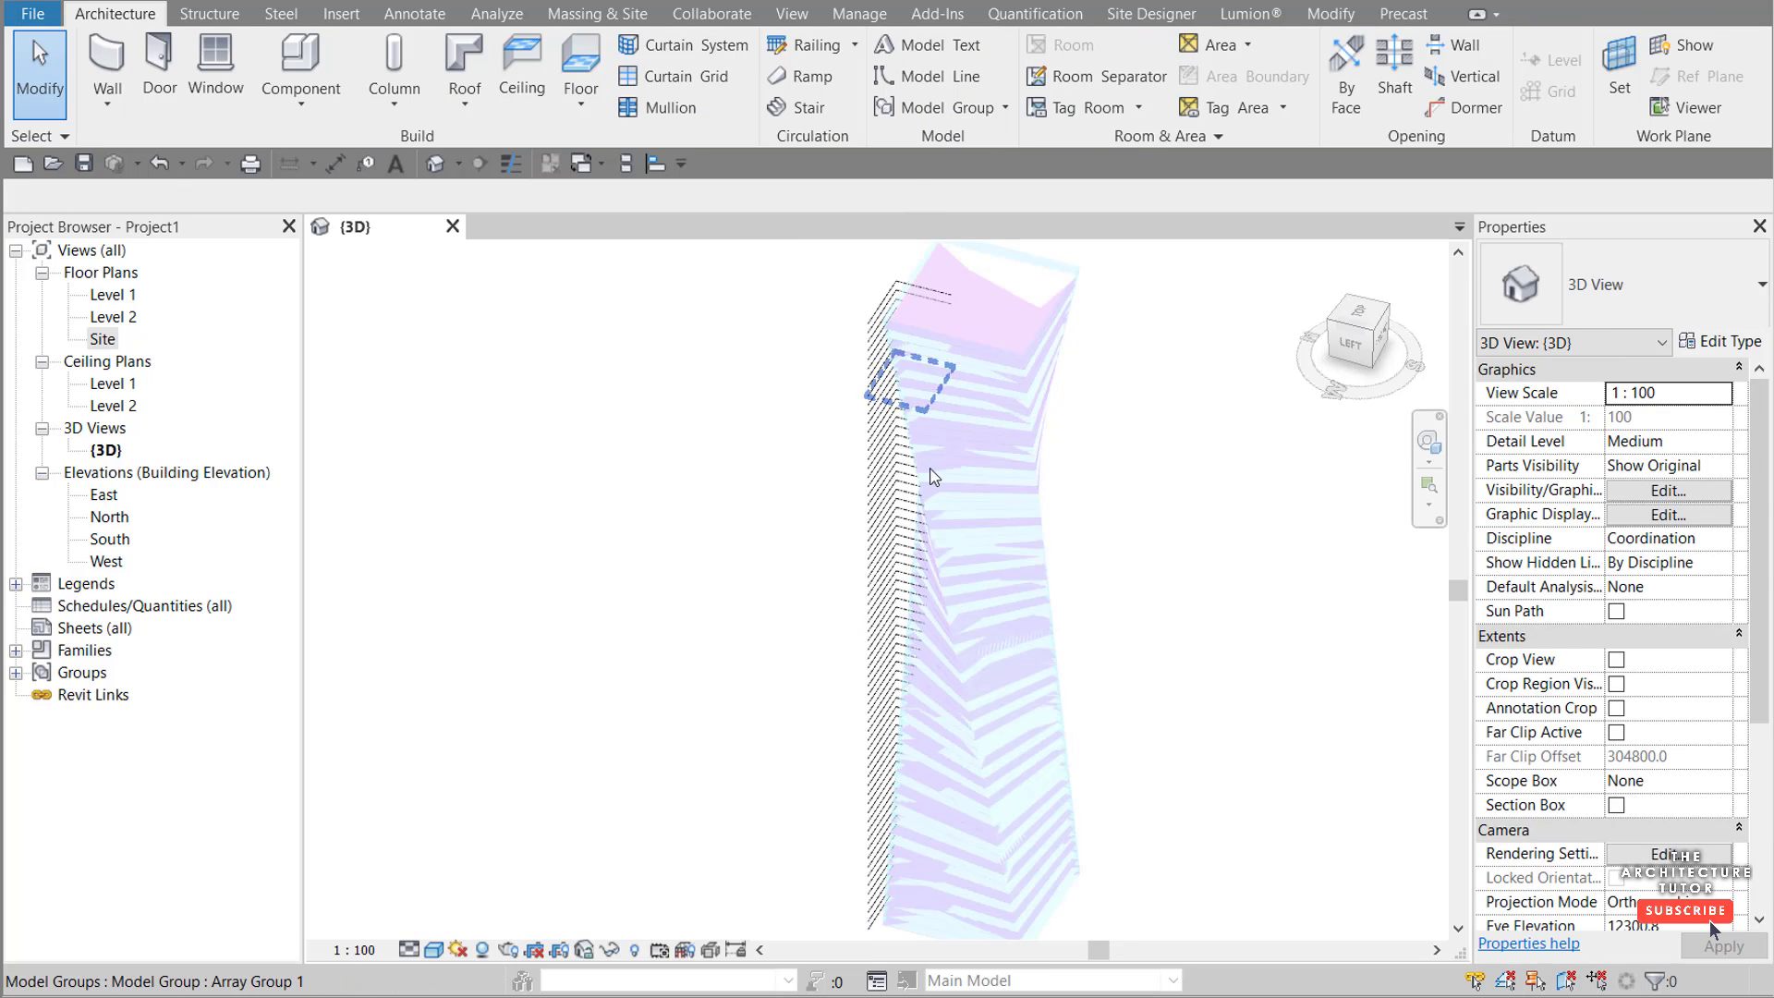
pyautogui.press('Tab')
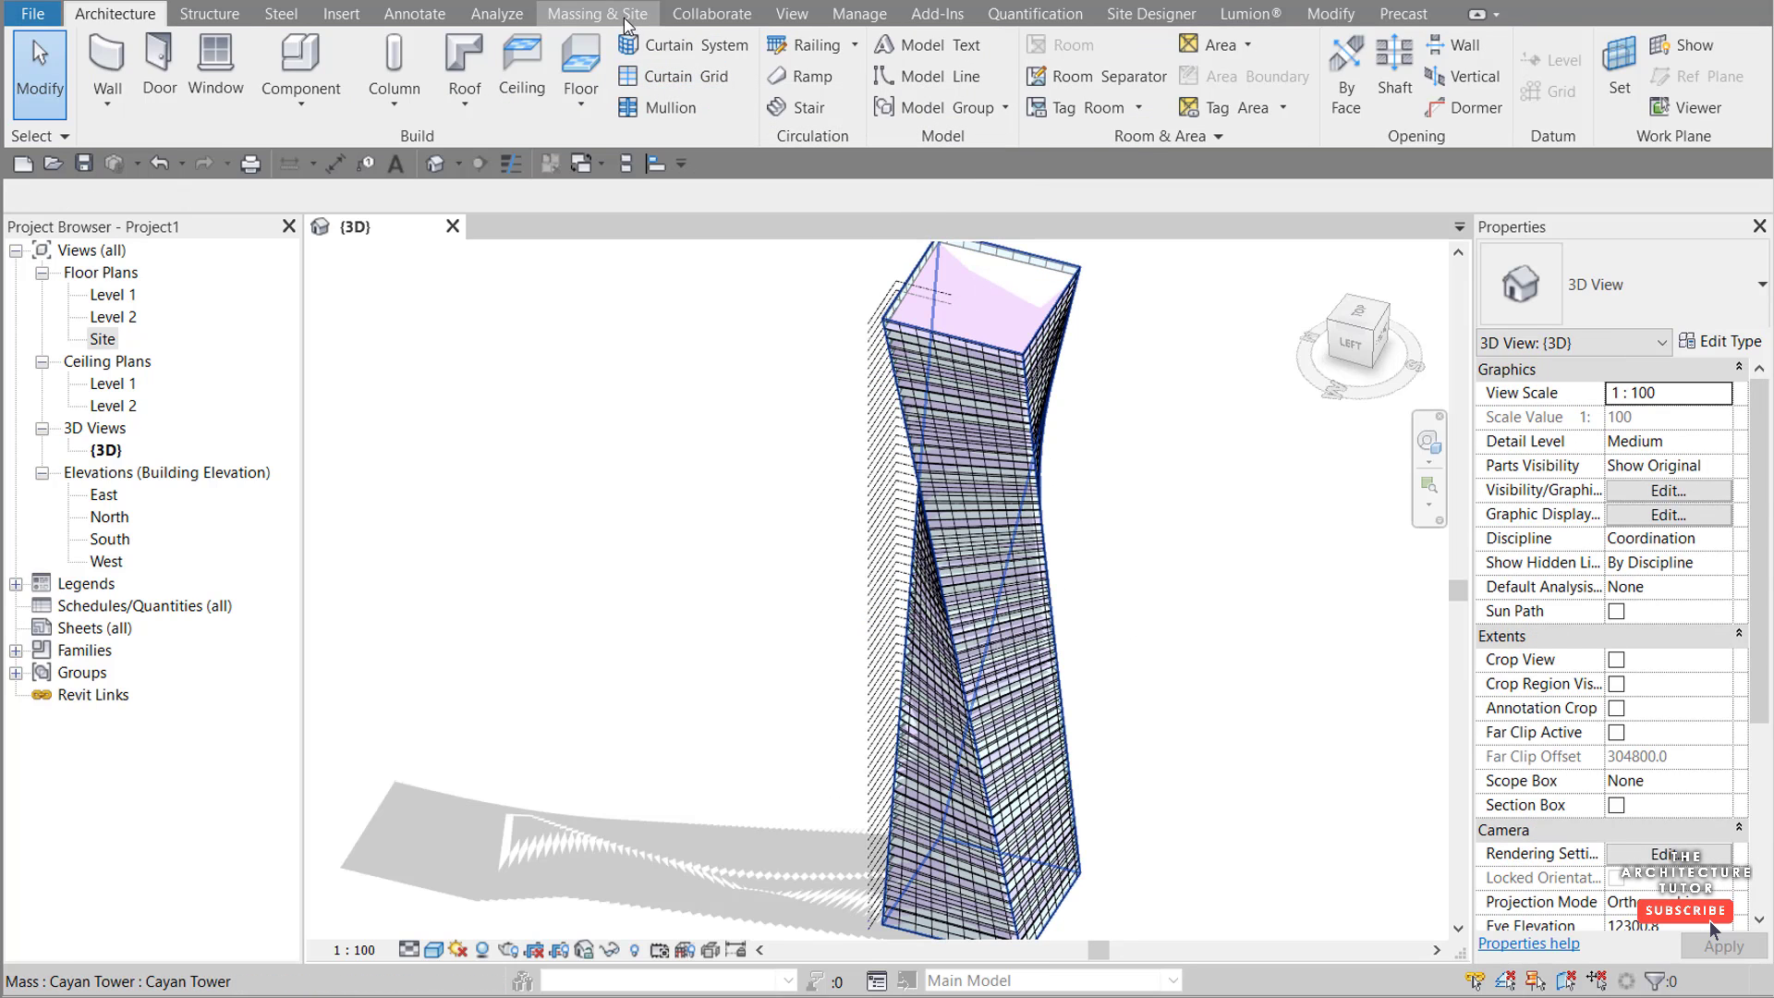
pyautogui.click(613, 17)
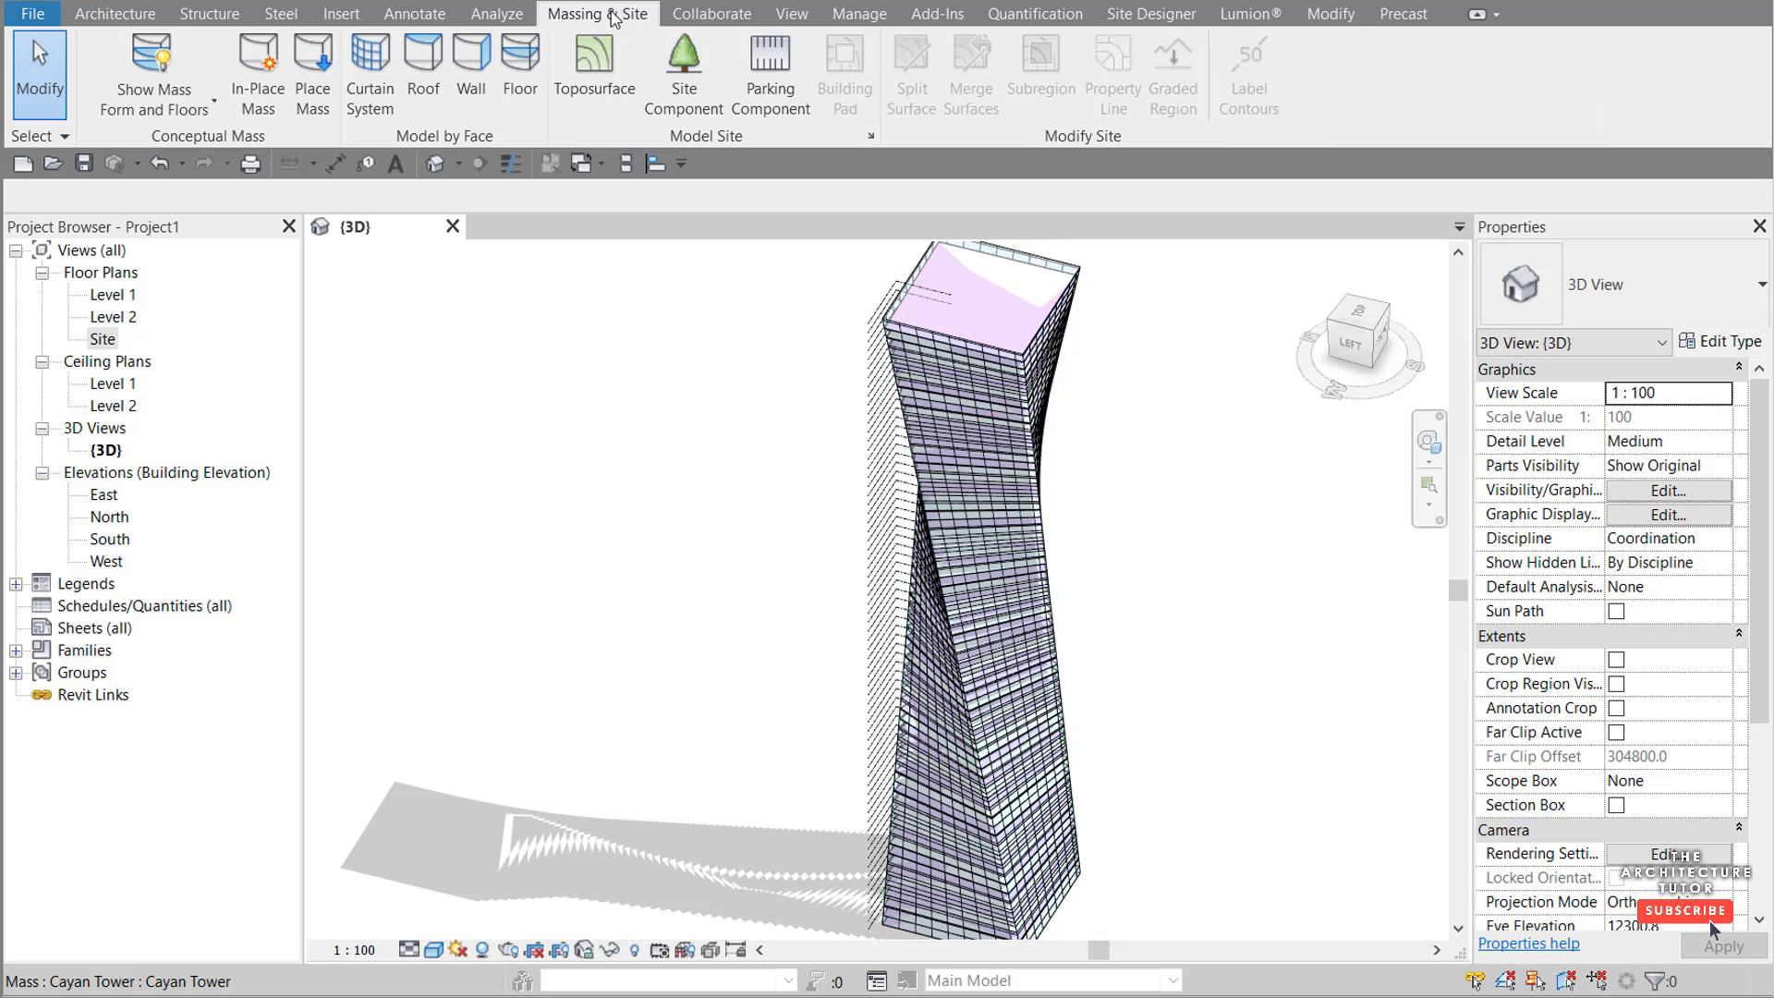
pyautogui.click(186, 111)
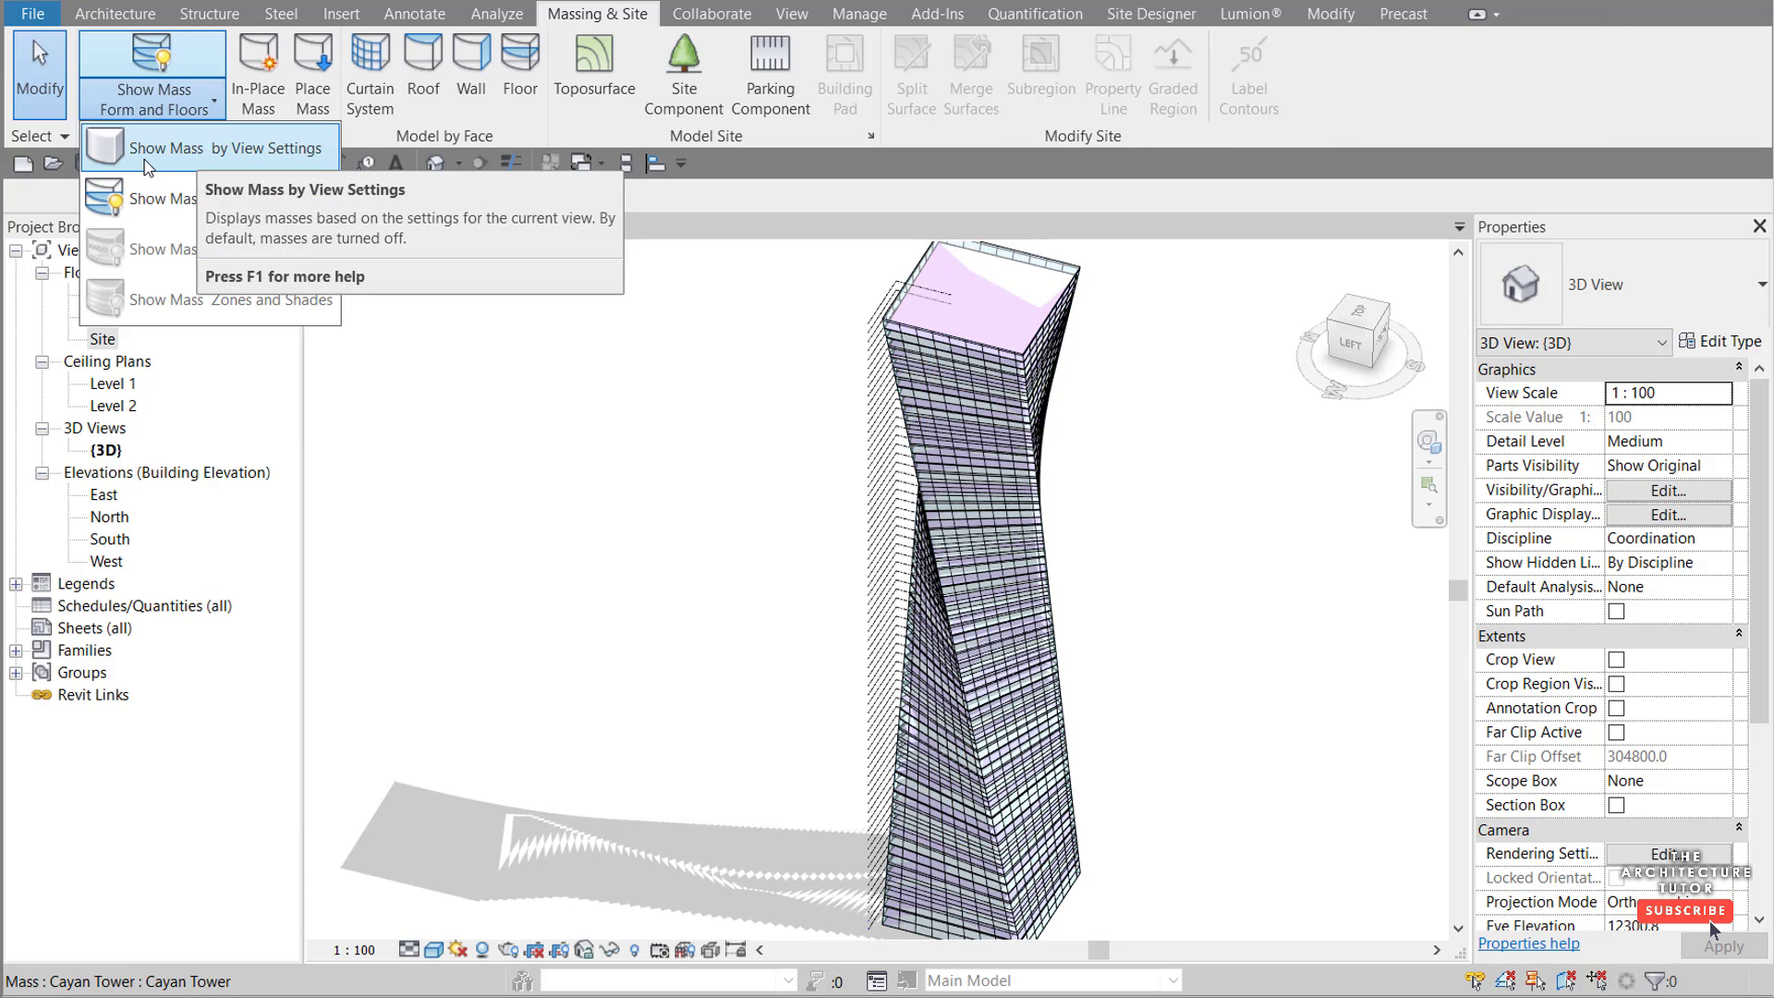
pyautogui.click(254, 158)
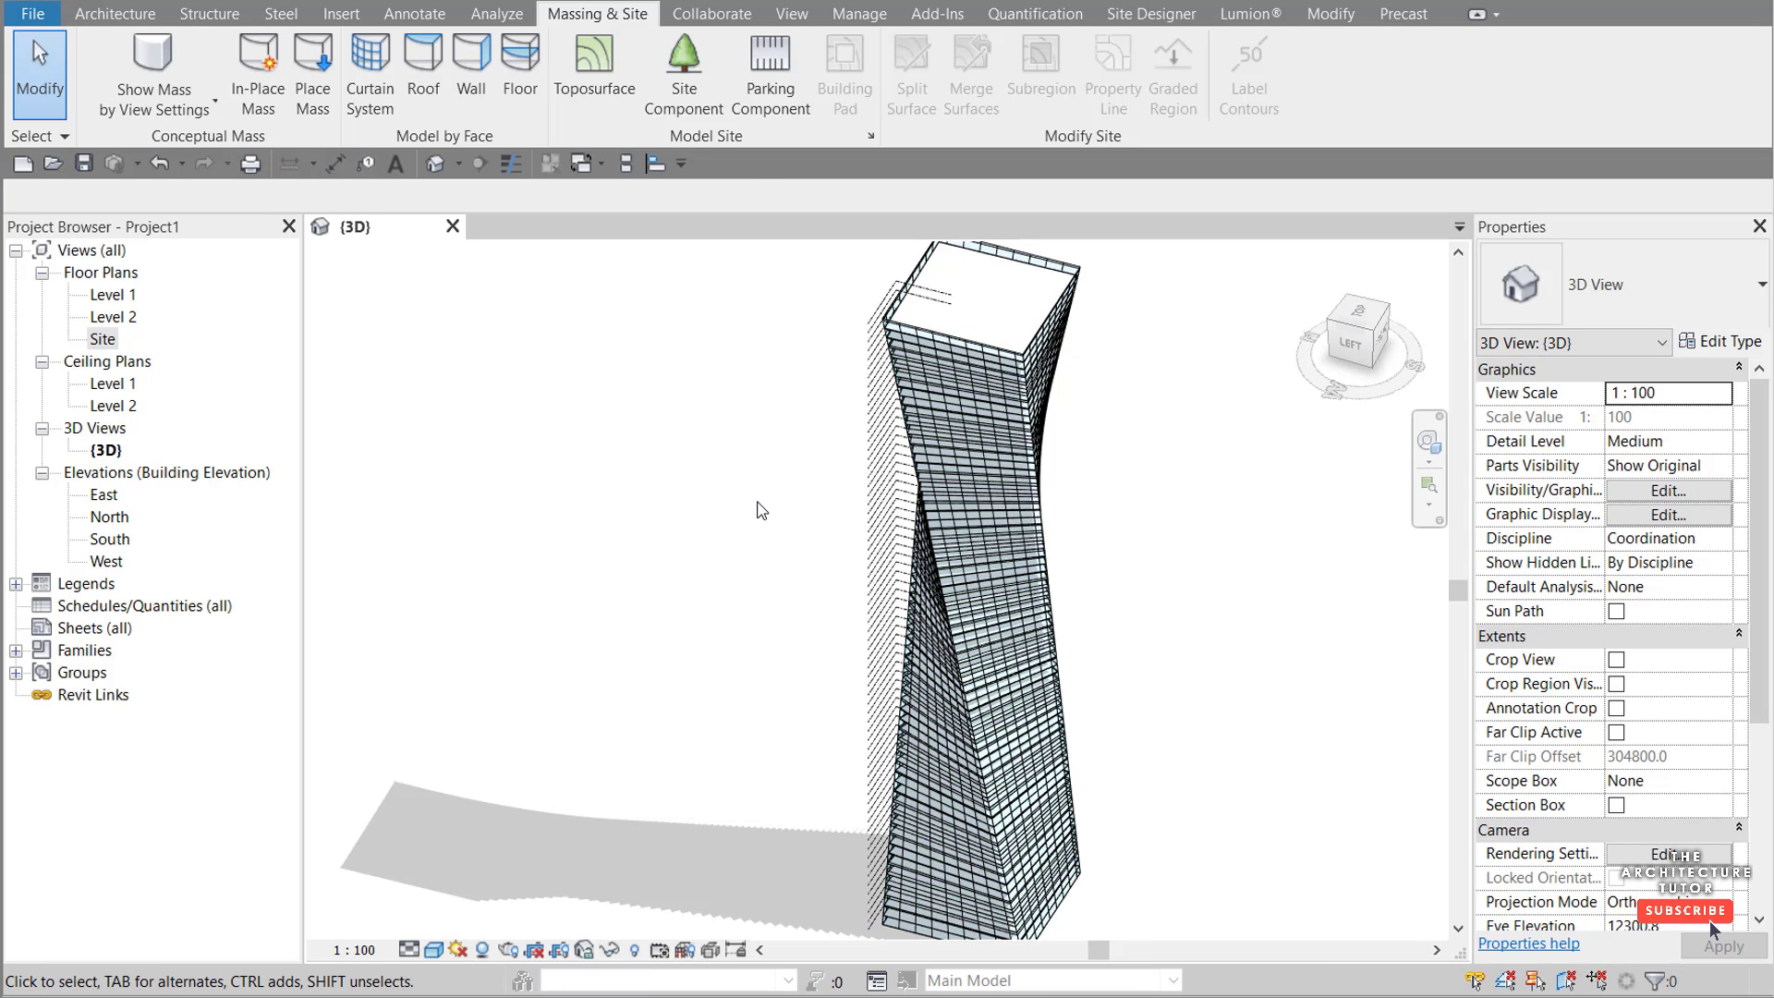
pyautogui.click(1106, 430)
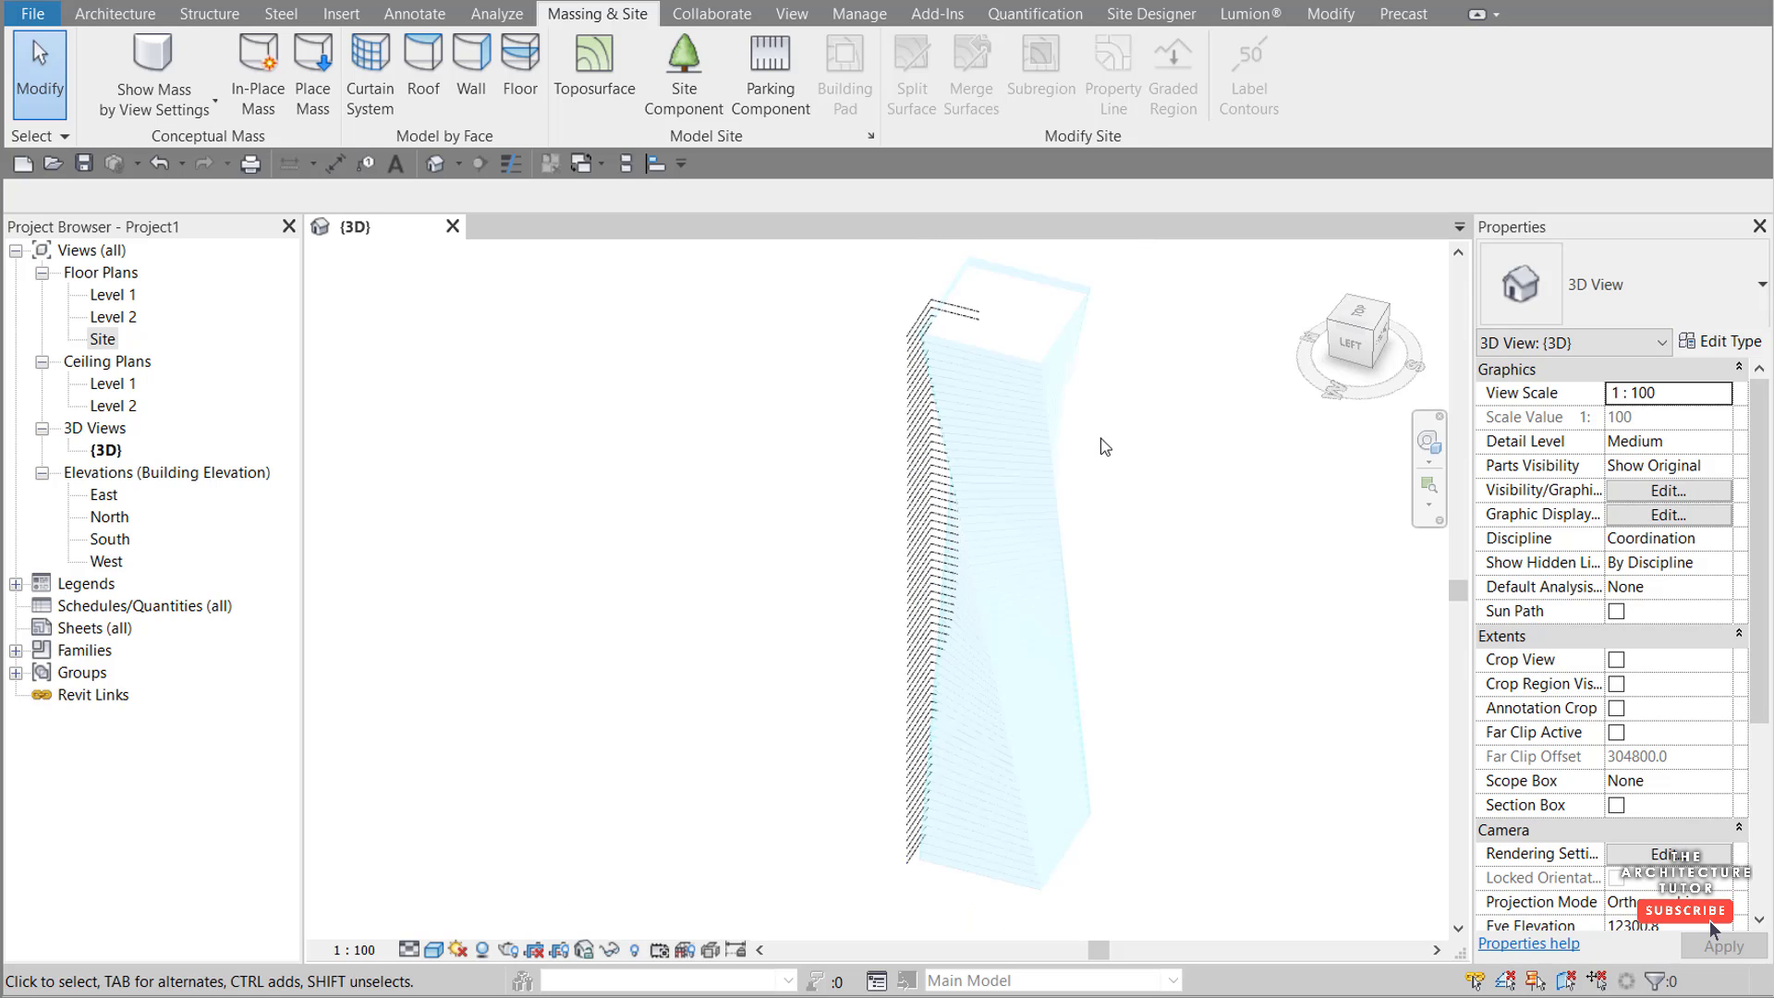
pyautogui.click(1099, 623)
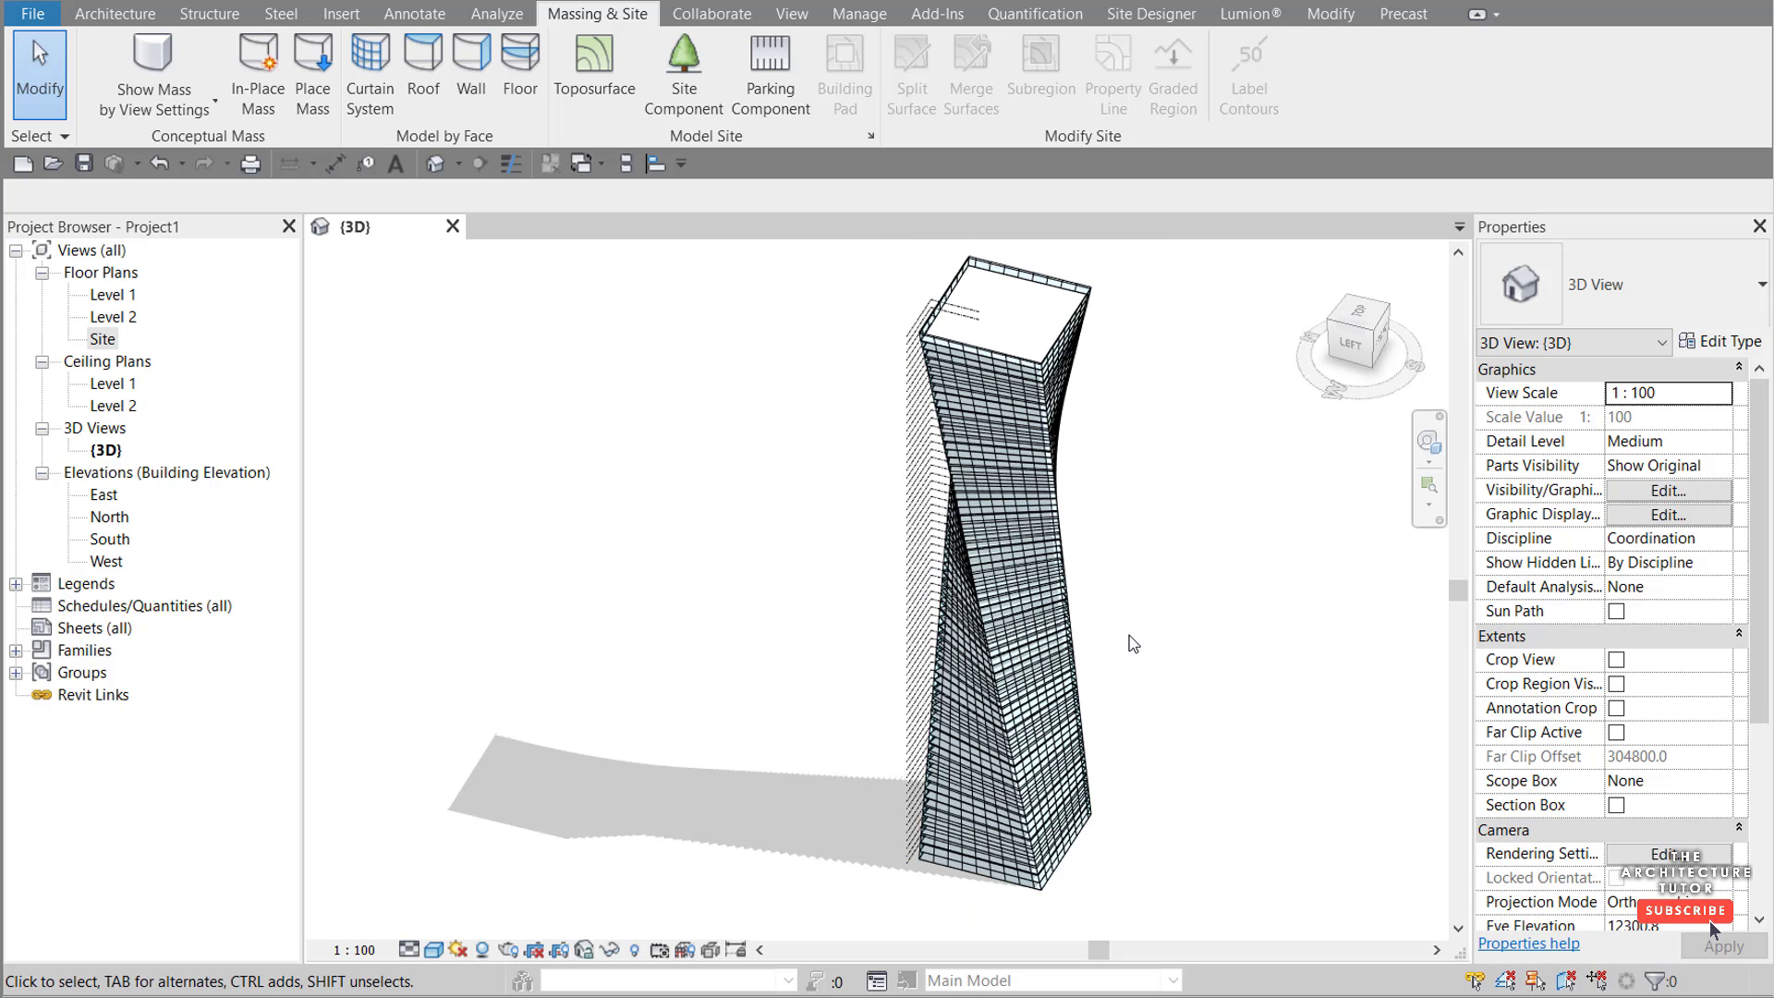
pyautogui.scroll(4, 1130, 641)
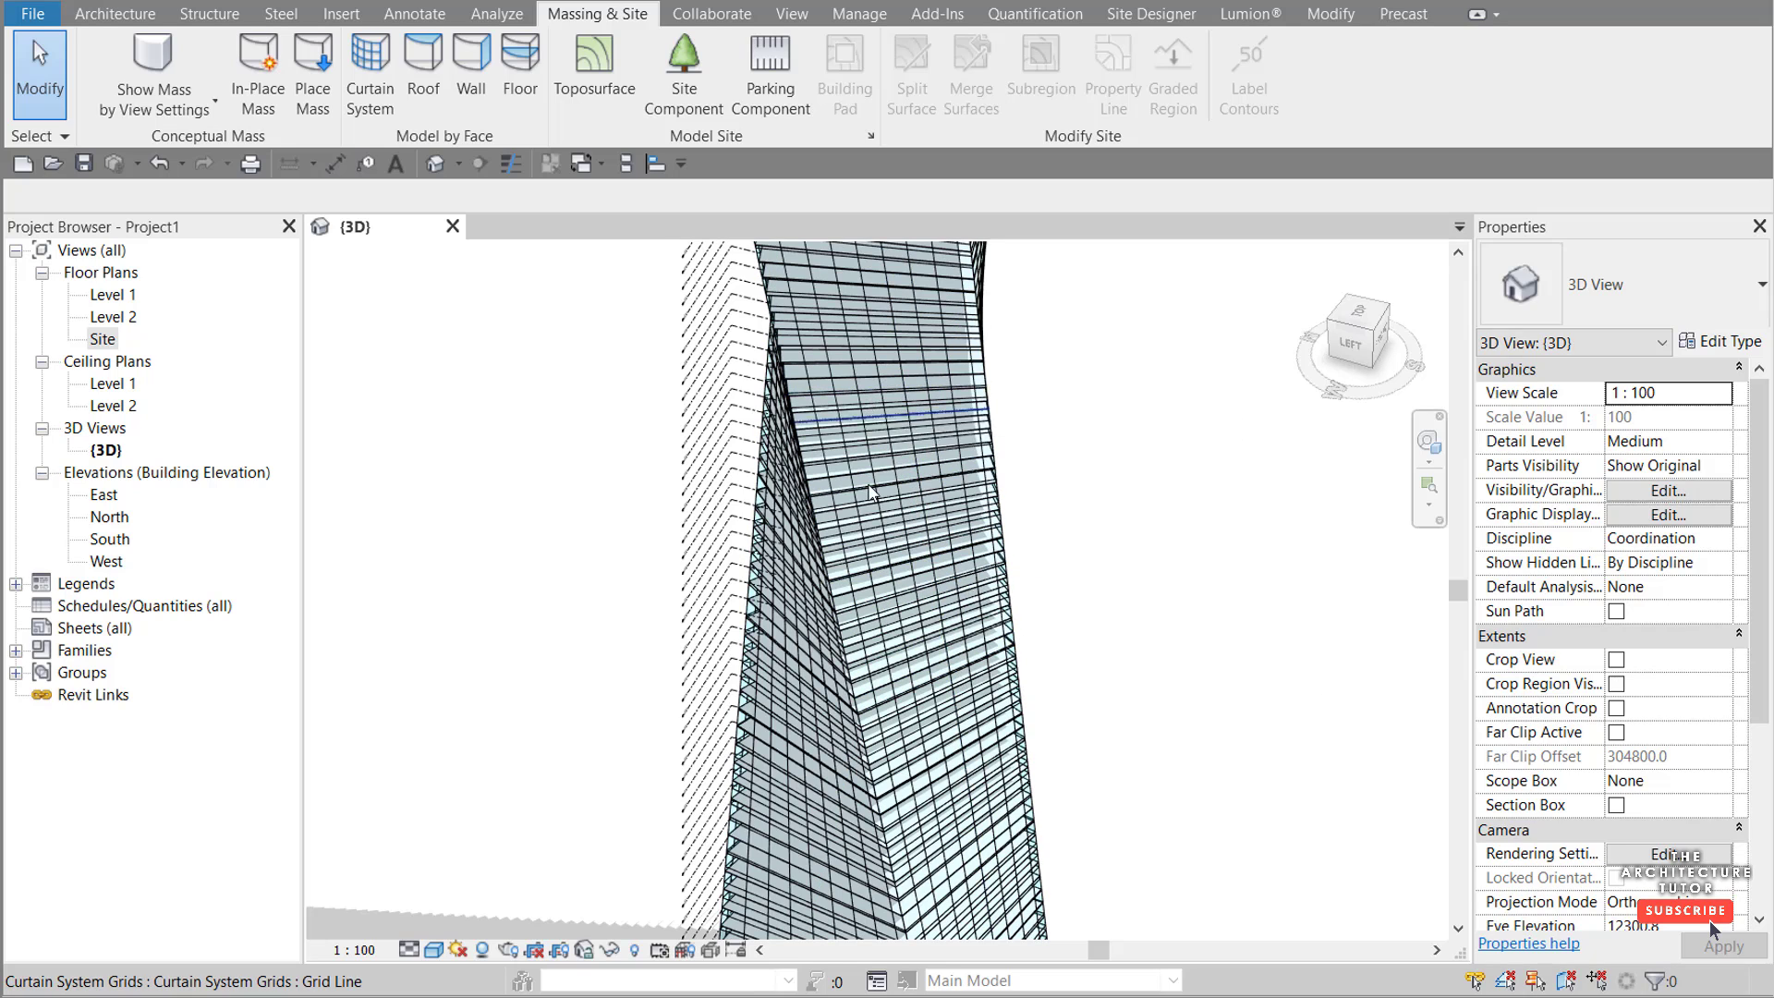
pyautogui.scroll(-1, 874, 493)
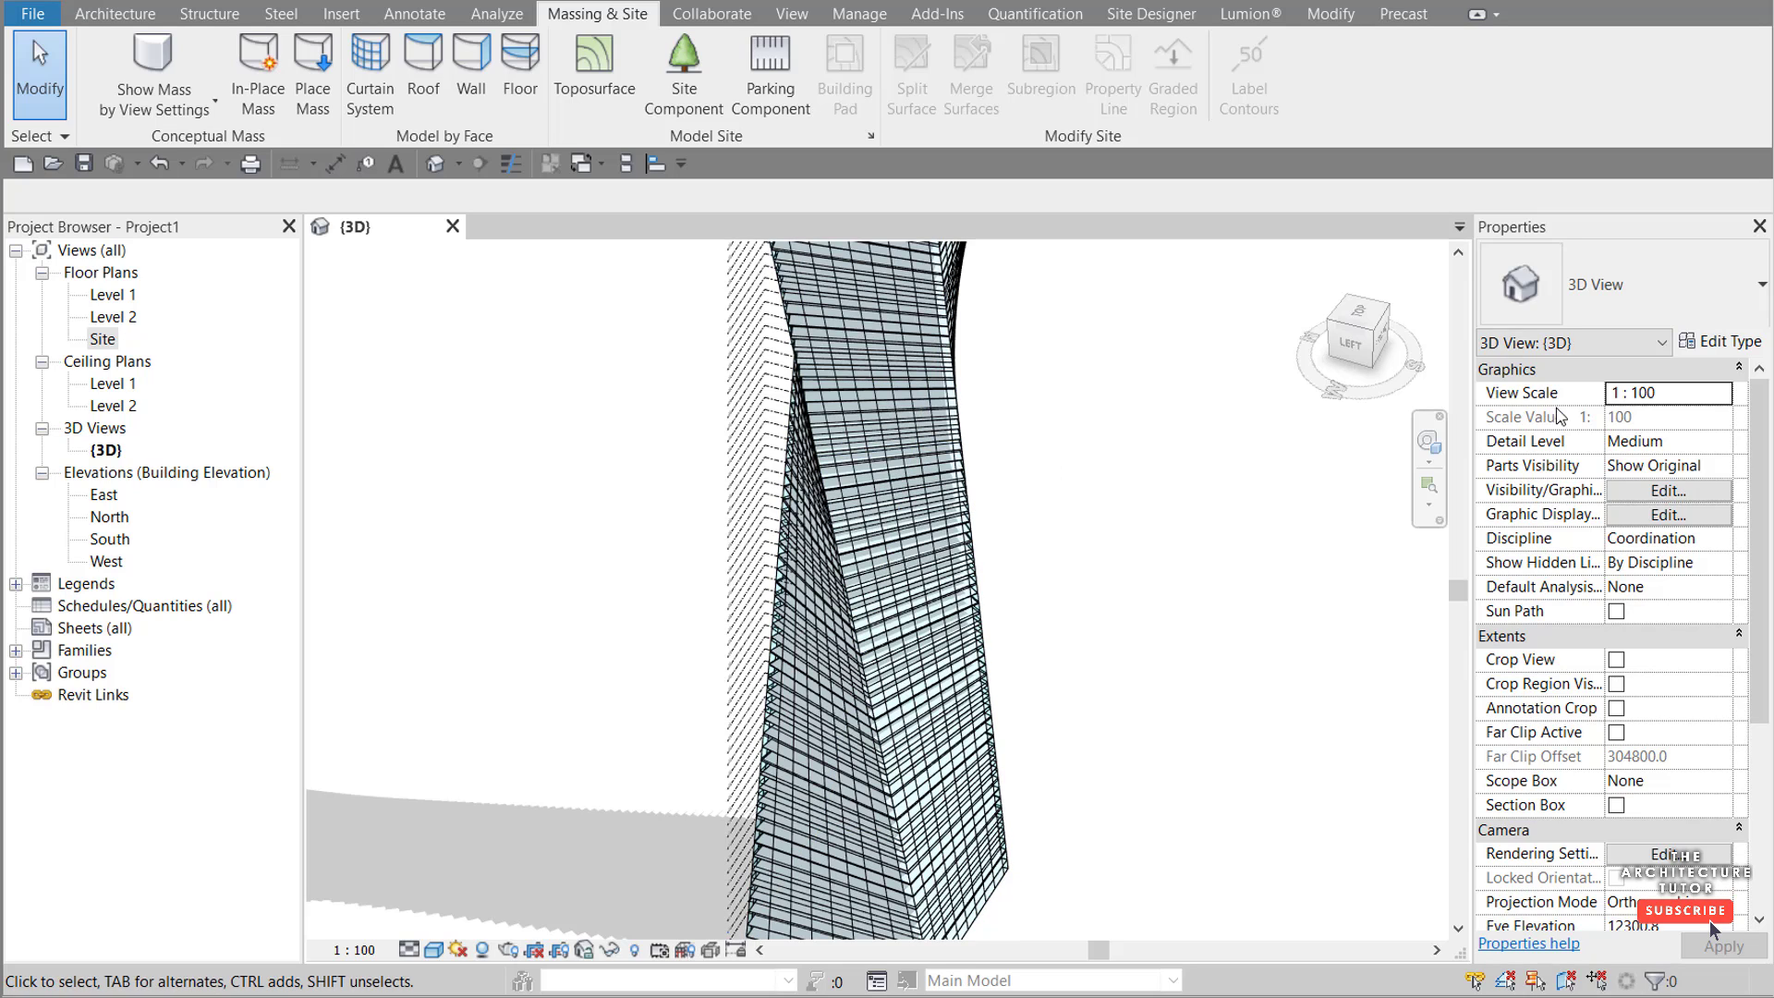
# Step: Try Grid 1 spacing 10000 in the curtain system's type properties, then revert to 5000
pyautogui.click(969, 428)
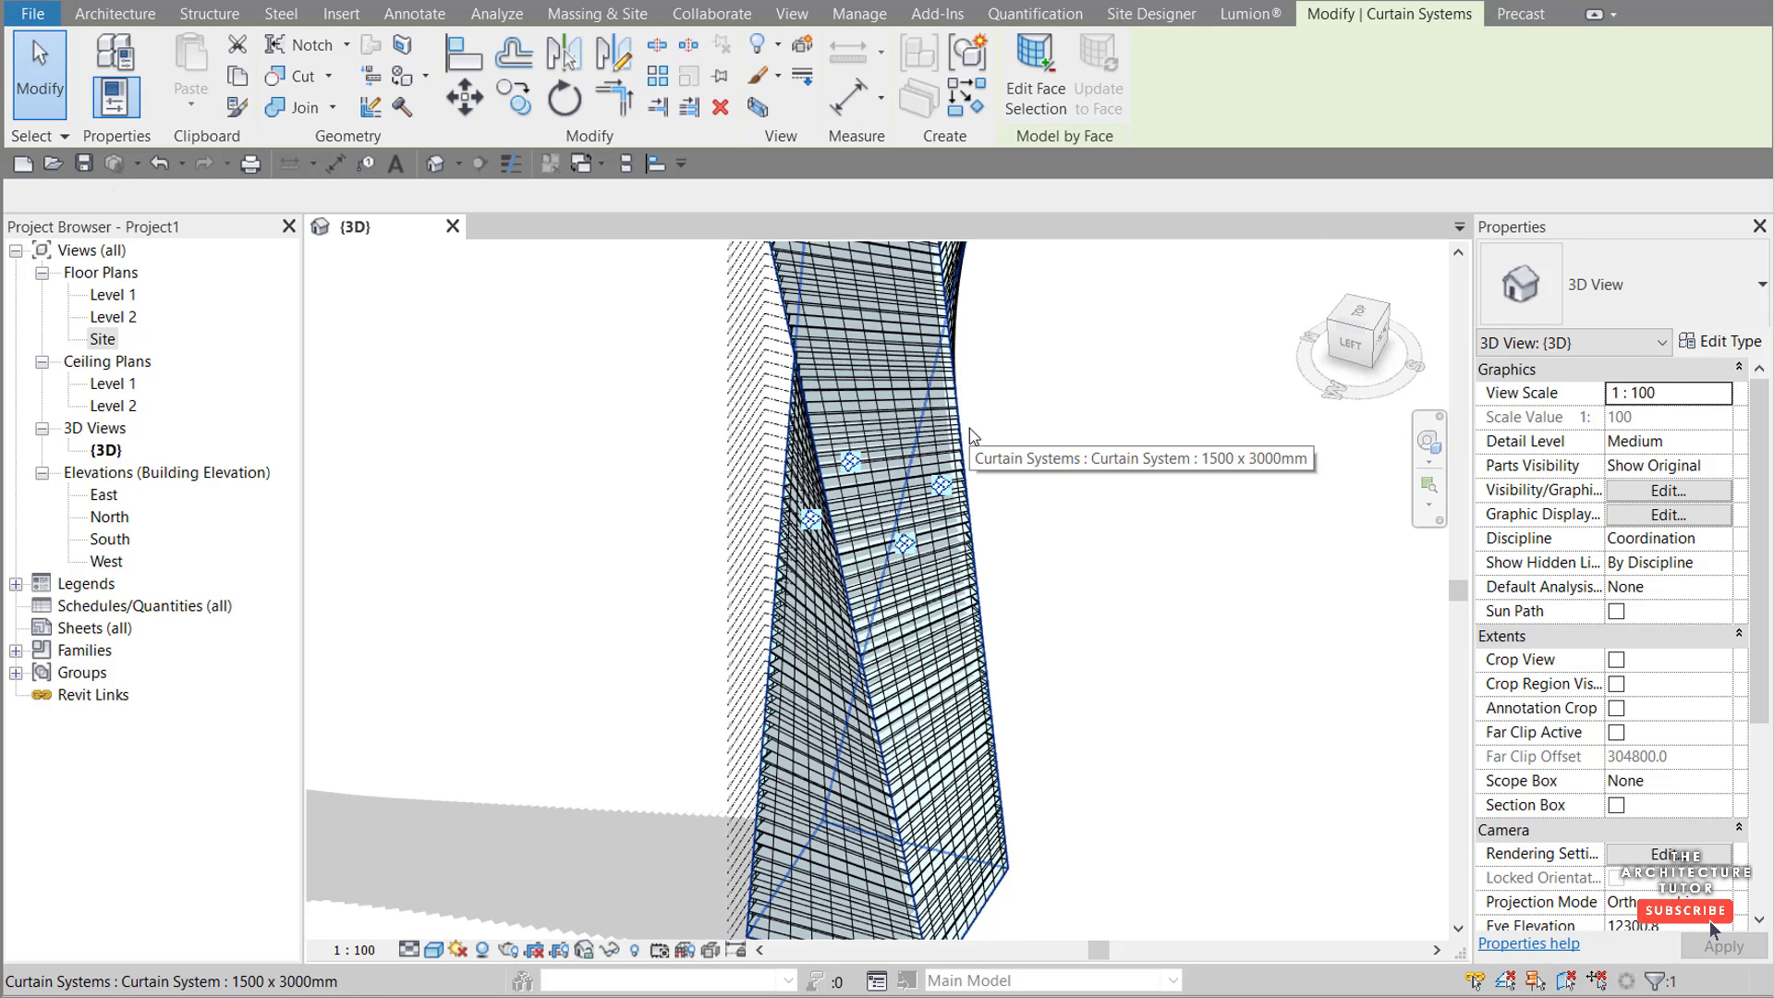
pyautogui.click(1714, 343)
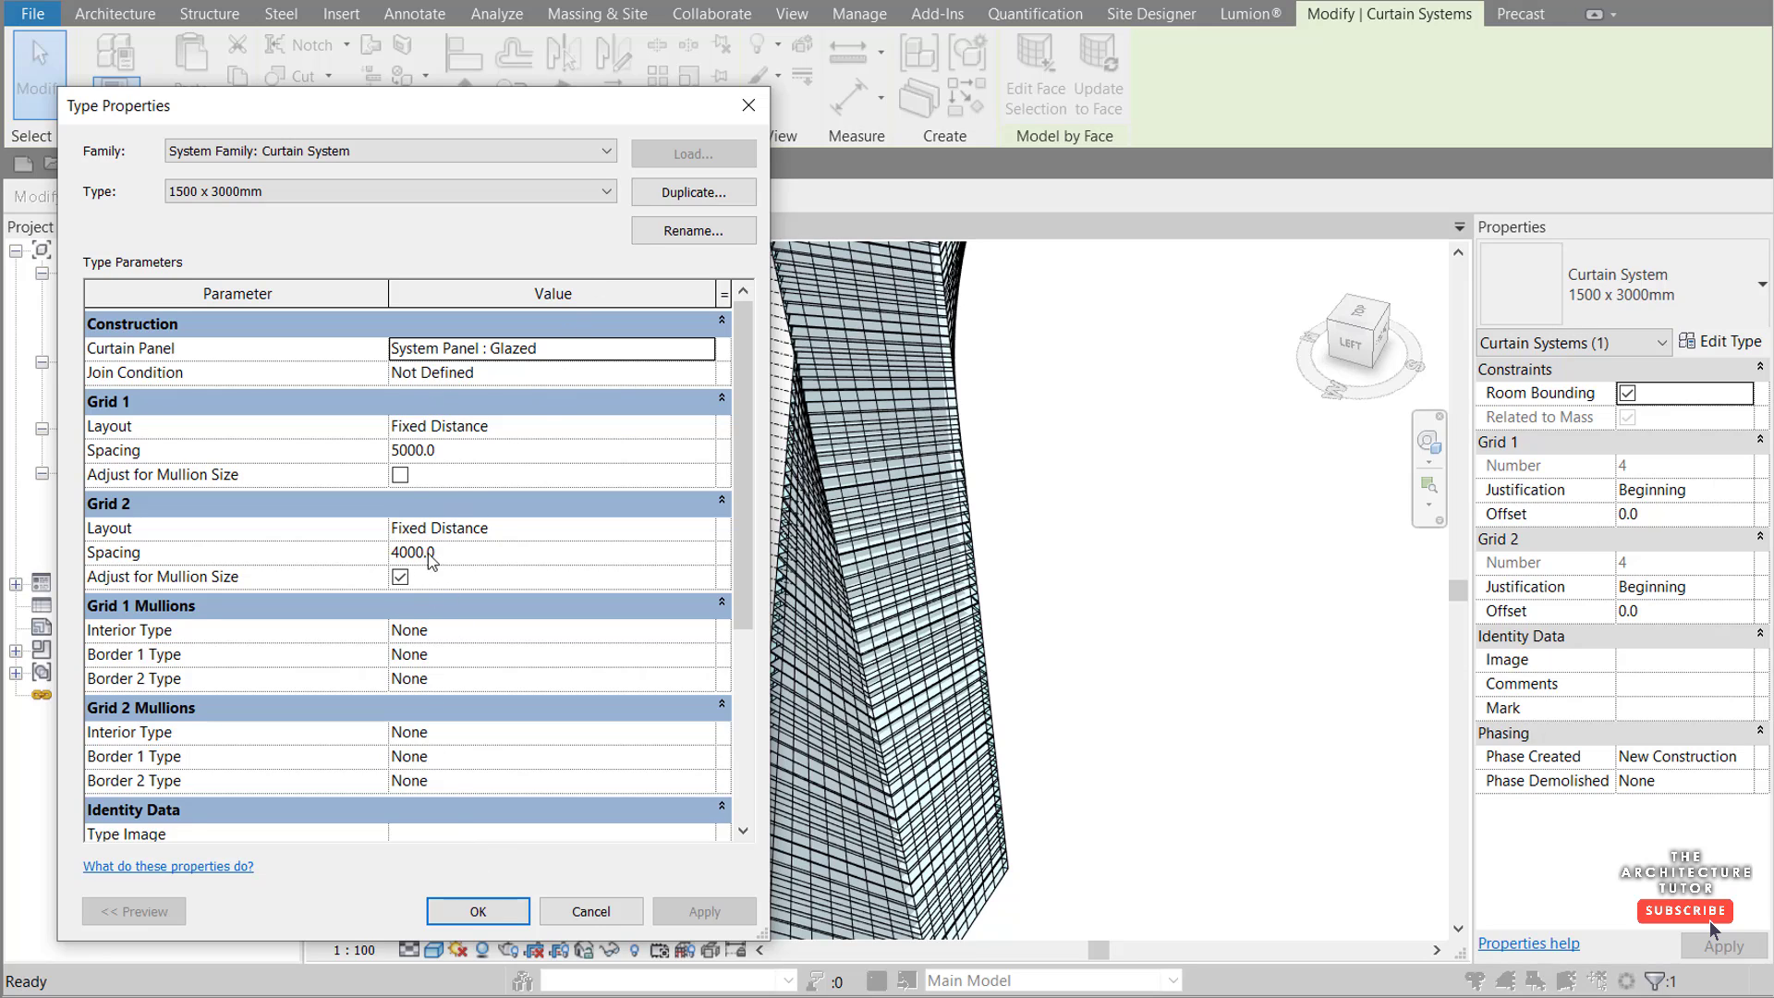
pyautogui.doubleClick(414, 450)
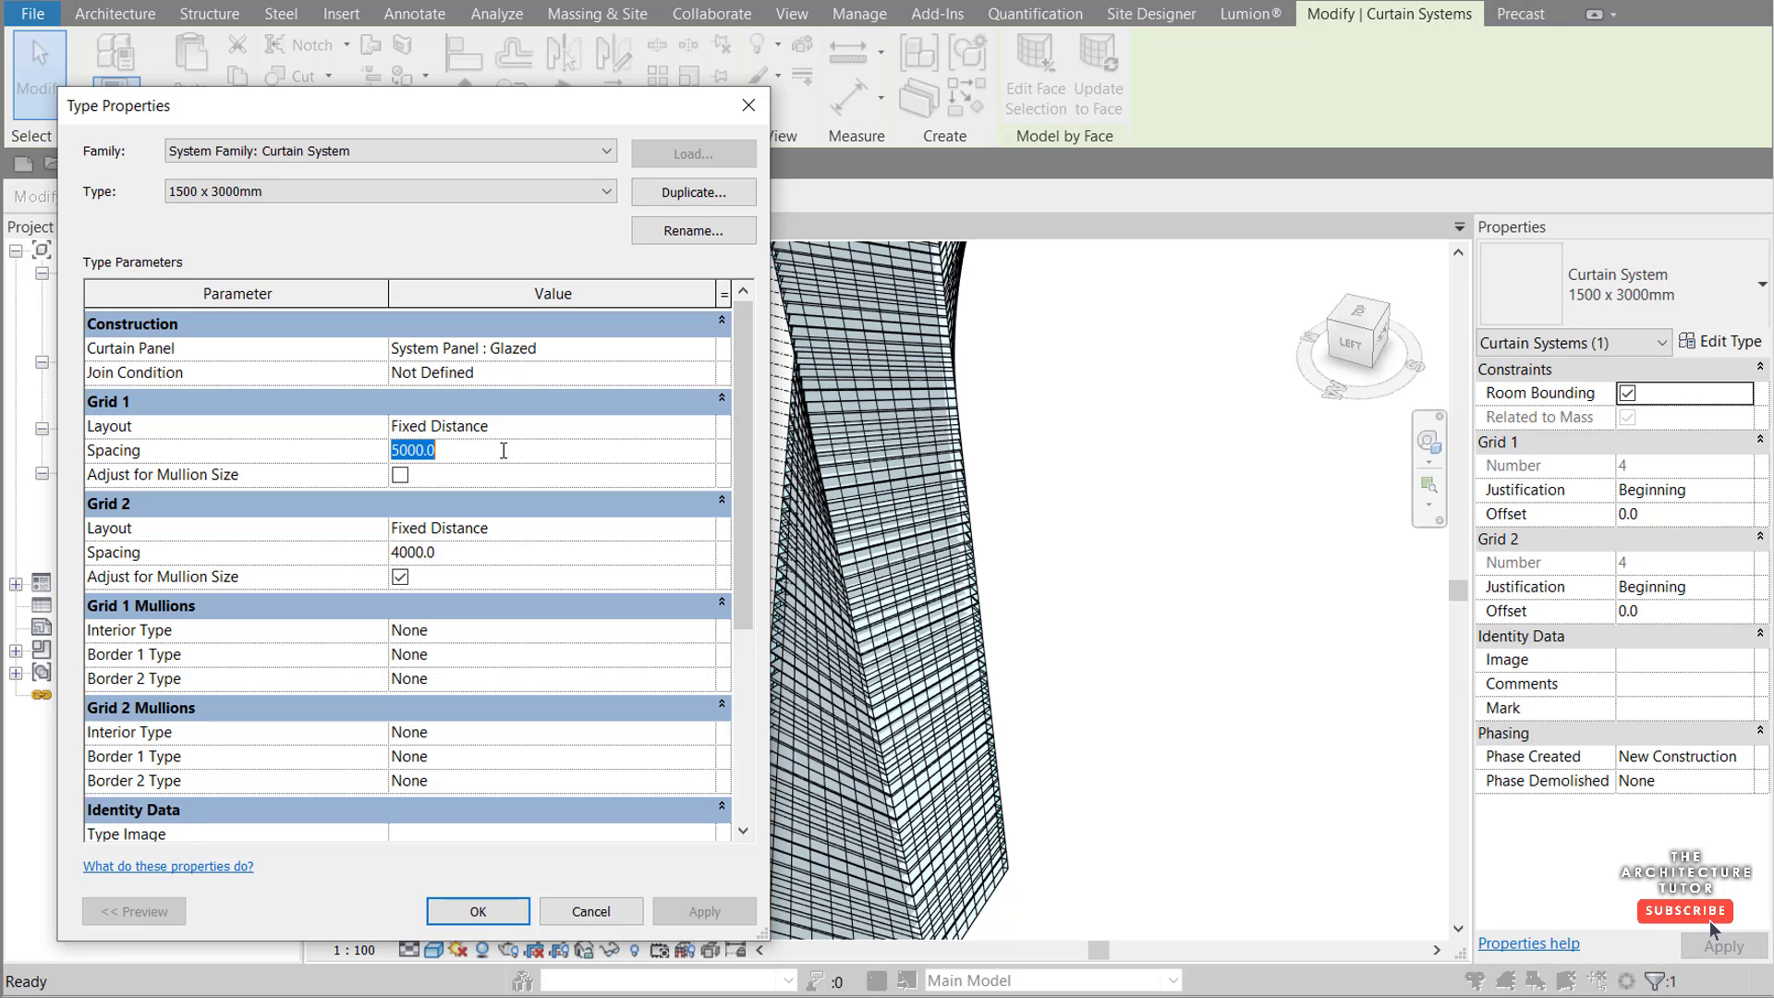
pyautogui.write('10000')
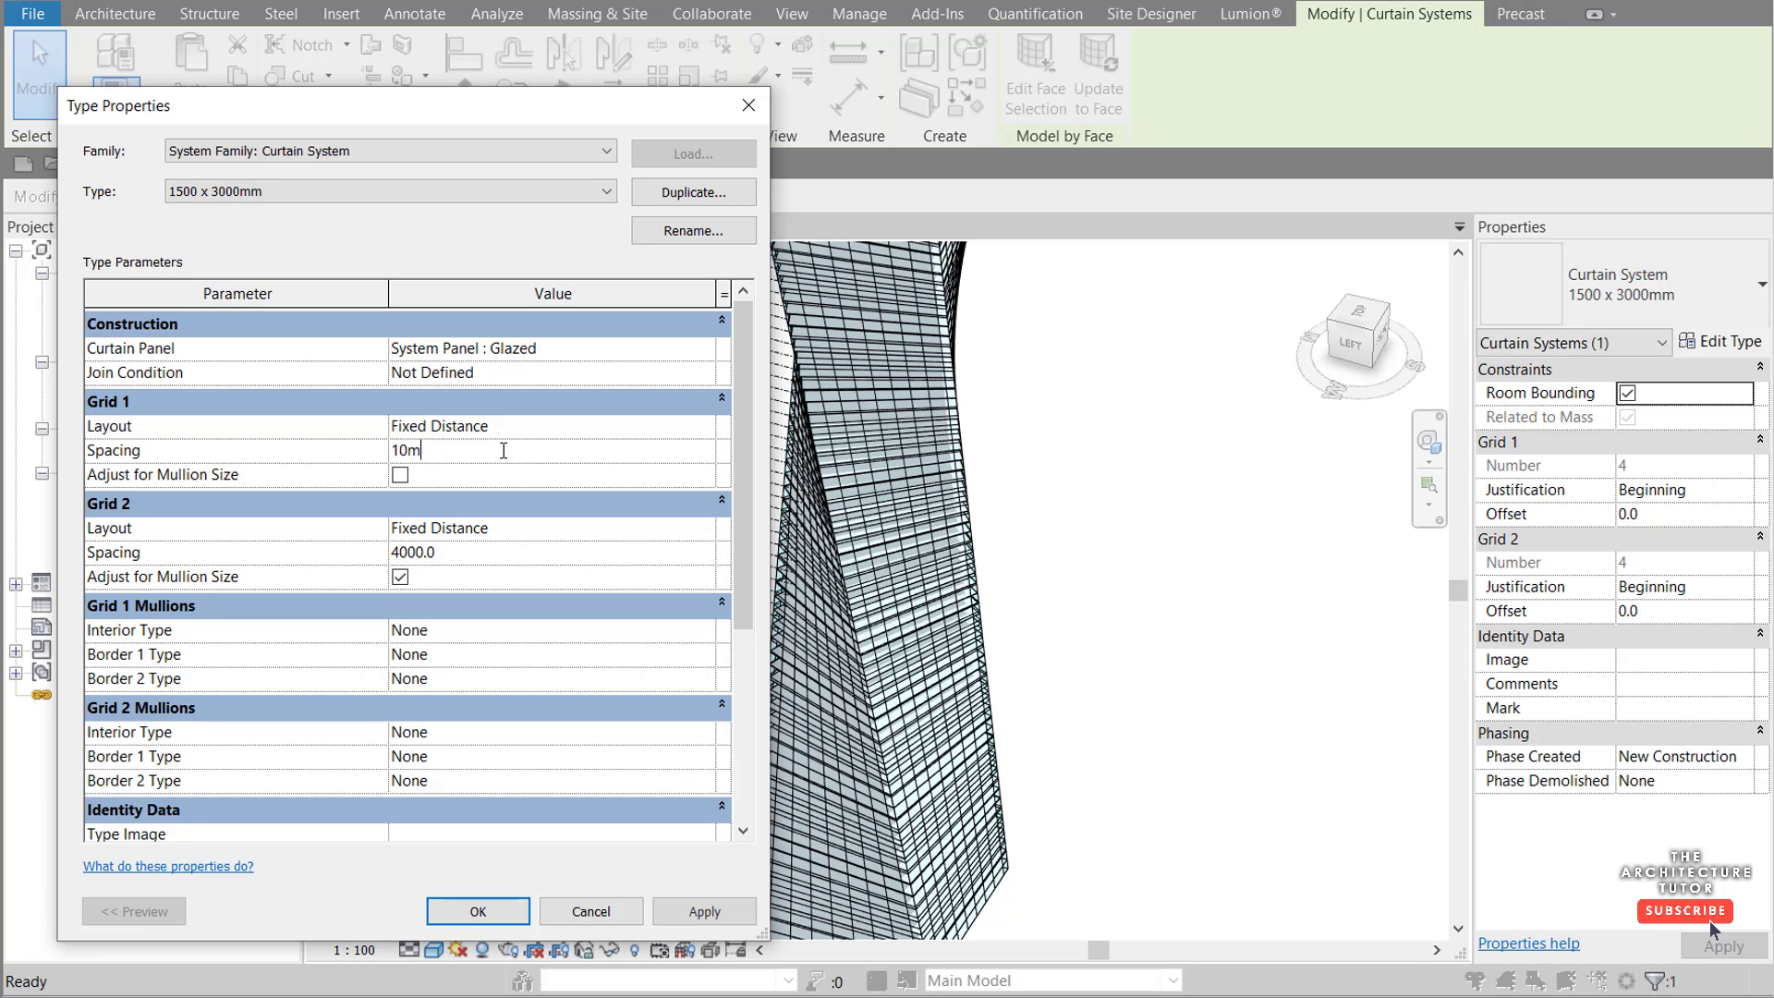
pyautogui.press('Return')
pyautogui.click(699, 912)
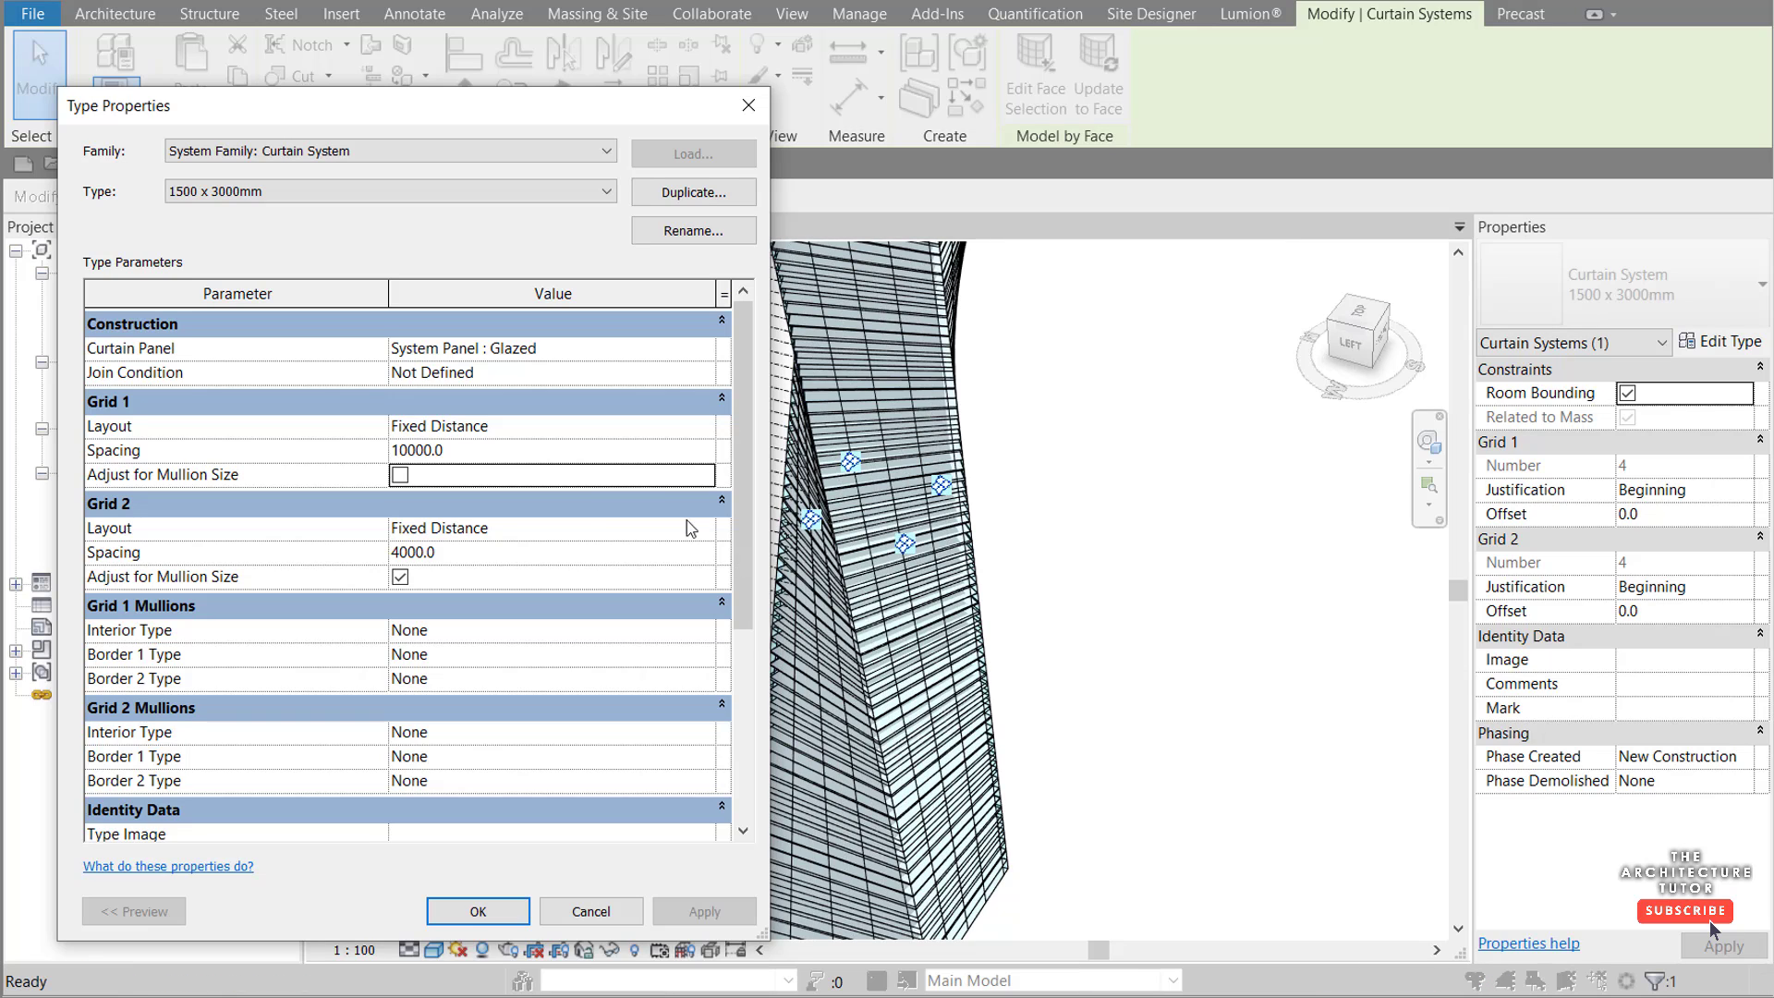
pyautogui.click(514, 449)
pyautogui.write('5000')
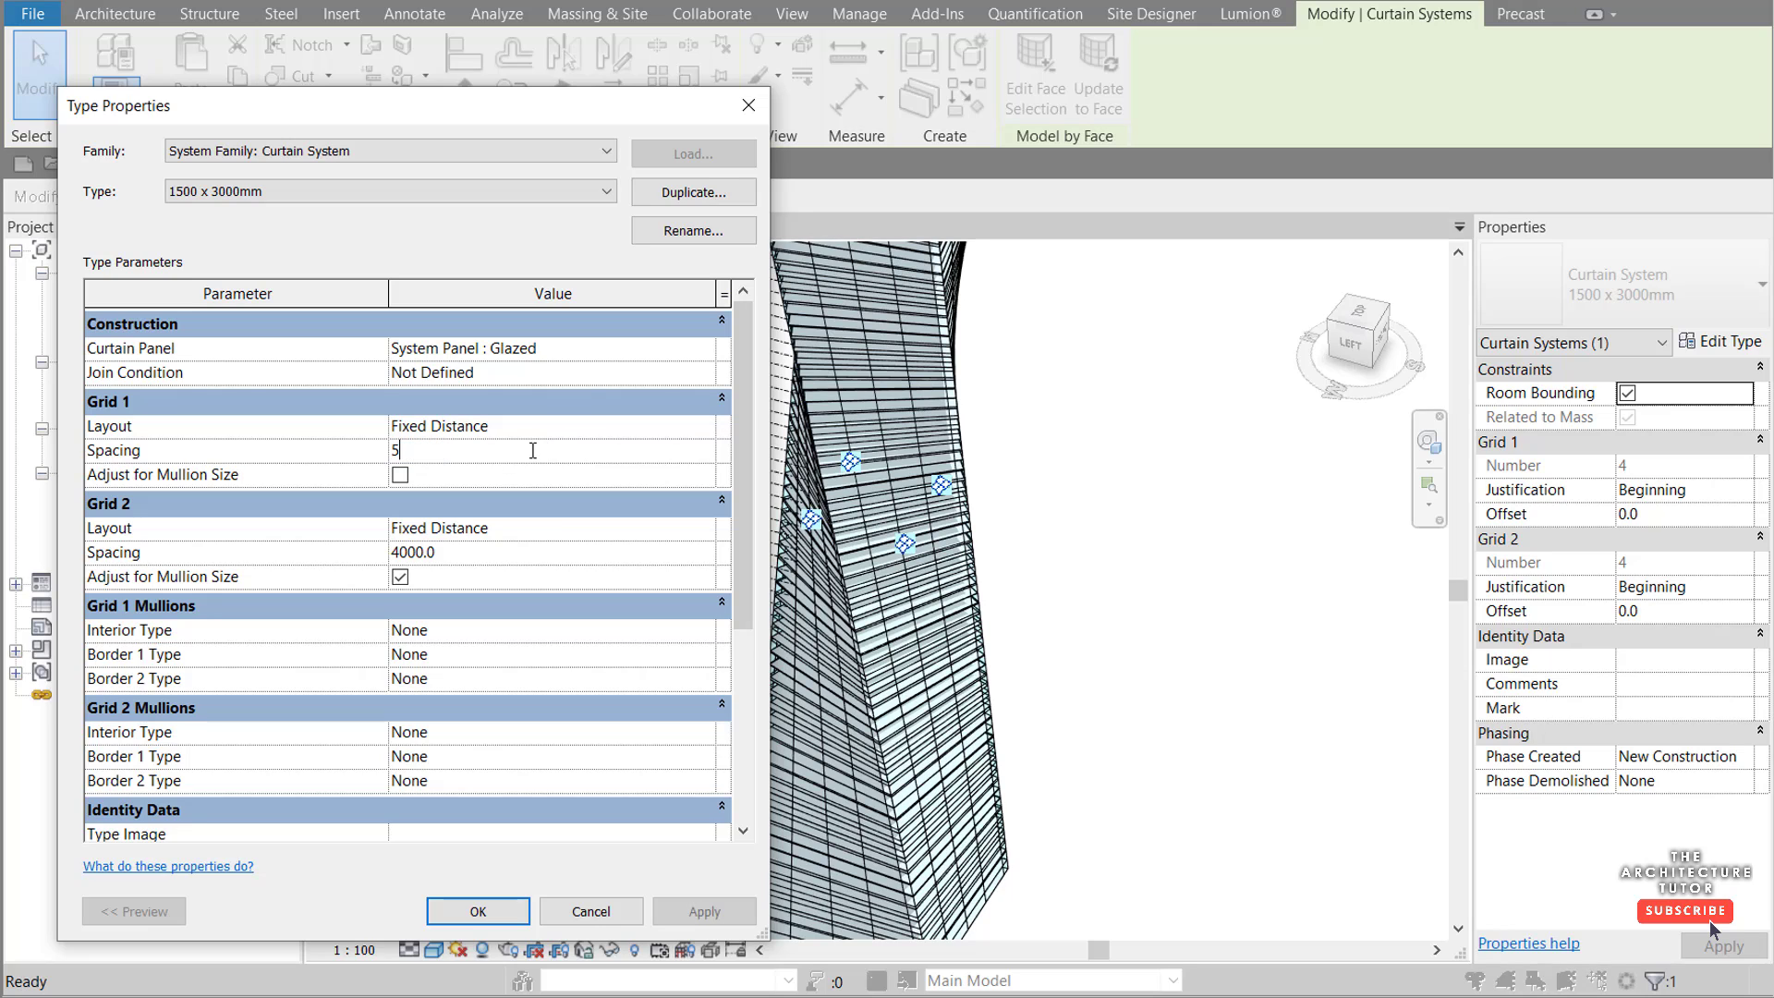
pyautogui.press('Tab')
pyautogui.press('Tab')
pyautogui.press('Tab')
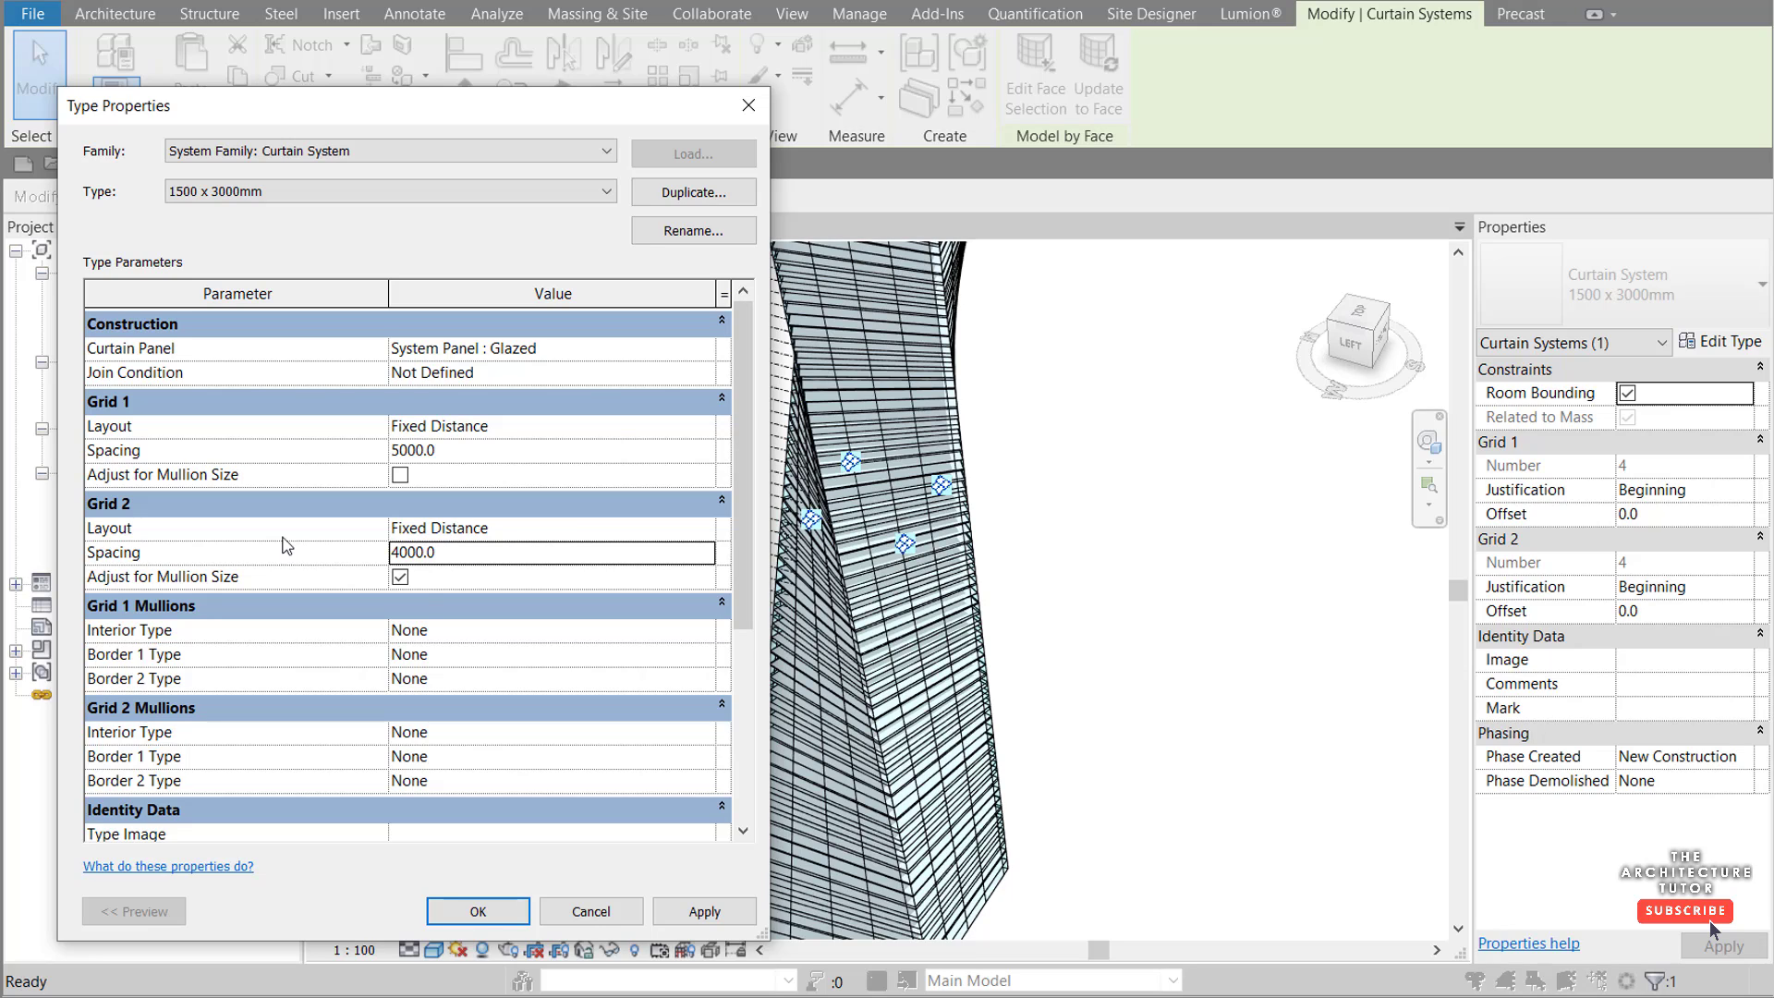
# Step: Change the curtain system type's Grid 2 layout to Fixed Number and confirm
pyautogui.click(704, 528)
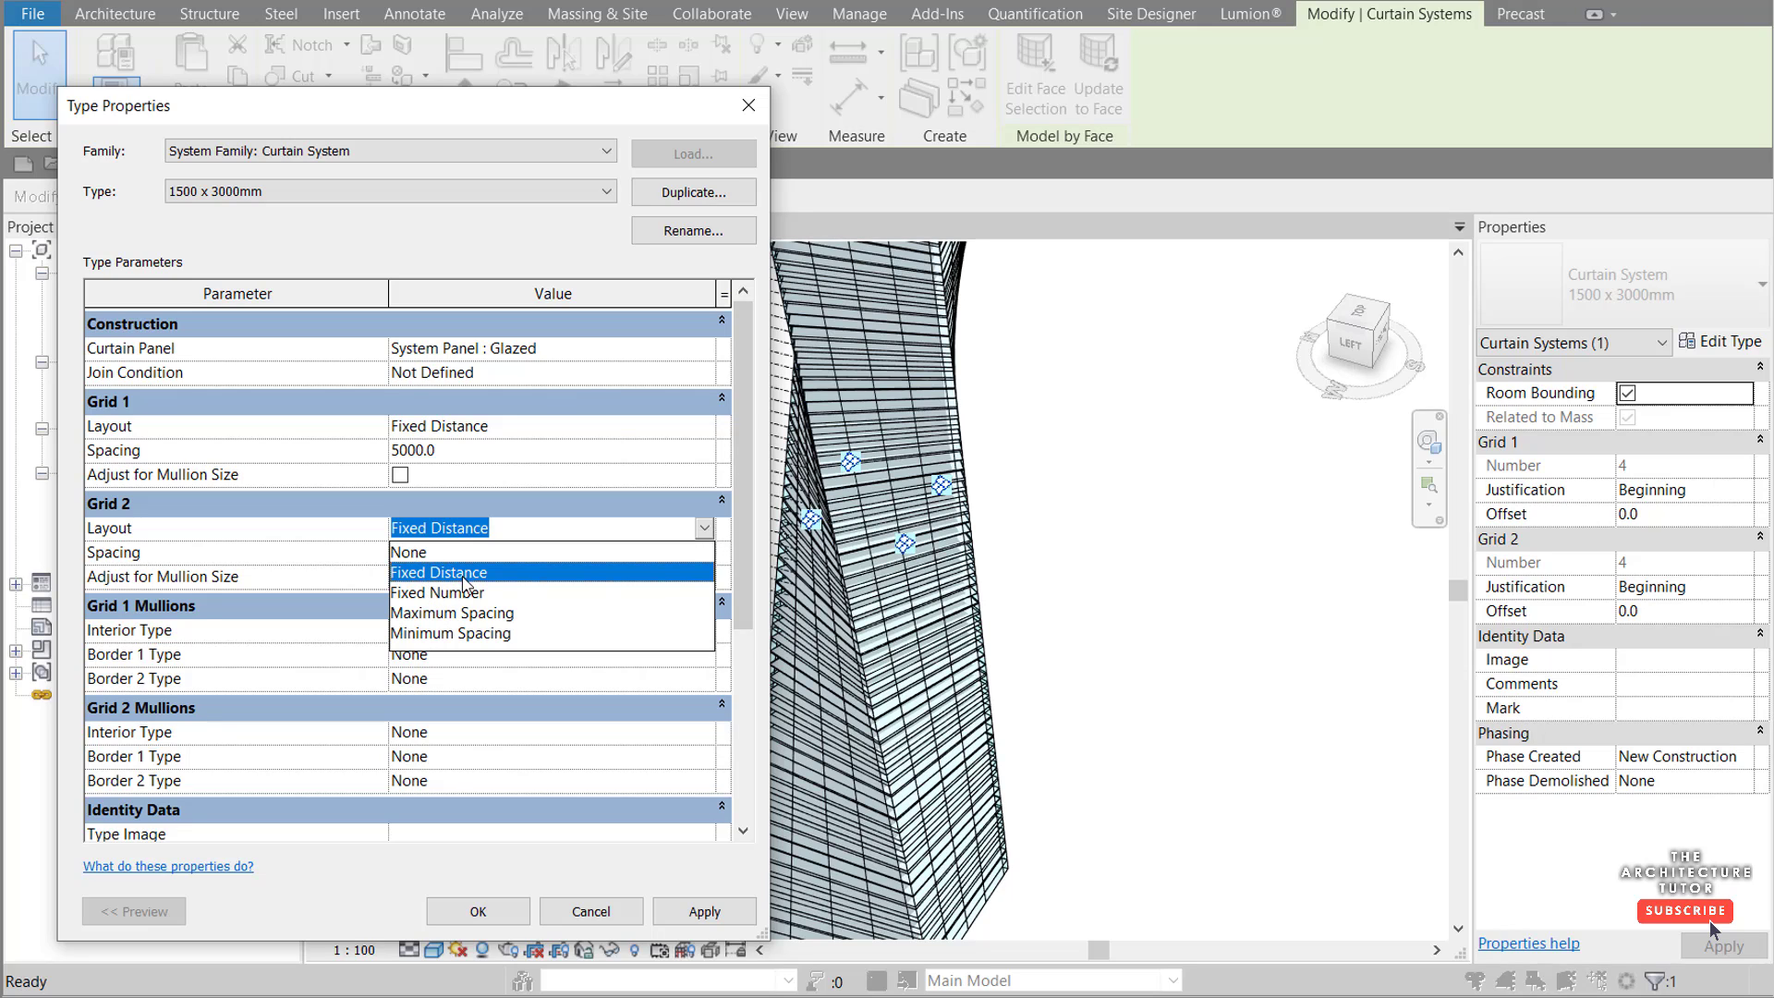
pyautogui.click(365, 555)
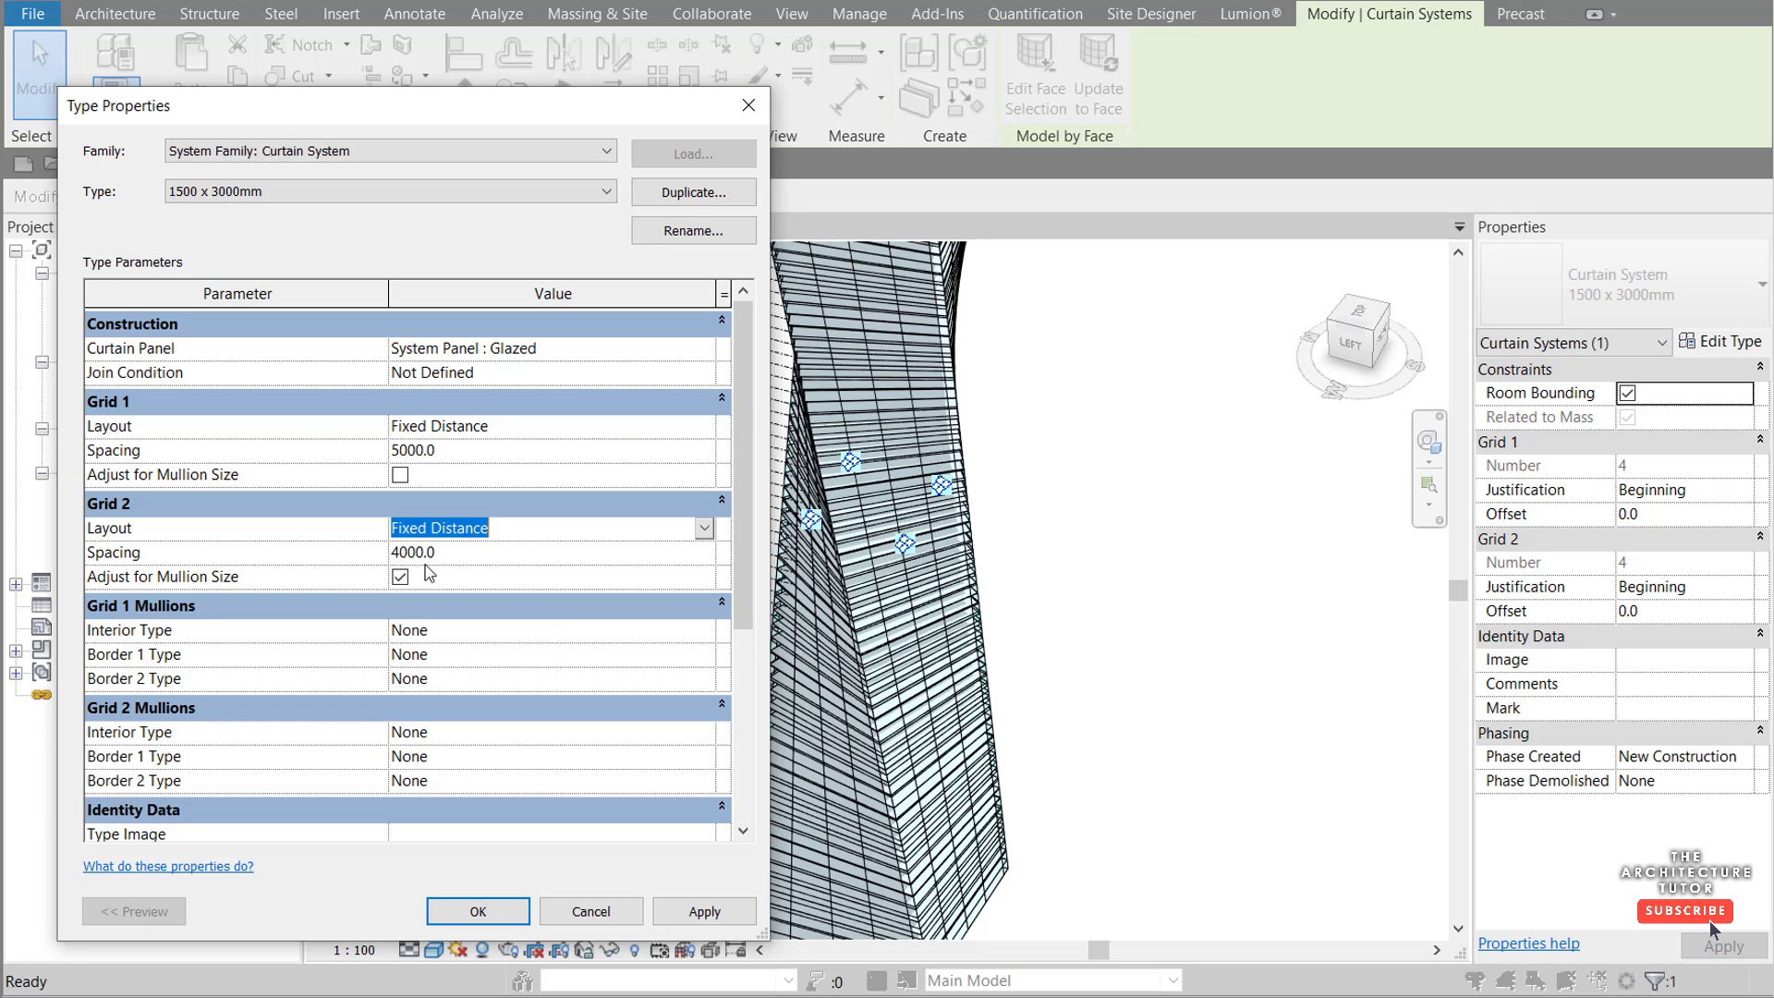
pyautogui.click(455, 554)
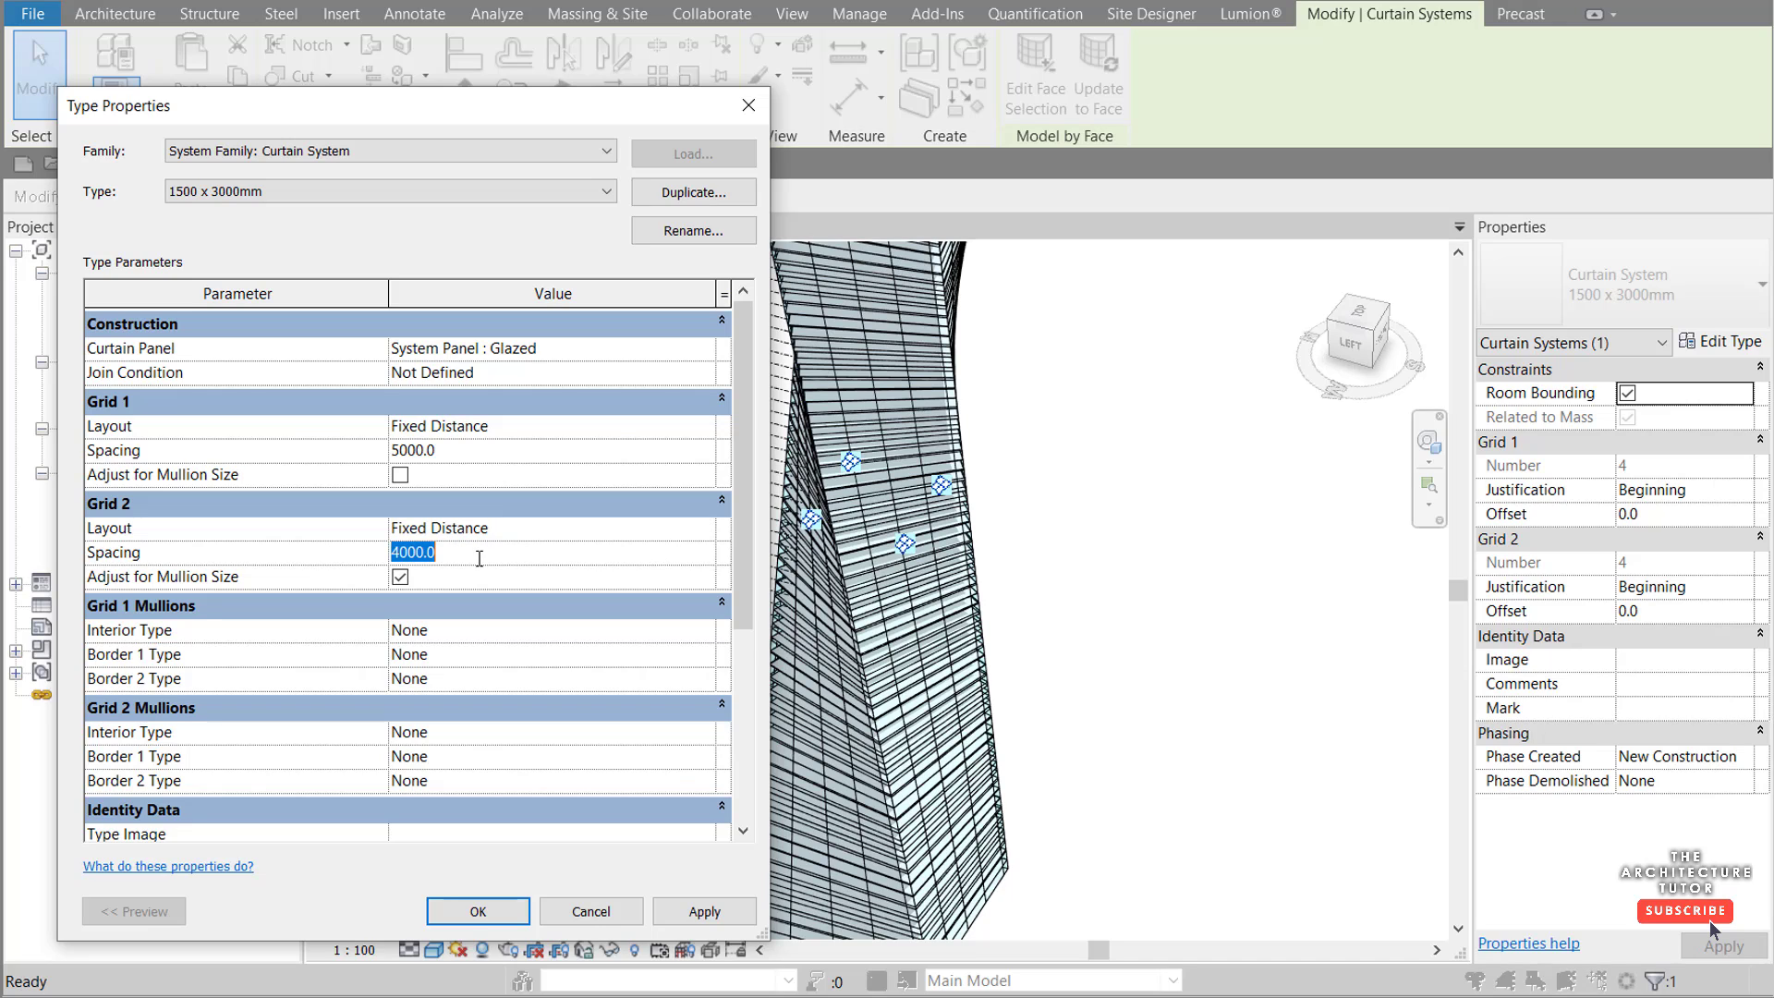
pyautogui.click(549, 528)
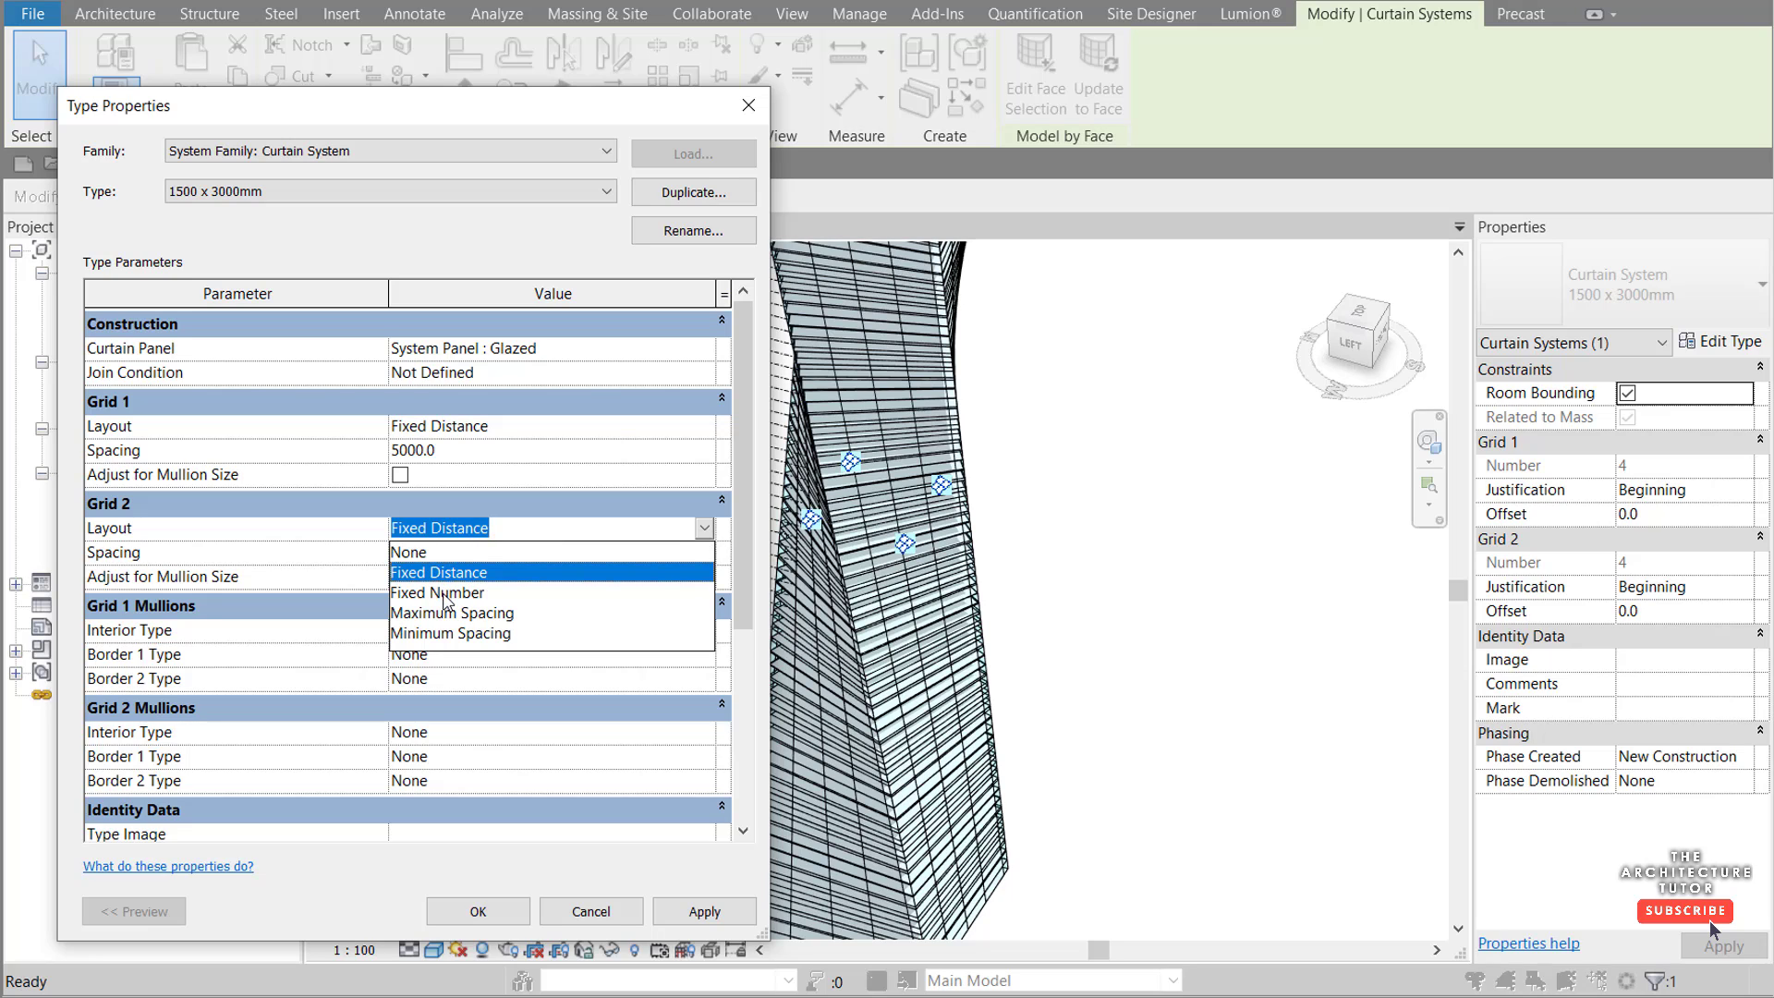
pyautogui.click(446, 593)
pyautogui.click(478, 909)
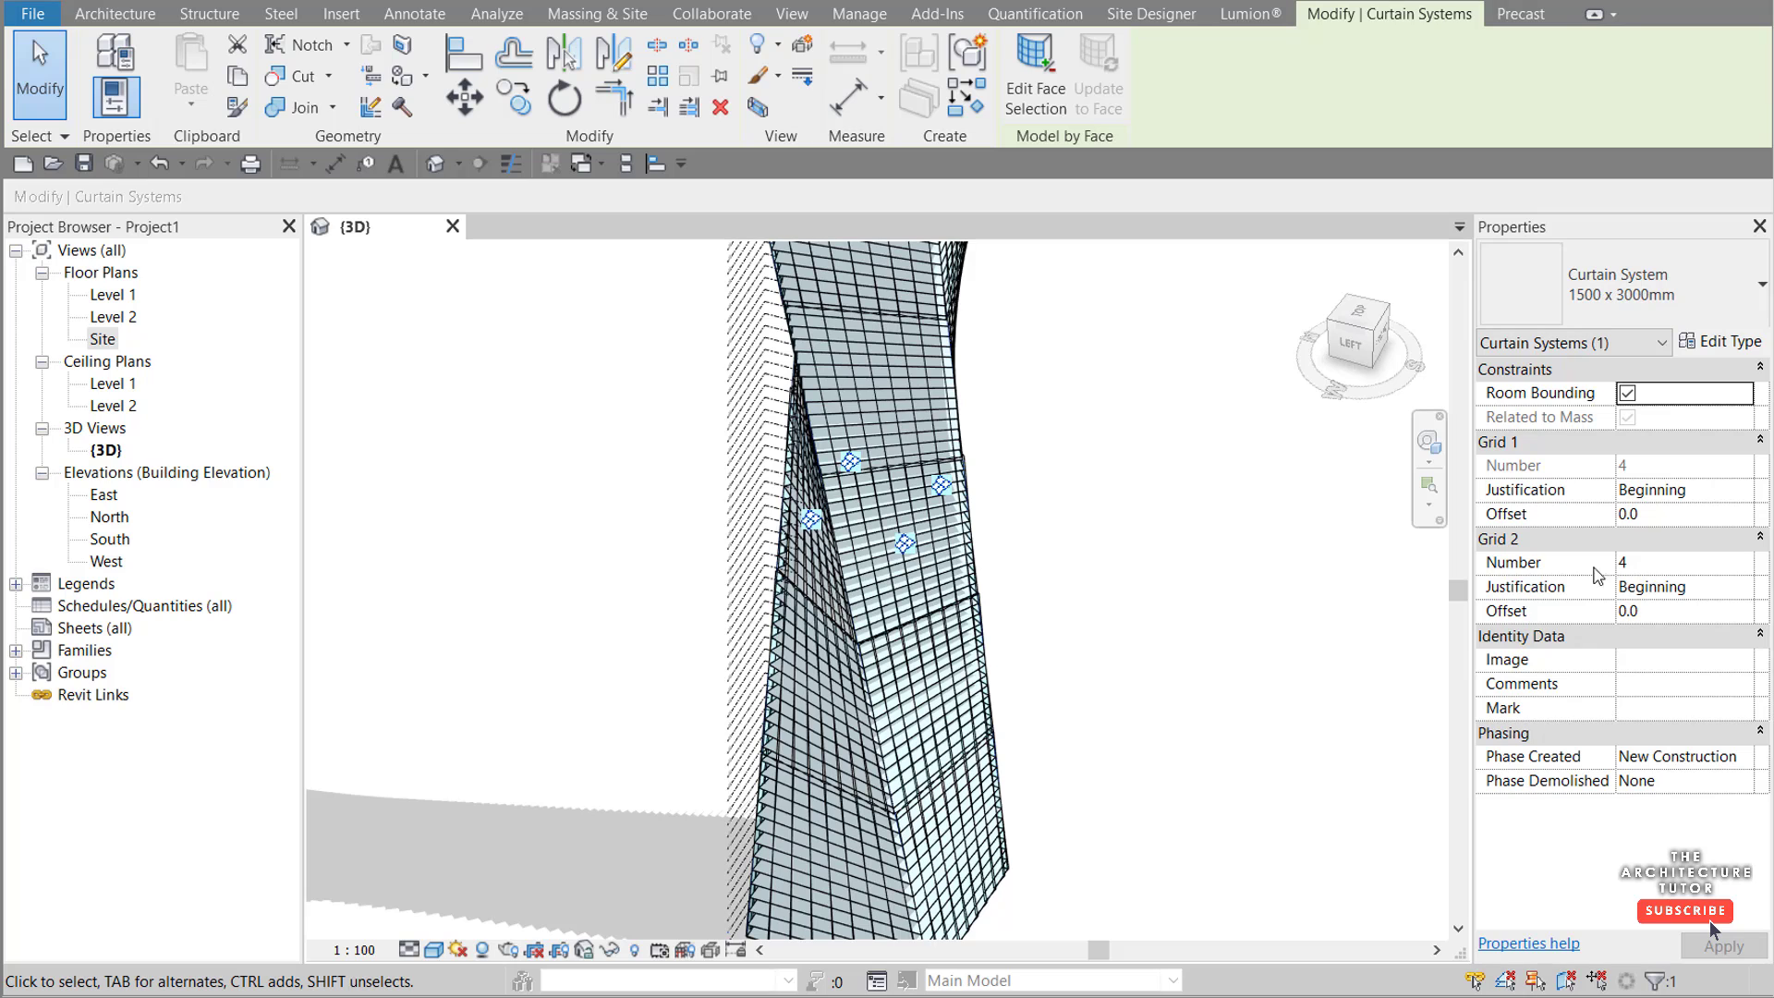
# Step: Set the curtain system's Grid 2 number to 68 in Properties and apply it
pyautogui.click(1656, 562)
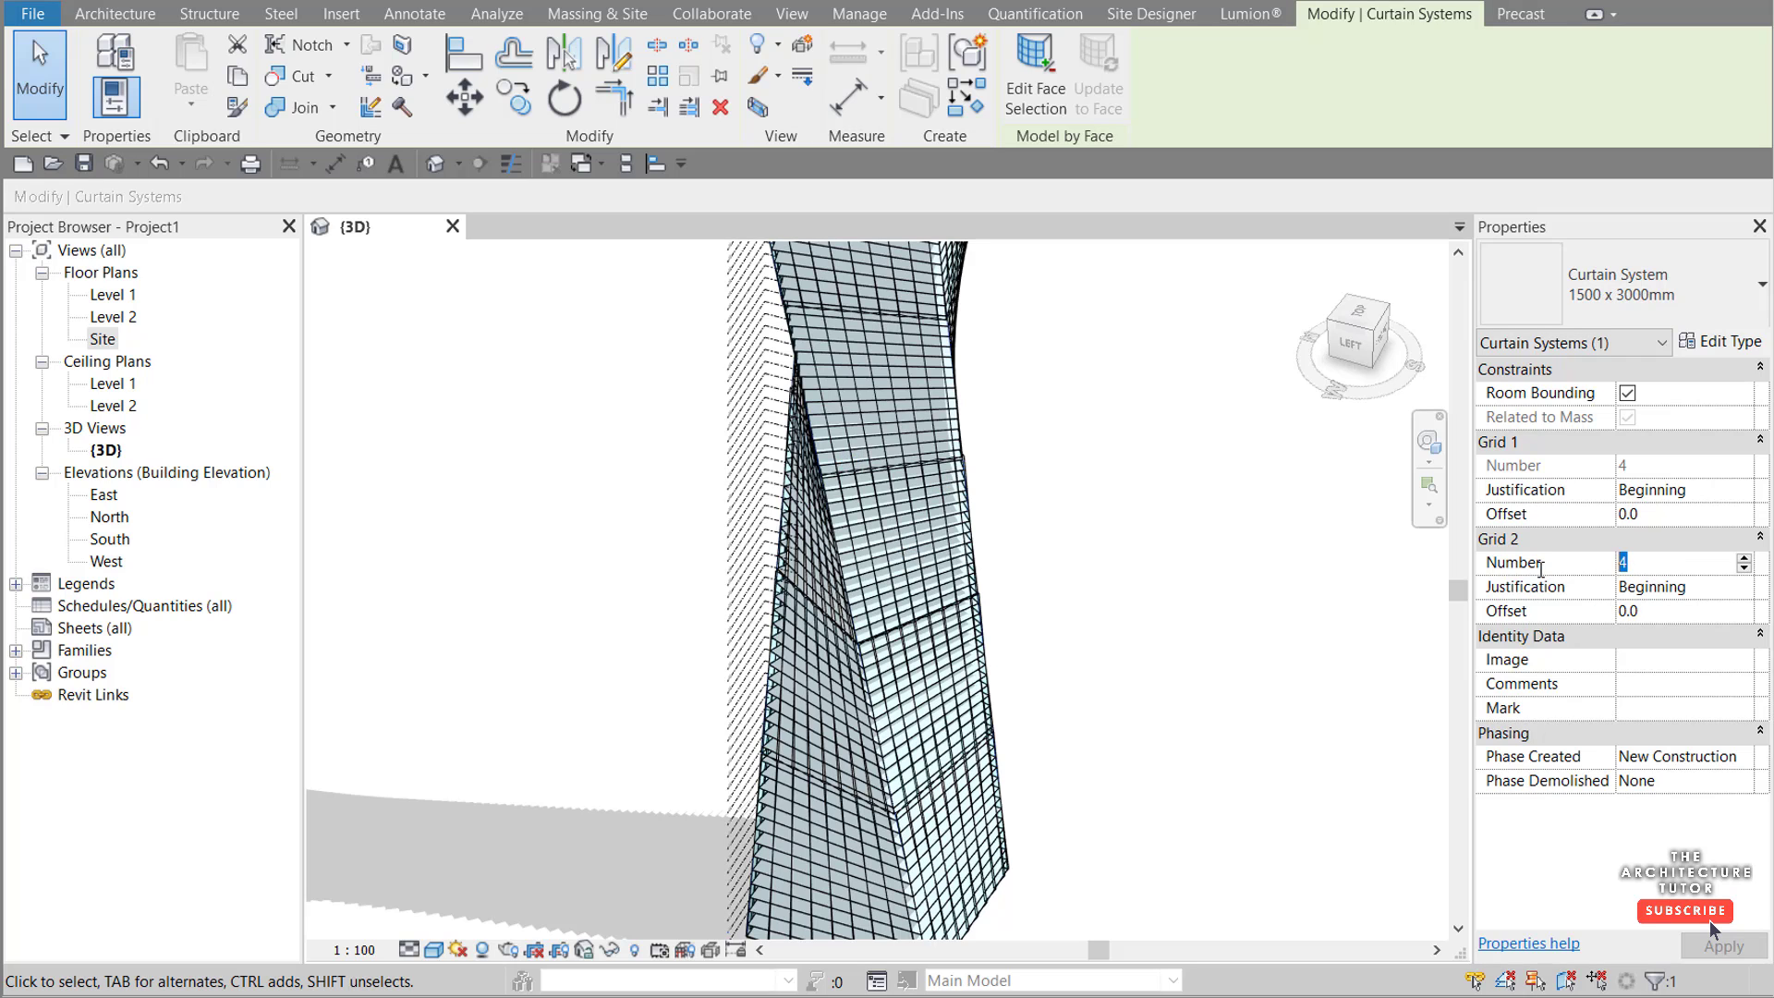
pyautogui.scroll(-3, 1031, 855)
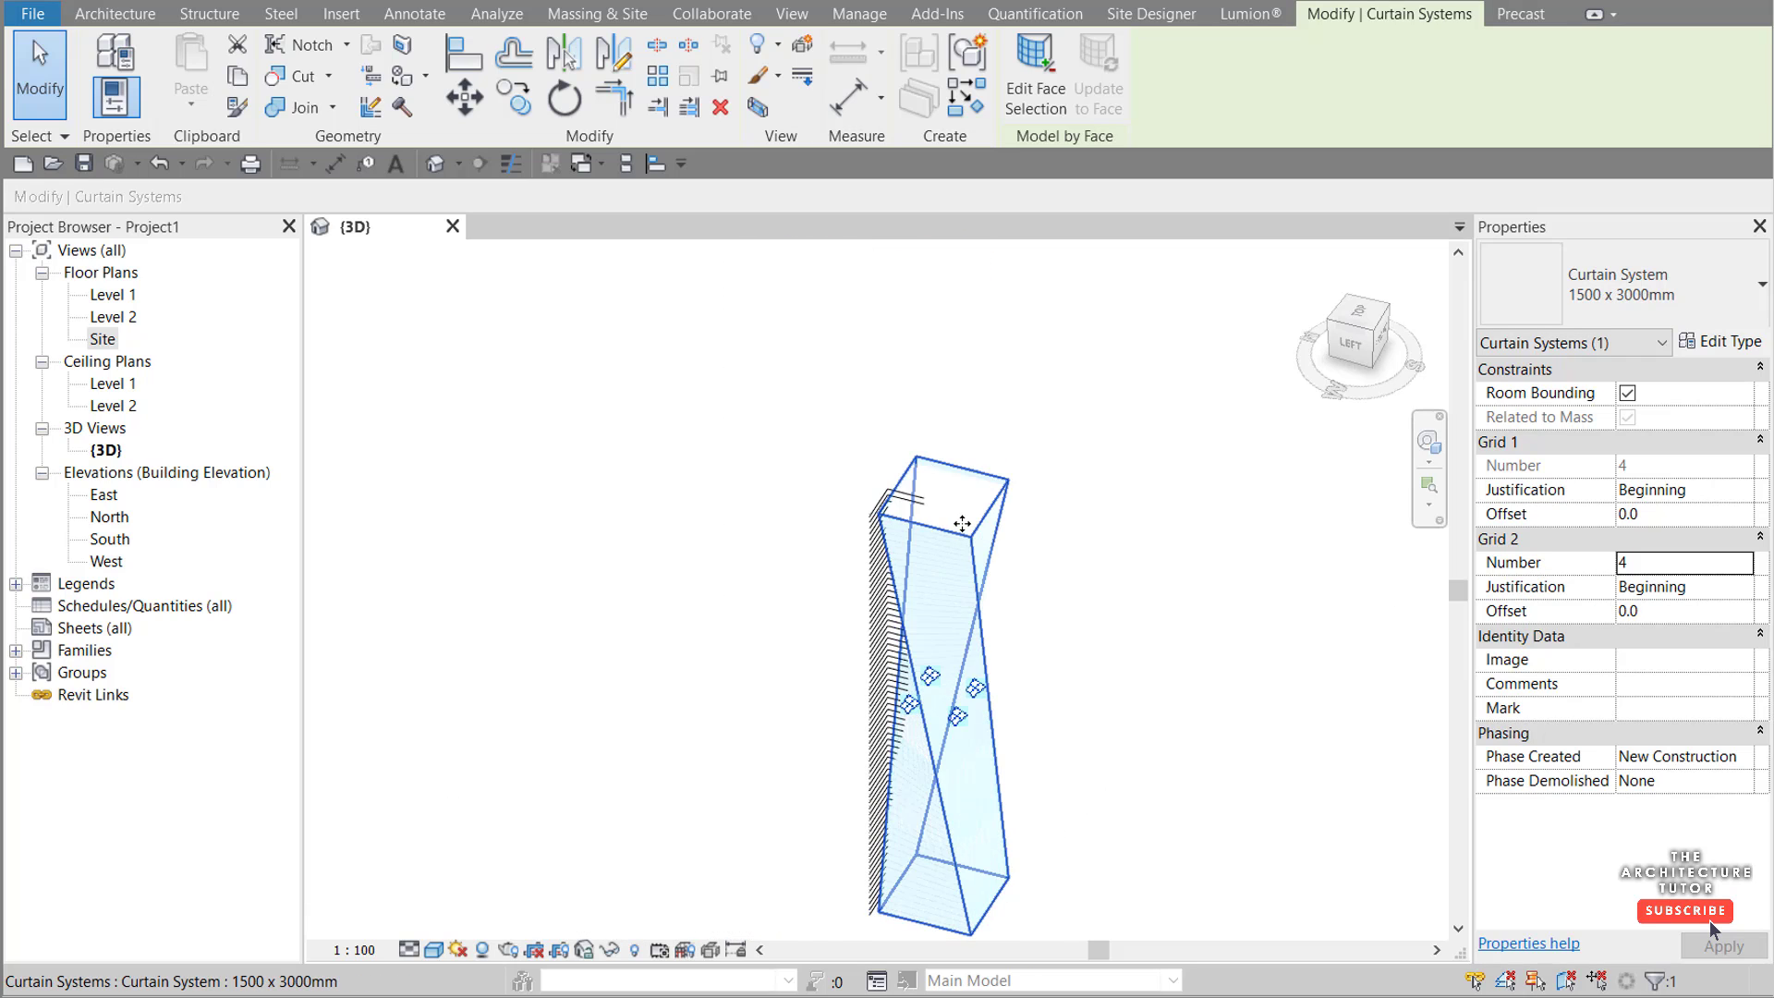
pyautogui.scroll(3, 961, 524)
pyautogui.press('Escape')
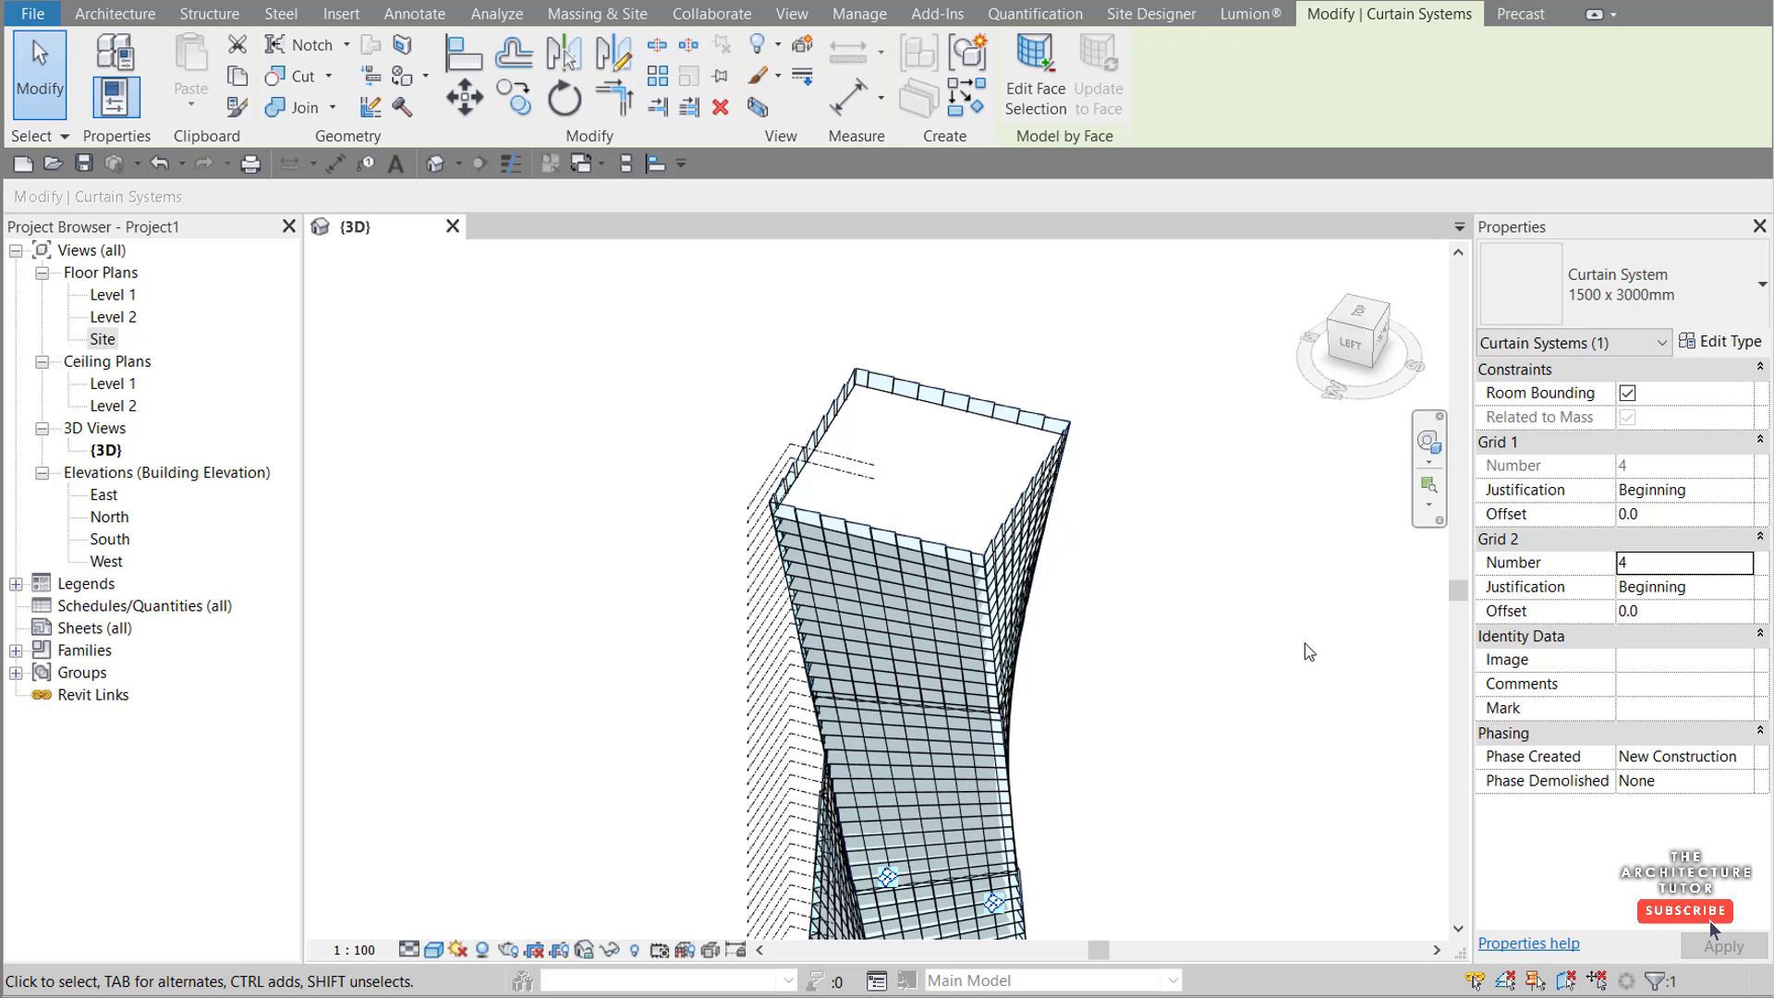
pyautogui.doubleClick(1628, 562)
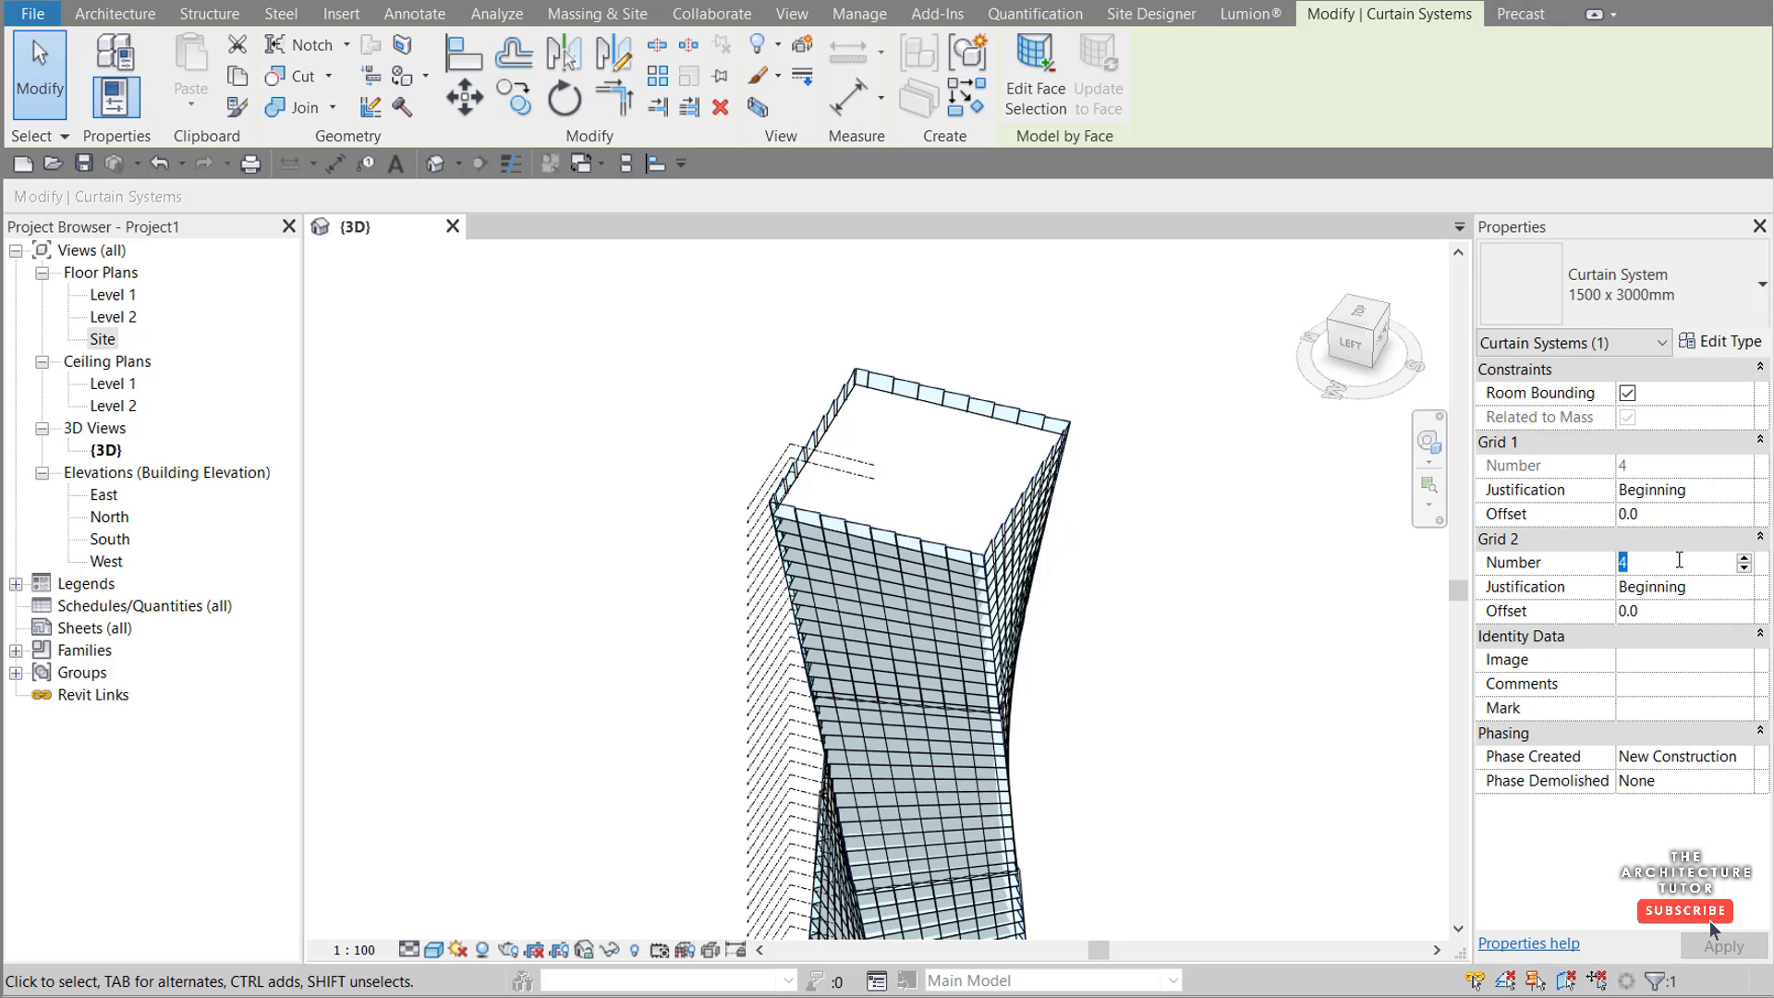
pyautogui.write('68')
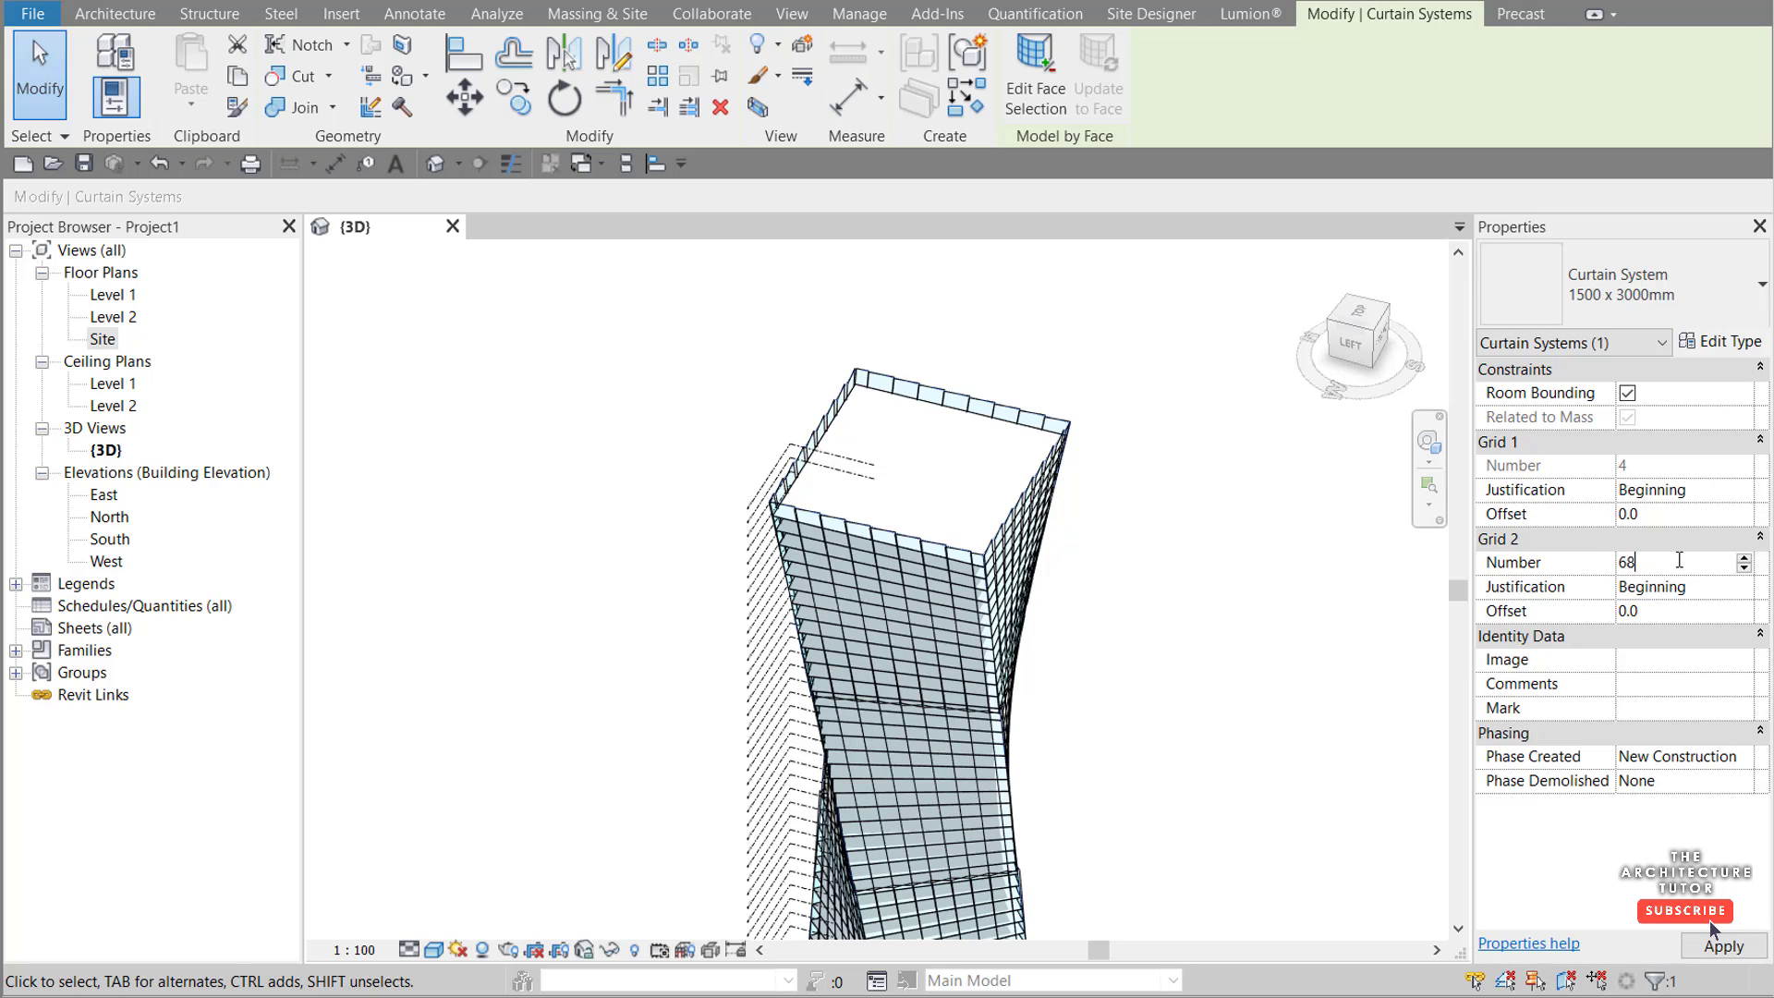
pyautogui.press('Return')
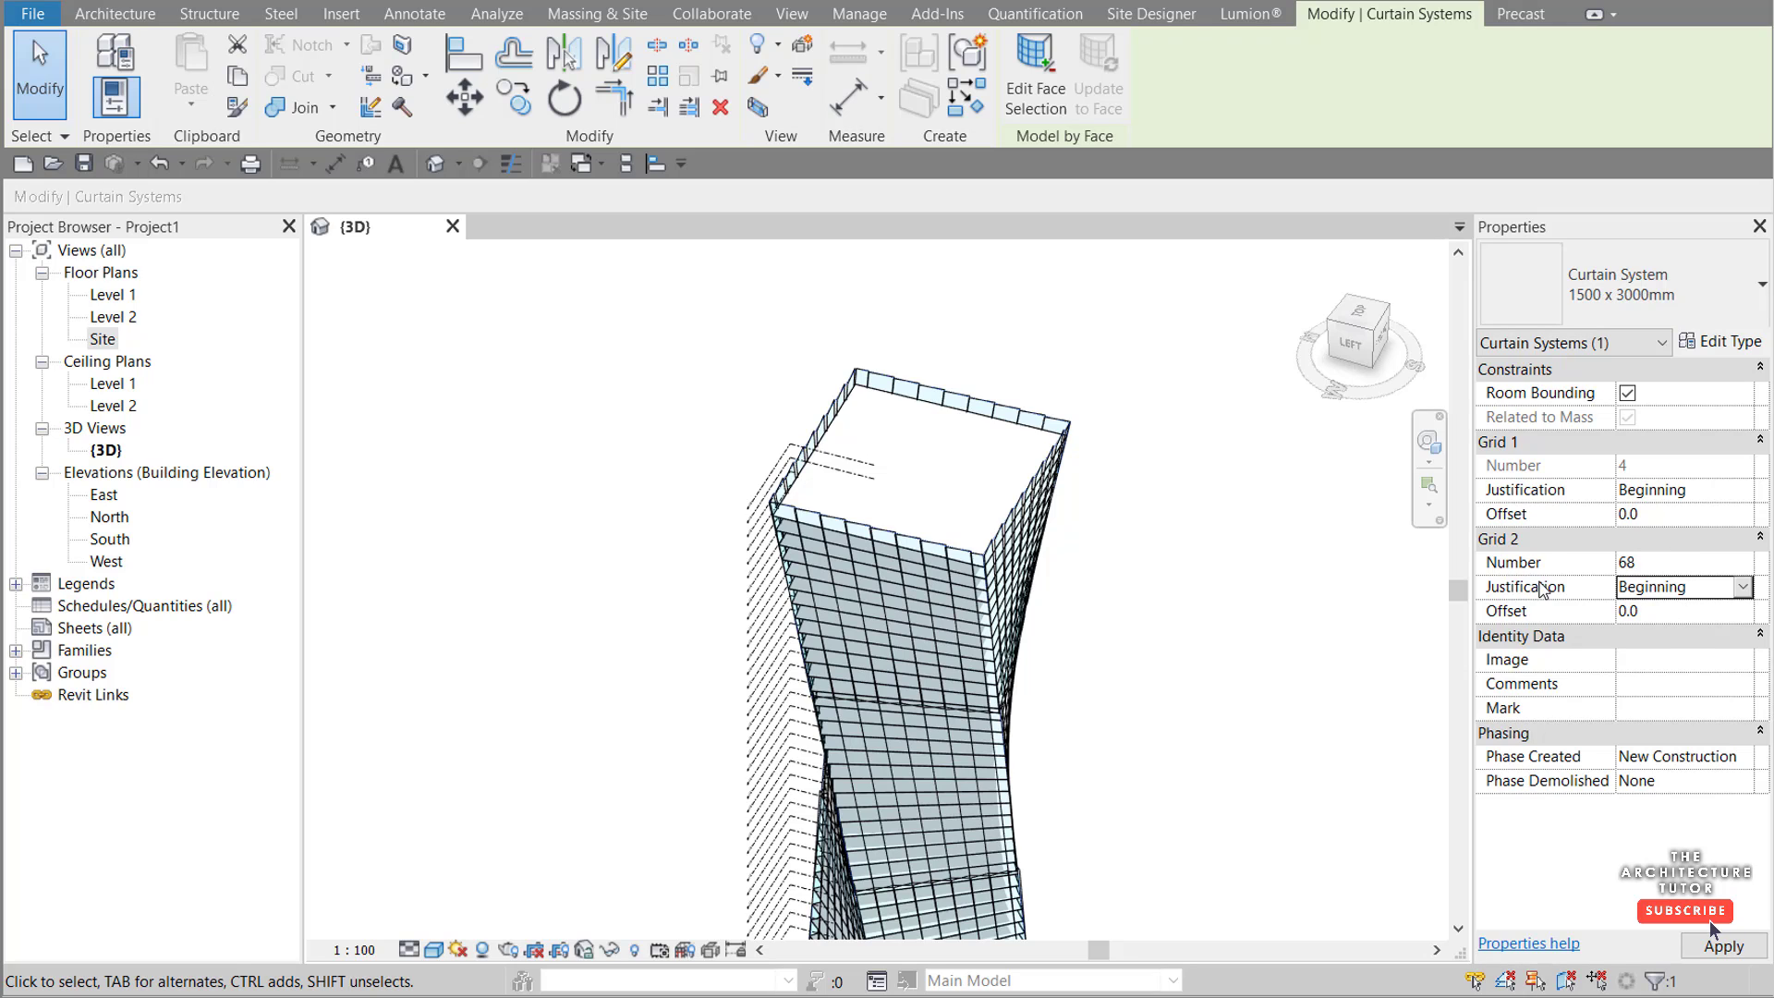
pyautogui.click(1724, 946)
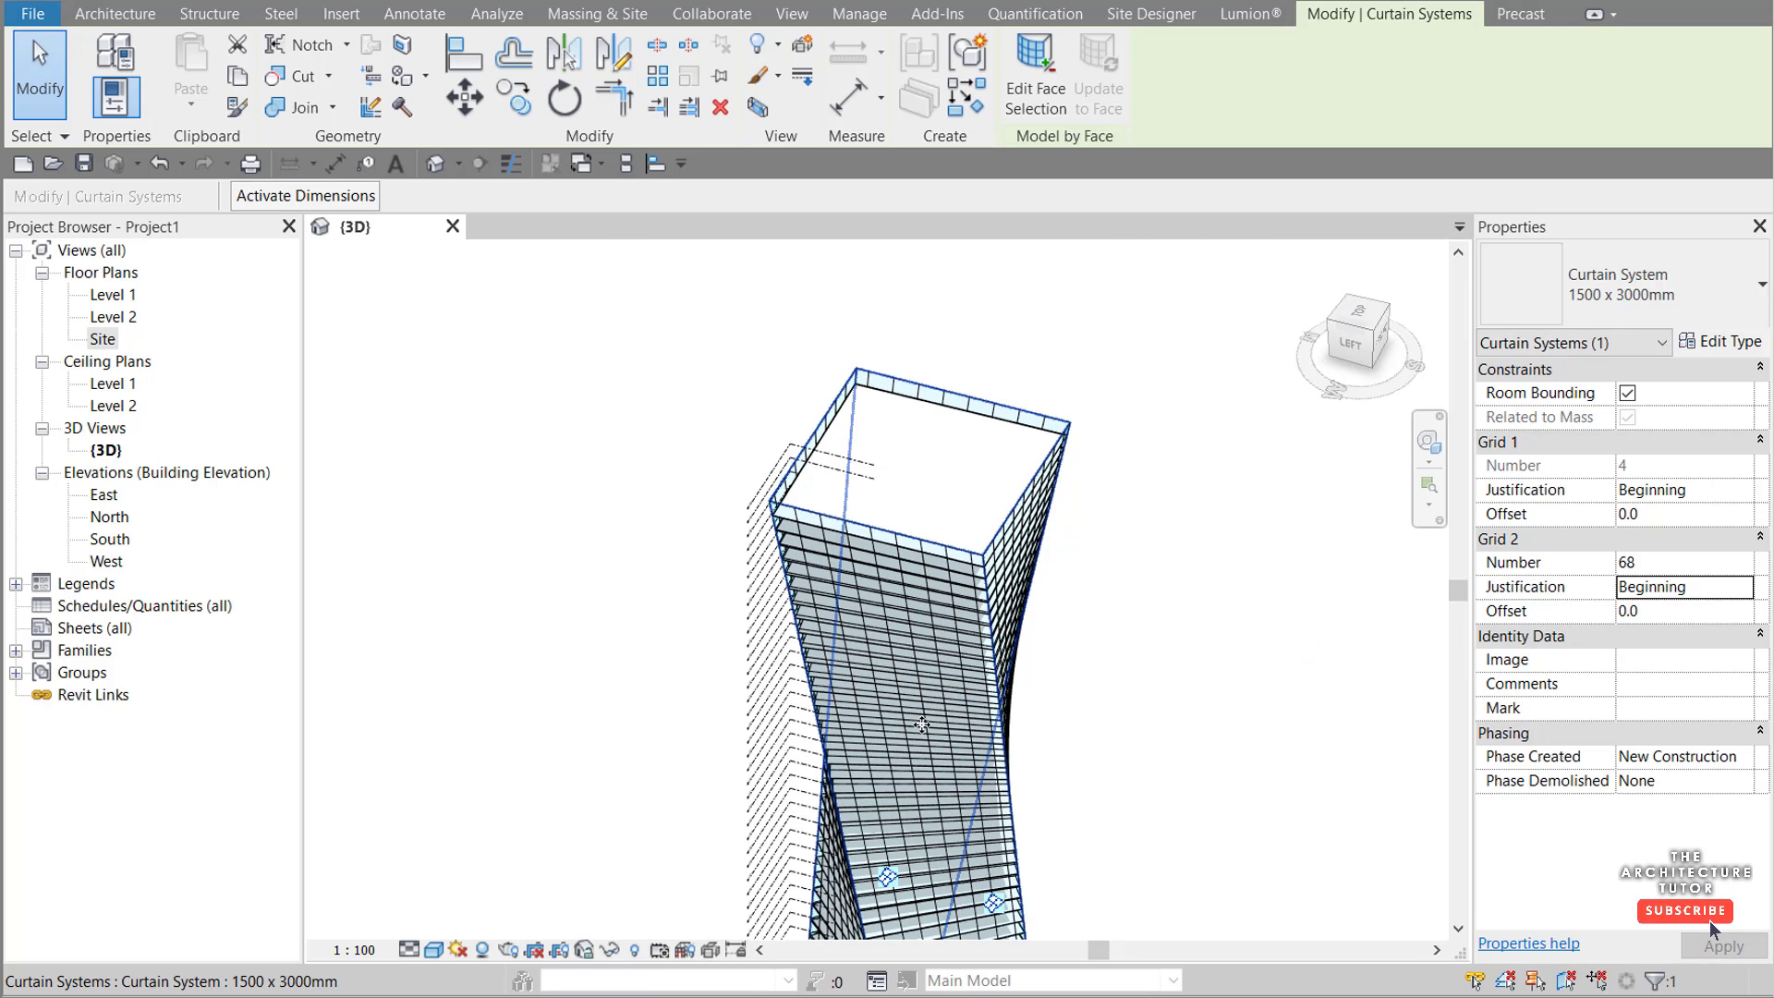
pyautogui.scroll(5, 922, 725)
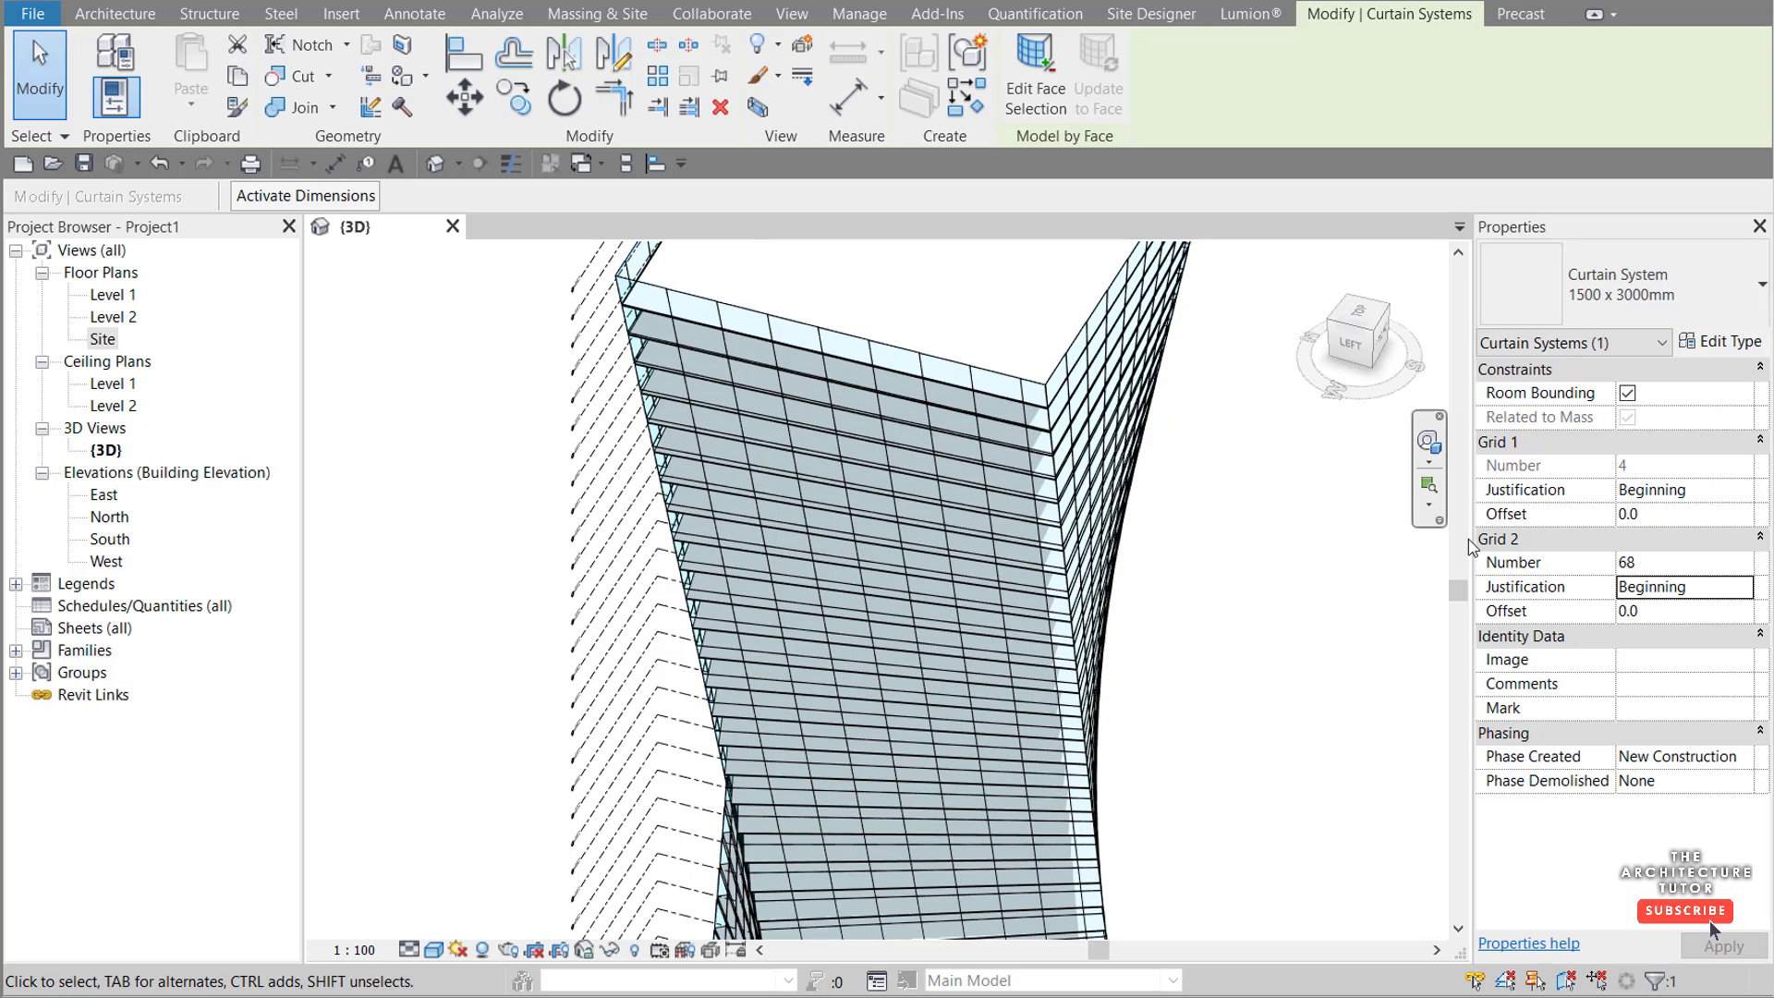
# Step: Change the curtain system's Grid 2 Number from 68 to 66 and apply it
pyautogui.click(1681, 562)
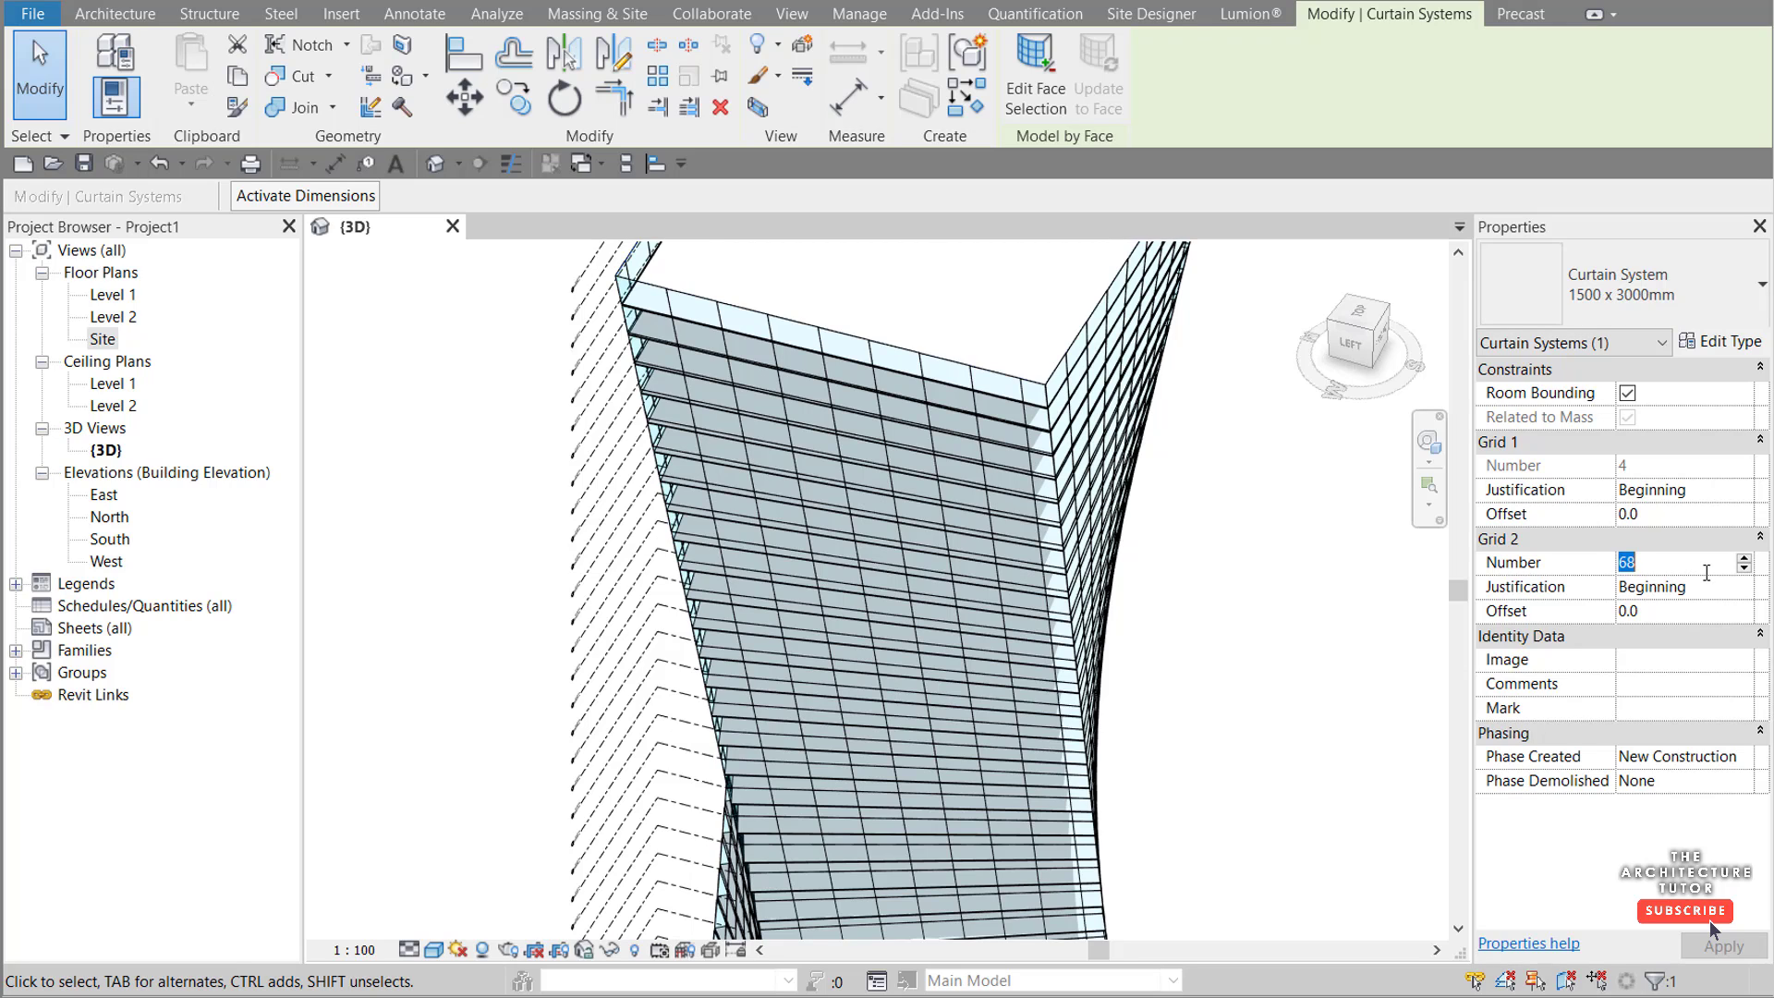
pyautogui.write('6')
pyautogui.press('Return')
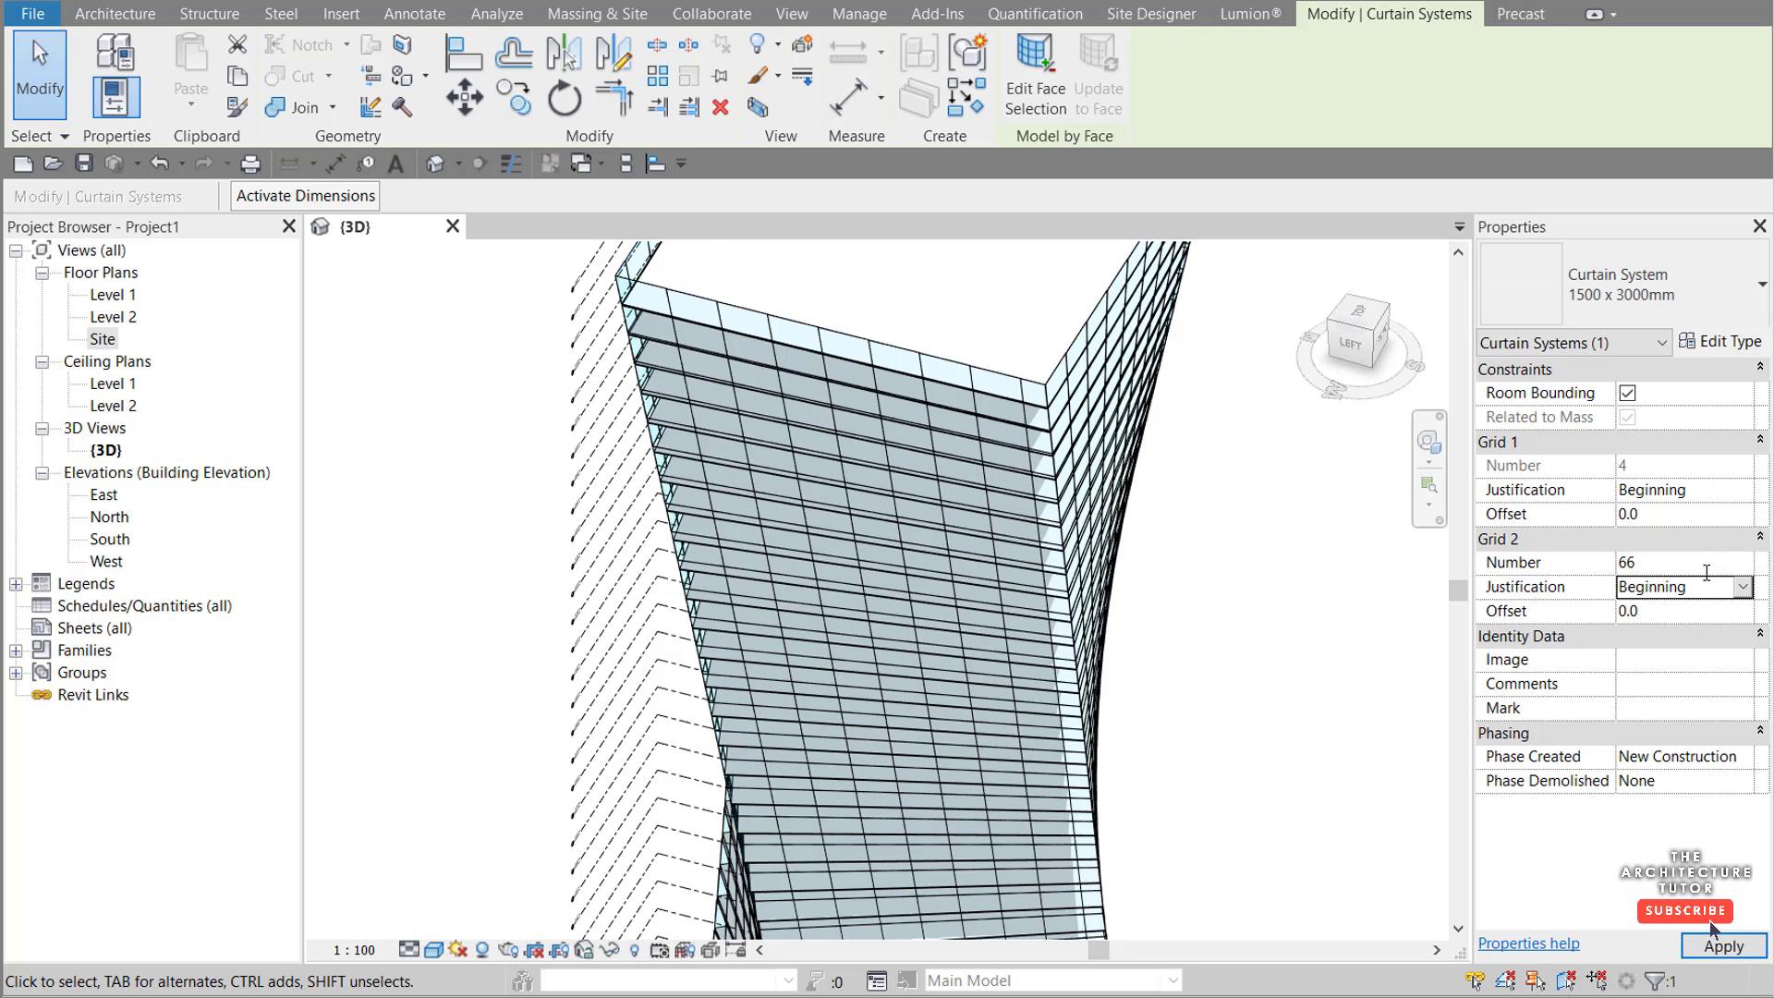
pyautogui.click(1724, 945)
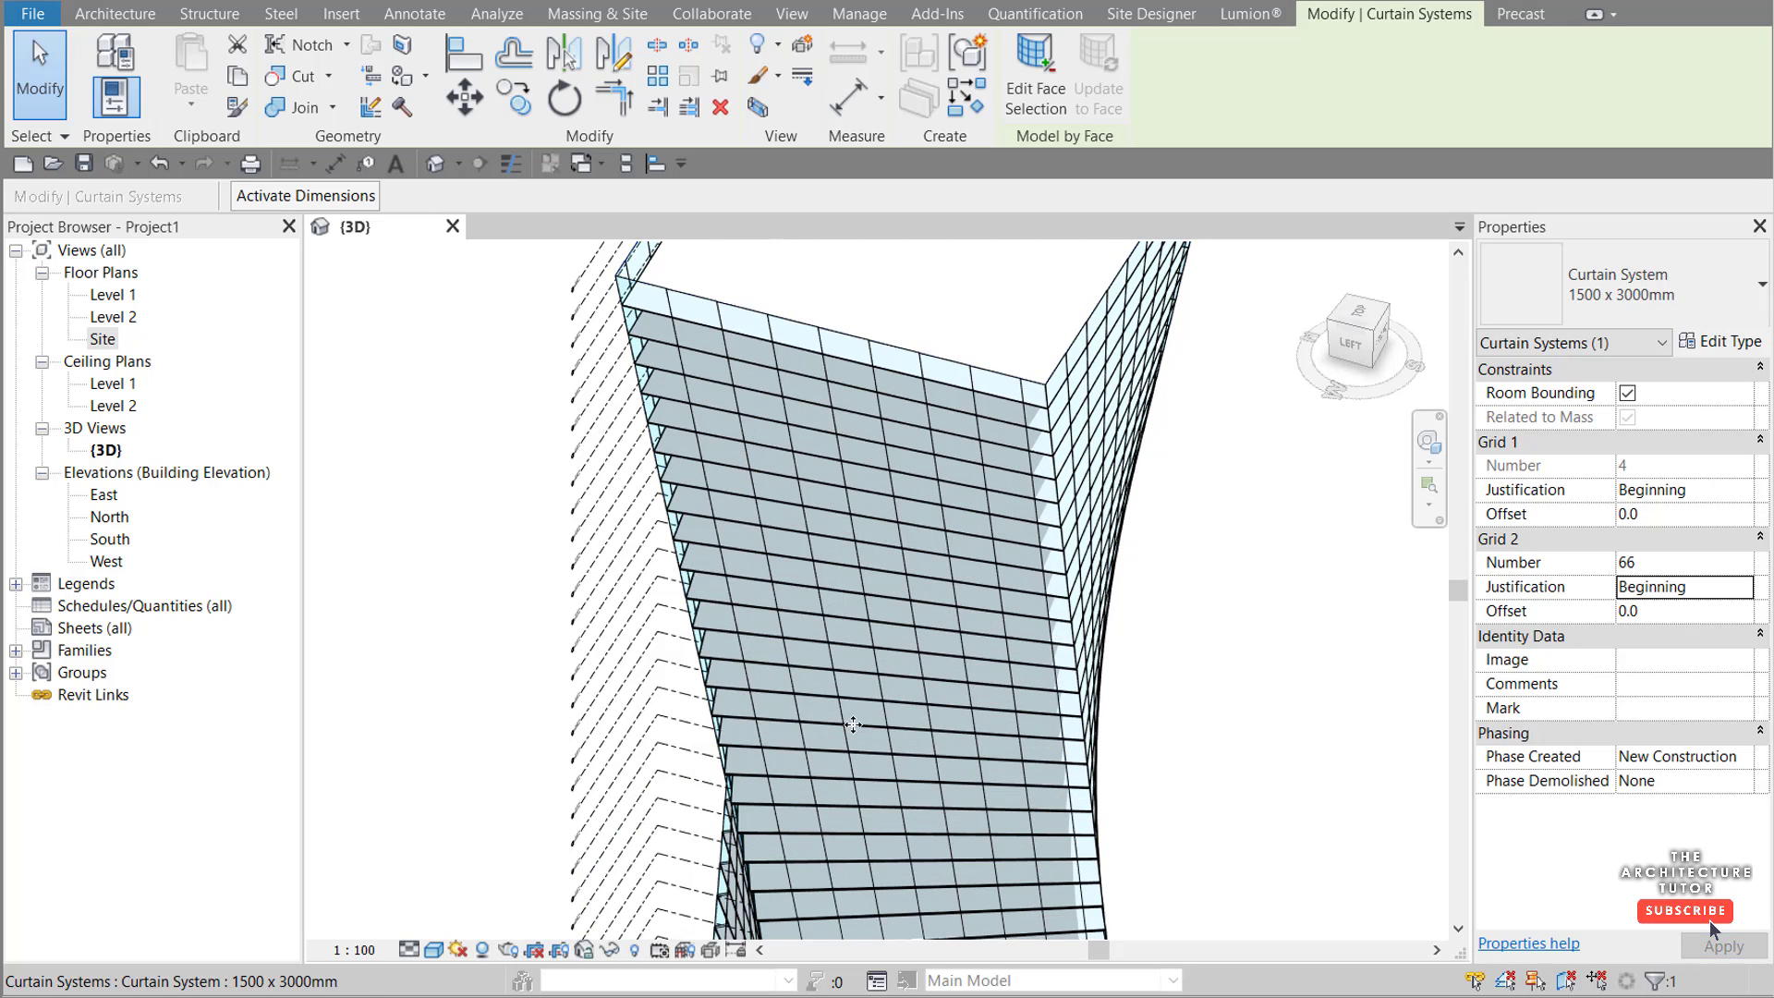
pyautogui.scroll(-2, 816, 333)
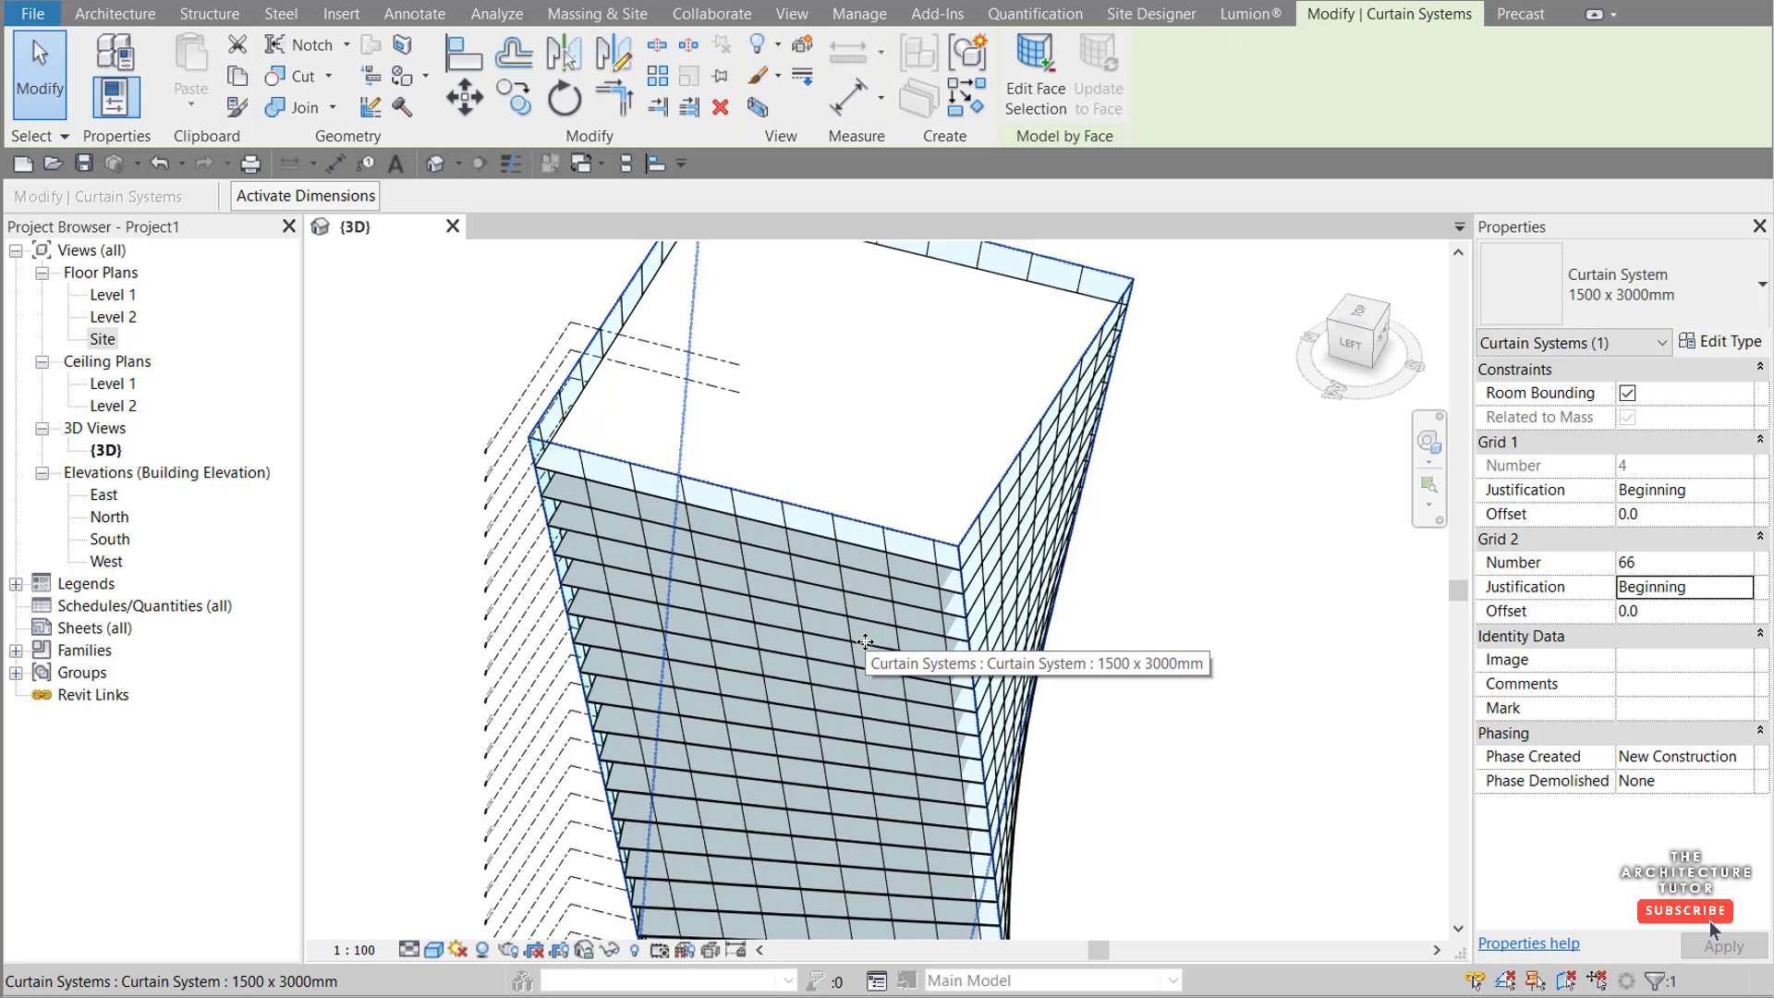
pyautogui.click(1149, 675)
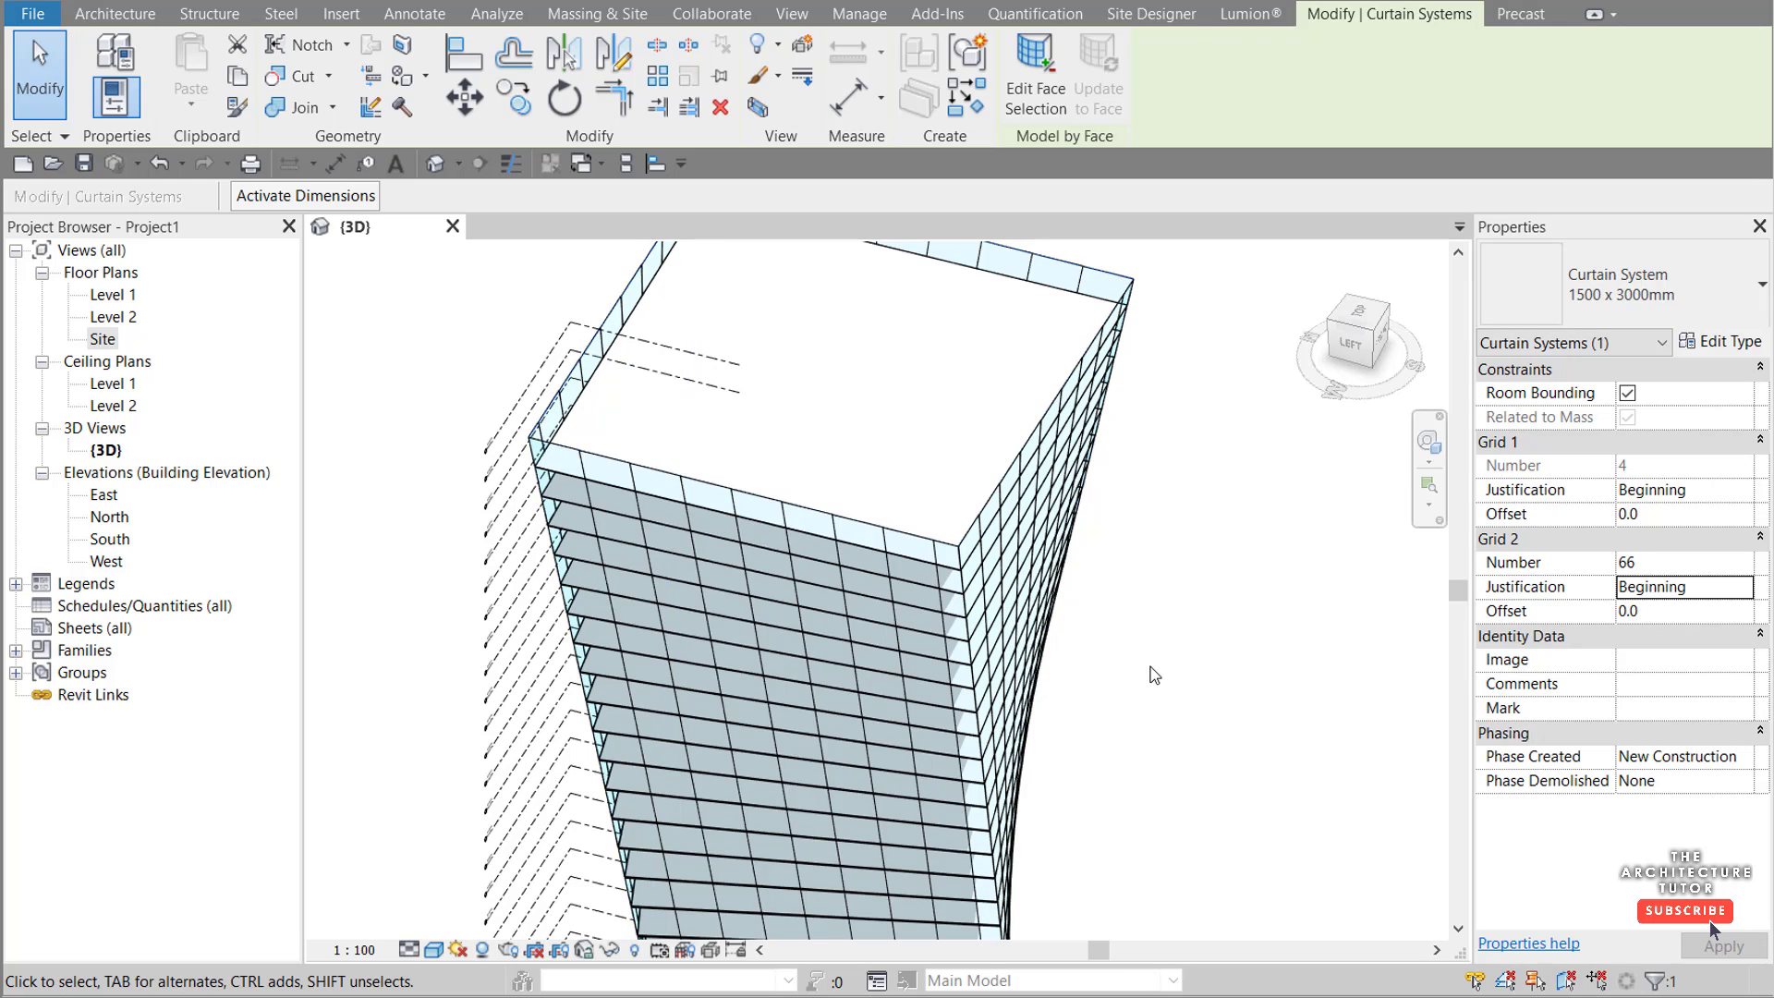